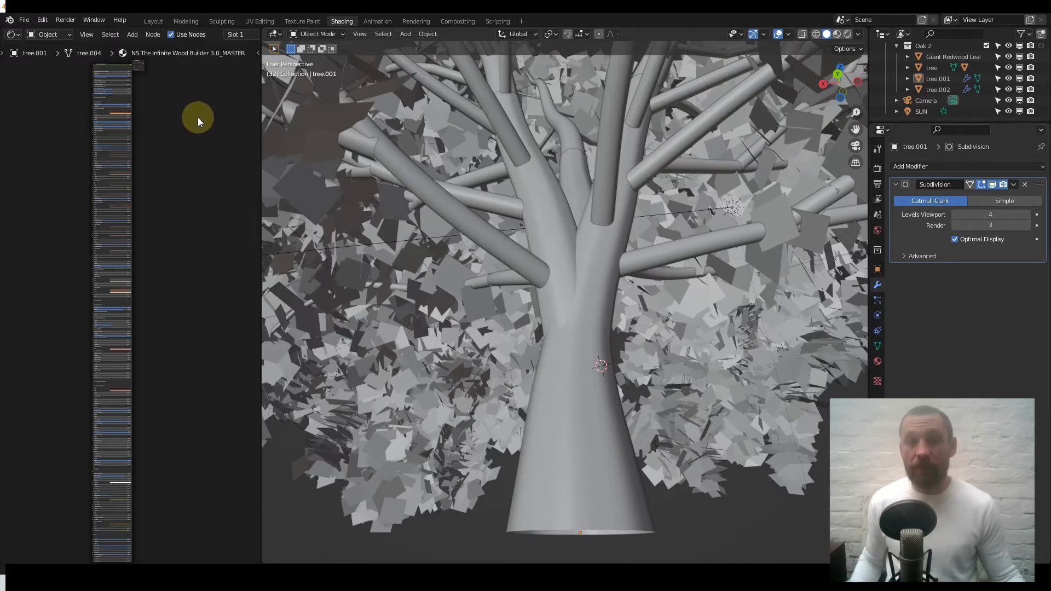
Examine the contents of the Infinite Wood Builder node group and one of its nested wood groups, returning to the material's top level.
scroll(199, 117, down, 1)
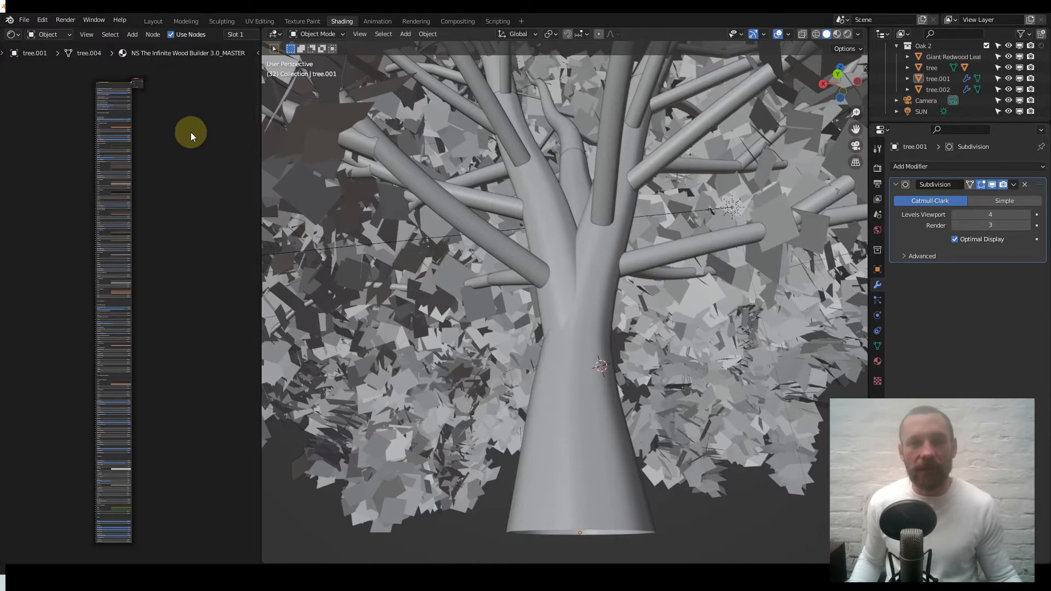
click(116, 84)
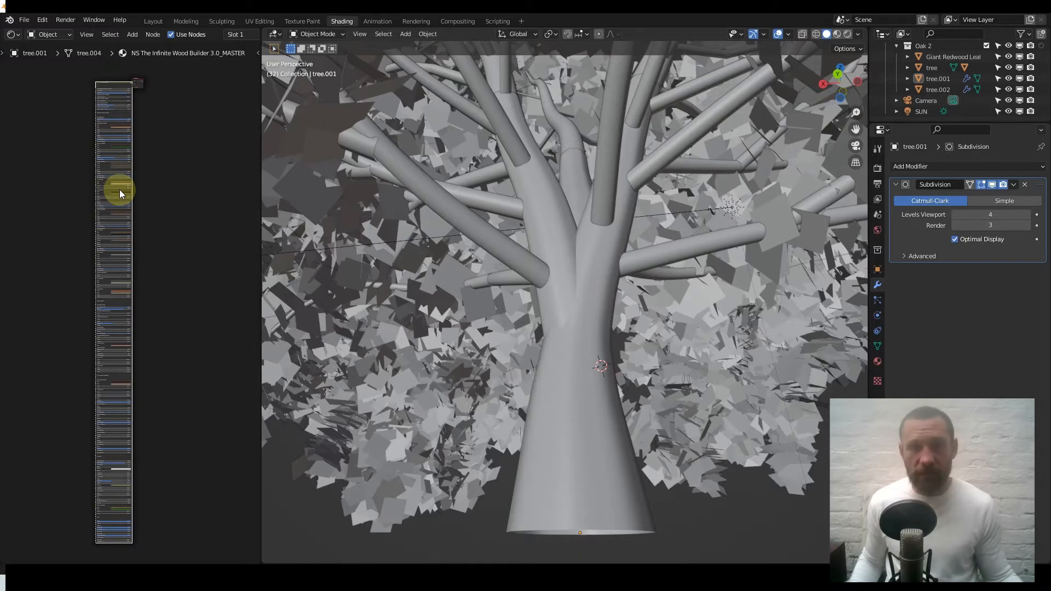
key(Tab)
scroll(120, 198, down, 1)
middle_drag(159, 243, 92, 185)
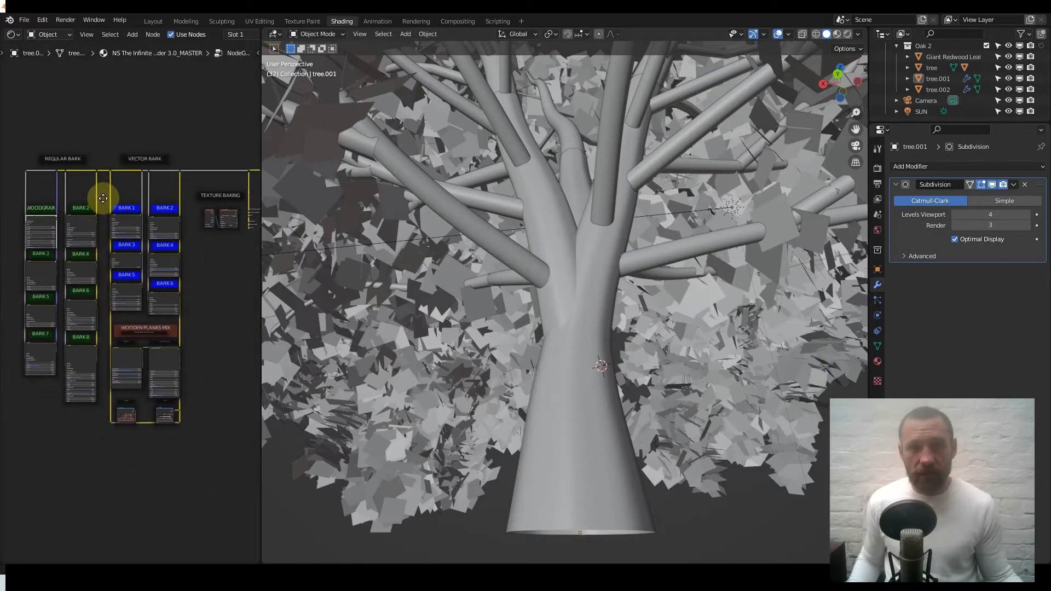
scroll(117, 201, down, 1)
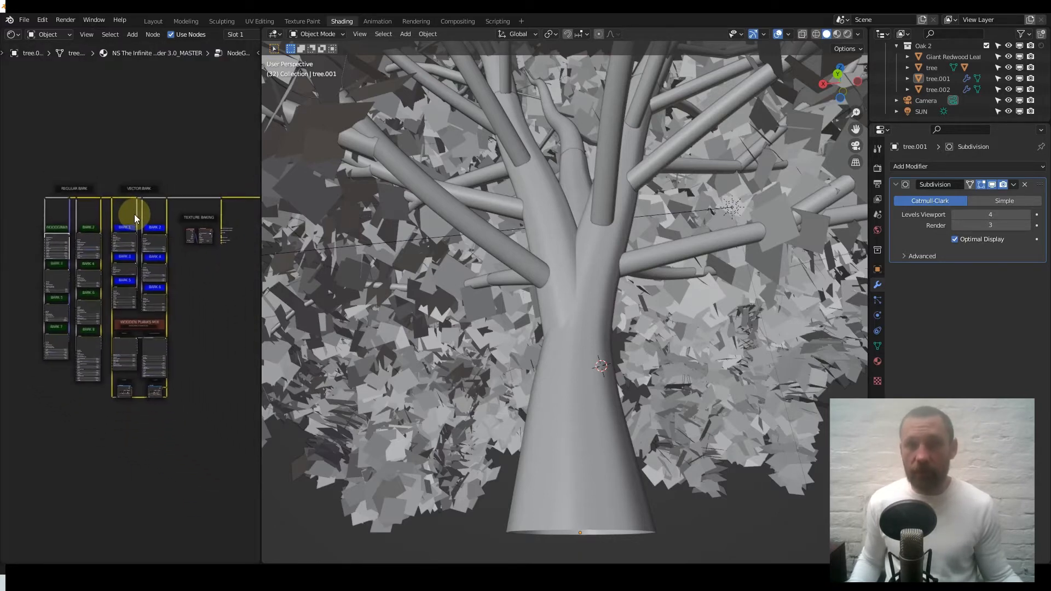
key(Tab)
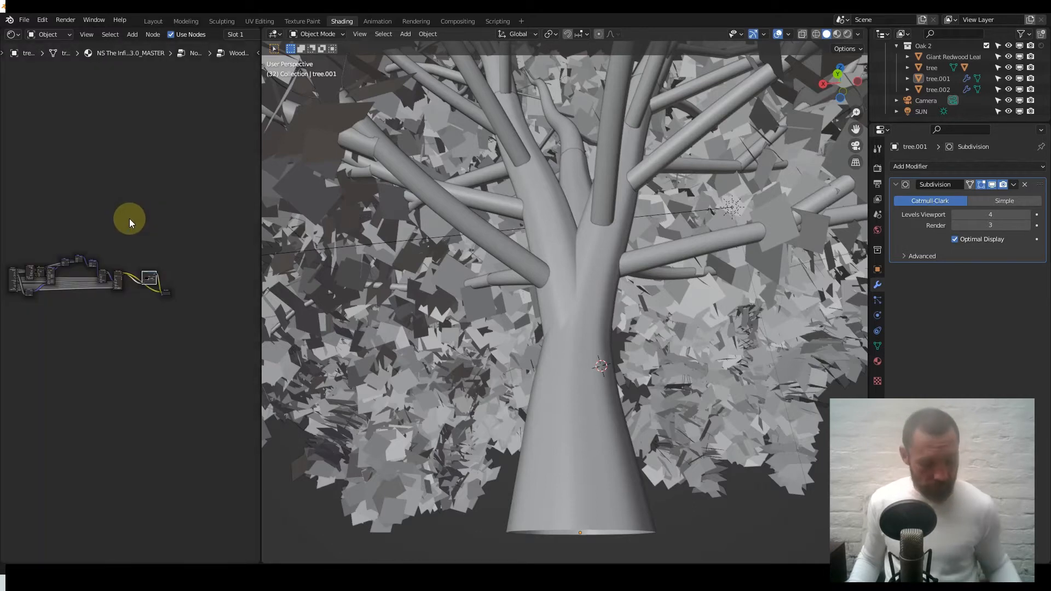
key(Tab)
key(Tab)
scroll(130, 221, up, 2)
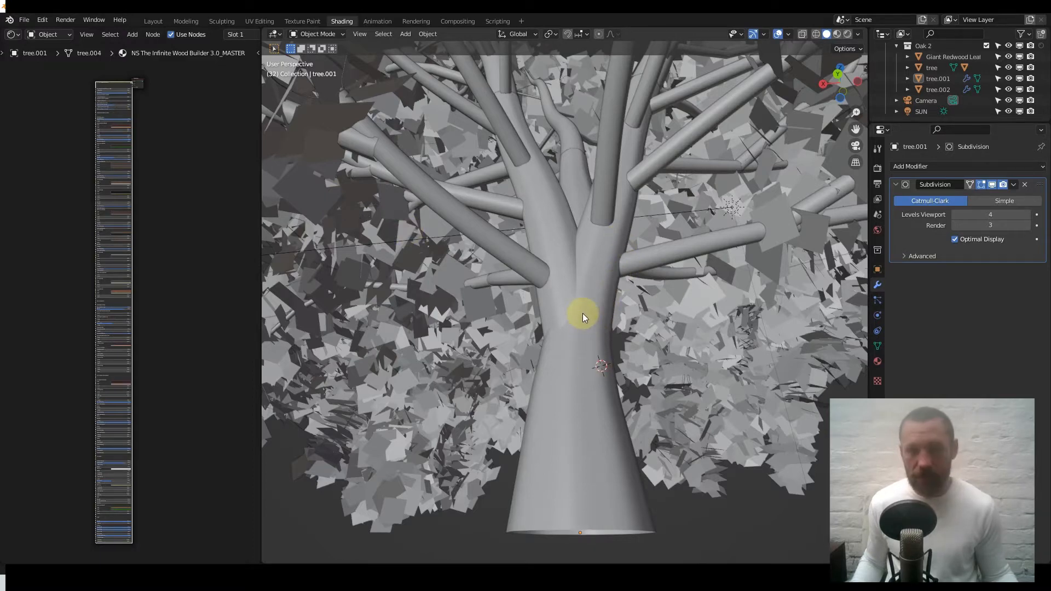
Show the tree in rendered viewport shading and check which part the trunk object covers, leaving it deselected.
scroll(584, 306, down, 3)
scroll(585, 302, up, 2)
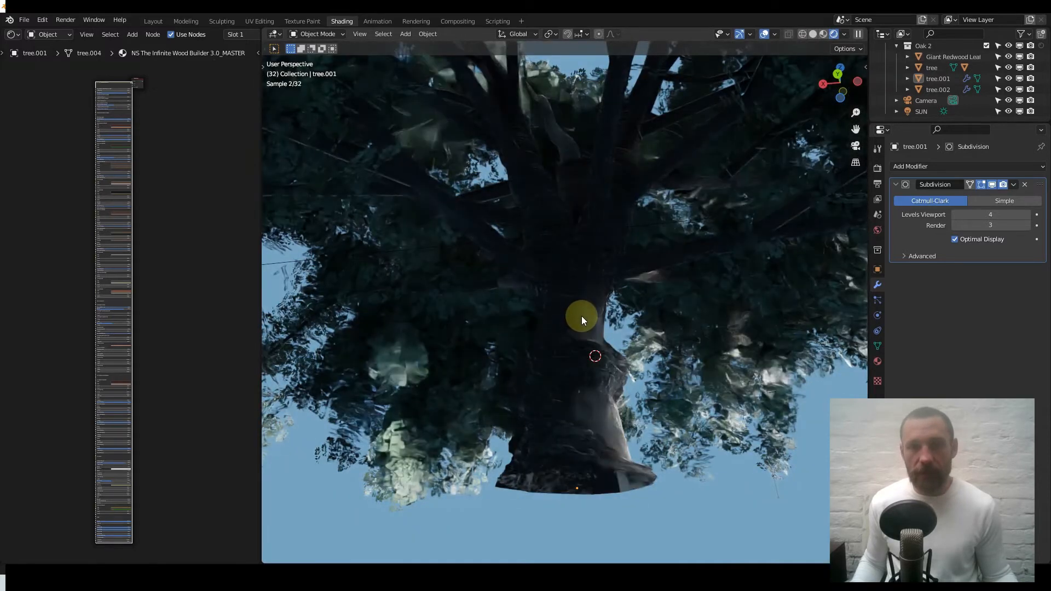
scroll(580, 365, up, 1)
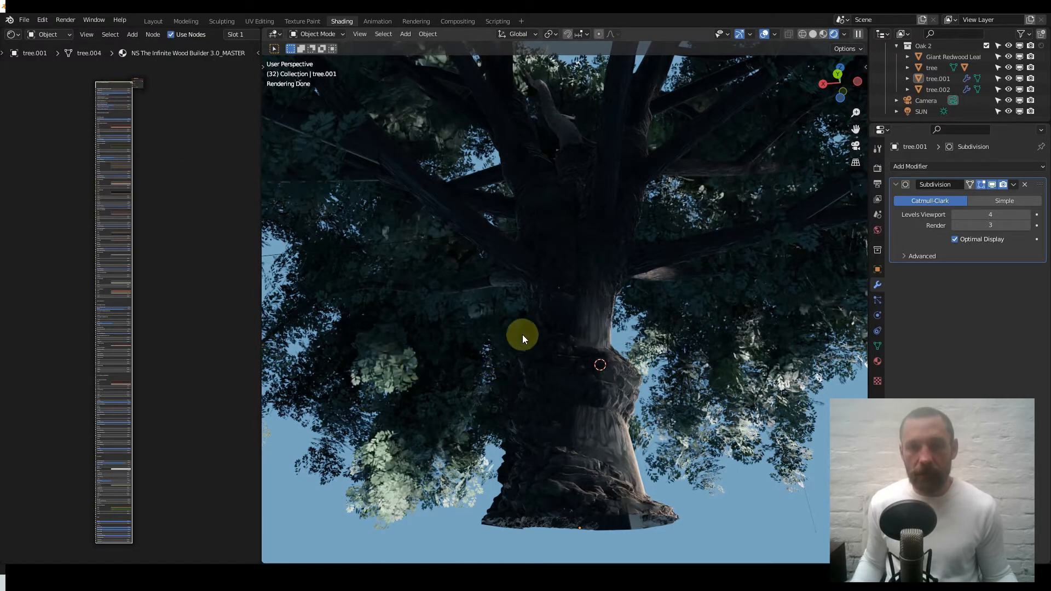
click(576, 301)
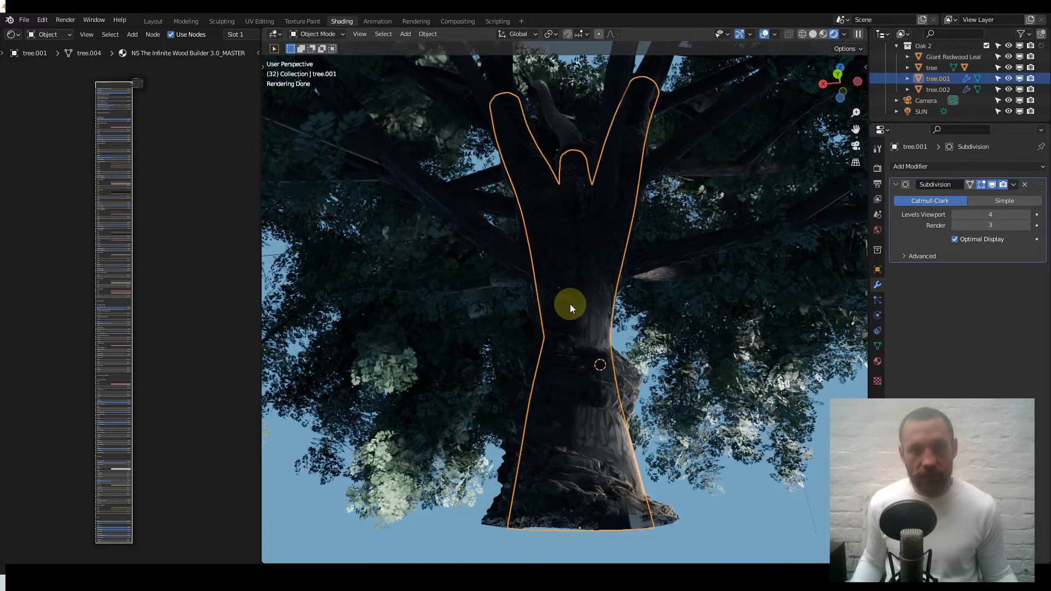
click(747, 526)
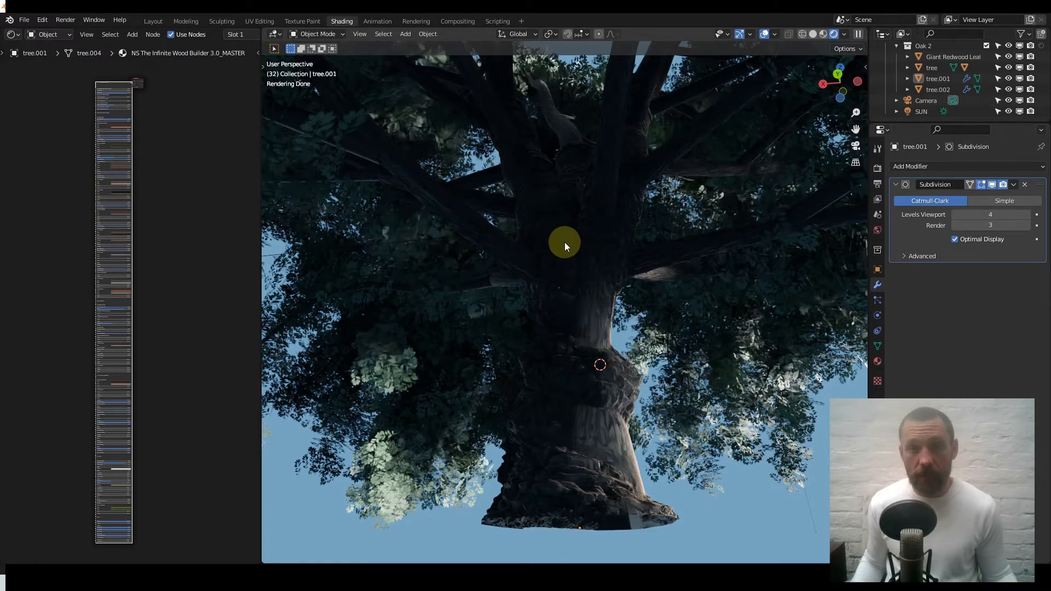
Inspect the whole rendered tree from farther out and a lower angle, then return to the trunk and select it.
scroll(564, 242, down, 1)
scroll(567, 245, down, 7)
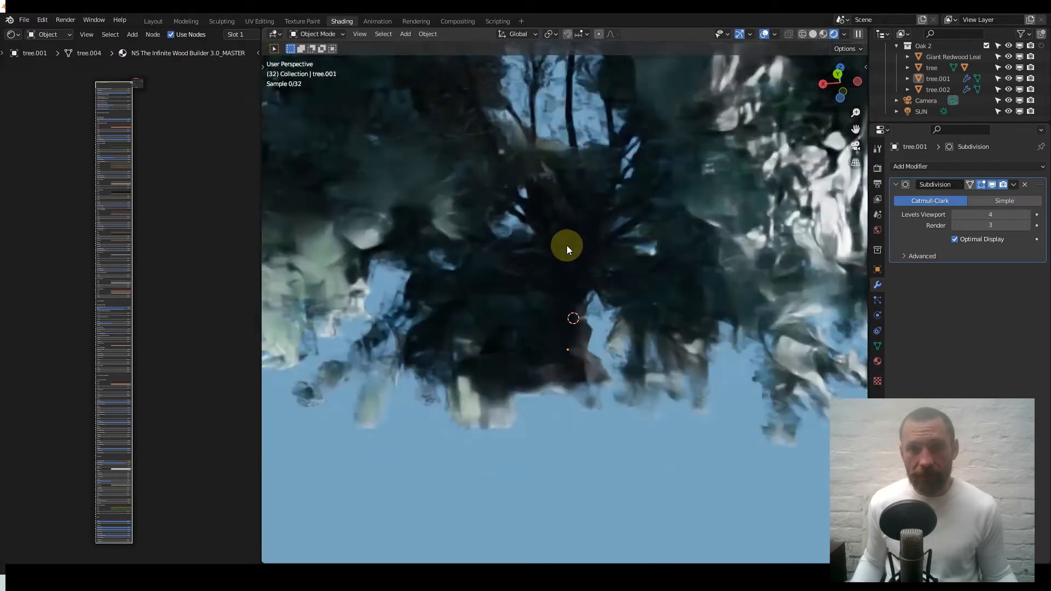
middle_drag(569, 241, 567, 260)
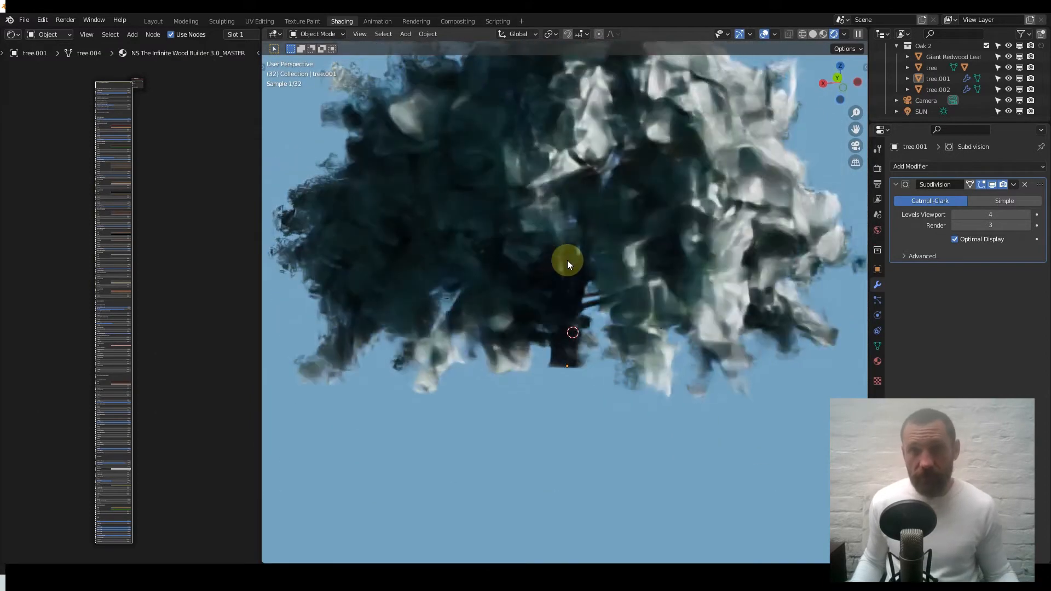
scroll(568, 278, up, 6)
middle_drag(579, 378, 560, 276)
click(562, 241)
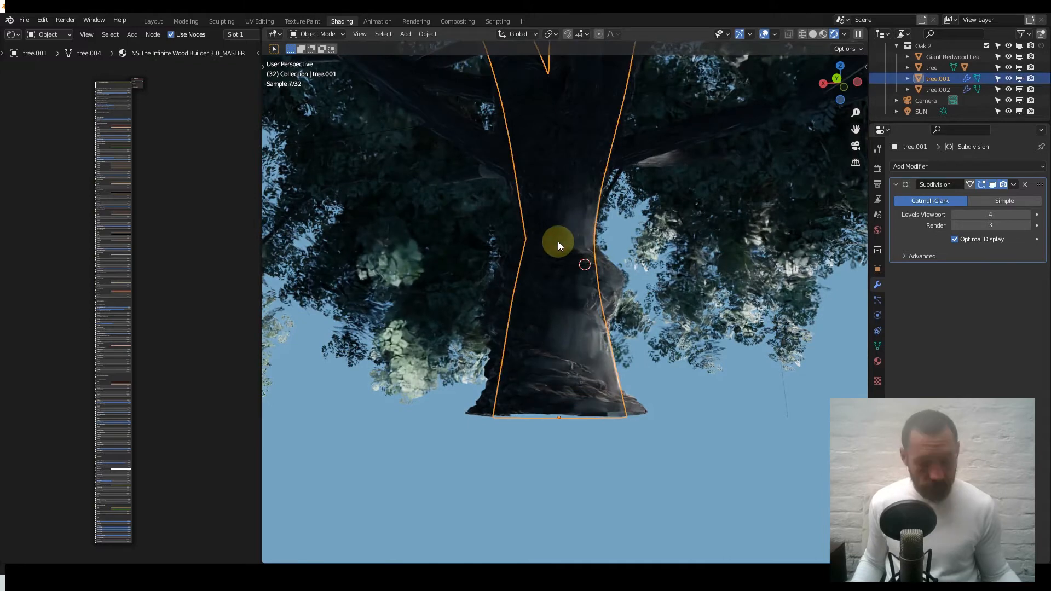
scroll(564, 242, down, 2)
shift+middle_drag(580, 213, 563, 313)
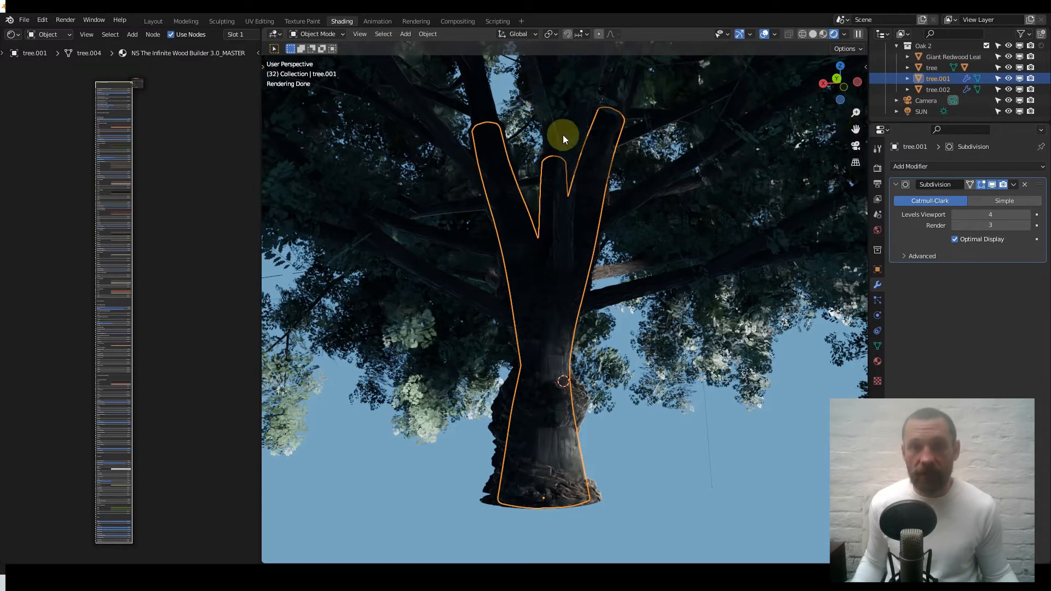
Inspect the tree's separate objects by selecting the leaves, the thin branches, the thick branches and the trunk in turn.
click(546, 112)
click(673, 80)
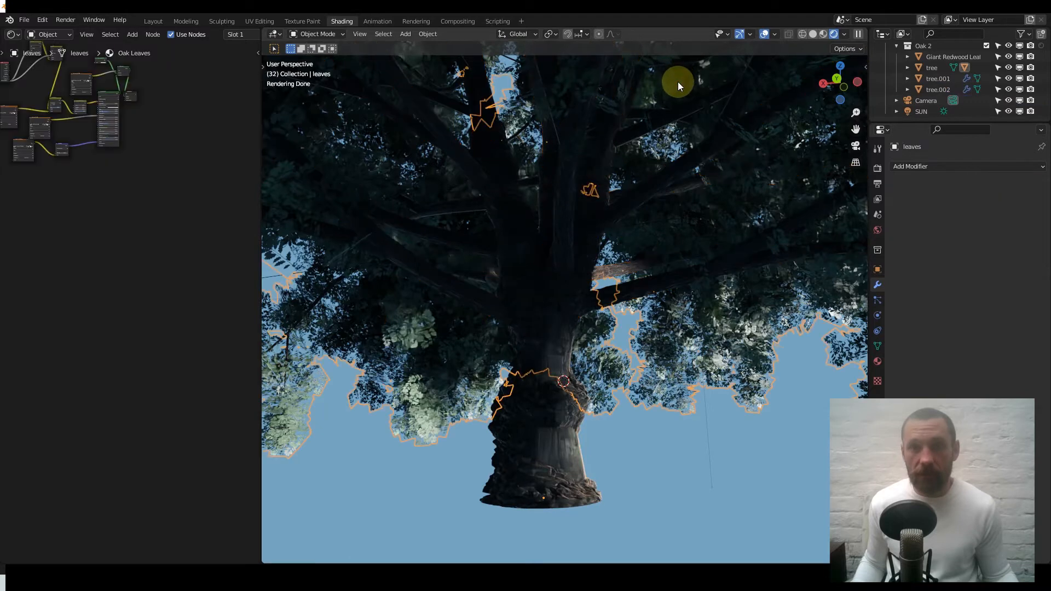
click(679, 81)
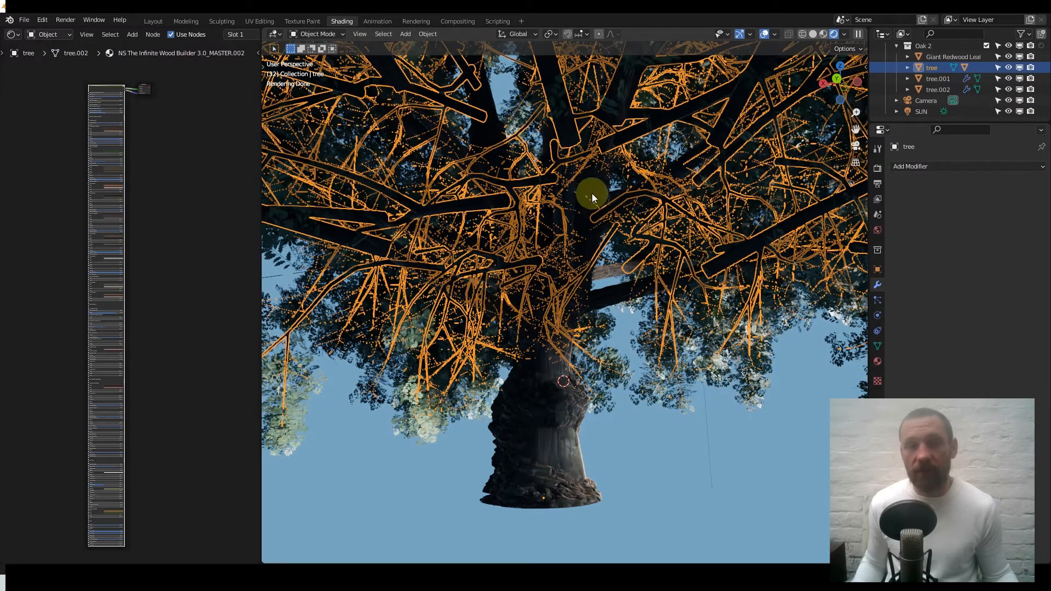
click(570, 412)
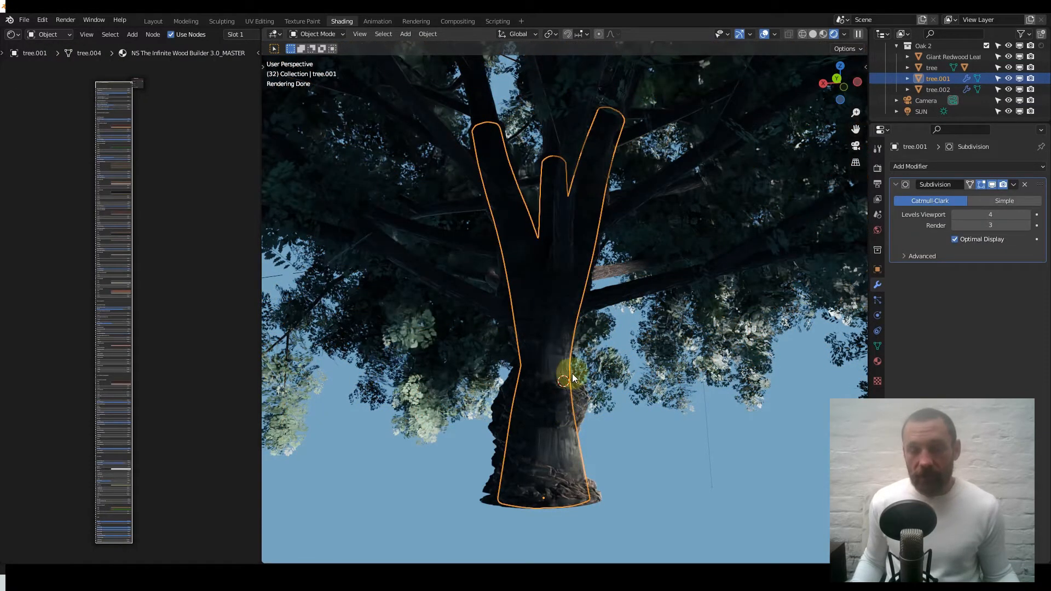
scroll(534, 311, up, 5)
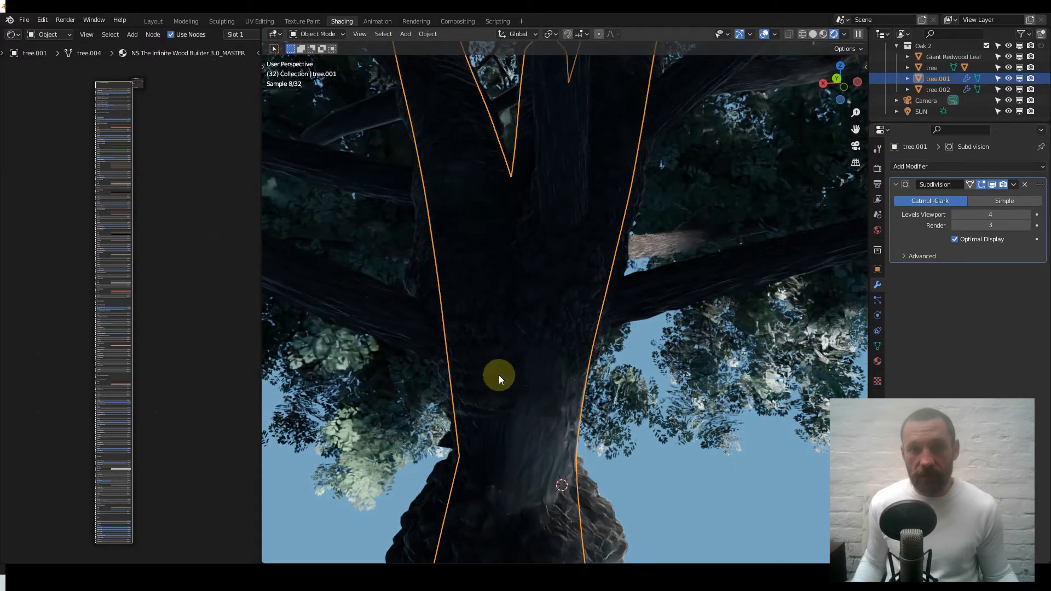
click(593, 297)
scroll(556, 314, down, 5)
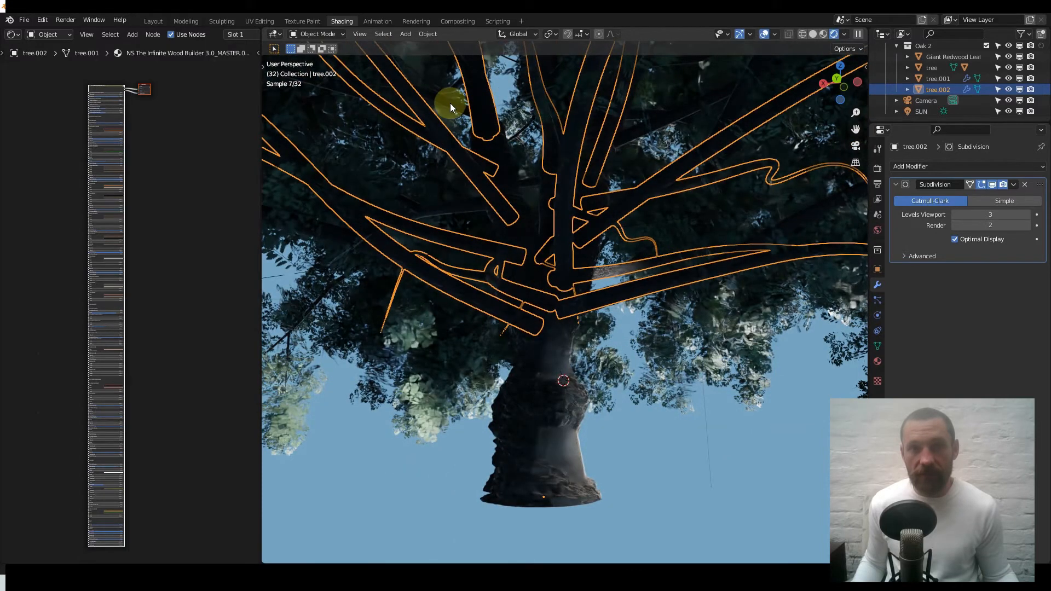
click(450, 104)
click(550, 314)
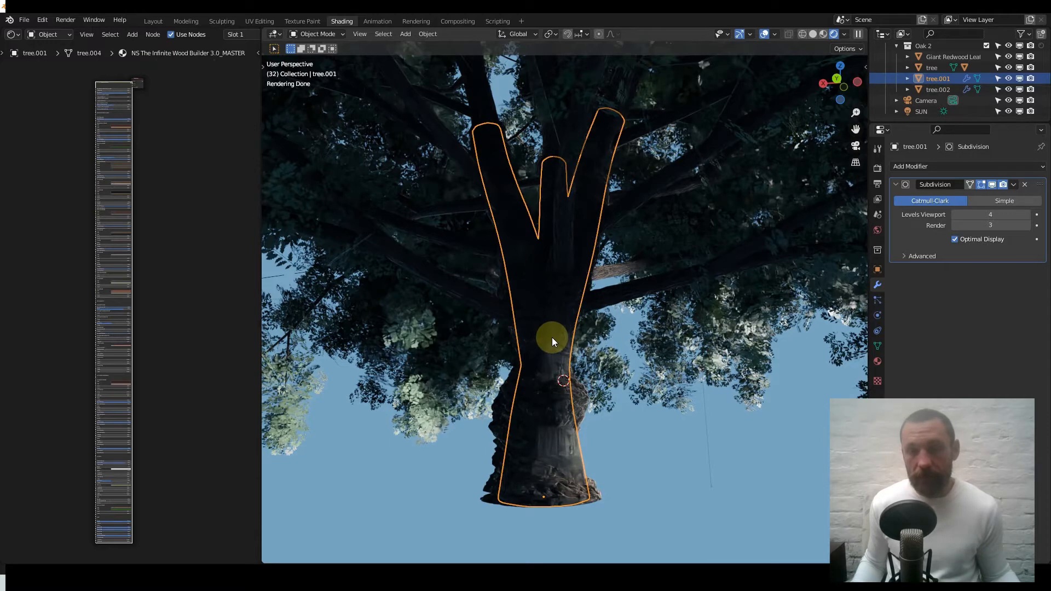
In Edit Mode on the trunk, pick one face and expand the selection to all linked faces, delimited by seam.
key(Tab)
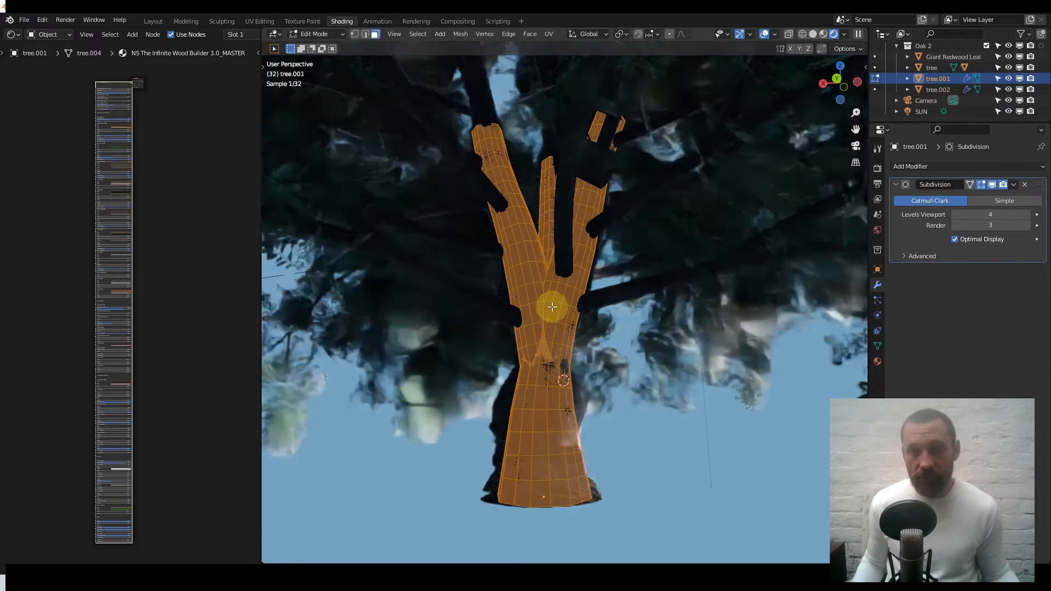
click(558, 315)
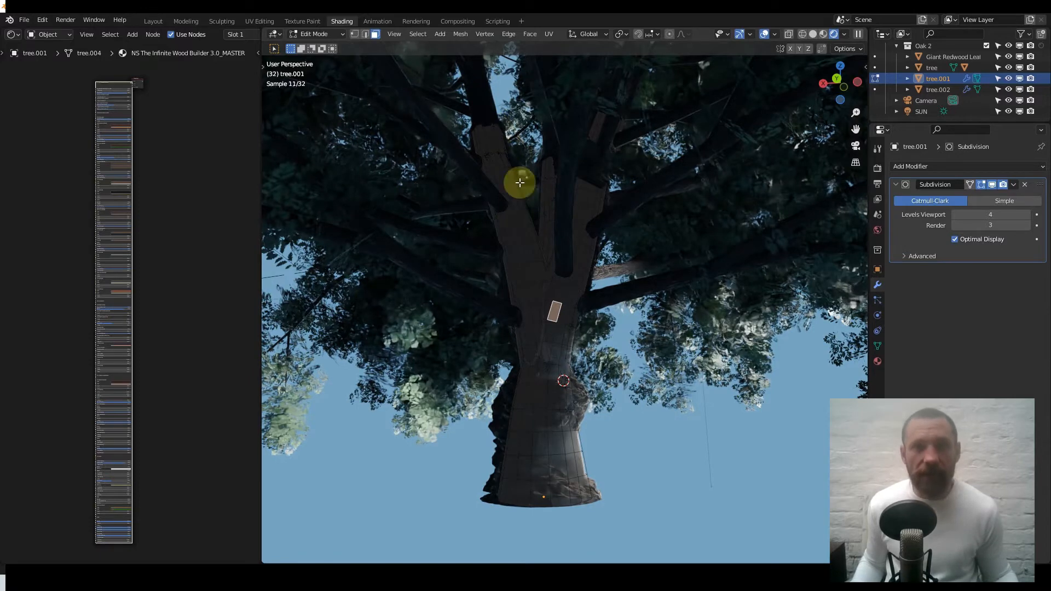
click(460, 34)
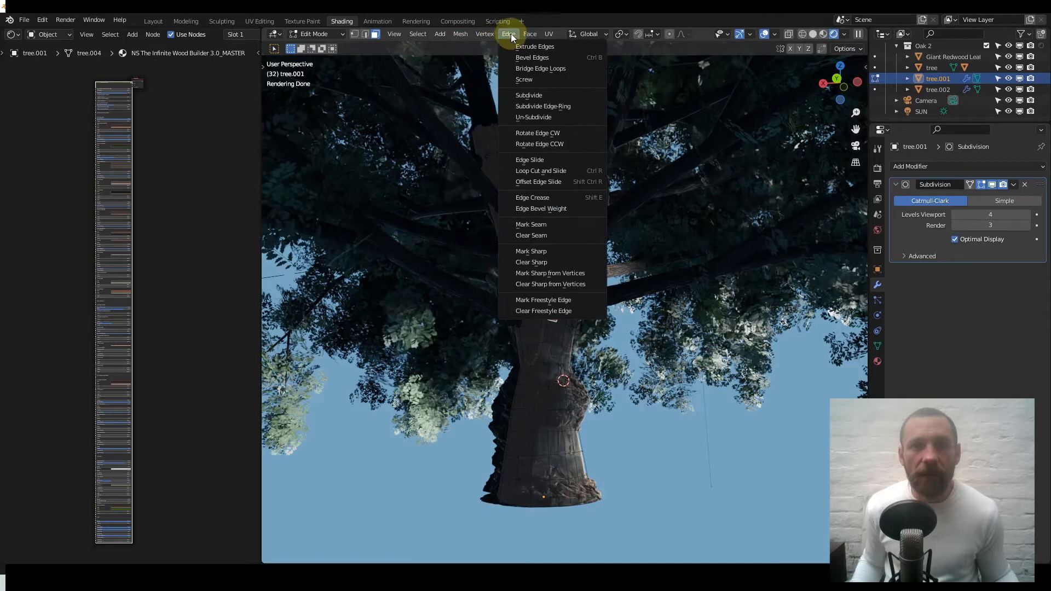
mouse_move(438, 34)
mouse_move(479, 214)
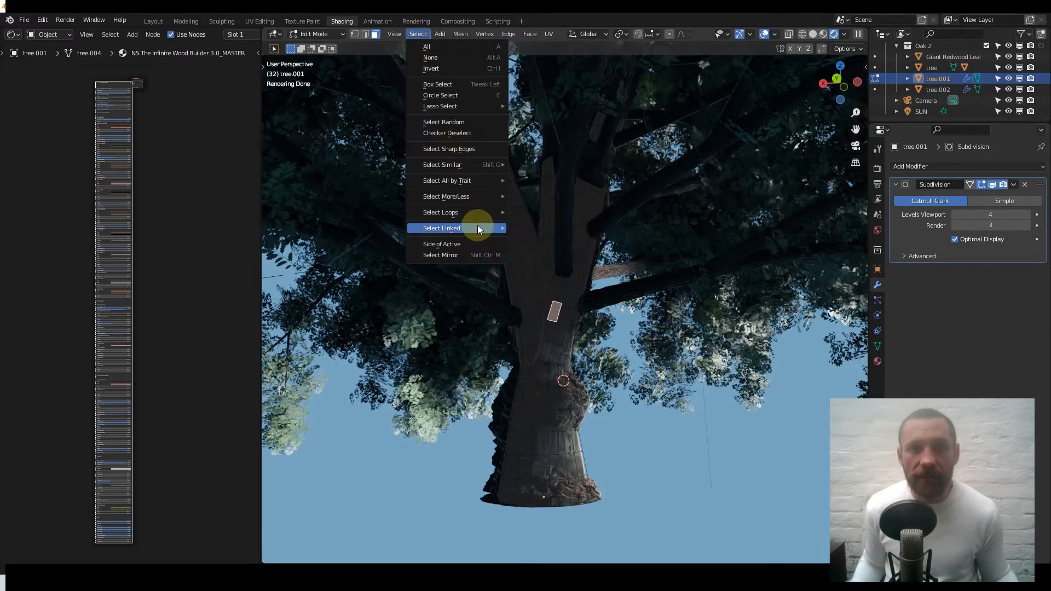
right_click(527, 228)
click(535, 204)
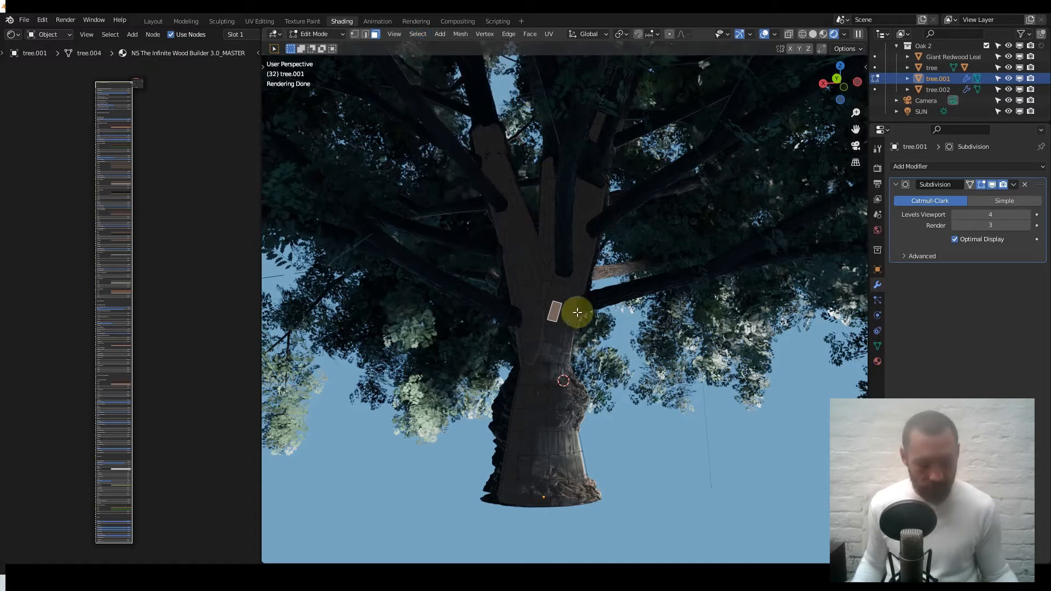
key(q)
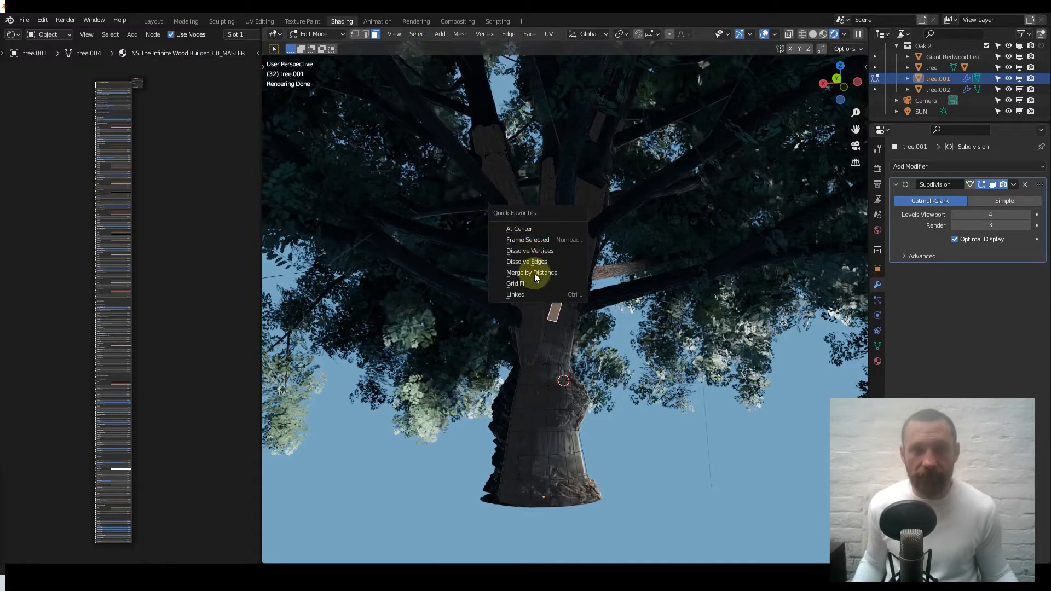
click(549, 300)
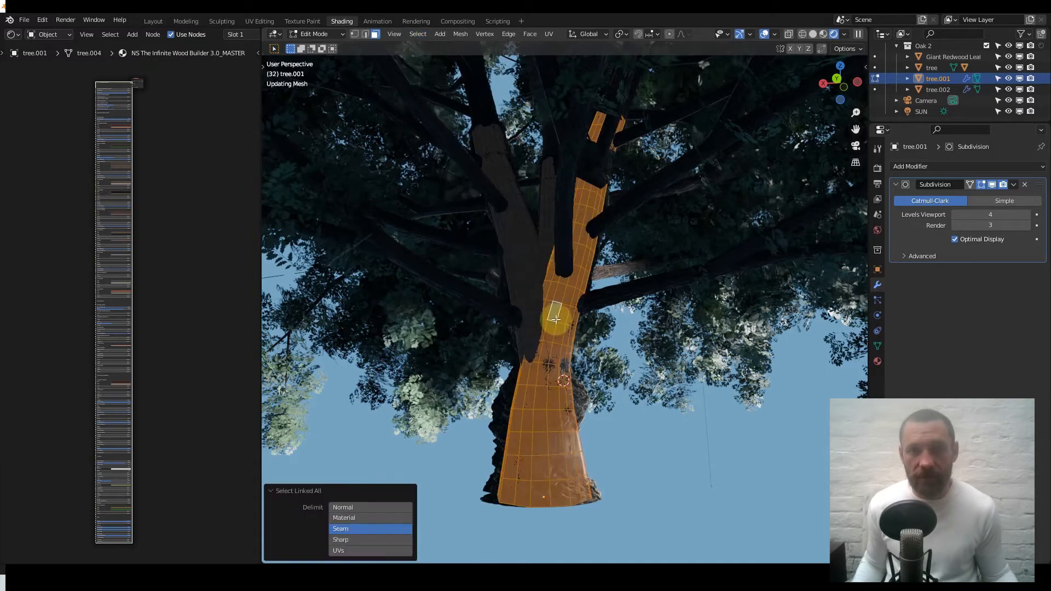
Add the trunk's two other limbs to the selection with their linked faces, and return to Object Mode.
shift+click(524, 245)
shift+click(550, 218)
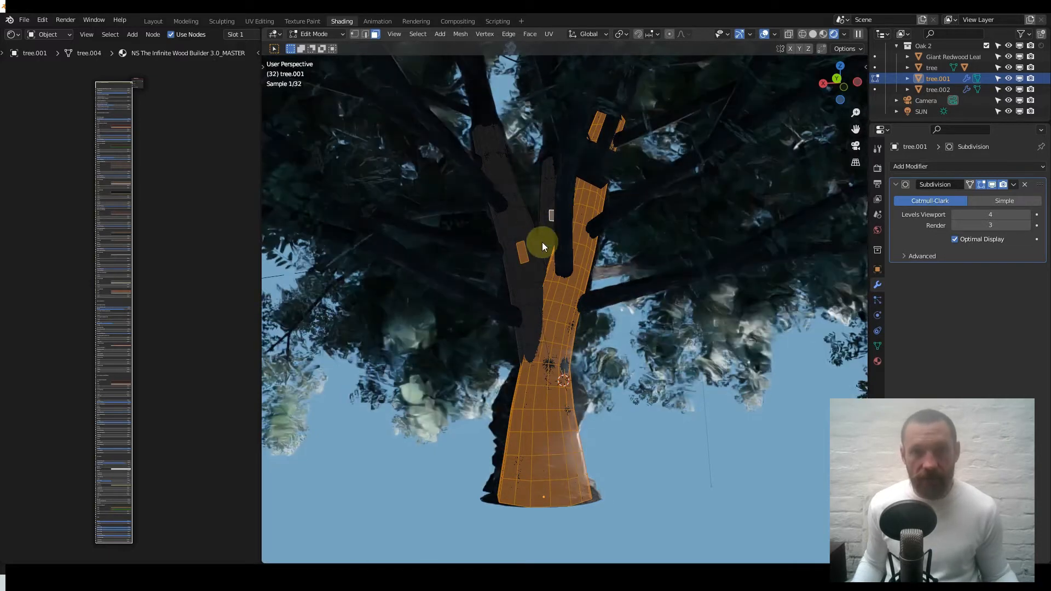
key(q)
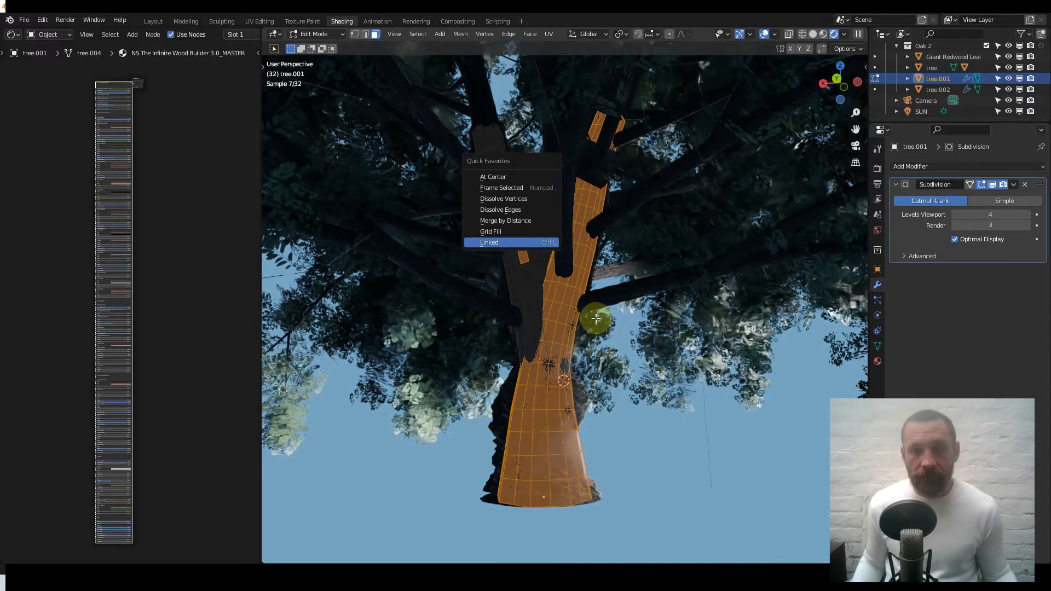
key(Return)
key(p)
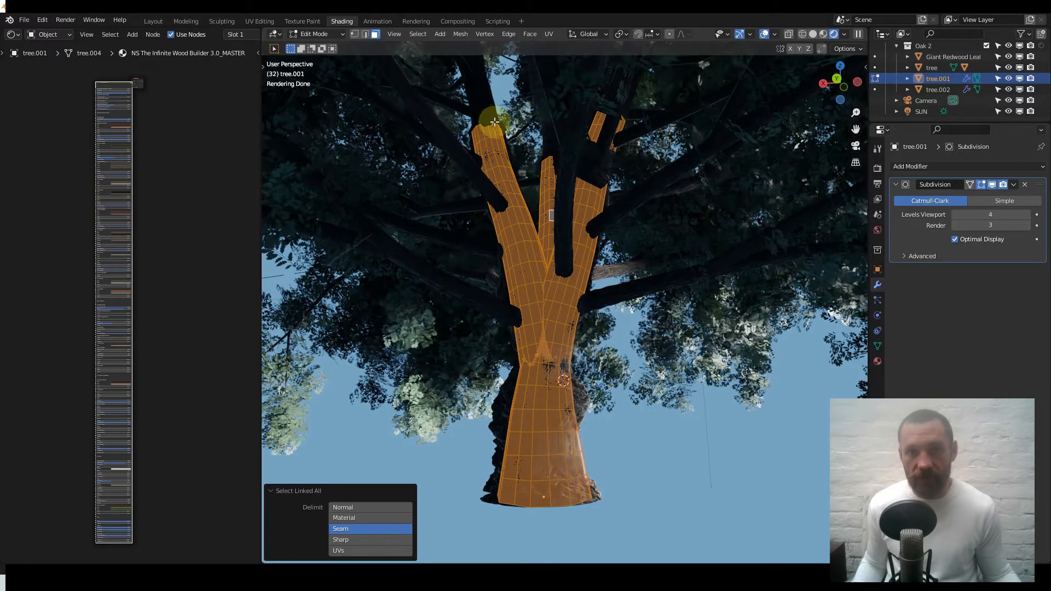
key(Tab)
In Edit Mode on the thick branches object, select five main branches through their linked faces, and return to Object Mode.
click(602, 296)
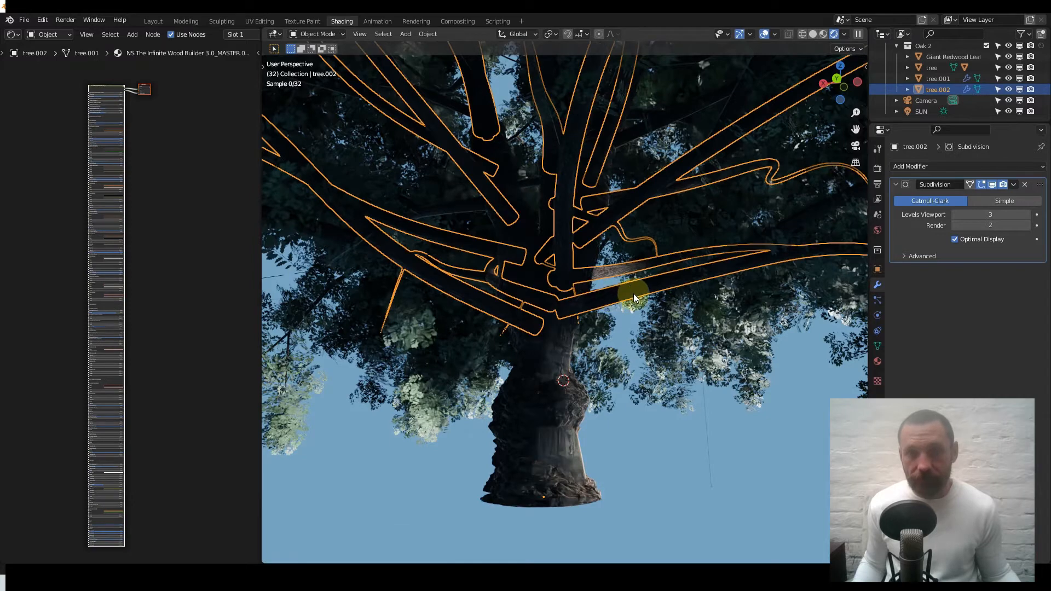
key(Tab)
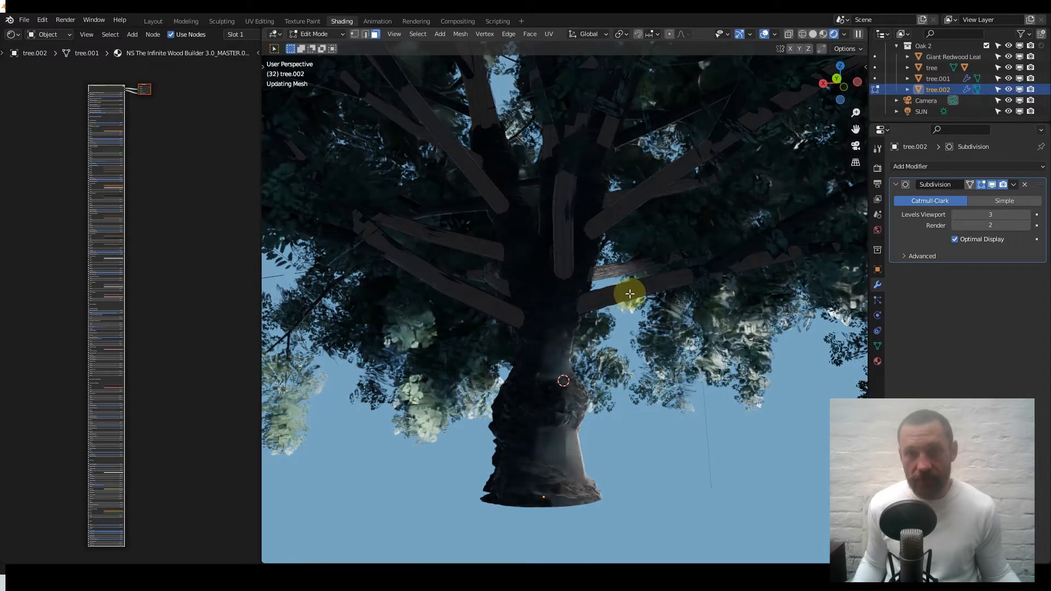
shift+click(564, 251)
shift+click(617, 220)
shift+click(482, 245)
shift+click(500, 307)
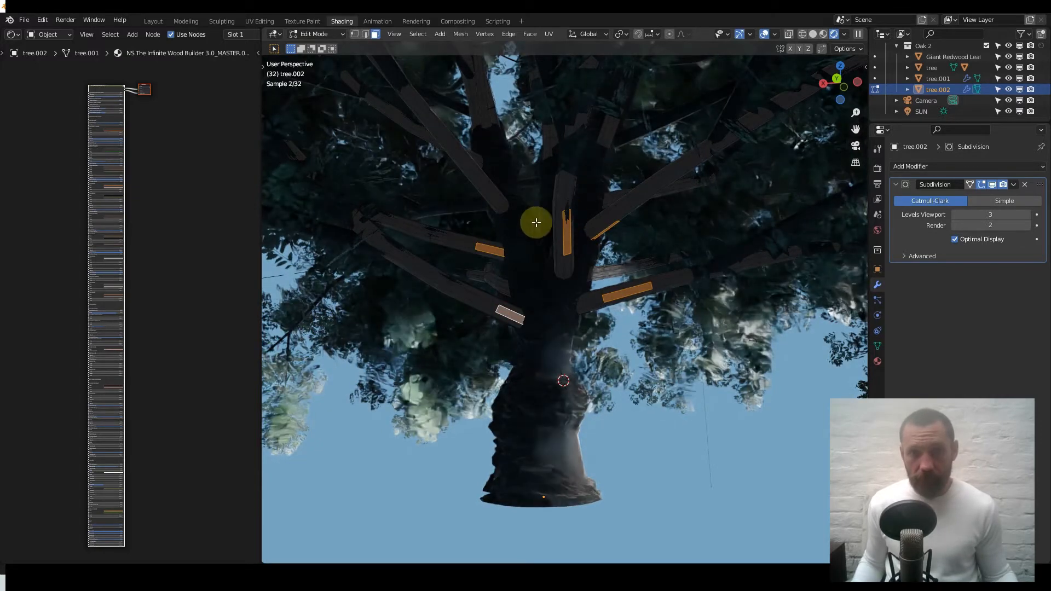
key(q)
key(Return)
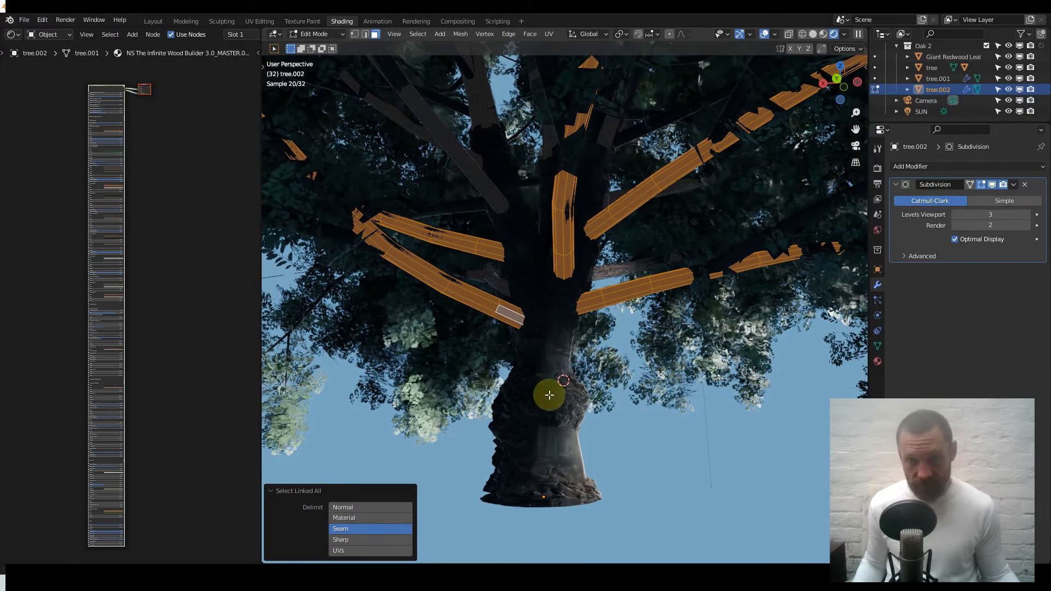
key(Tab)
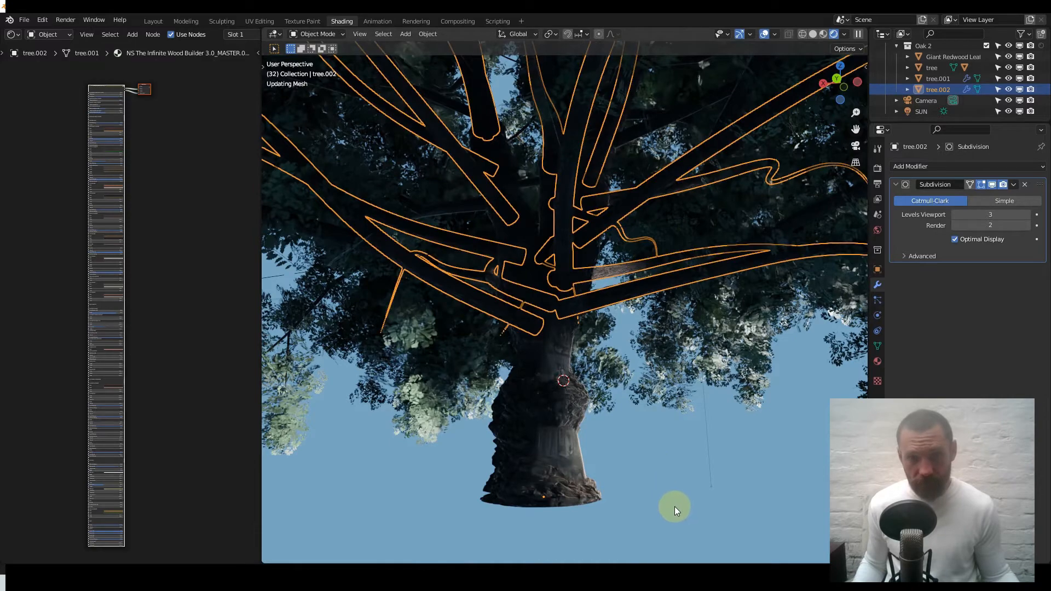
Try to add a Sapling Tree Gen curve at the 3D cursor on the oak's trunk.
click(675, 507)
scroll(603, 357, down, 2)
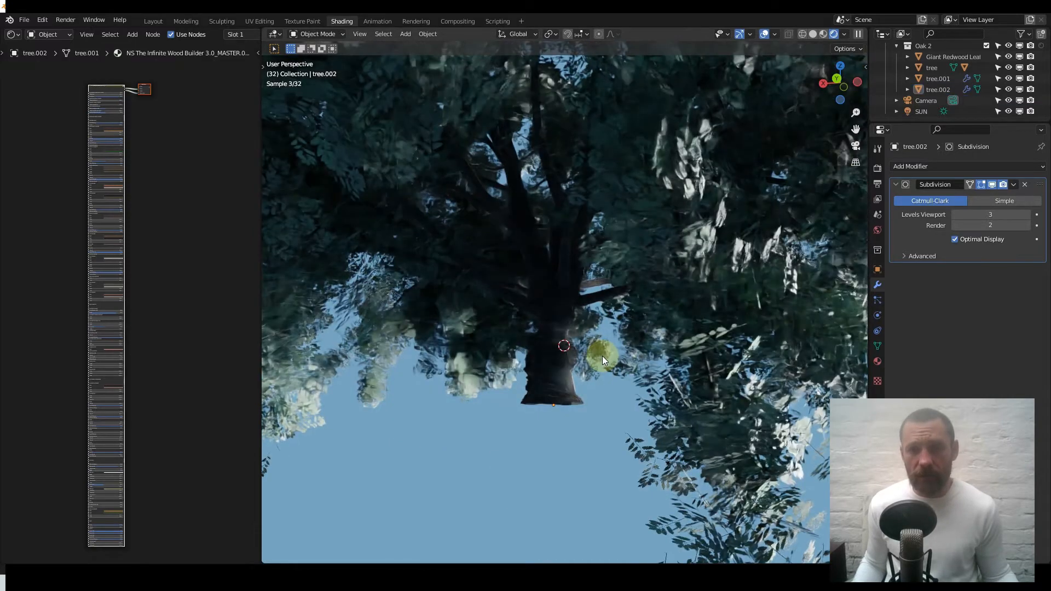
scroll(602, 356, down, 2)
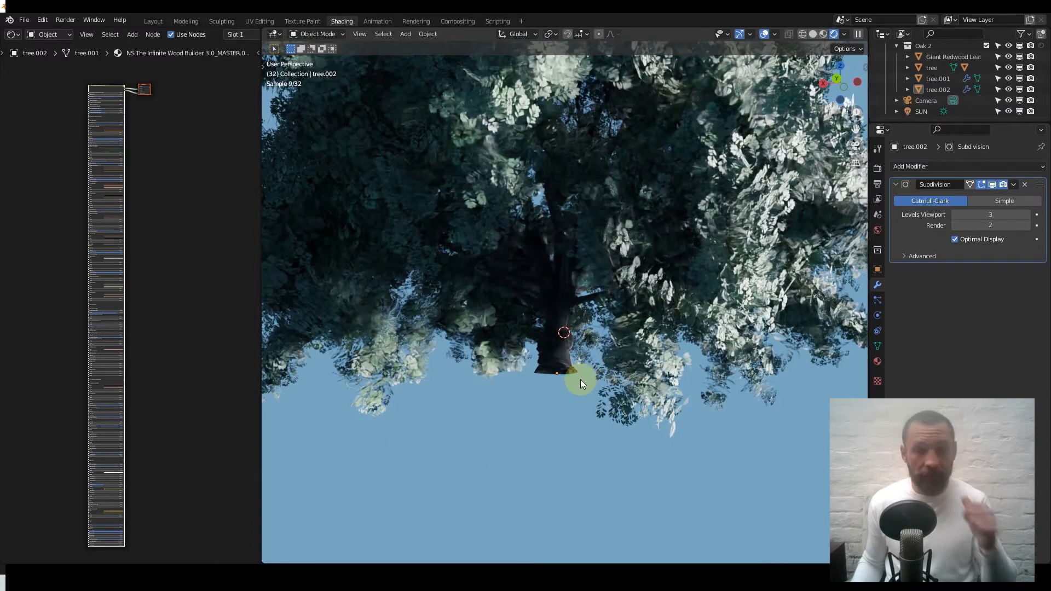
scroll(581, 380, up, 3)
scroll(580, 379, up, 2)
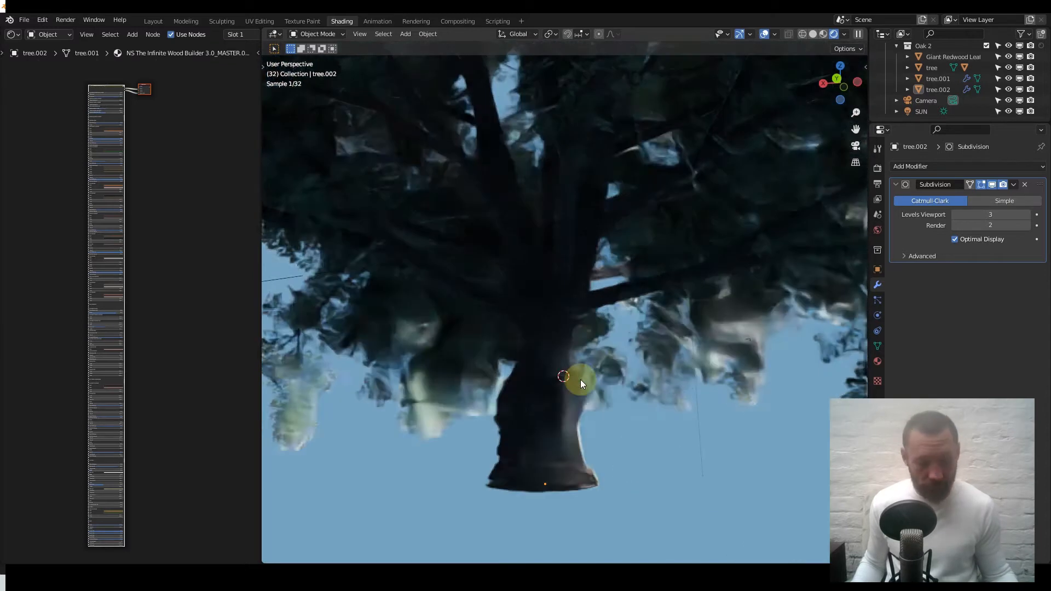
key(shift+a)
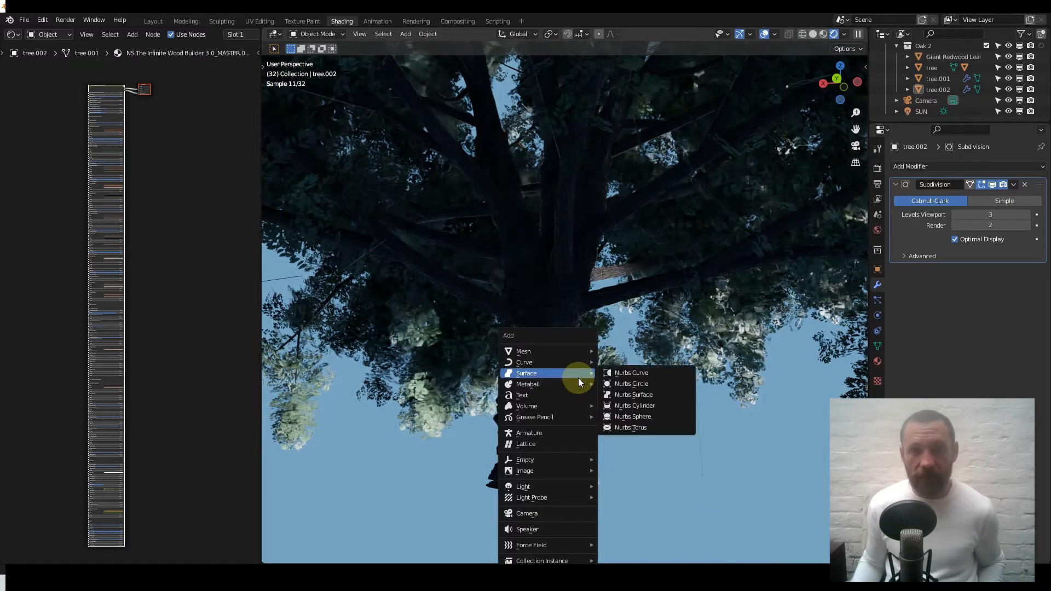
mouse_move(573, 351)
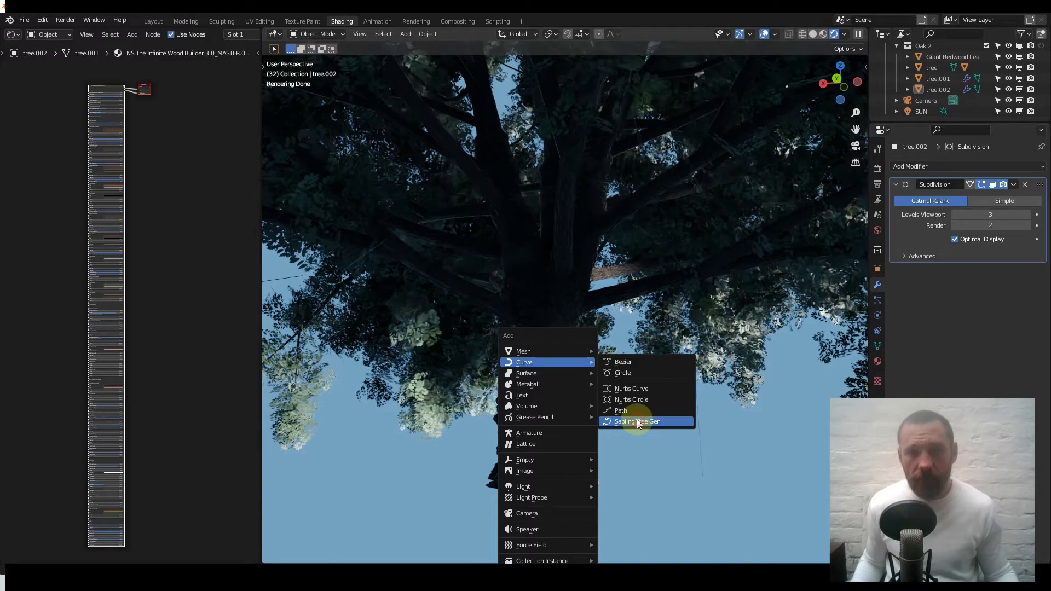
click(637, 421)
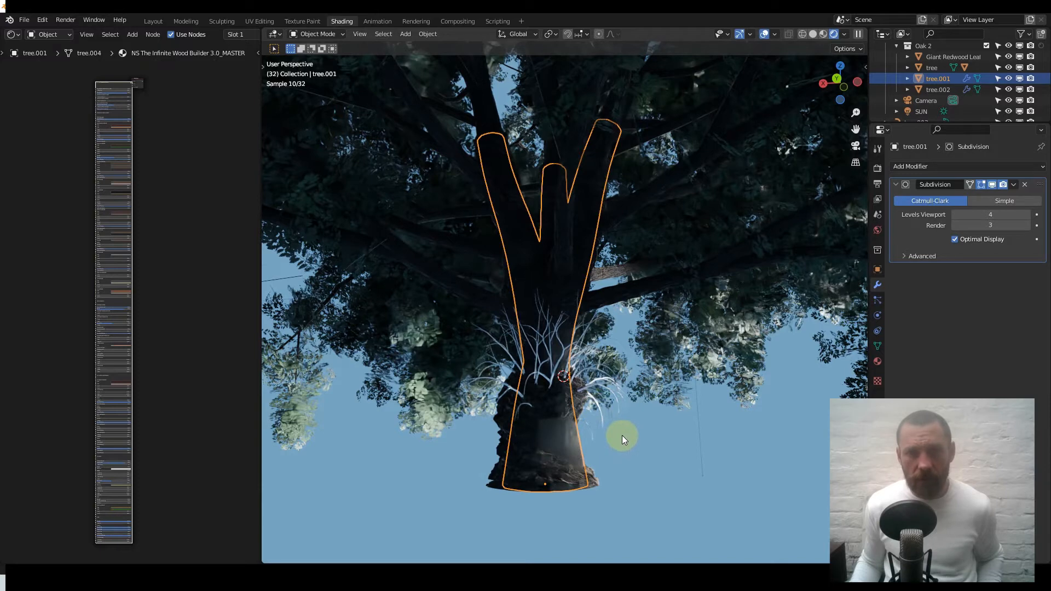
key(ctrl+z)
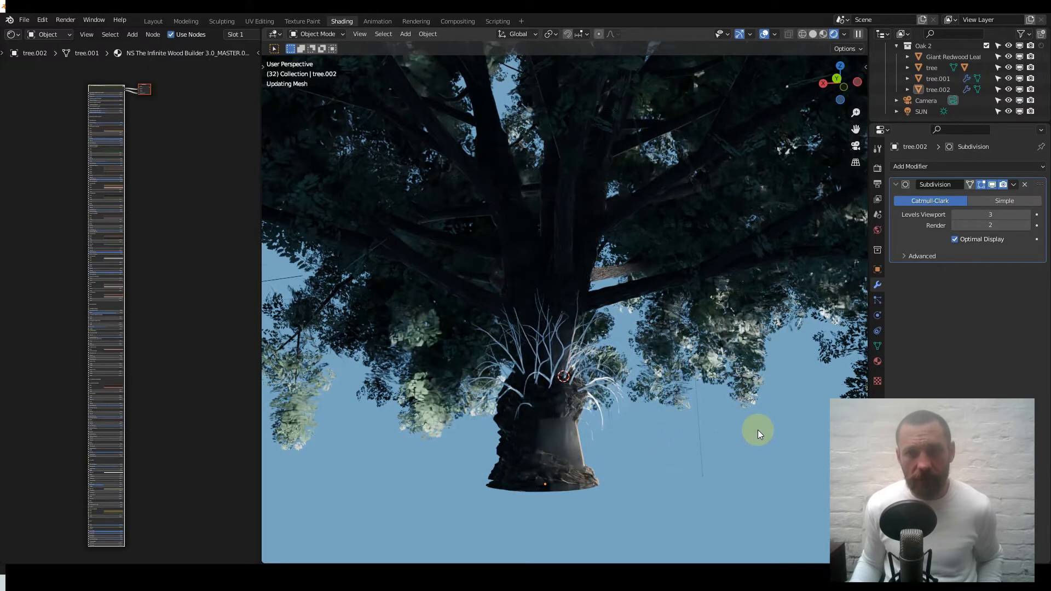
Hide everything around the trunk object, and make the SUN light visible again.
drag(758, 428, 705, 276)
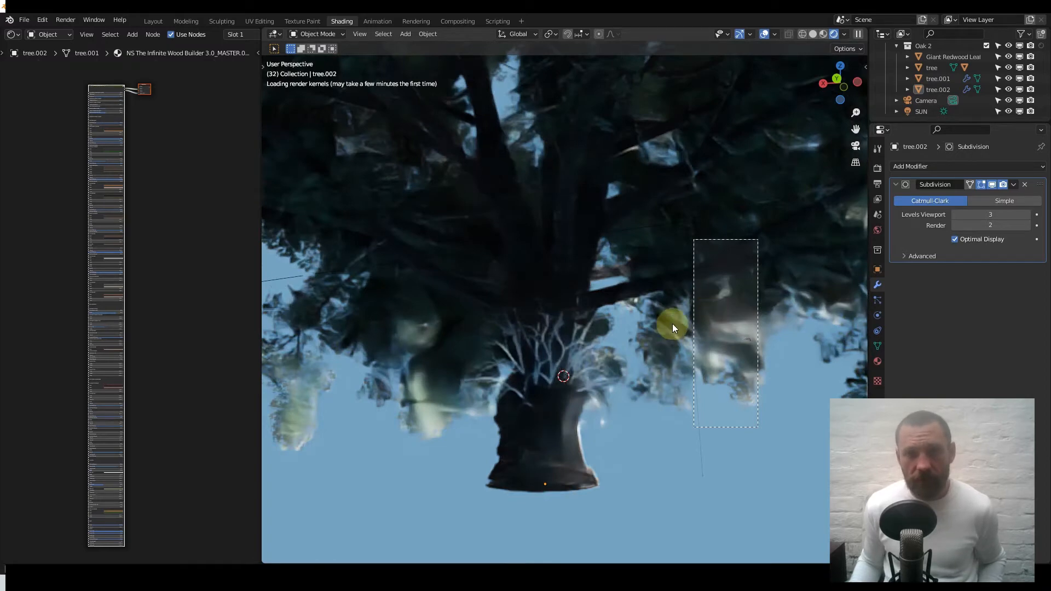
key(h)
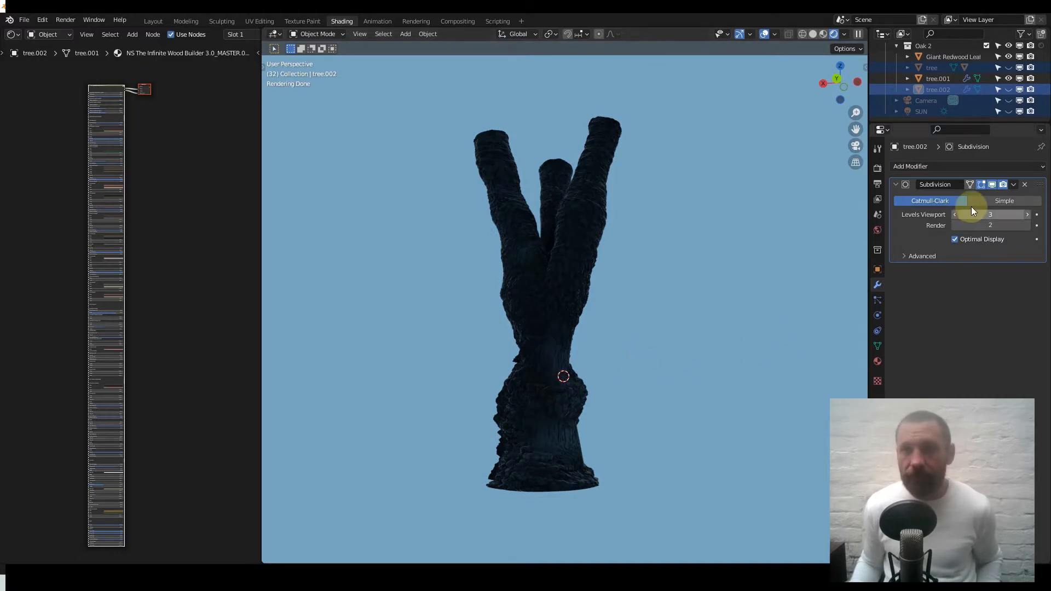
click(1011, 111)
Add a Sapling Tree Gen curve and load a preset with a custom shape and a scale of 20.
key(shift+a)
mouse_move(734, 294)
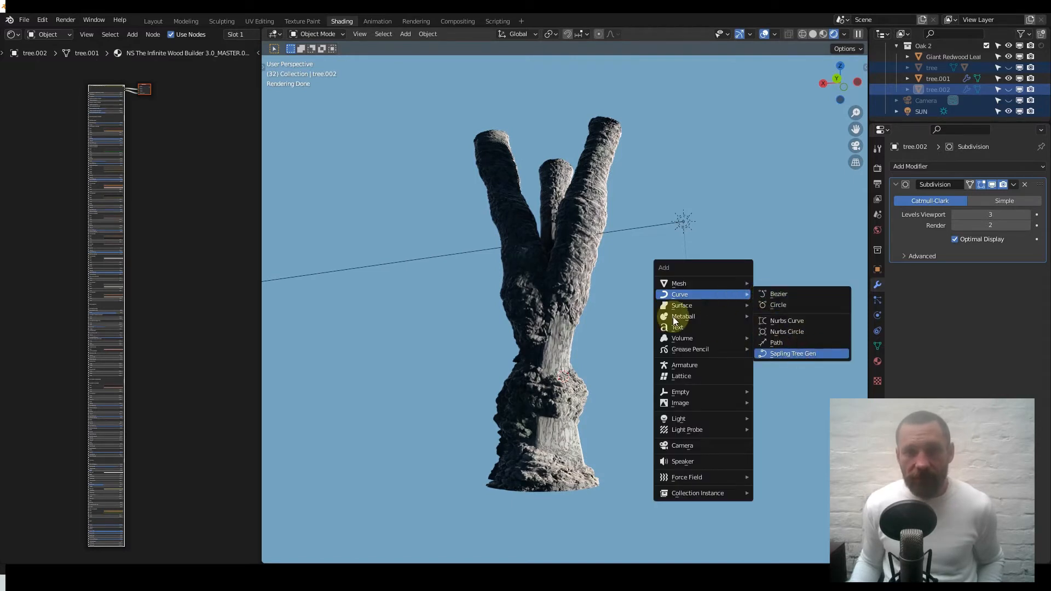
click(364, 271)
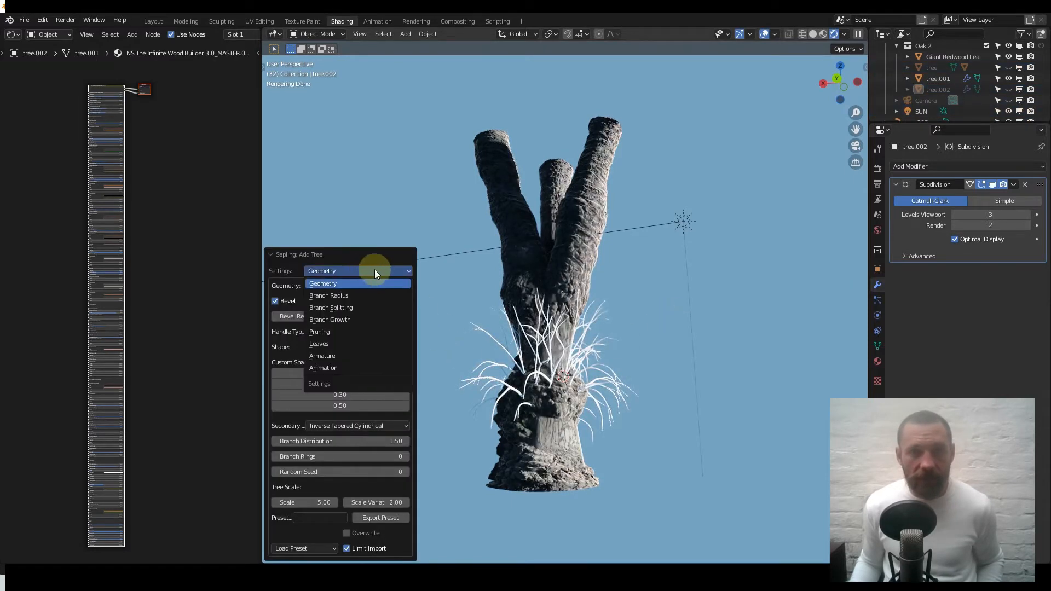
click(373, 270)
click(326, 551)
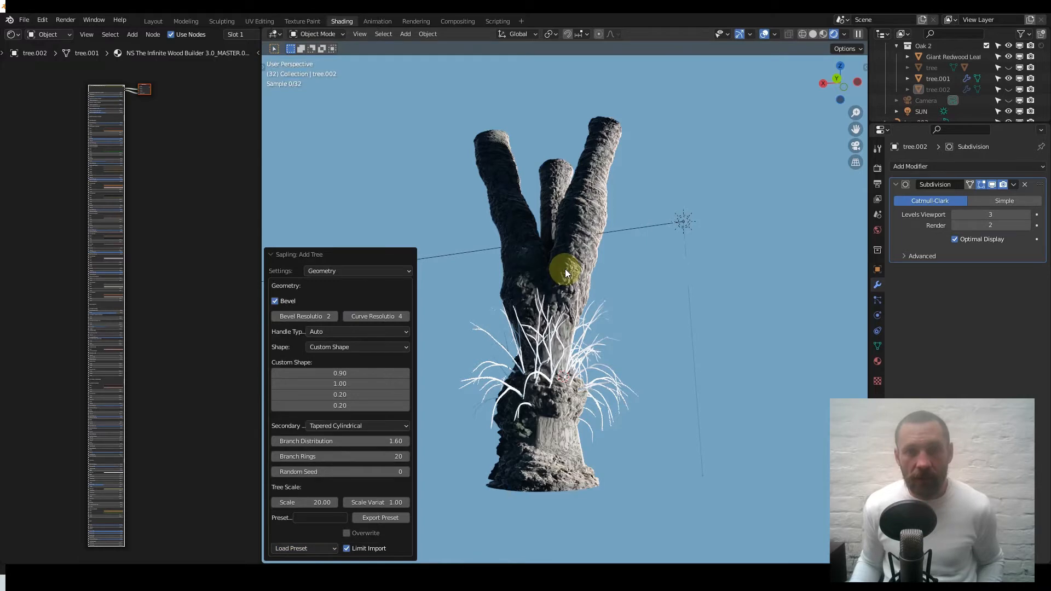
scroll(568, 262, down, 2)
scroll(564, 268, down, 2)
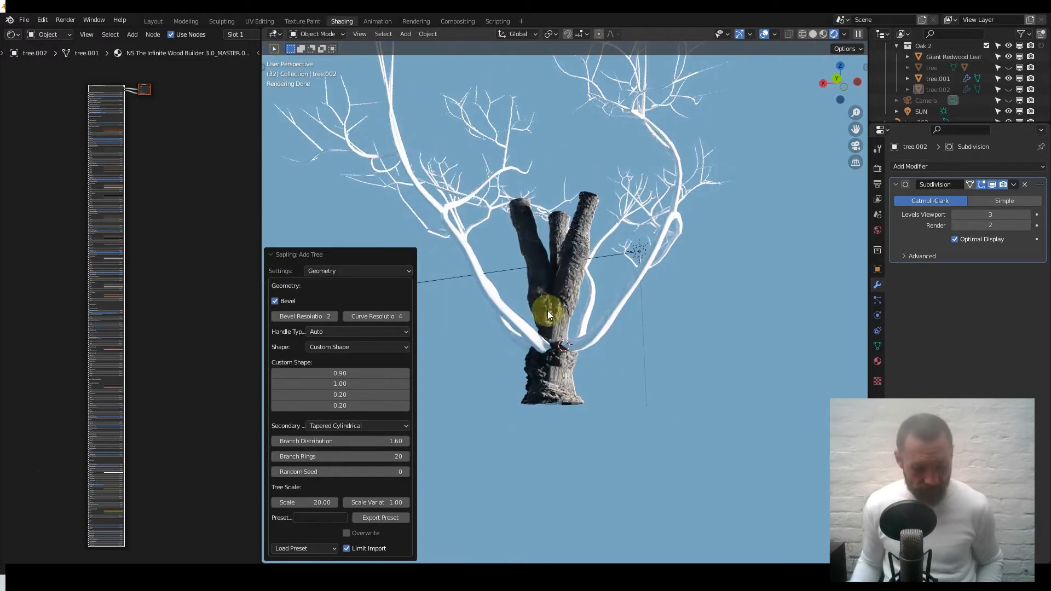
Move the new sapling tree about -5.57 m along X so it stands beside the bark trunk.
key(x)
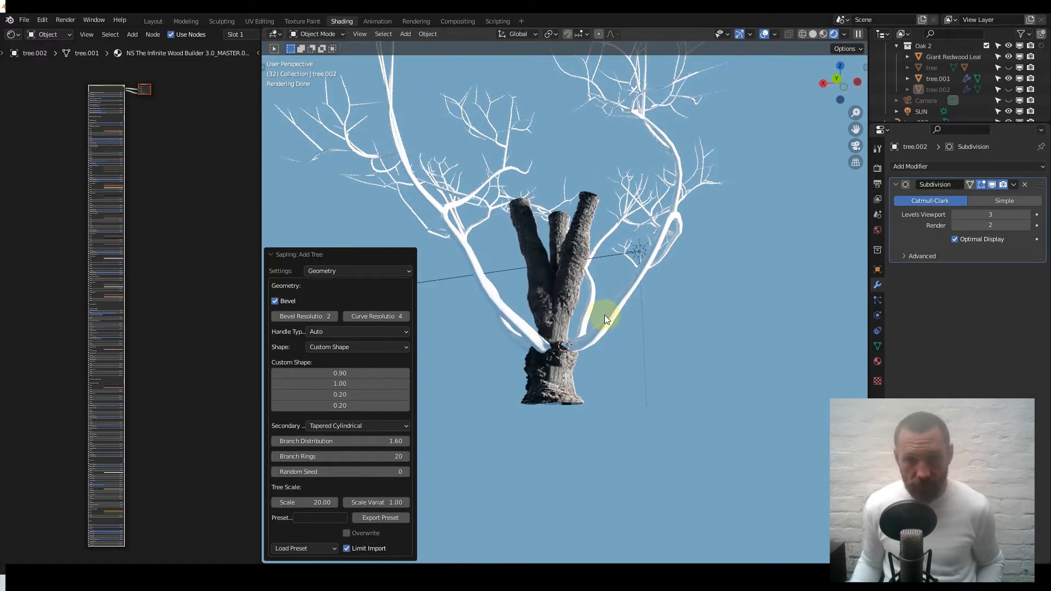
key(shift+d)
key(x)
click(703, 310)
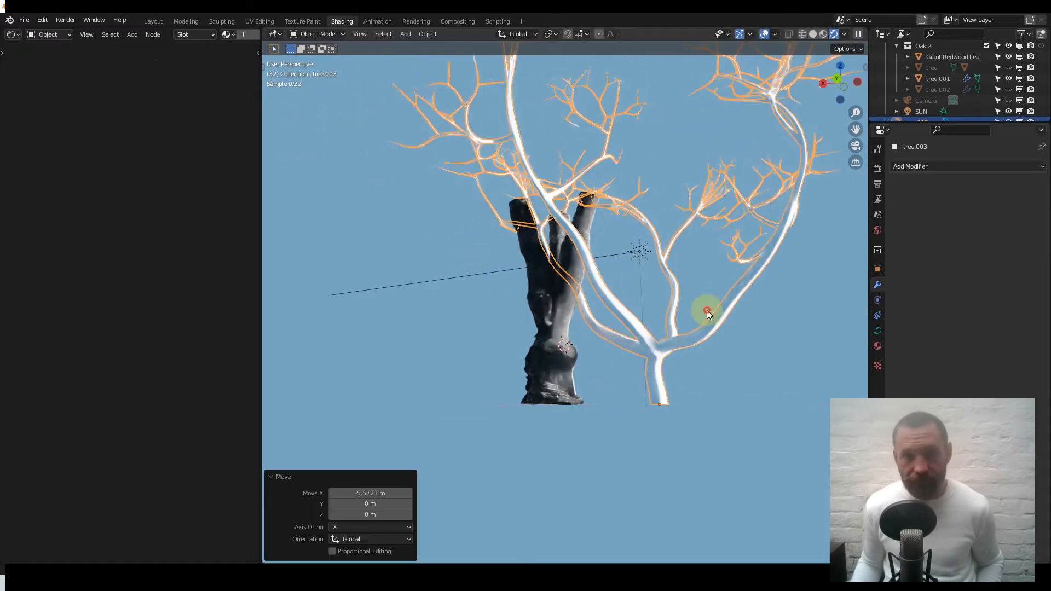
Convert the sapling tree curve to a mesh.
middle_drag(657, 333, 615, 322)
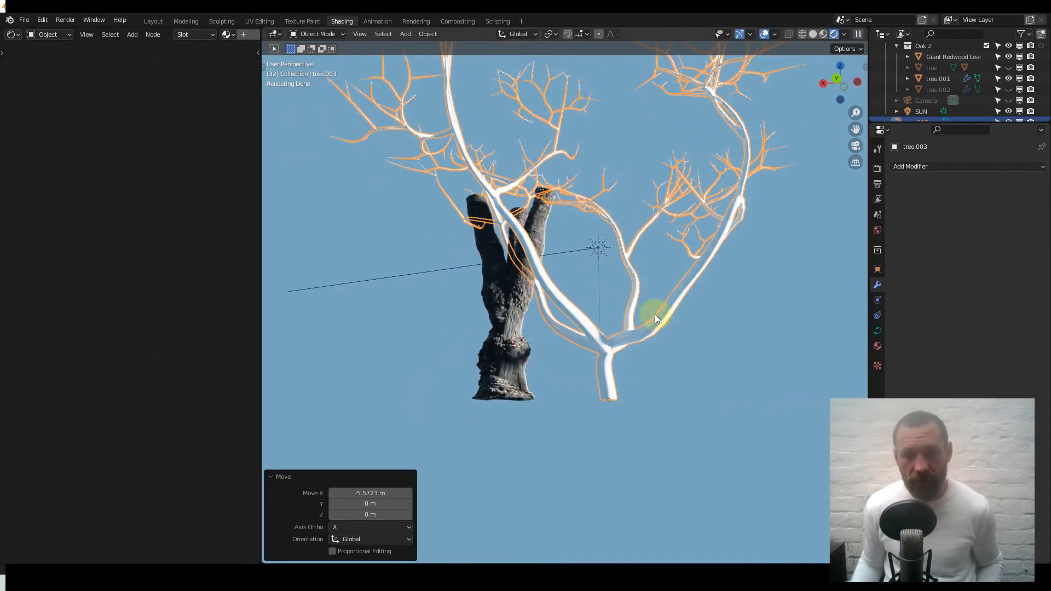
scroll(603, 348, up, 2)
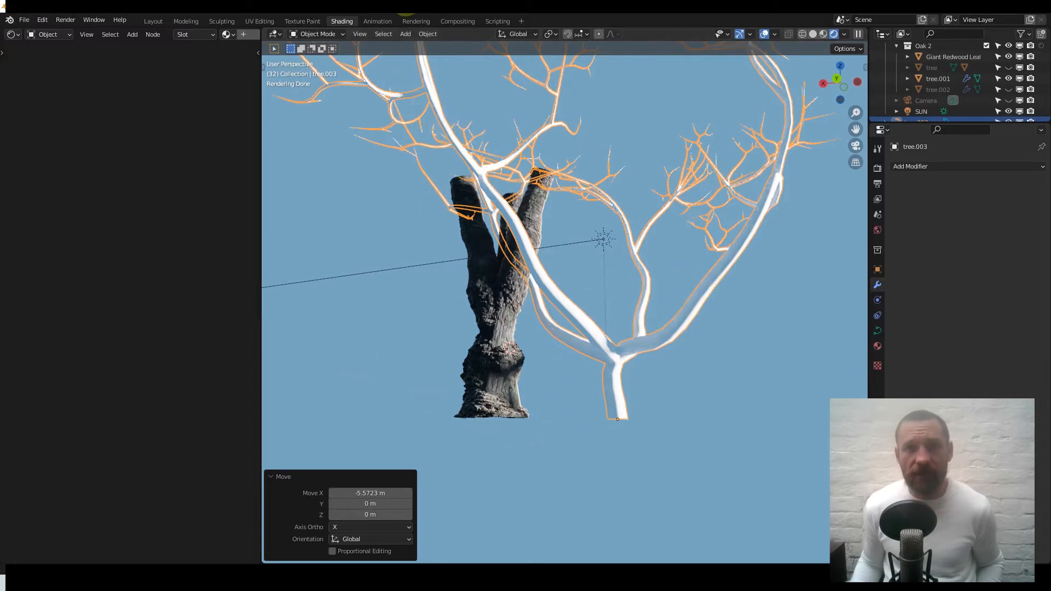
click(426, 34)
mouse_move(487, 337)
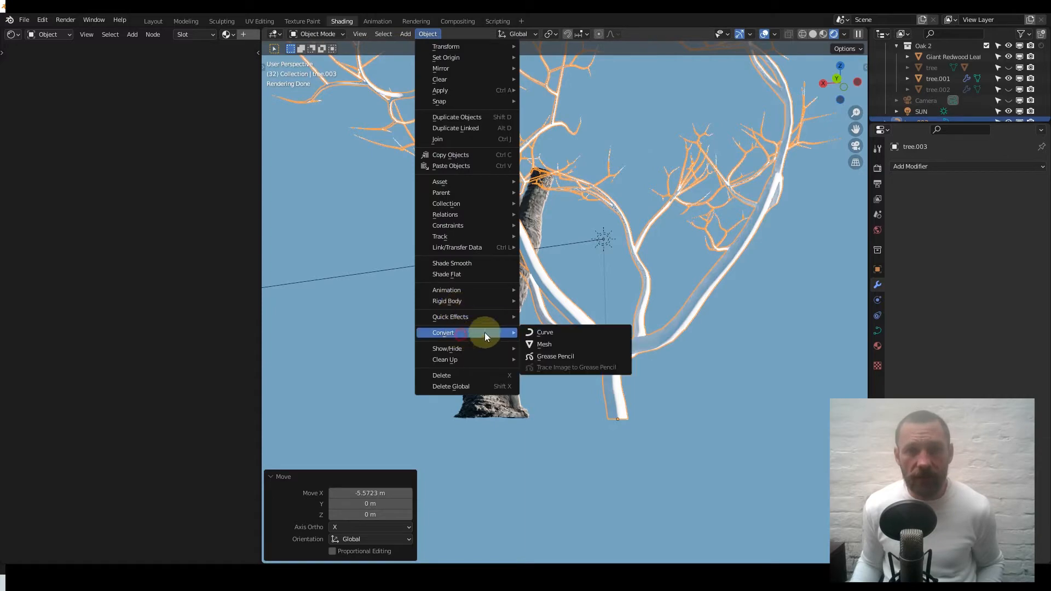
click(553, 345)
In Edit Mode, pick single faces on the sapling's trunk and two main branches, and expand to linked faces delimited by seam.
key(Tab)
scroll(617, 399, up, 6)
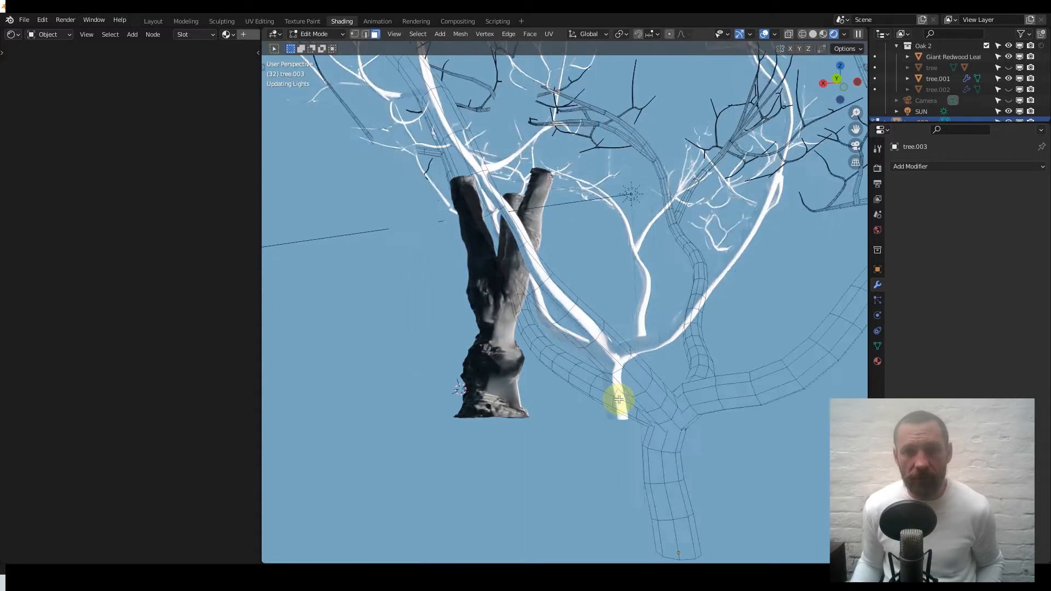
scroll(668, 409, down, 3)
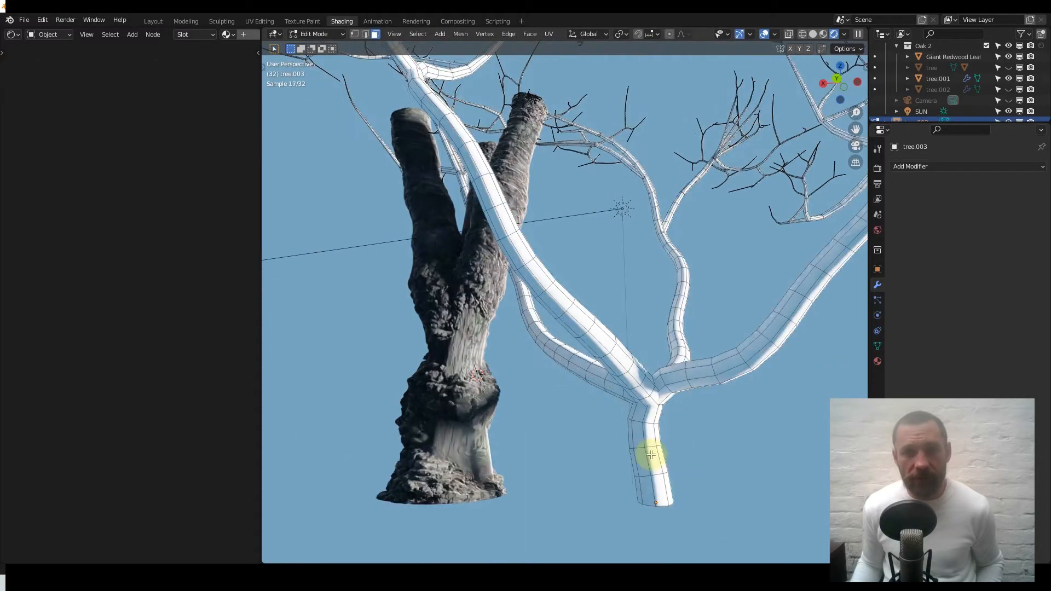
click(689, 373)
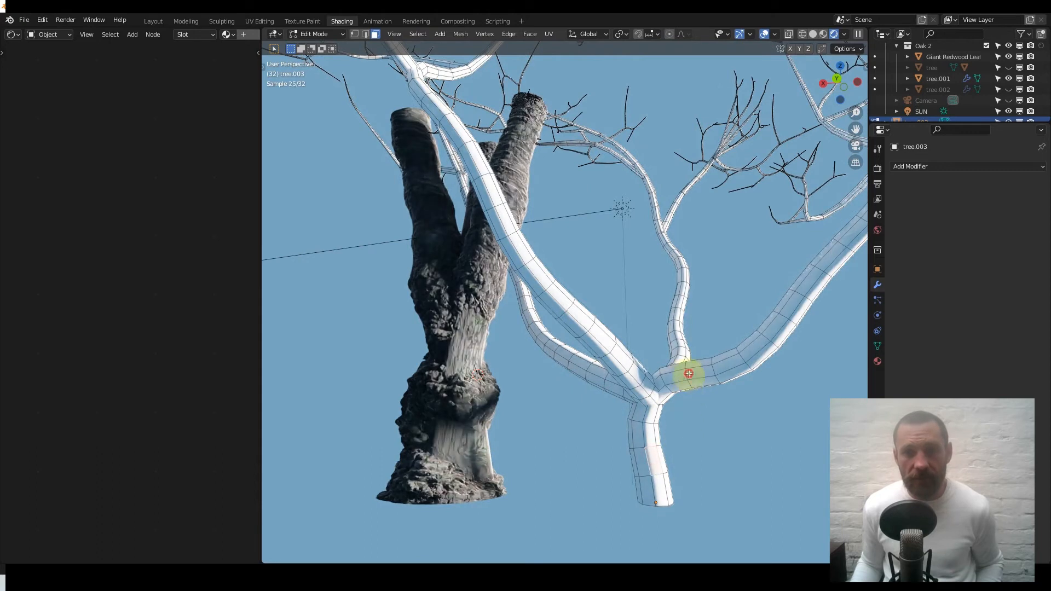
shift+click(638, 392)
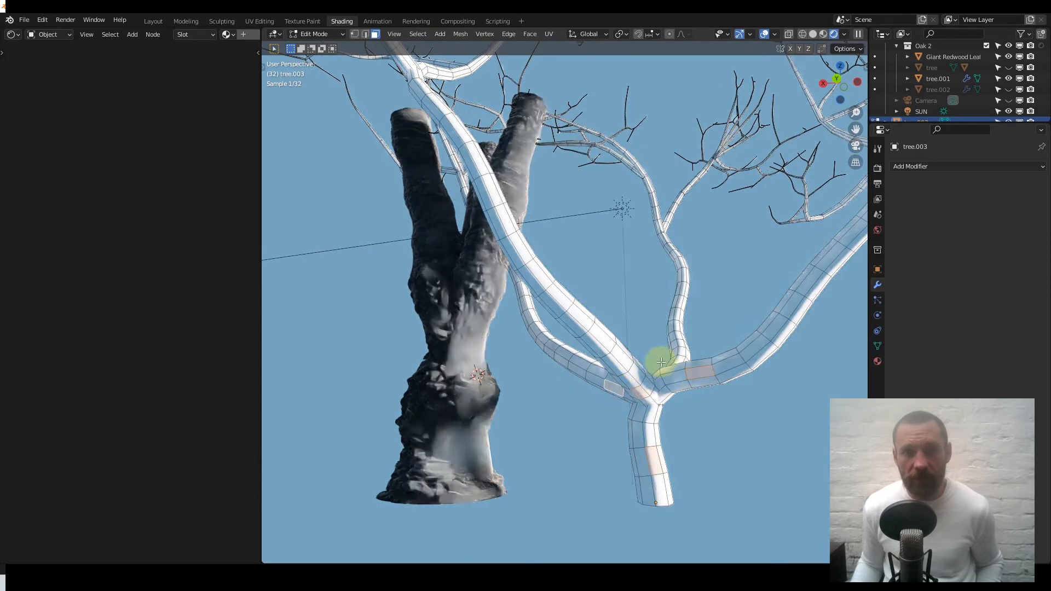
key(q)
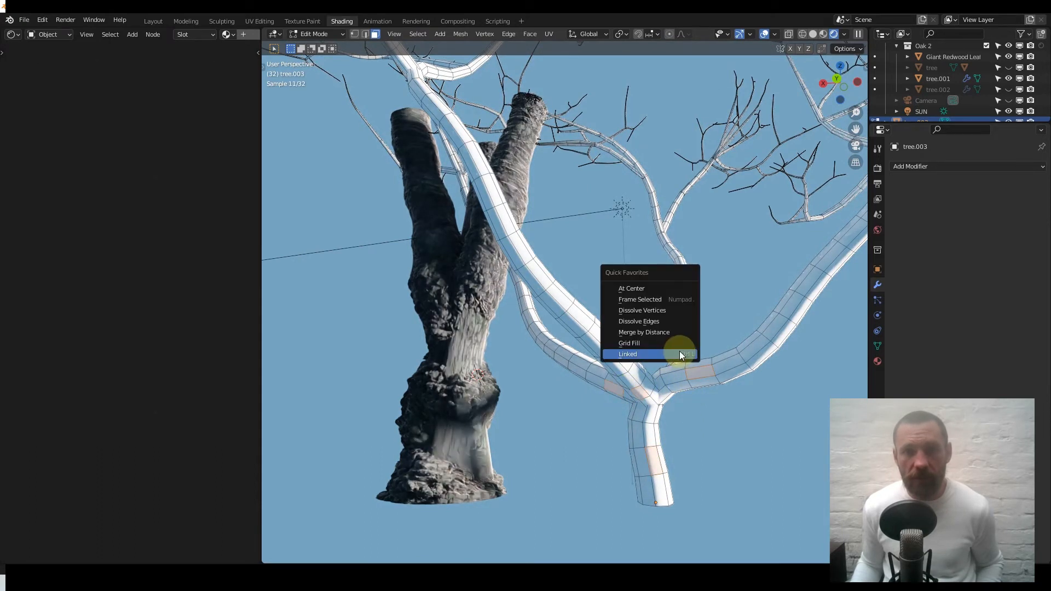
click(649, 354)
scroll(666, 311, down, 3)
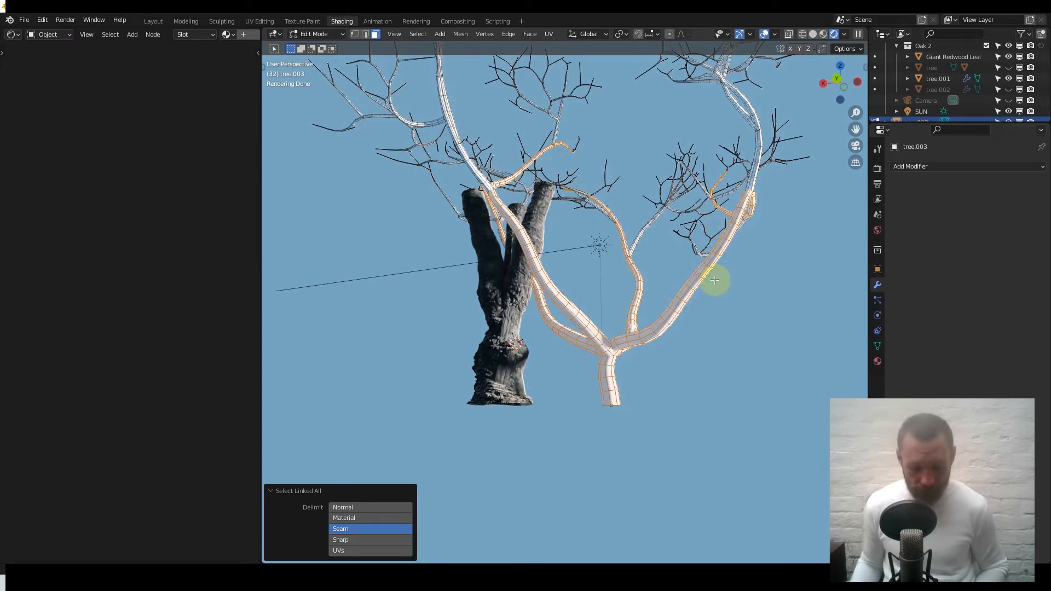
Separate the selected trunk and main branches into their own object, return to Object Mode, and select each part in turn.
key(p)
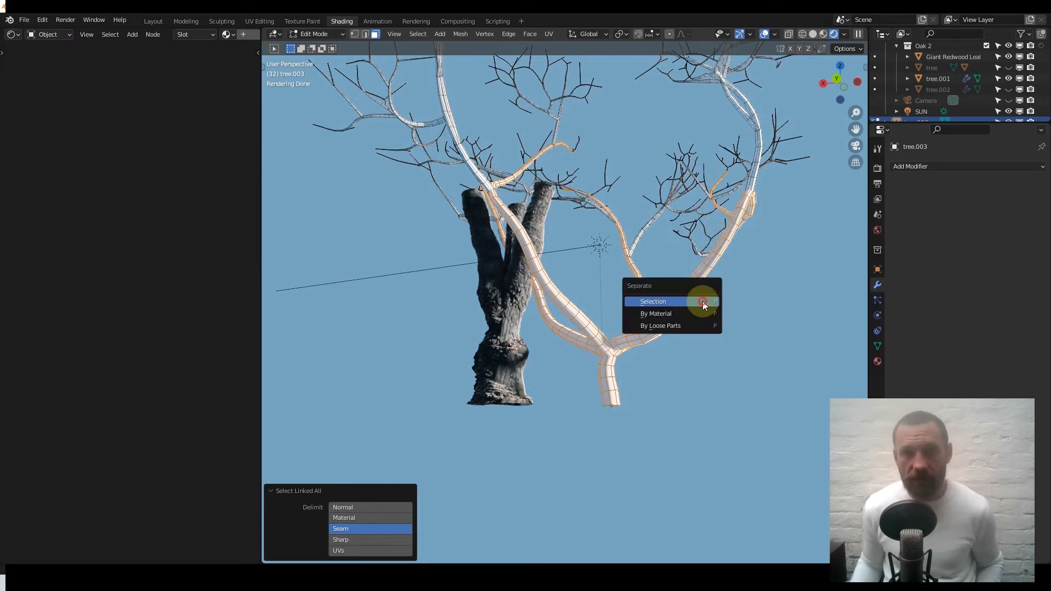
click(702, 301)
key(Tab)
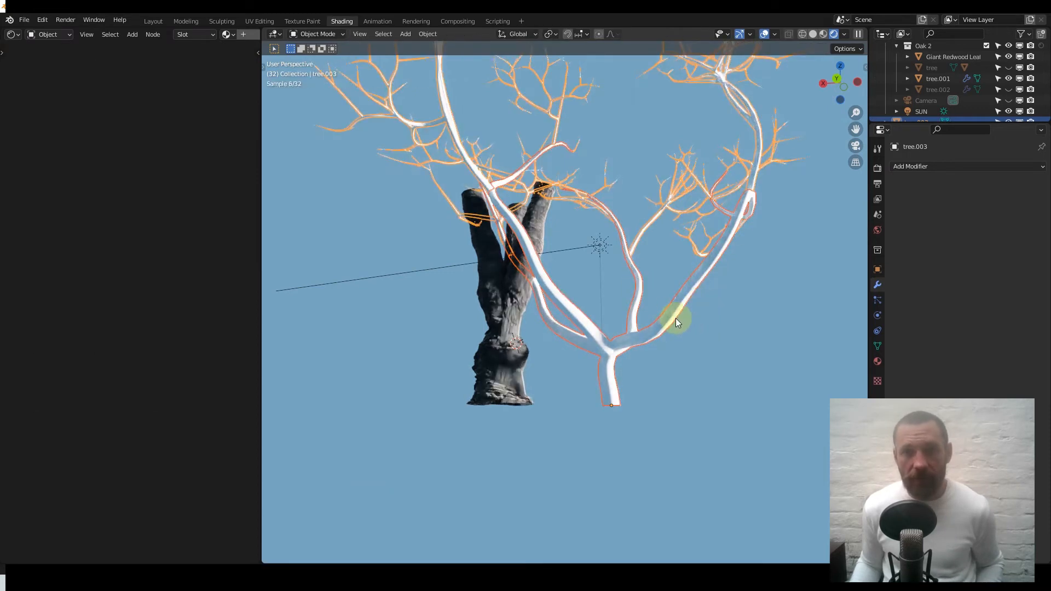
click(674, 319)
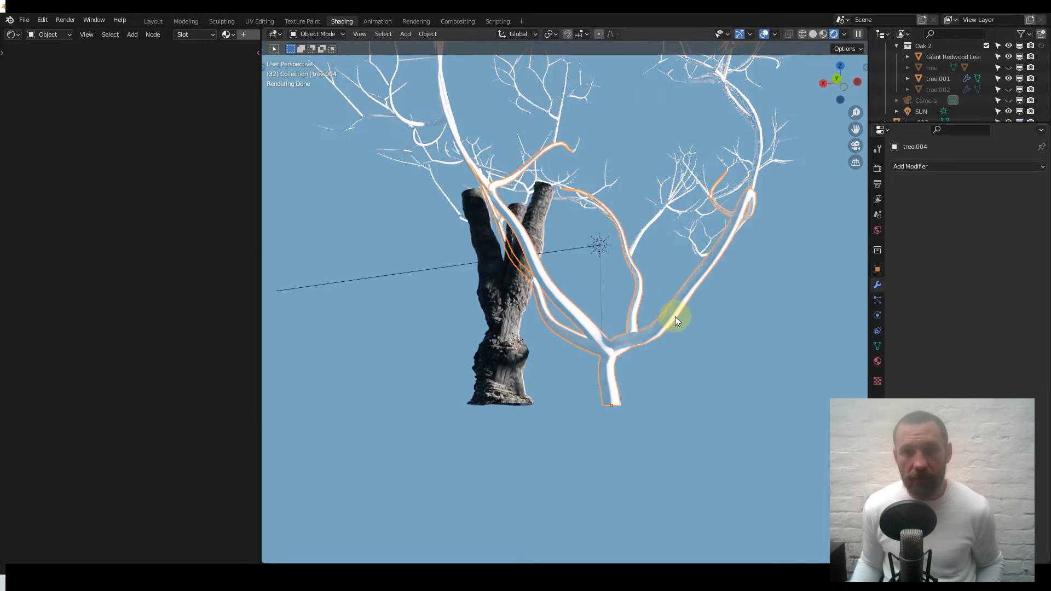
click(757, 126)
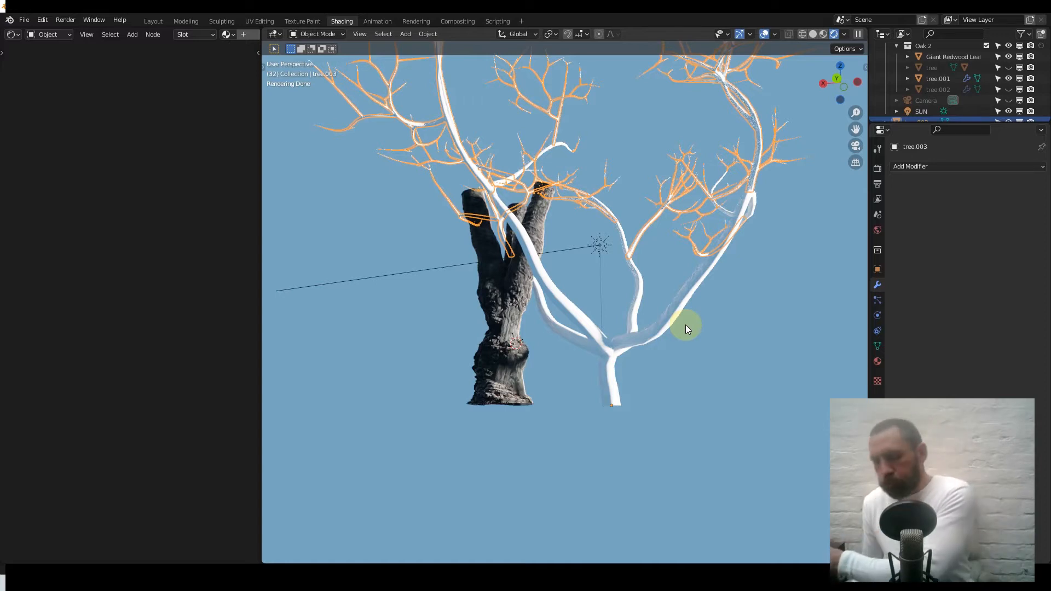
Try deleting the separated trunk object and selecting the remaining branches, and undo back to before the deletion.
click(655, 332)
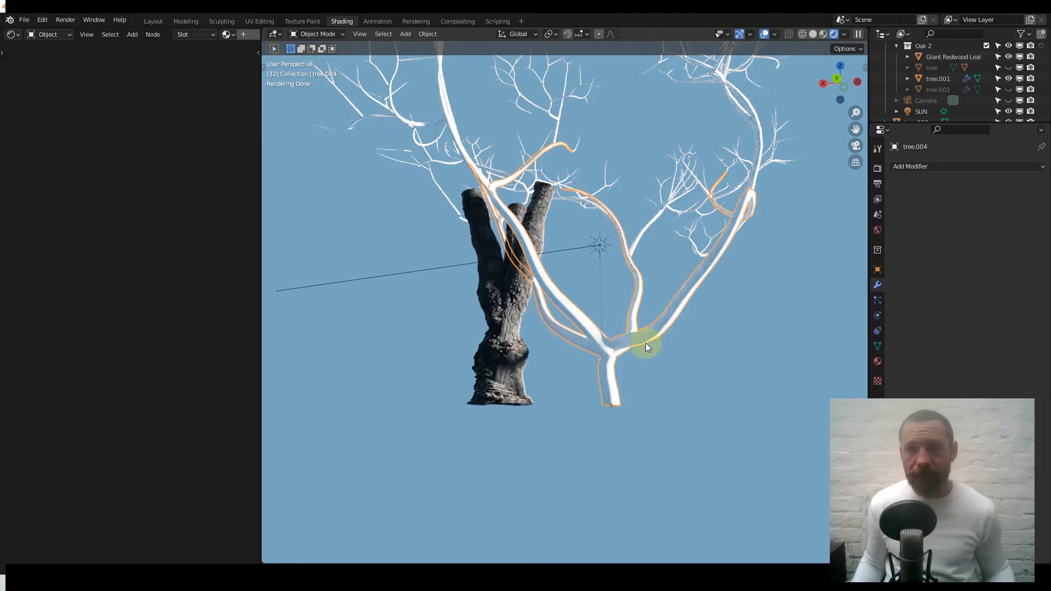
key(x)
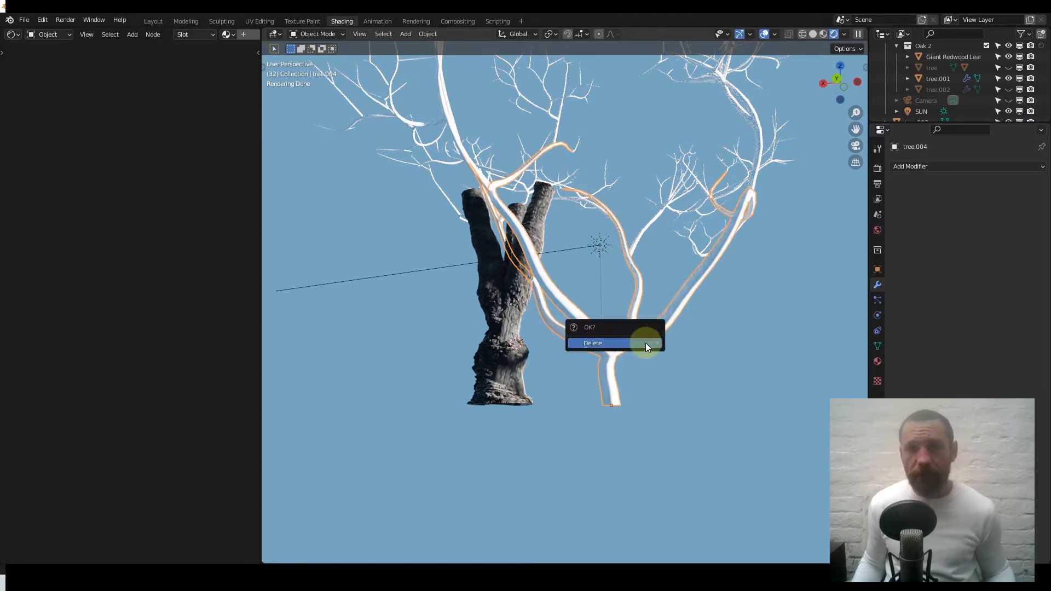
key(Return)
click(666, 202)
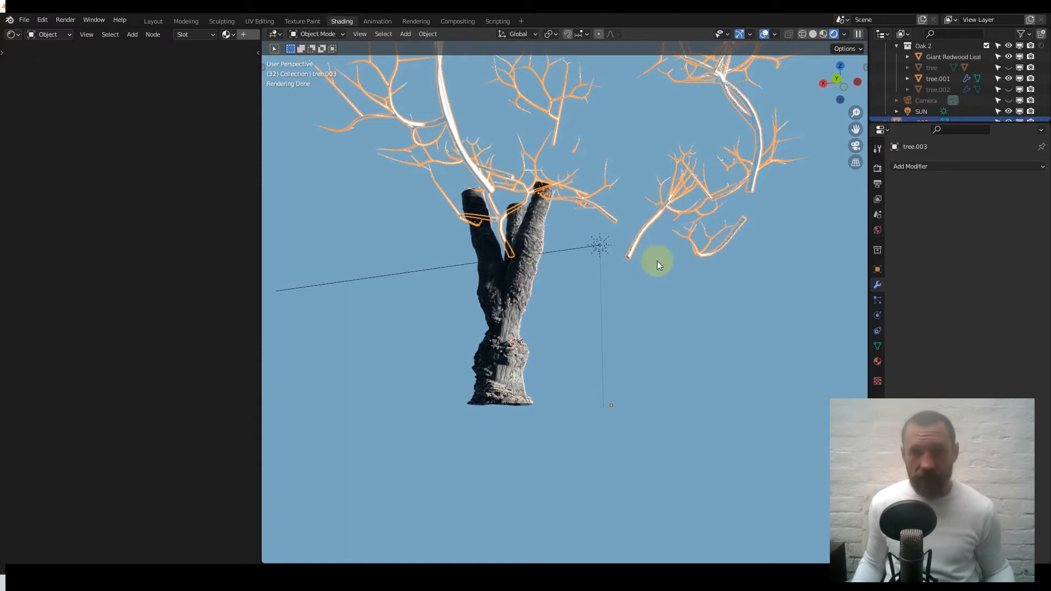
key(x)
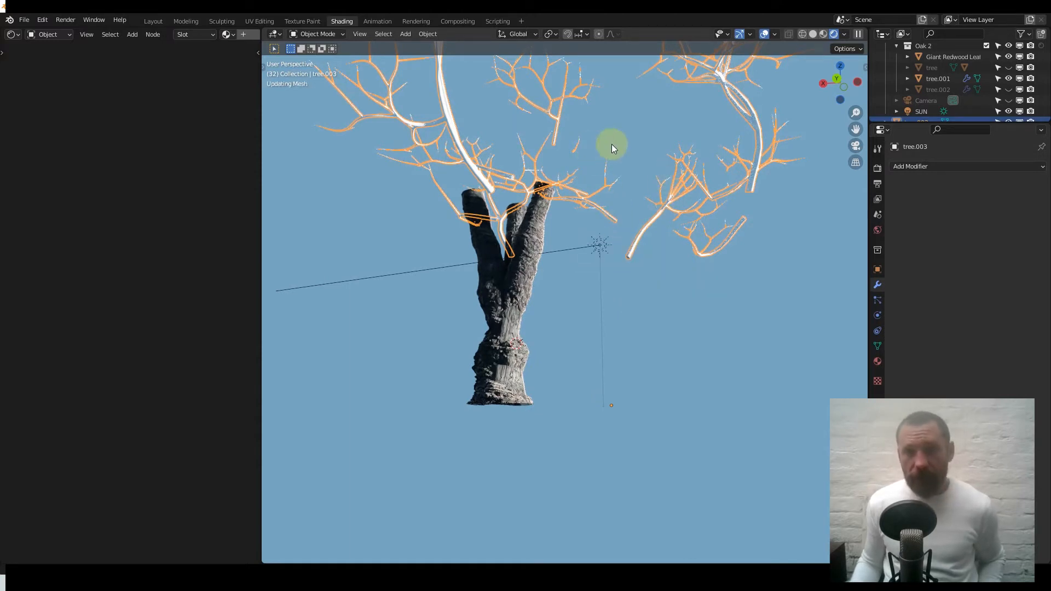
click(625, 143)
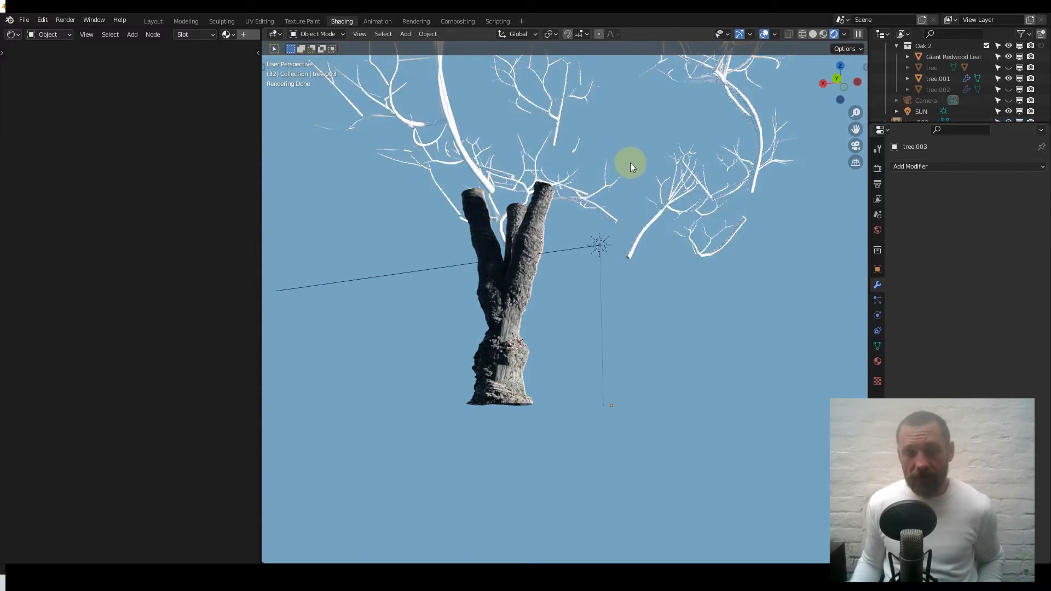
key(ctrl+z)
key(ctrl+z)
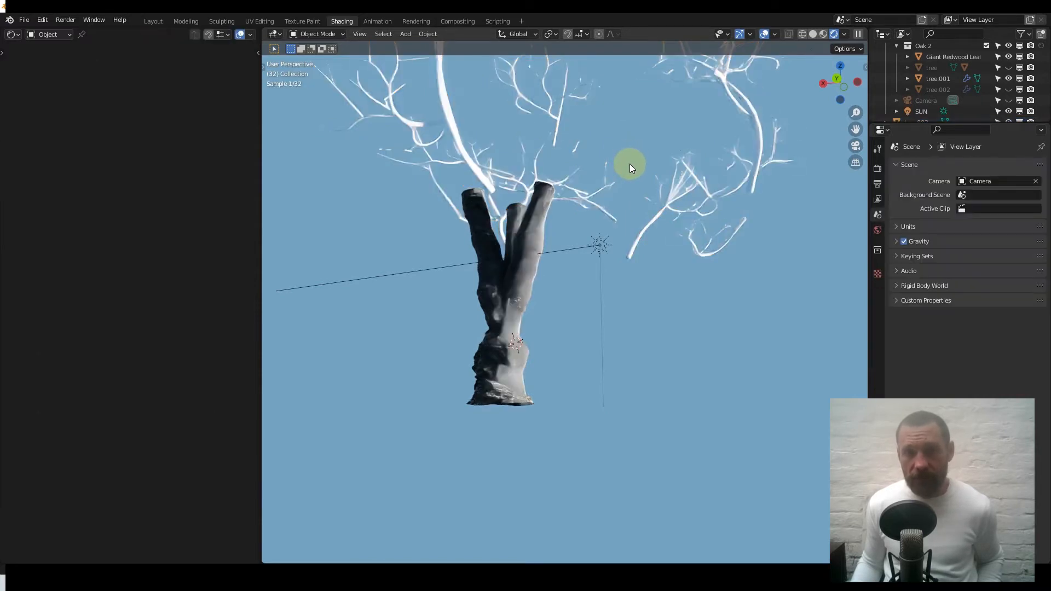
key(ctrl+z)
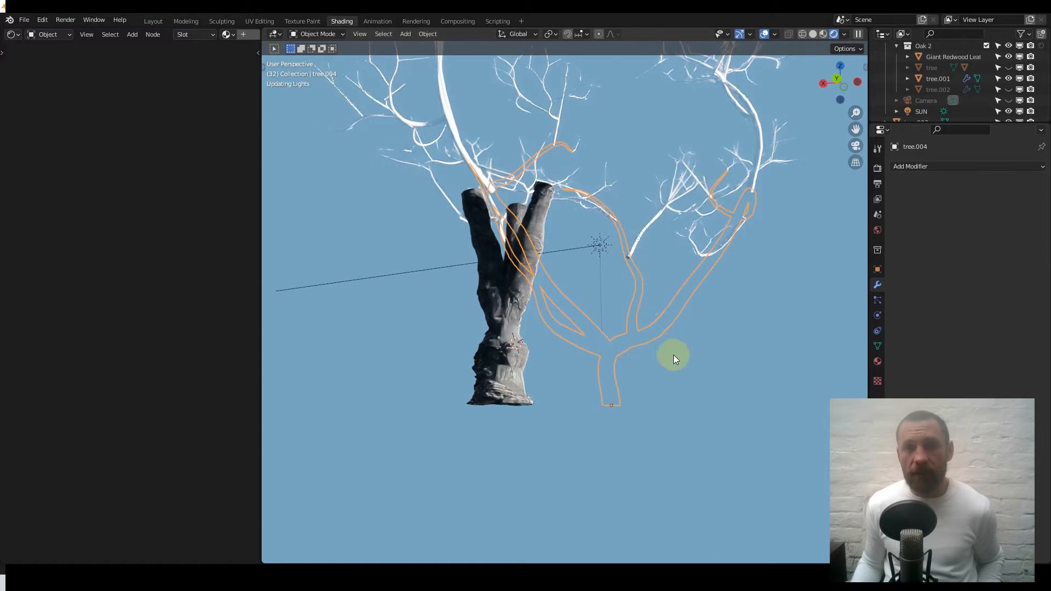
Split the shader editor area in two and unwrap the separated sapling trunk's whole mesh with Cylinder Projection in Edit Mode.
click(665, 373)
click(620, 343)
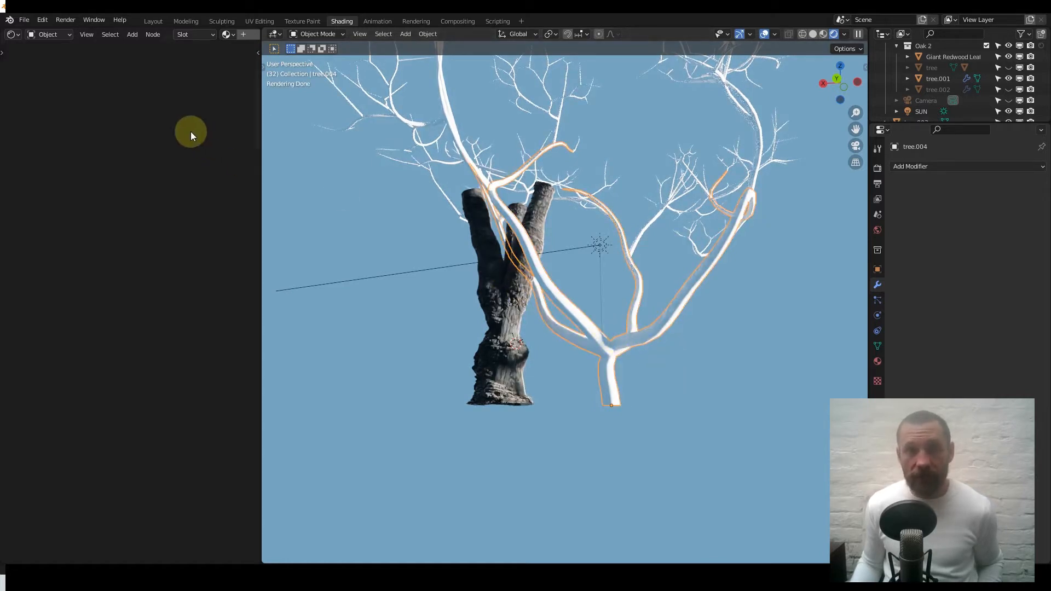
drag(2, 31, 23, 188)
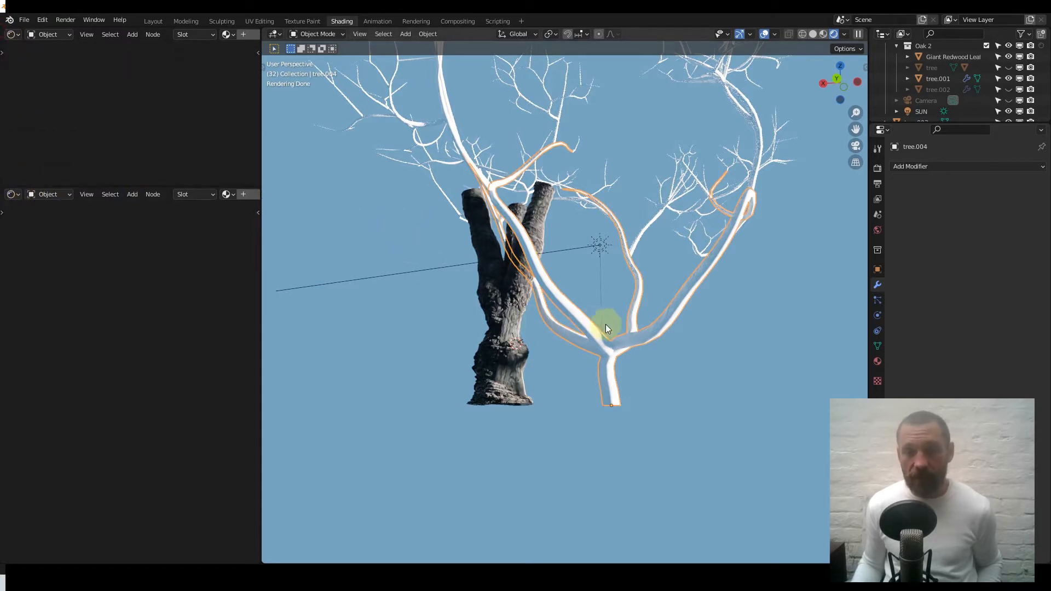
key(Tab)
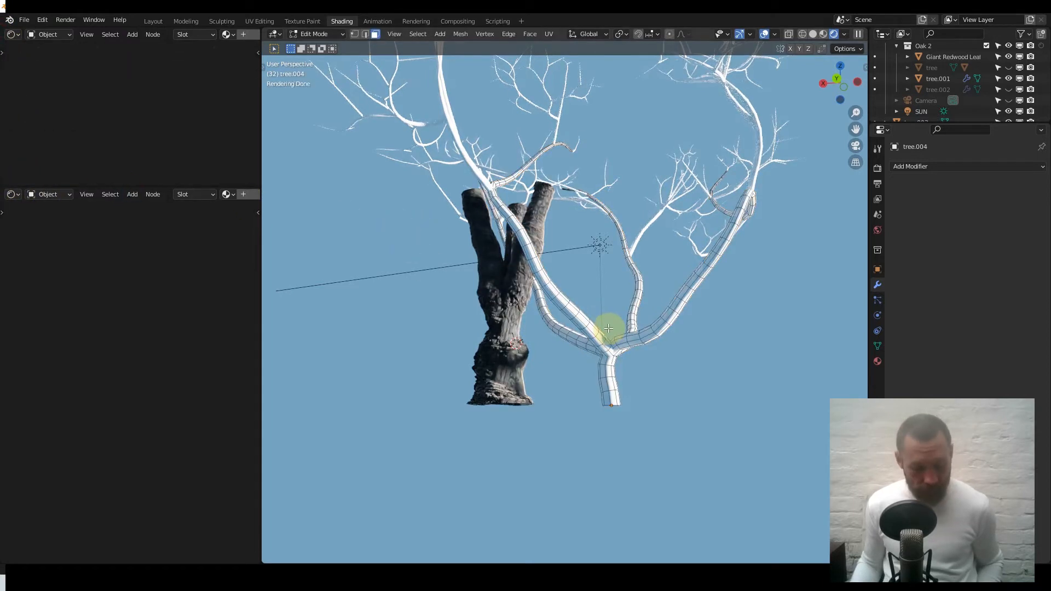
key(u)
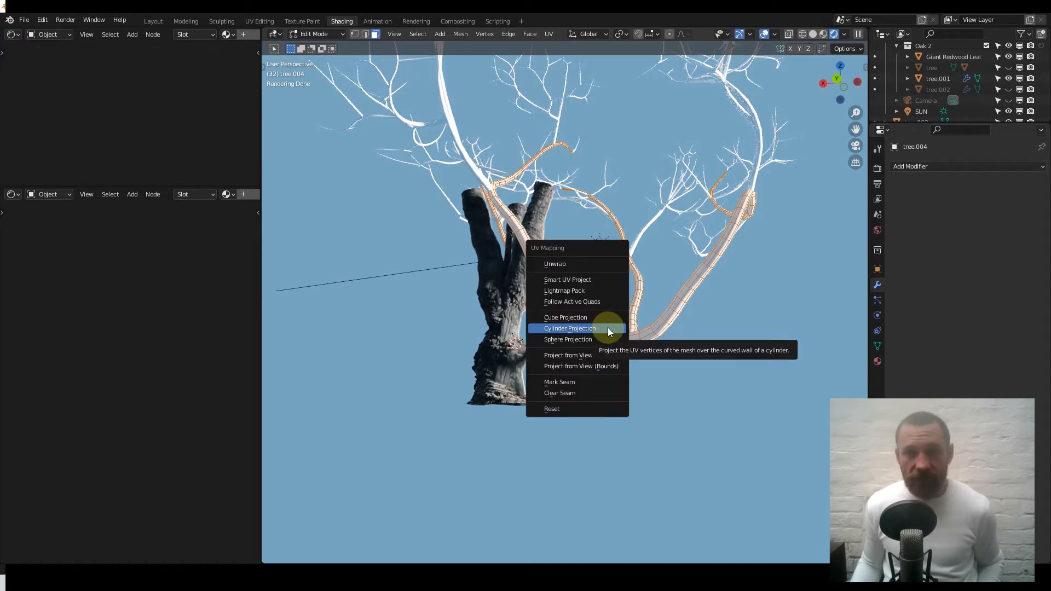
click(608, 327)
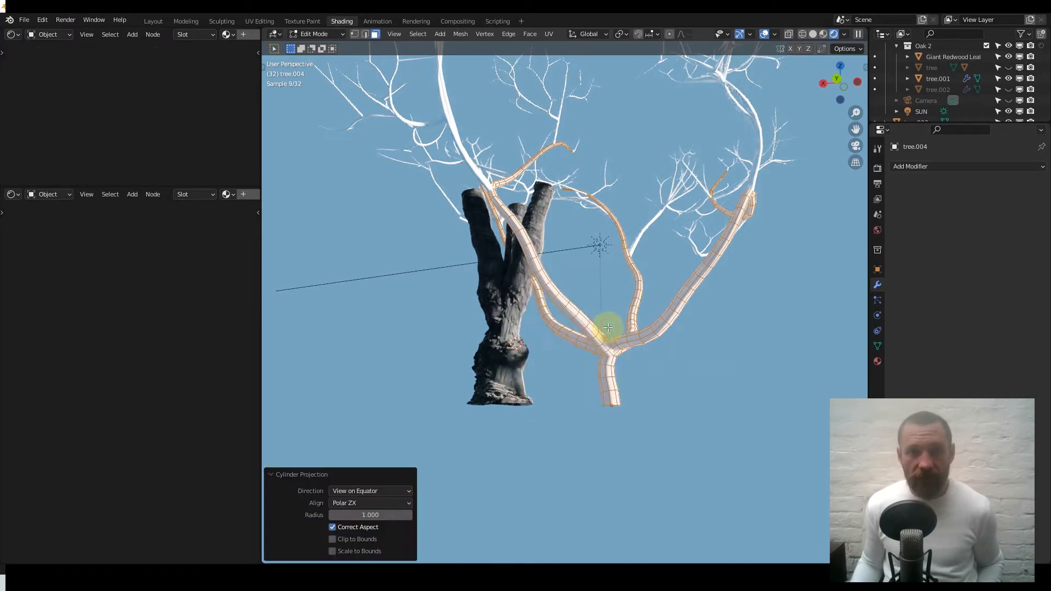
Turn the upper of the two split areas into a UV Editor, and scale and move the trunk's UVs to fit inside the UV tile.
click(14, 36)
click(34, 88)
scroll(80, 104, down, 3)
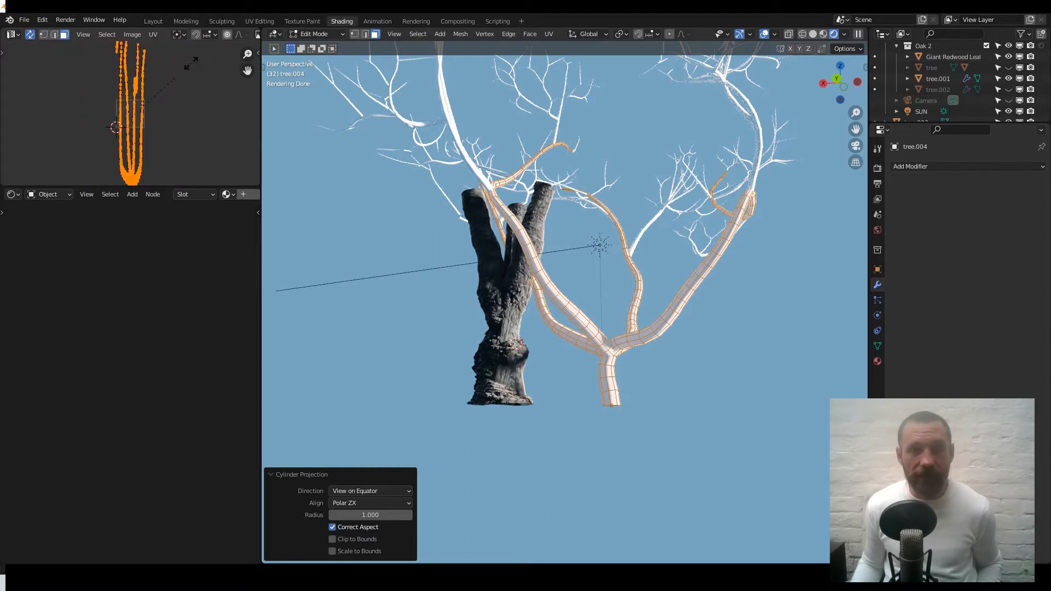
key(s)
click(146, 114)
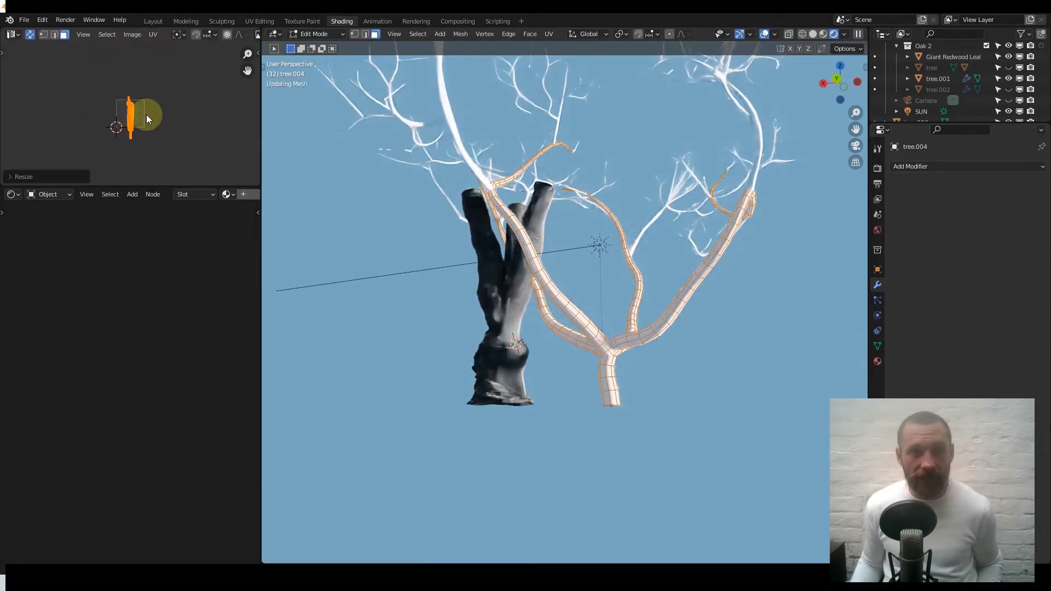
scroll(141, 122, up, 5)
key(s)
click(169, 99)
key(g)
click(172, 81)
key(s)
click(166, 107)
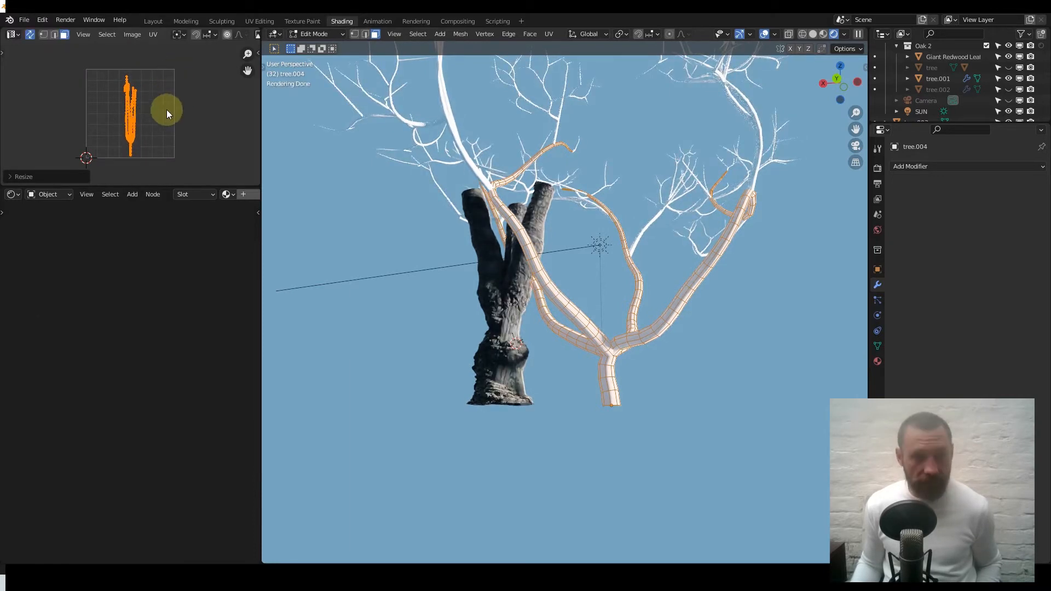
Stretch the trunk's UVs along X to nearly fill the tile's width, and return to Object Mode.
key(s)
key(x)
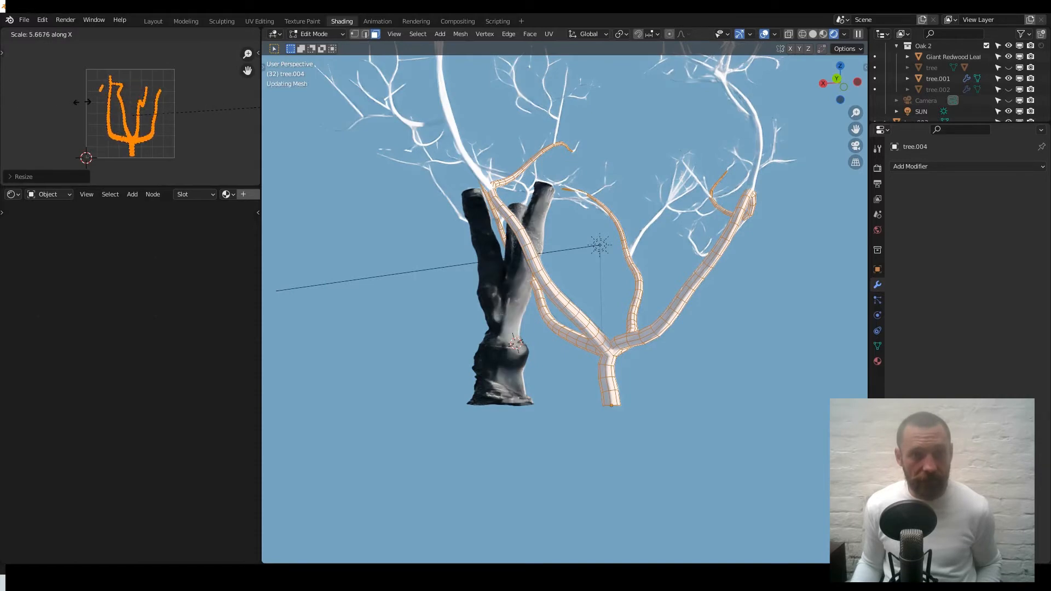
click(121, 98)
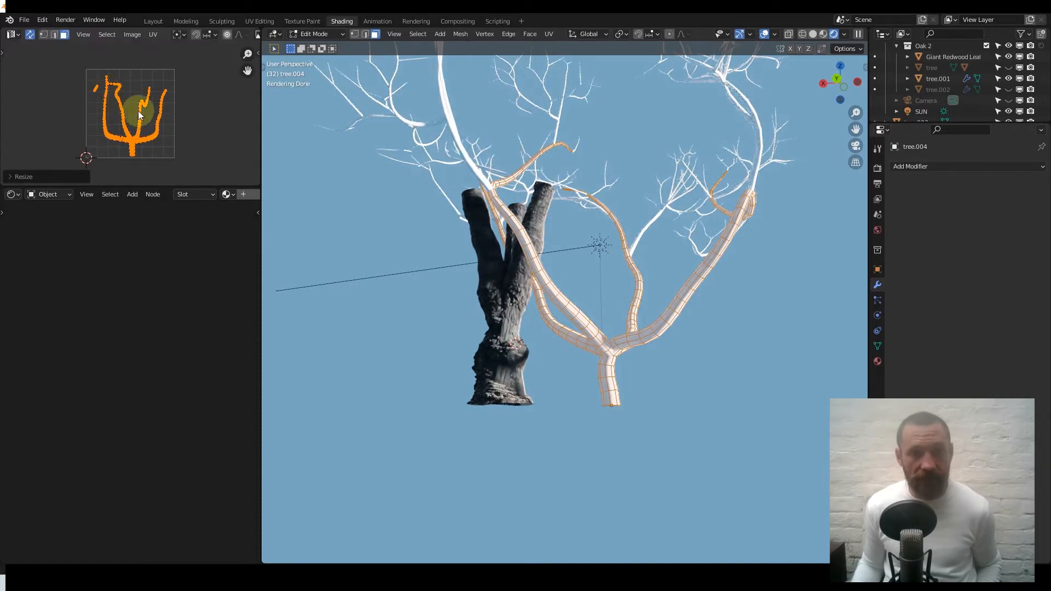
key(Tab)
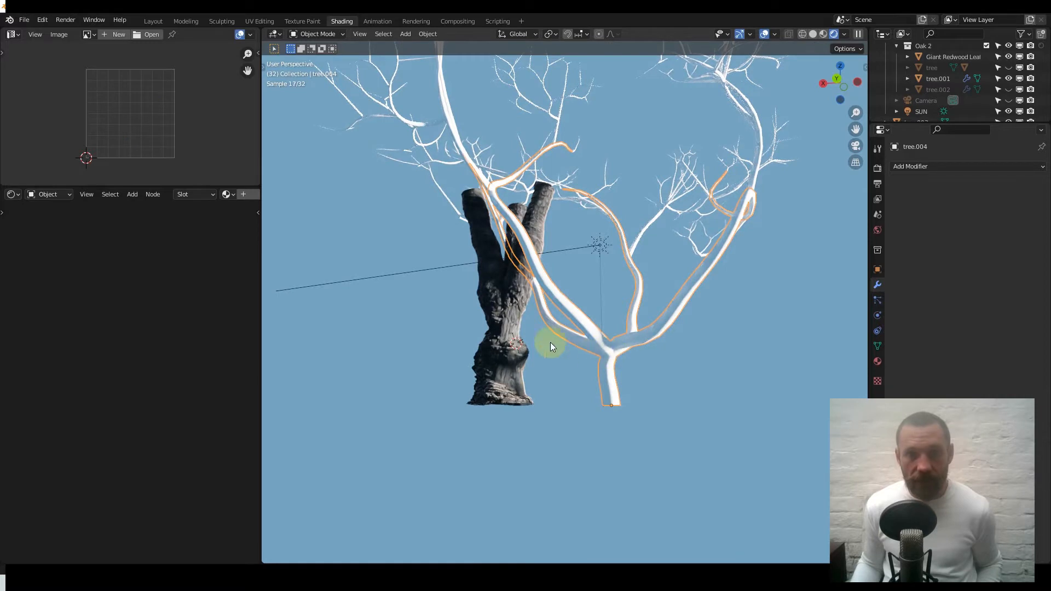
Link the material of the existing bark-covered trunk tree.001 to the separated sapling trunk, and deselect everything.
shift+click(499, 326)
key(q)
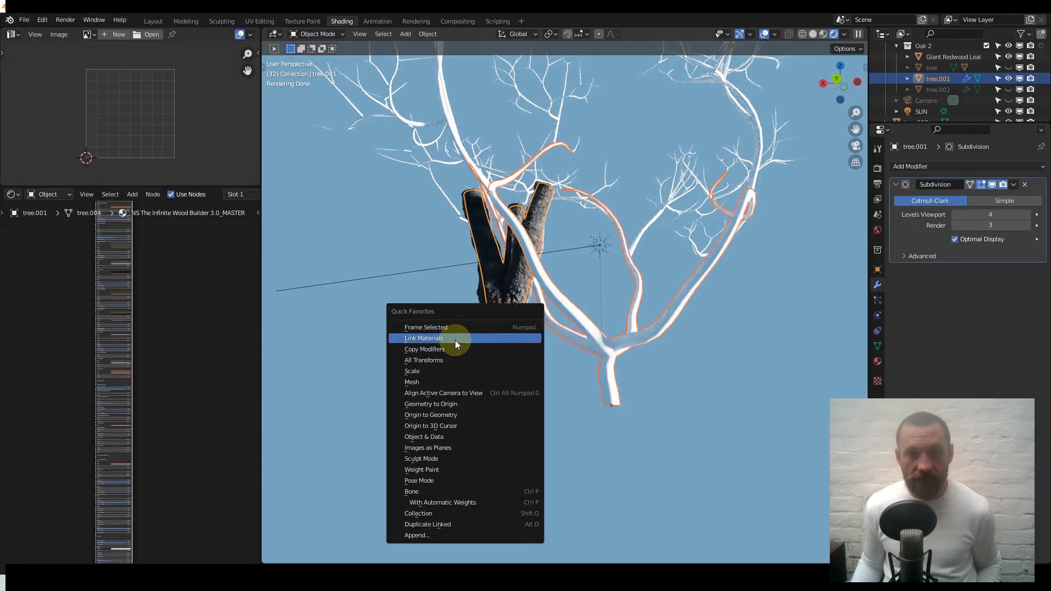
key(Return)
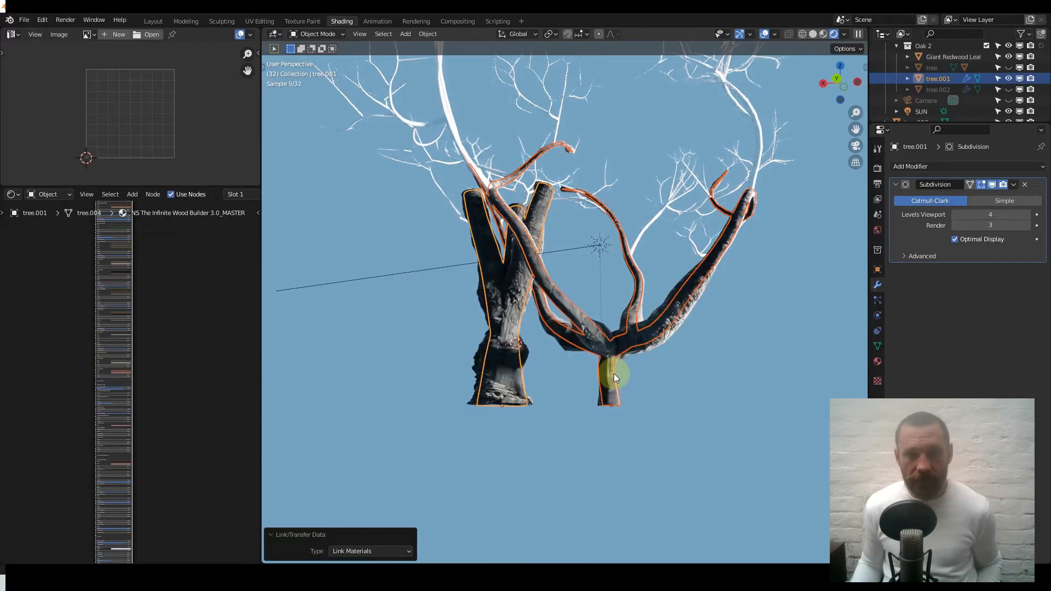
click(614, 374)
click(711, 353)
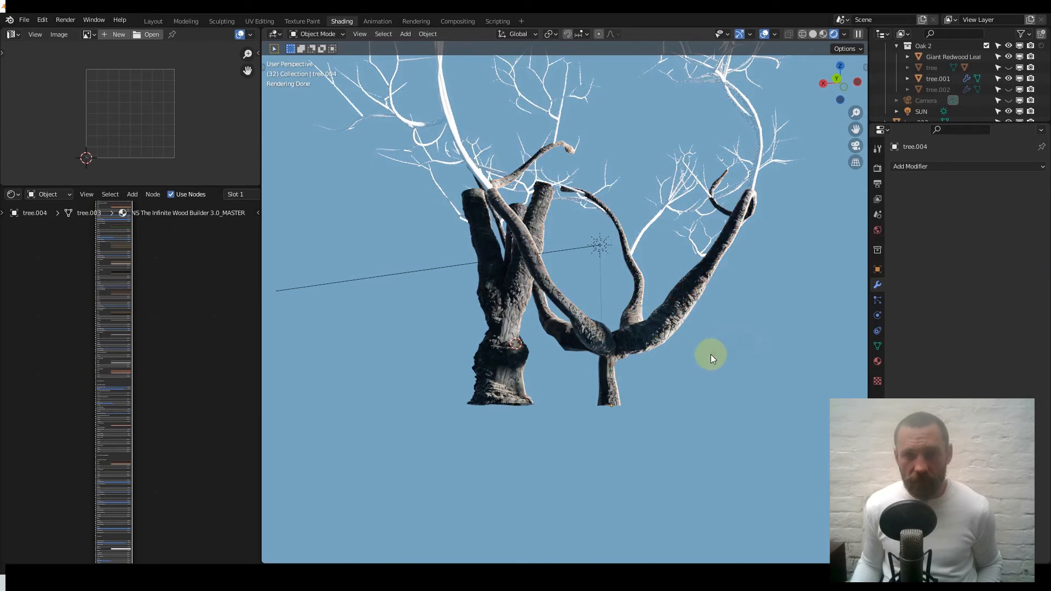
Add a Subdivision Surface modifier to the sapling trunk with 4 viewport levels and inspect the bark up close.
click(671, 327)
click(913, 166)
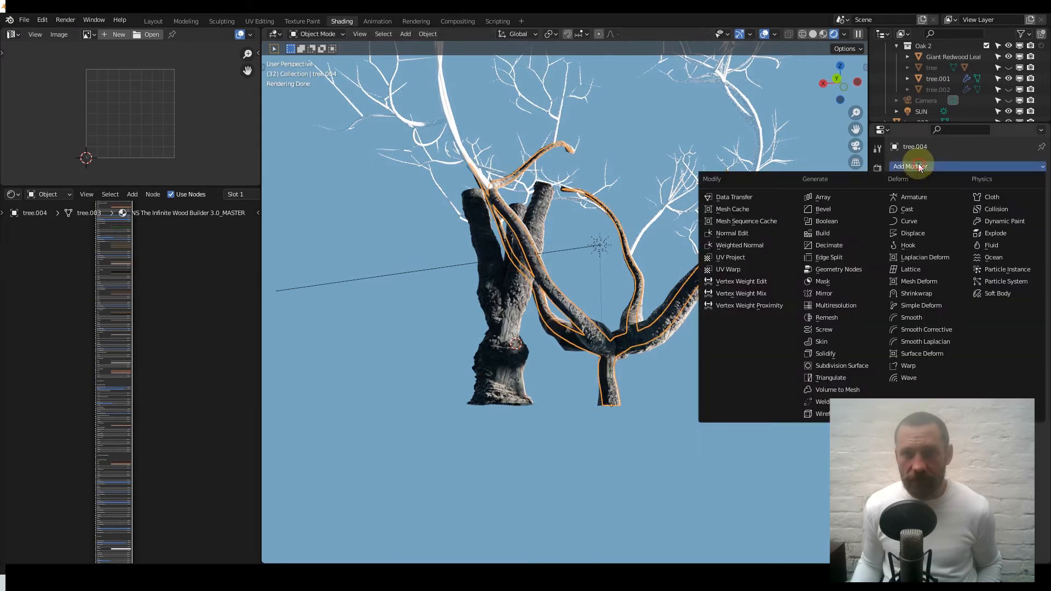
click(842, 366)
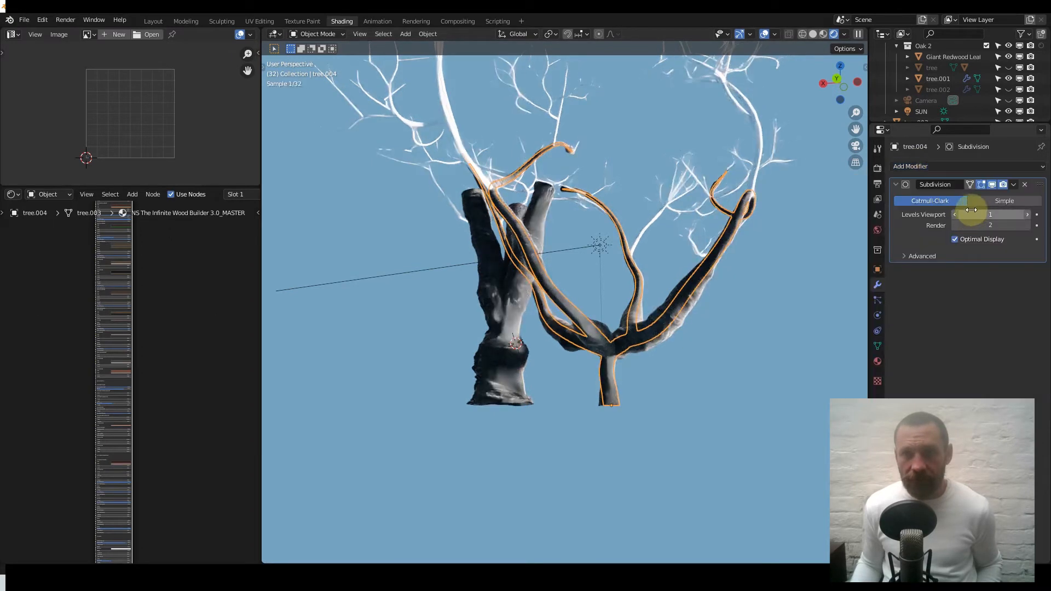
click(1030, 214)
click(1030, 215)
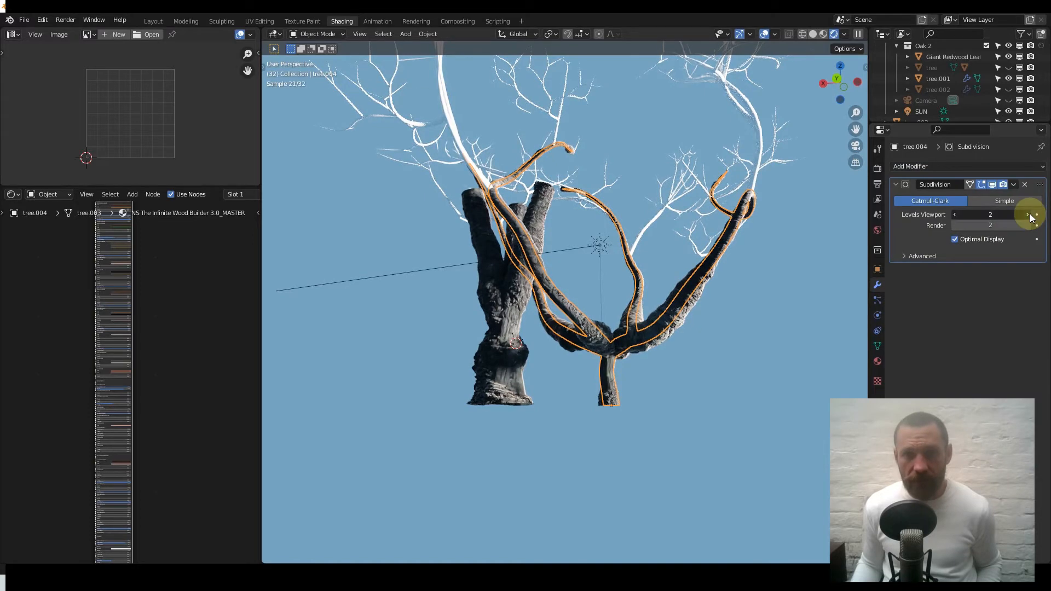
click(1030, 215)
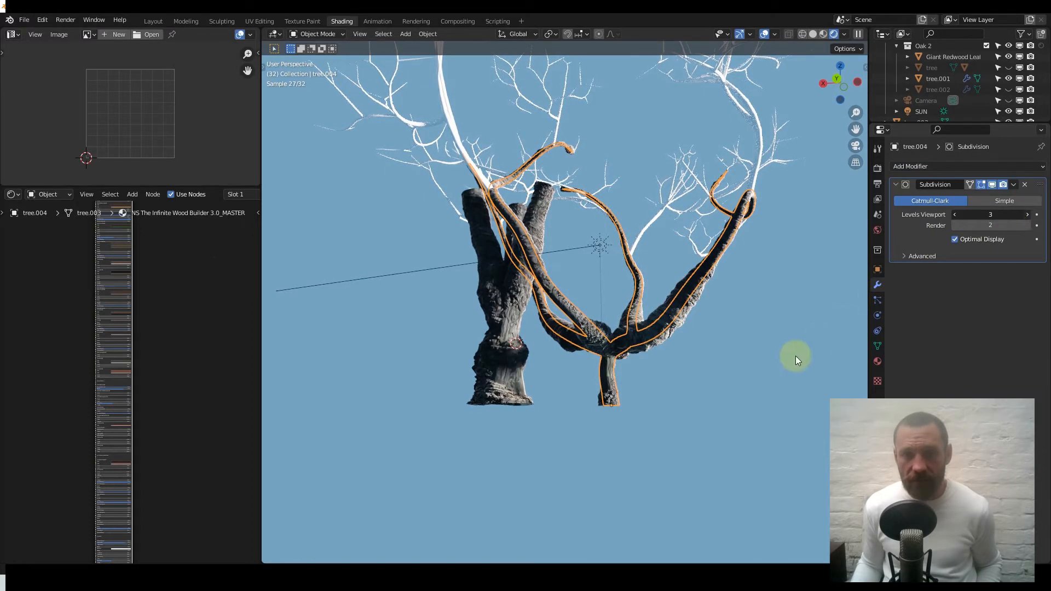
click(701, 376)
scroll(676, 383, up, 4)
click(654, 440)
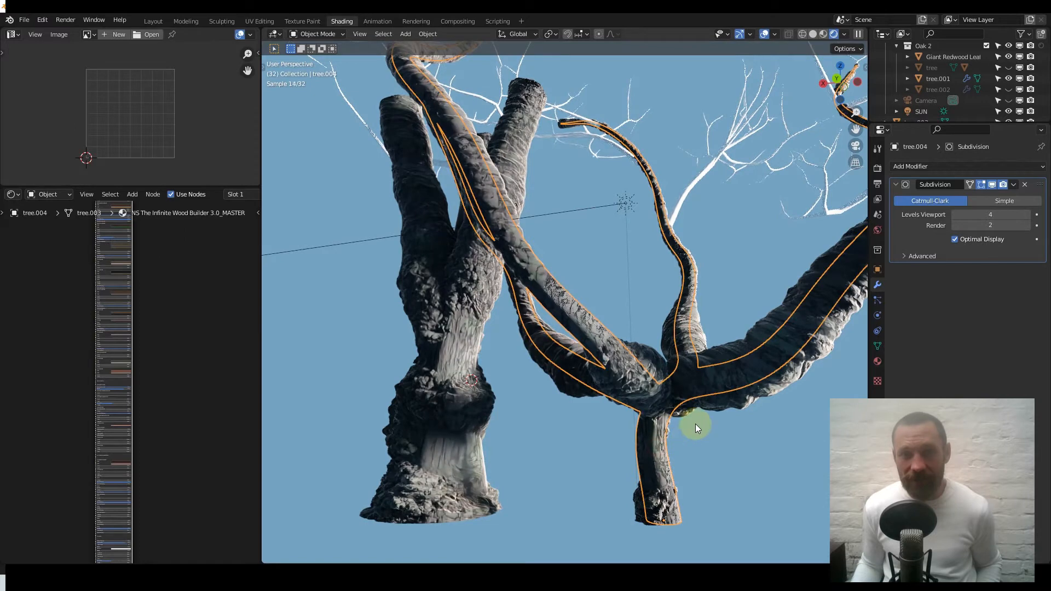
scroll(691, 402, down, 2)
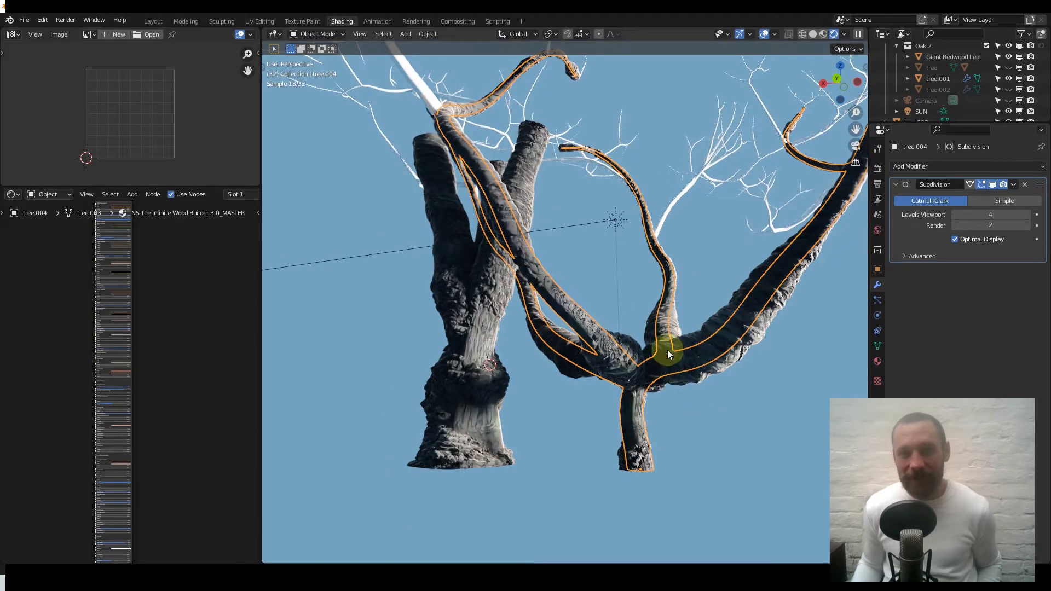
scroll(674, 329, down, 3)
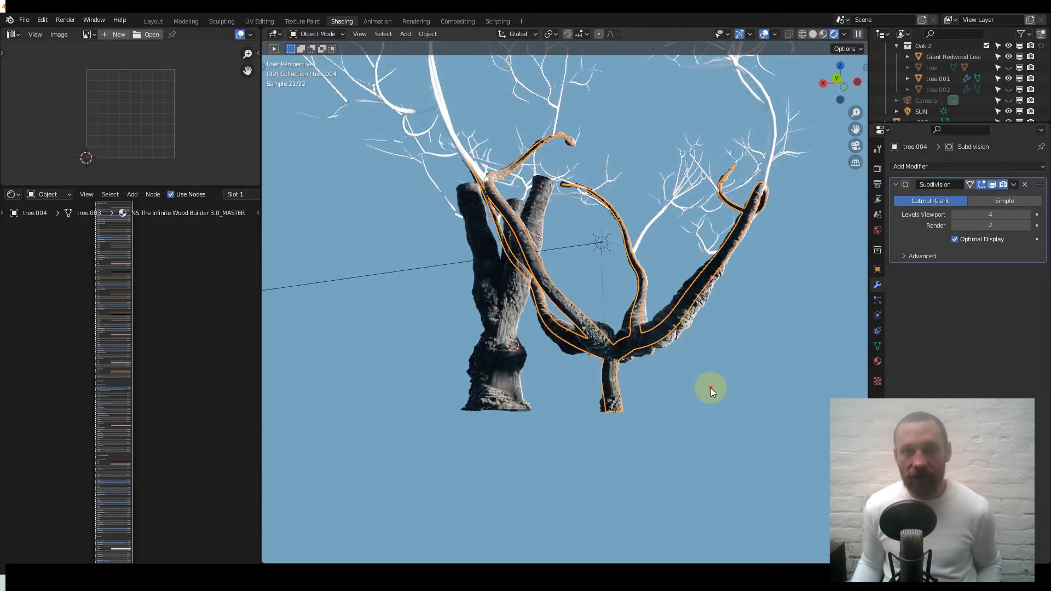
Delete the sapling's trunk object together with its remaining thin branches.
shift+click(630, 183)
key(x)
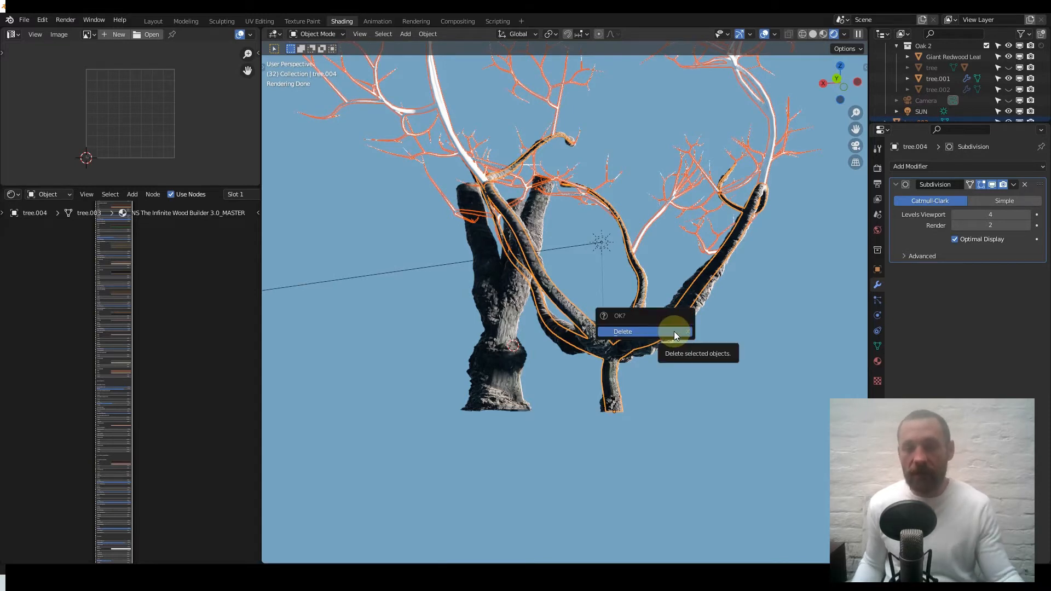
click(646, 332)
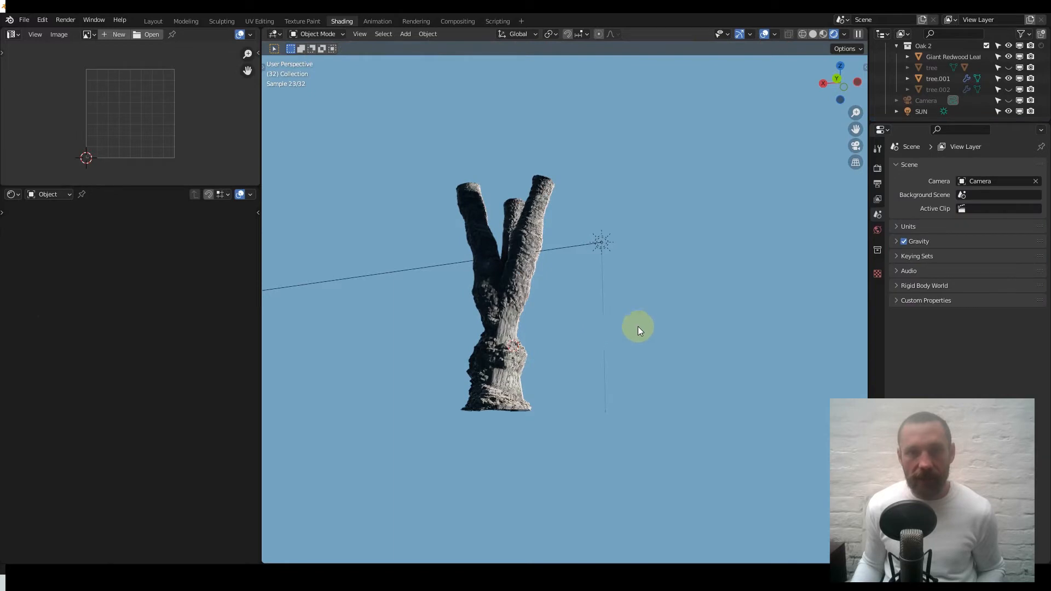
Select tree.001 and move its Texture Coordinate, Noise Texture and color ramp nodes along X, closer to the Infinite Wood Builder node group.
click(503, 332)
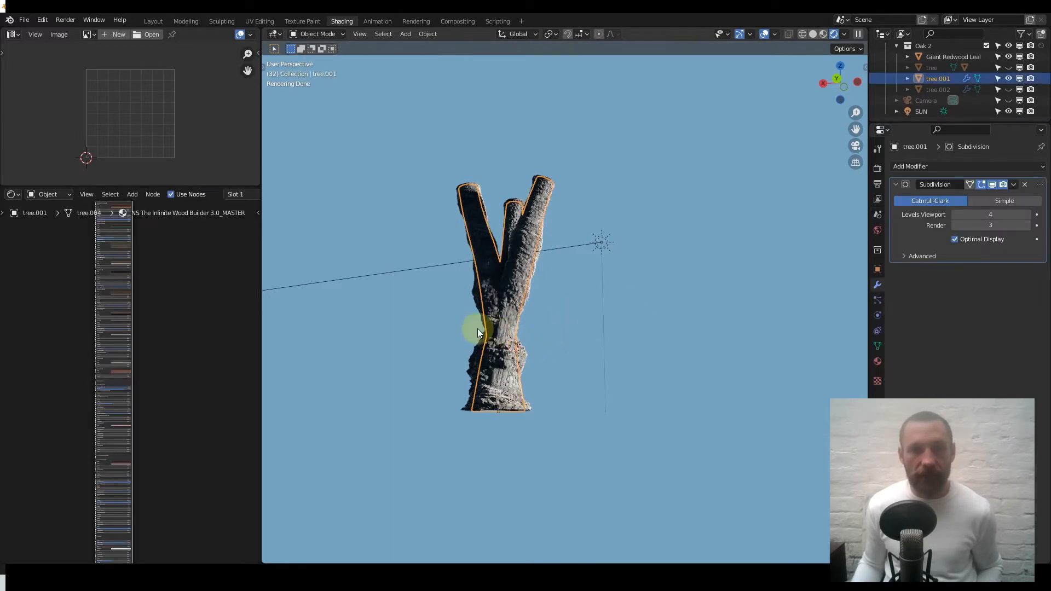
middle_drag(481, 323, 318, 336)
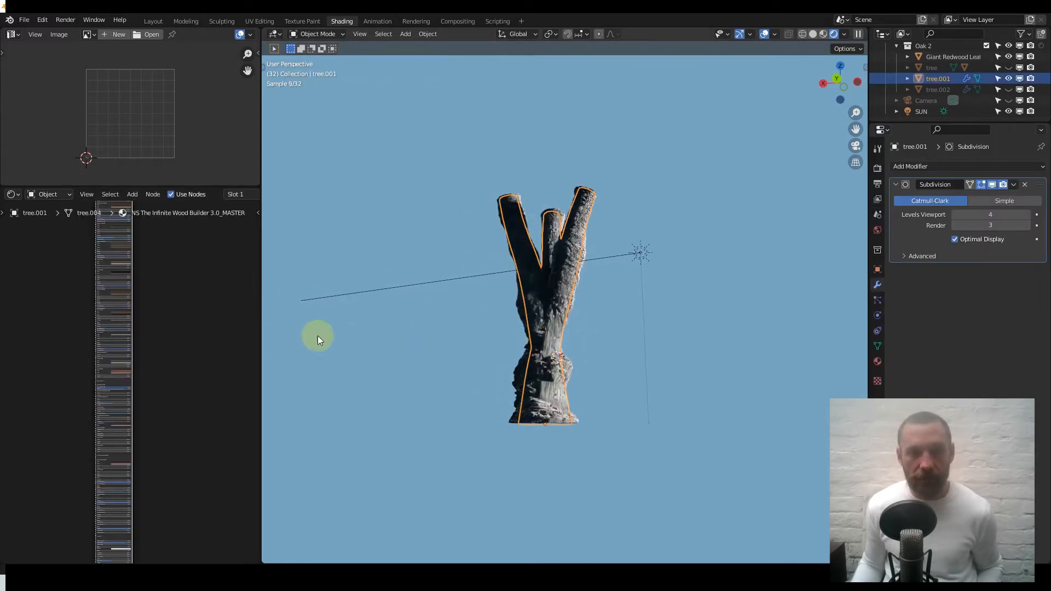
middle_drag(189, 376, 106, 301)
drag(206, 322, 239, 337)
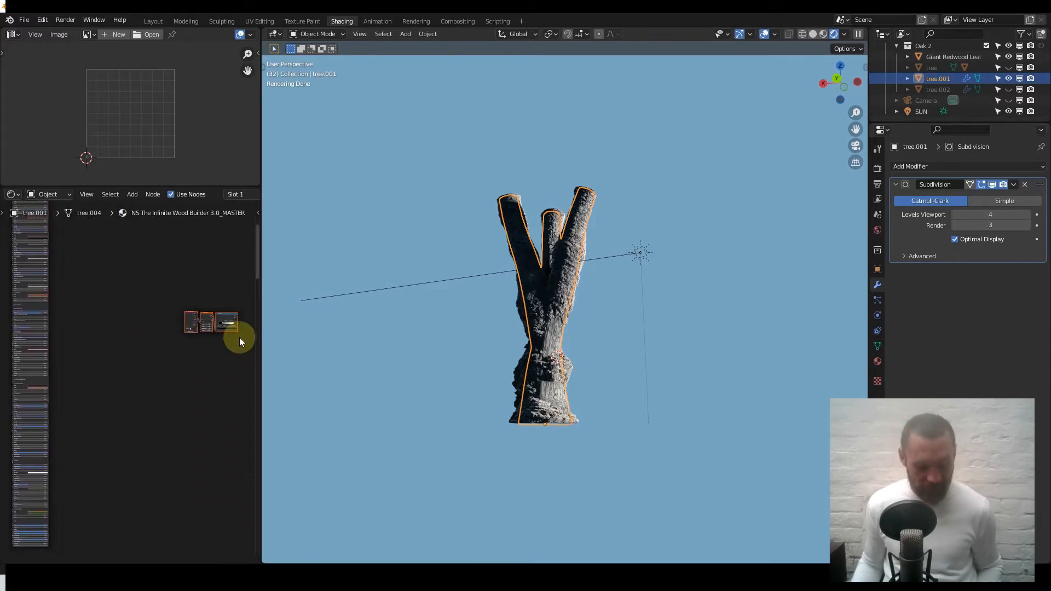
key(g)
key(x)
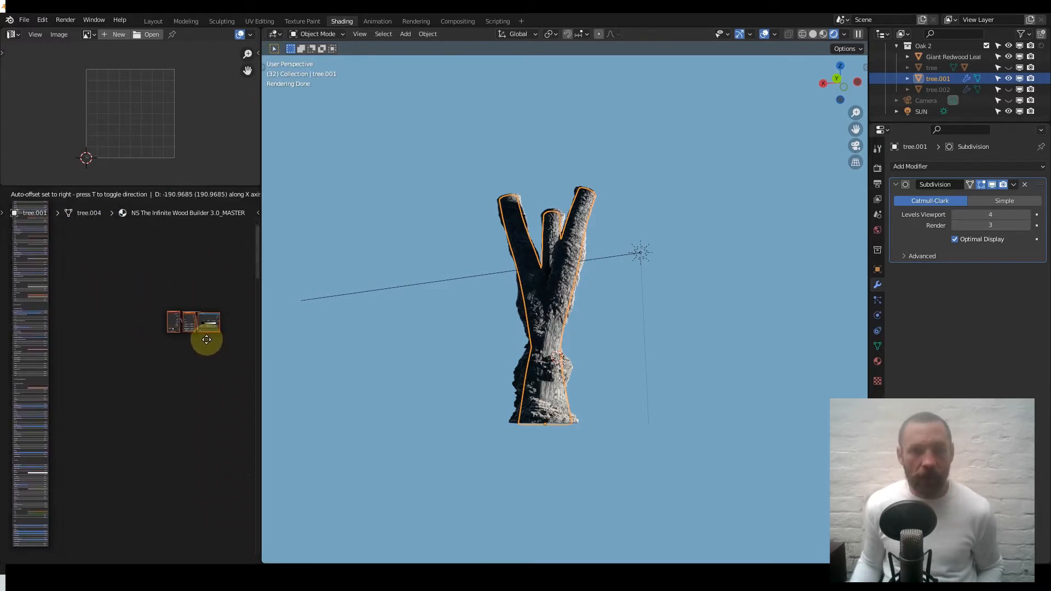
click(94, 347)
Widen the node editor area to make the Infinite Wood Builder group's parameters easier to read.
middle_drag(94, 346, 159, 333)
scroll(159, 334, up, 5)
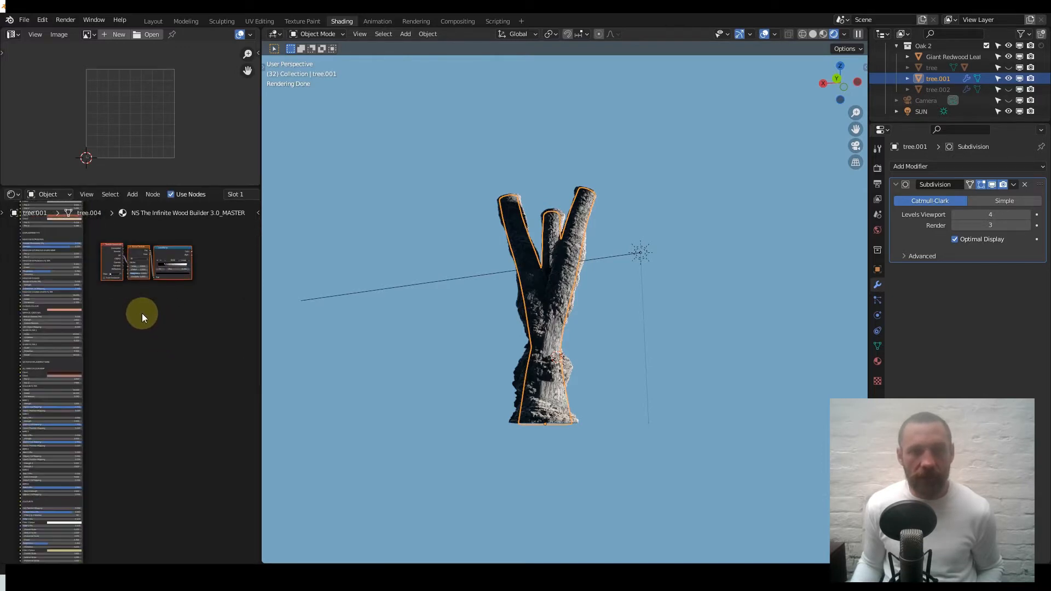
scroll(180, 342, up, 3)
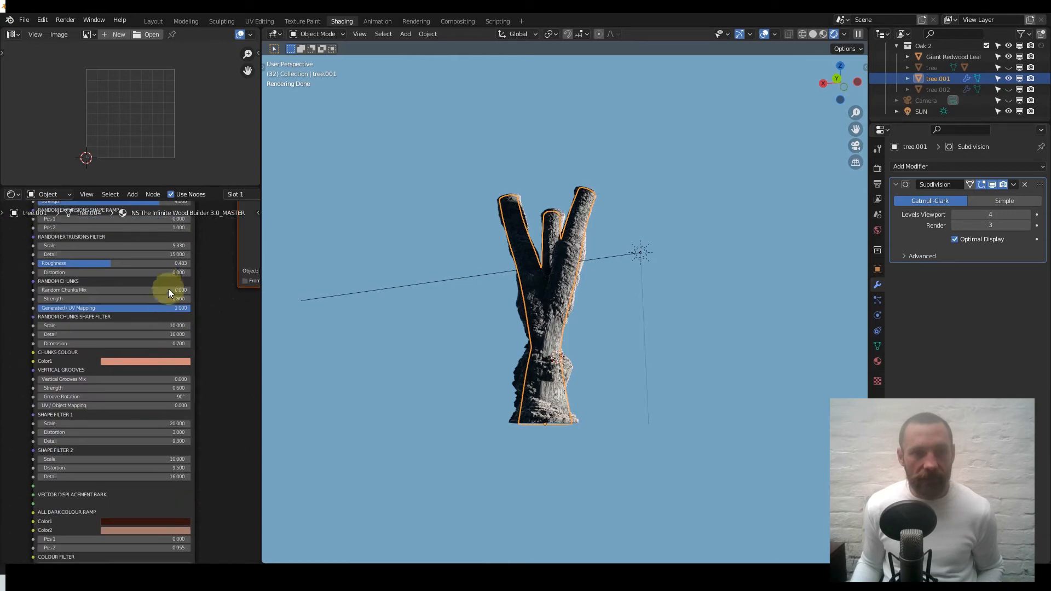
drag(260, 278, 463, 291)
Review the Infinite Wood Builder's Displacement FX settings, from Random Extrusions and Random Chunks to Vertical Grooves and their shape filters.
scroll(235, 356, up, 2)
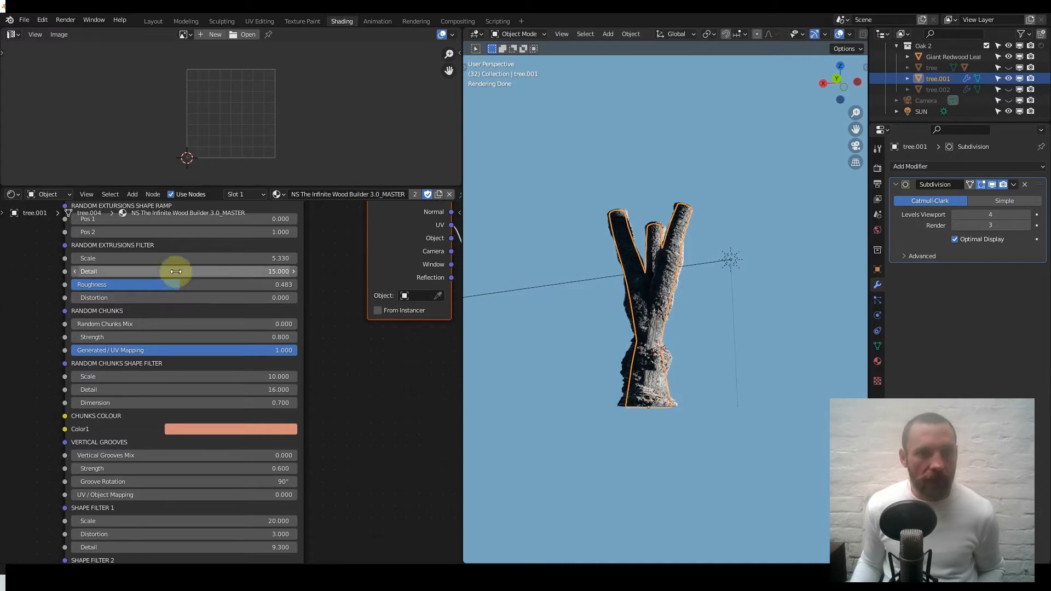
scroll(179, 332, down, 3)
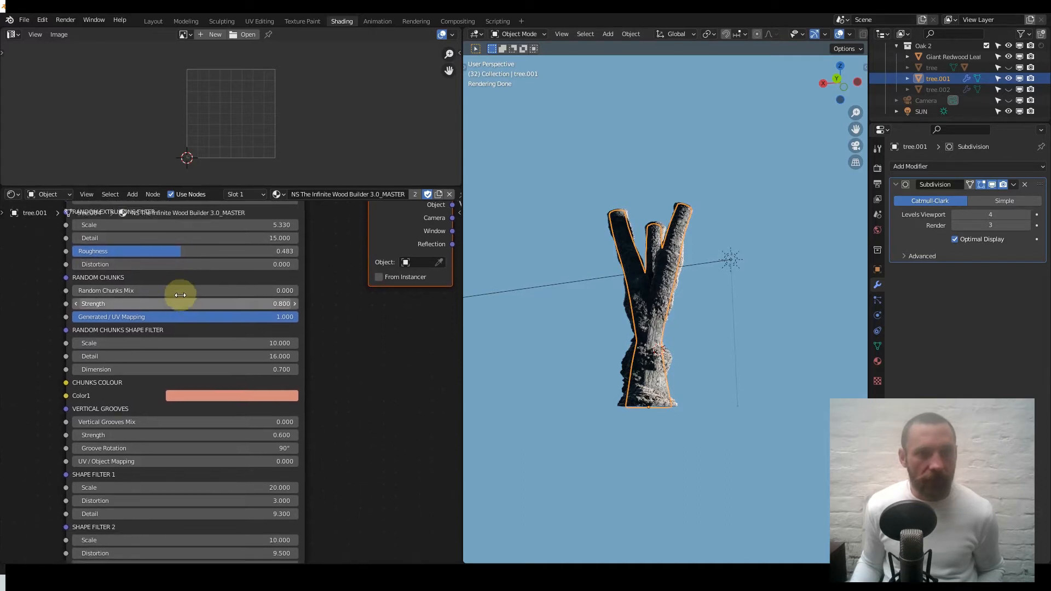
scroll(165, 313, down, 2)
middle_drag(164, 315, 169, 375)
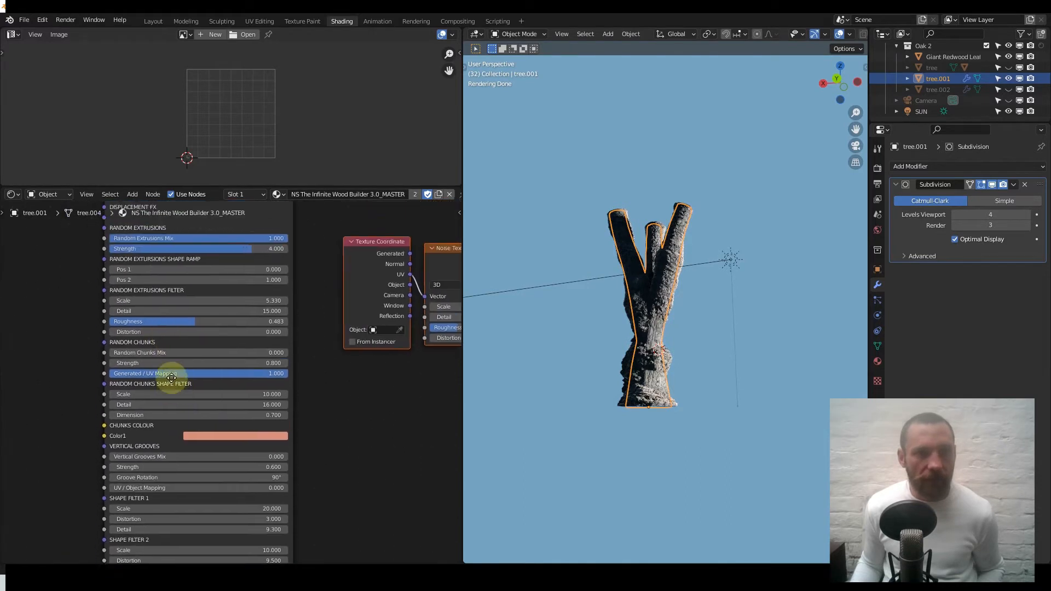
scroll(178, 350, up, 3)
middle_drag(168, 313, 174, 368)
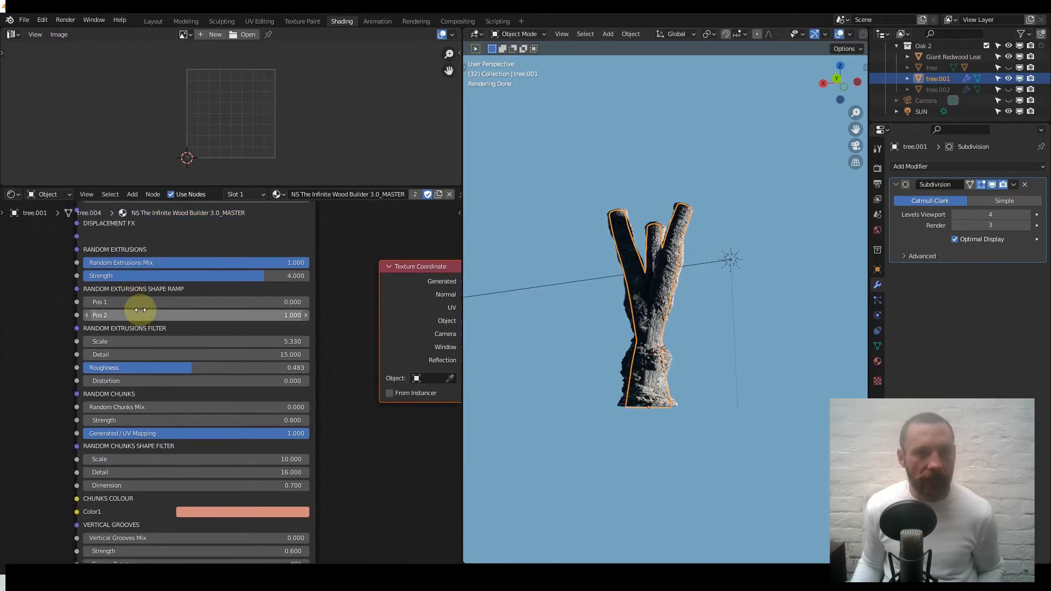
scroll(177, 343, down, 6)
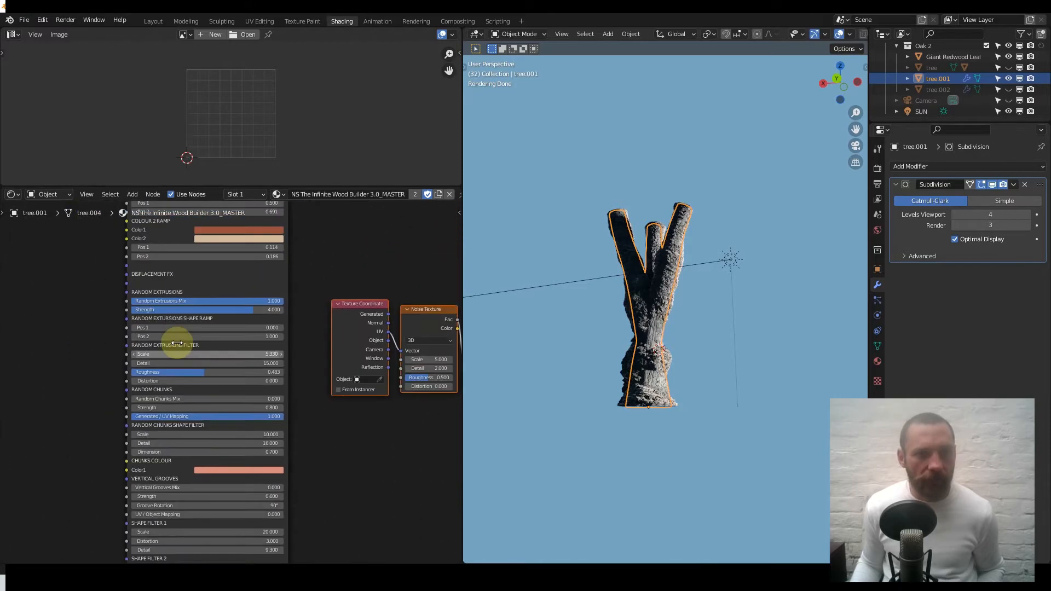
middle_drag(169, 429, 157, 300)
scroll(167, 397, up, 2)
scroll(166, 395, up, 1)
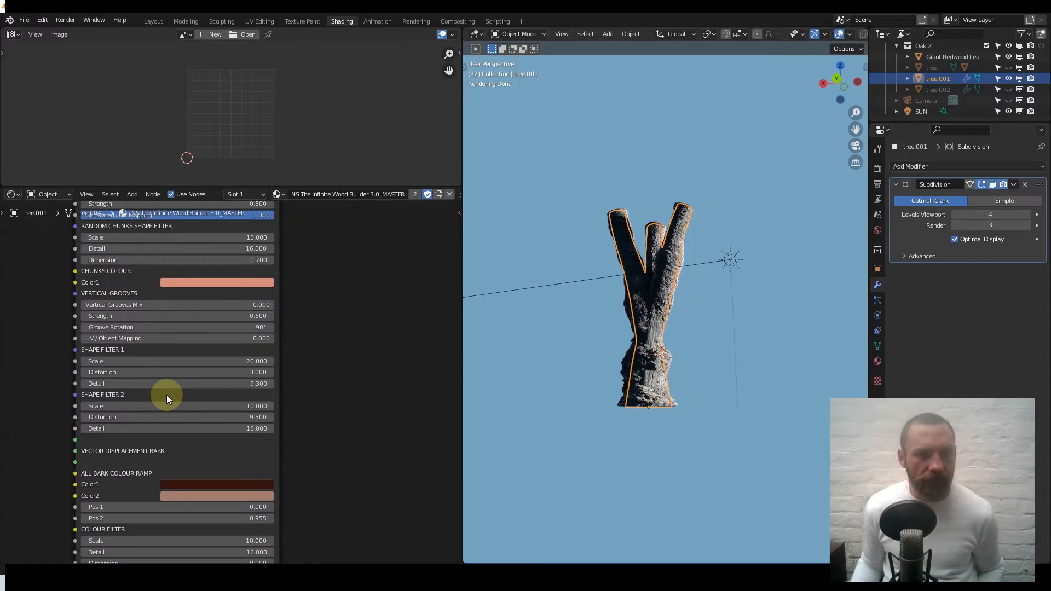
Examine the Random Extrusions shape ramp's Pos 1 and Pos 2 settings alongside the separate Texture Coordinate, Noise Texture and ColorRamp nodes.
scroll(139, 391, down, 4)
middle_drag(148, 305, 158, 424)
middle_drag(166, 335, 163, 373)
scroll(164, 359, up, 4)
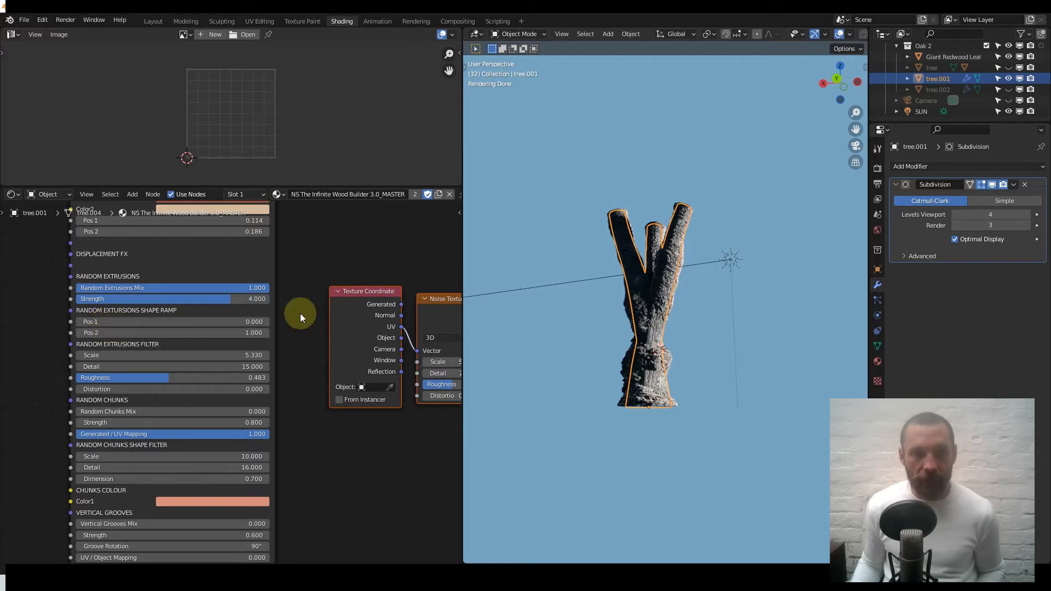
scroll(335, 328, down, 1)
middle_drag(331, 326, 246, 285)
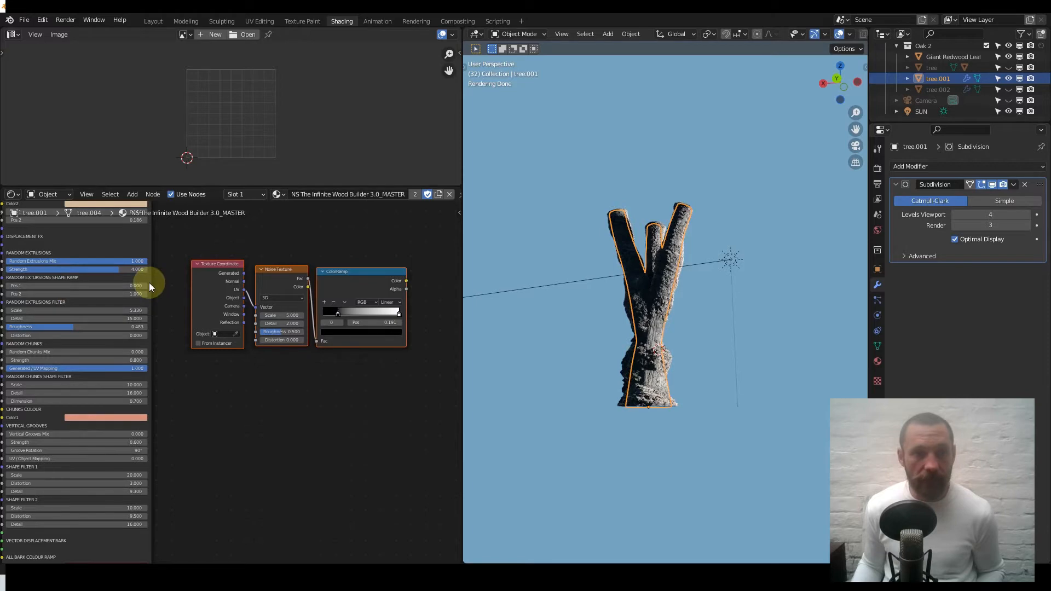
middle_drag(165, 286, 220, 299)
scroll(220, 299, up, 2)
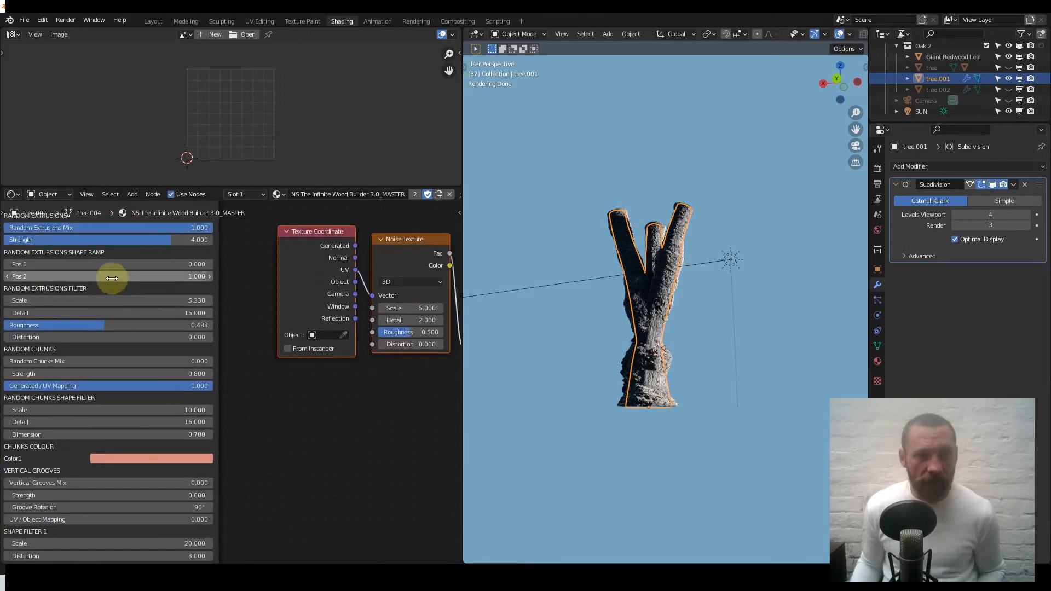
middle_drag(123, 278, 146, 290)
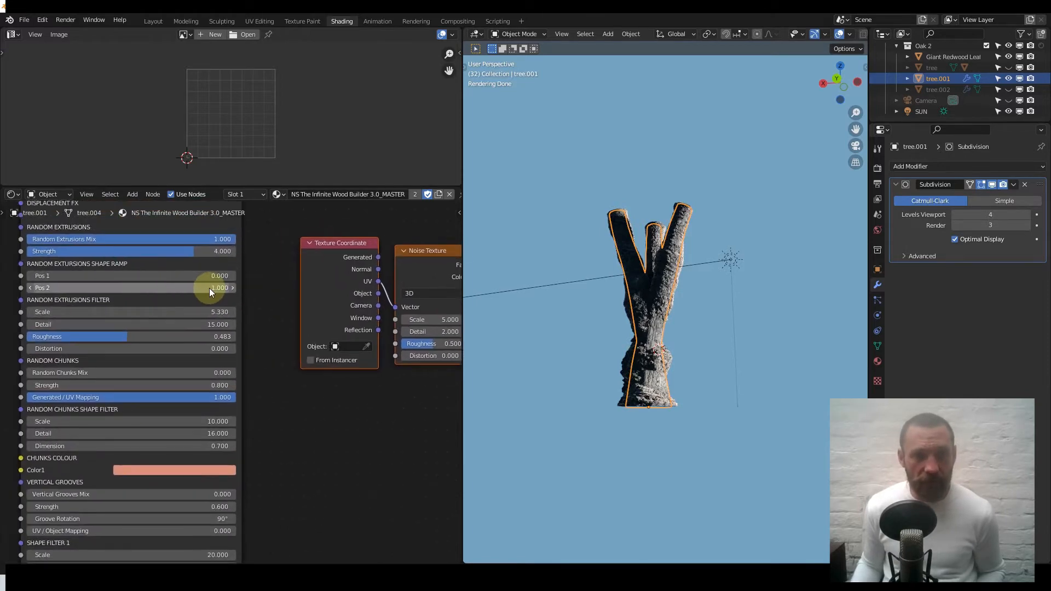
scroll(308, 304, down, 3)
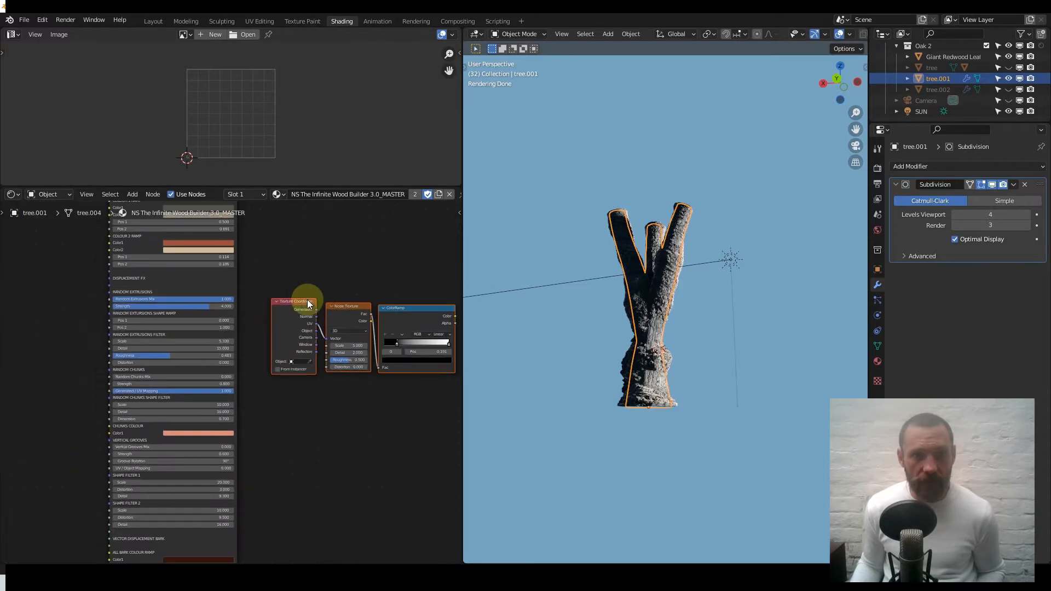
middle_drag(308, 304, 163, 283)
scroll(247, 306, up, 3)
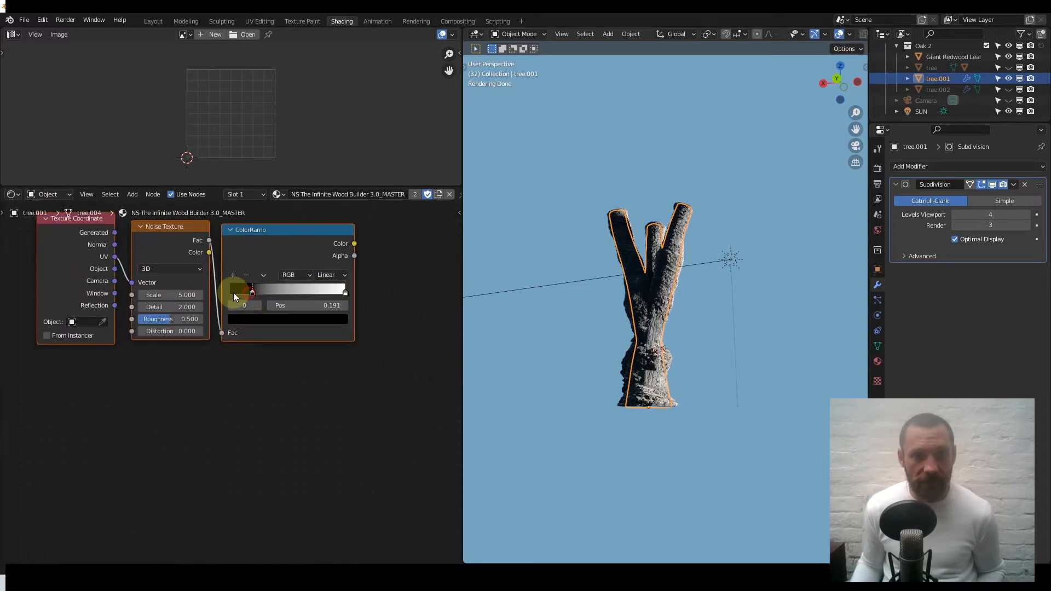
Move the ColorRamp's black stop to position 1.000 and pause the viewport rendering.
drag(255, 290, 662, 141)
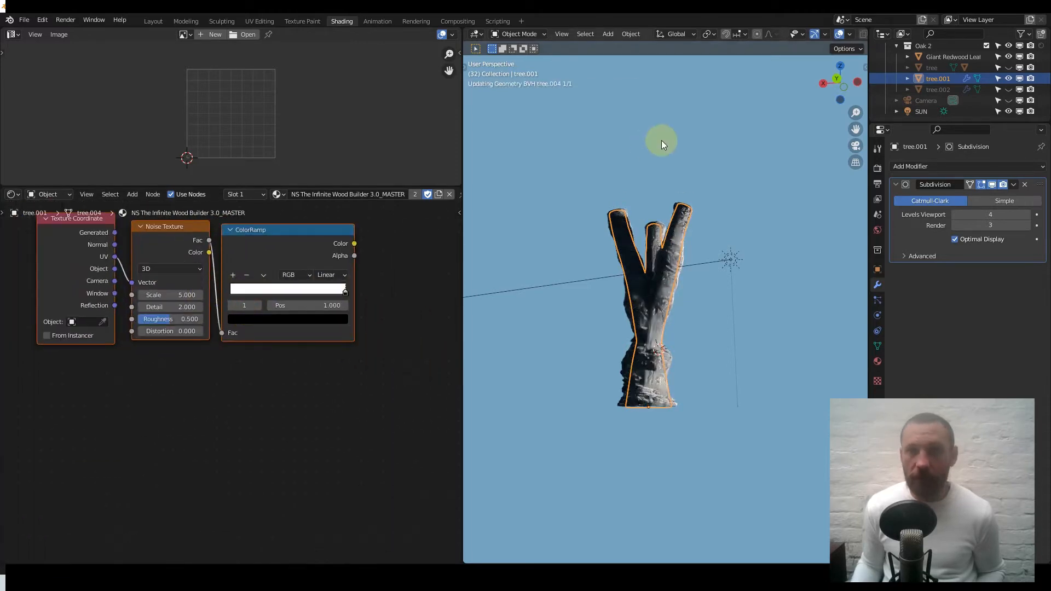
scroll(807, 45, down, 6)
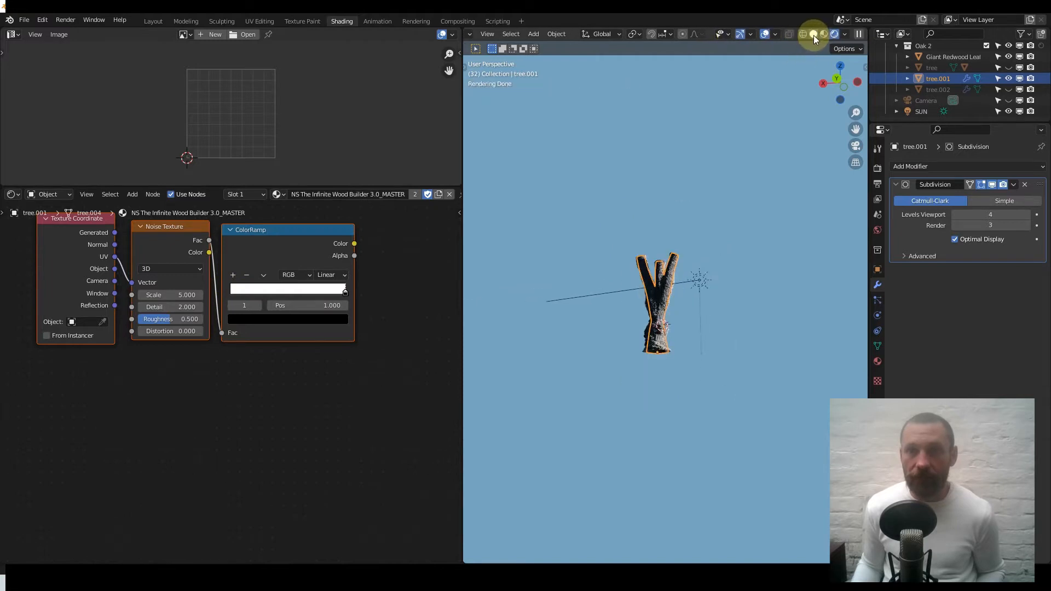
click(858, 34)
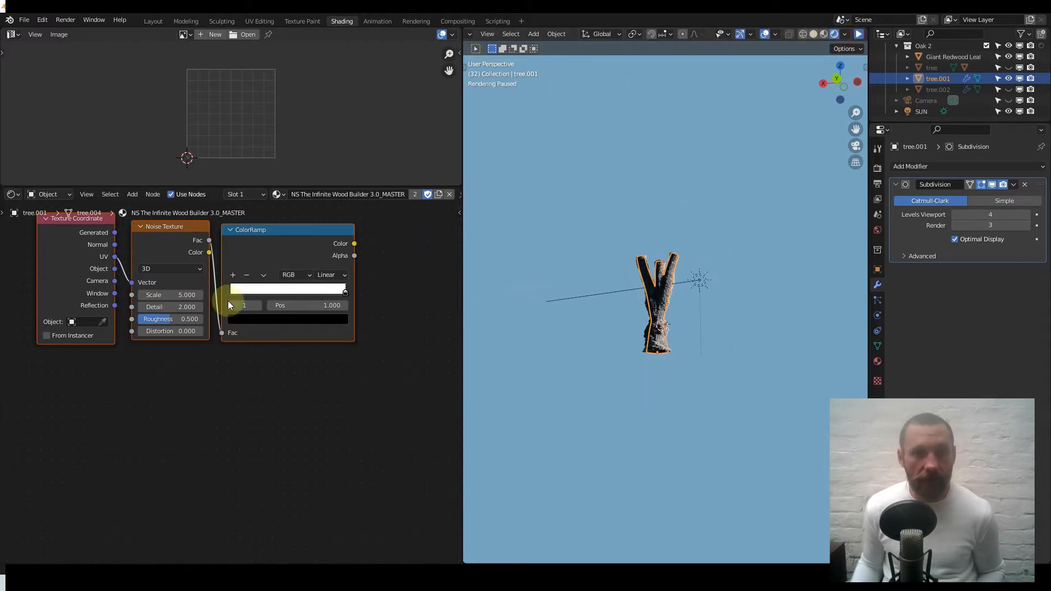
Place the ColorRamp's black stop at position 0.000 and its white stop at 1.000.
drag(341, 294, 210, 292)
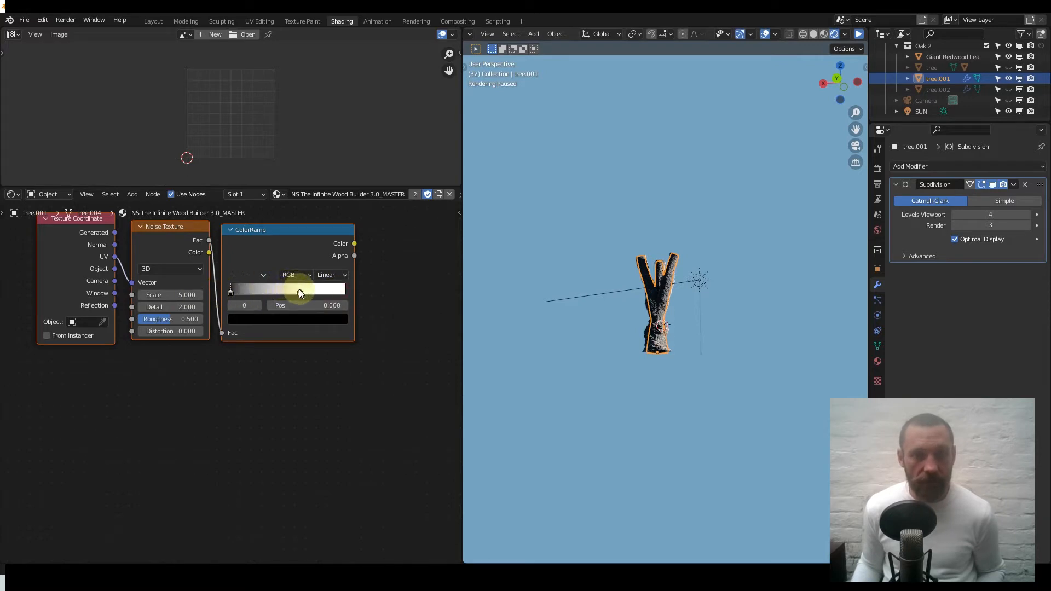
drag(299, 293, 364, 293)
middle_drag(284, 337, 322, 314)
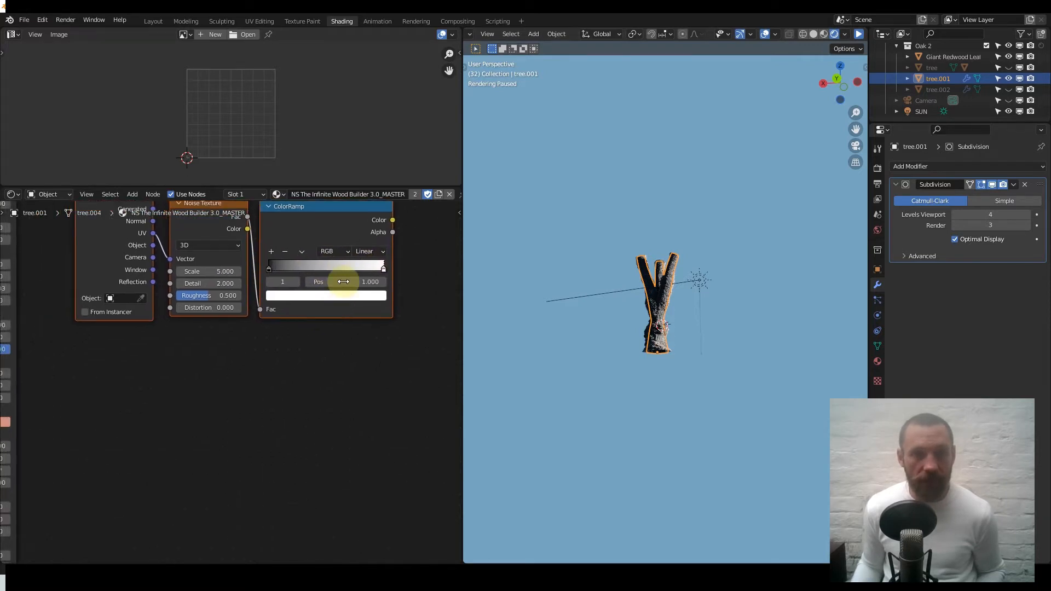
click(269, 269)
Compare the ColorRamp's stop positions with the Pos 1 and Pos 2 settings in the Infinite Wood Builder's shape and colour ramps.
scroll(117, 301, down, 2)
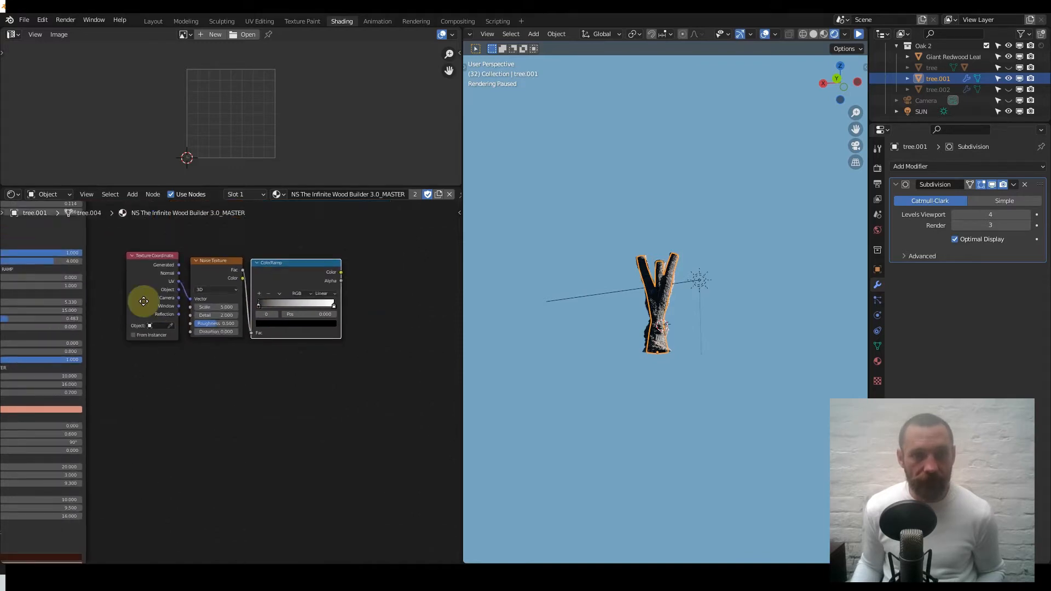
middle_drag(117, 301, 232, 300)
scroll(191, 316, up, 5)
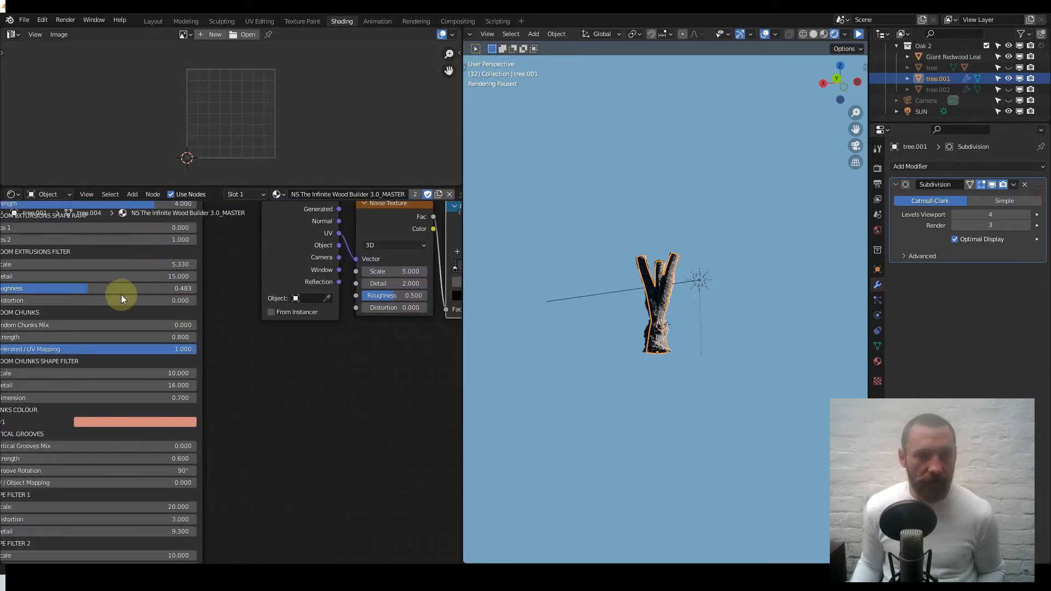
middle_drag(122, 296, 185, 298)
scroll(147, 248, down, 1)
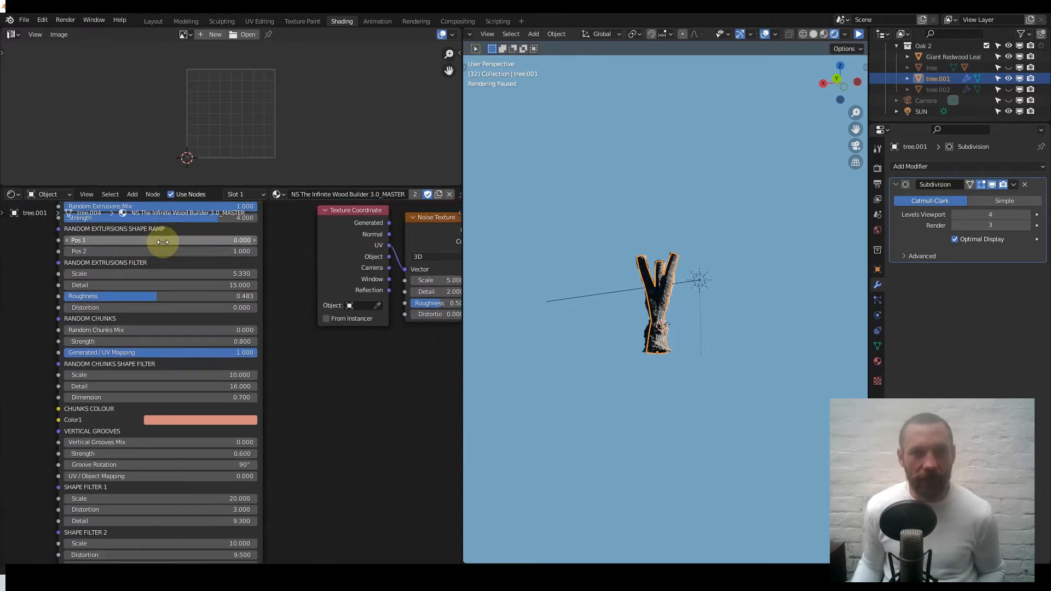
middle_drag(281, 305, 157, 305)
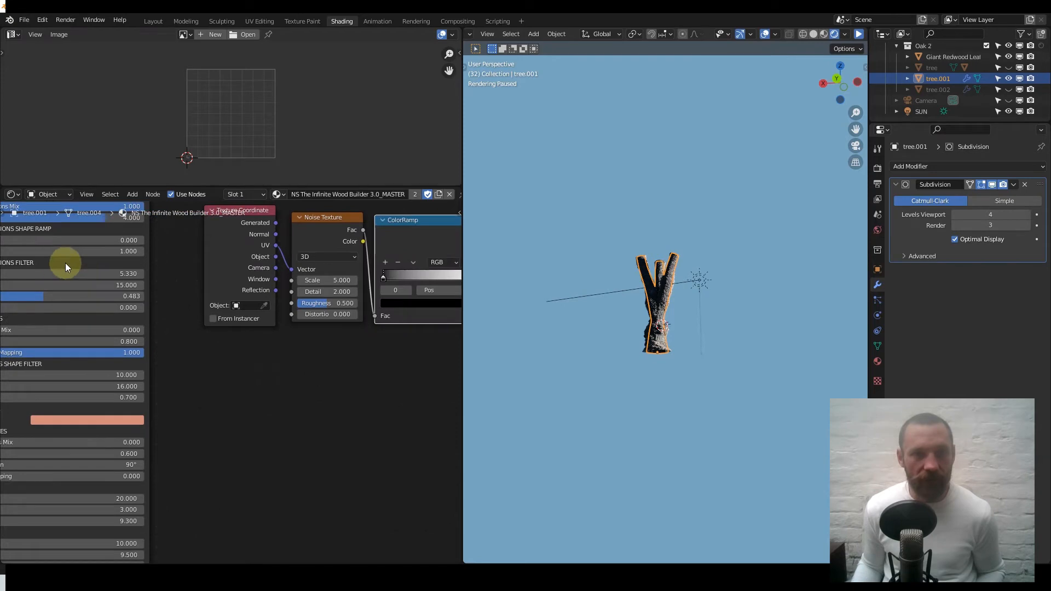
middle_drag(285, 313, 205, 317)
scroll(101, 332, down, 7)
middle_drag(136, 319, 186, 294)
scroll(164, 304, up, 6)
scroll(179, 374, down, 2)
middle_drag(179, 374, 212, 497)
scroll(177, 384, down, 1)
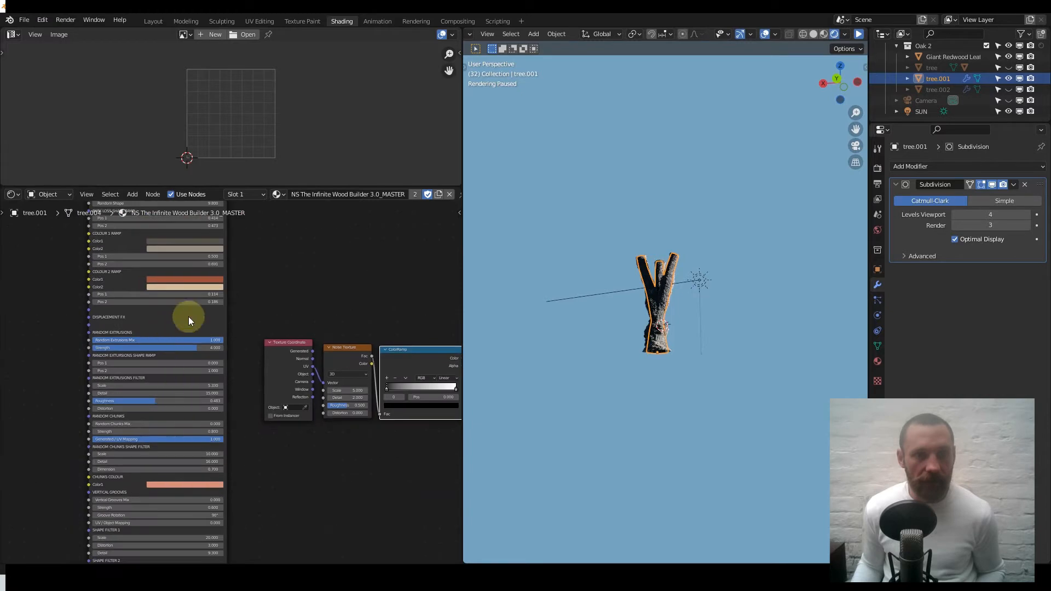
Move the Texture Coordinate, Noise Texture and ColorRamp nodes together so they sit beside the Infinite Wood Builder's Colour 2 Ramp settings.
scroll(189, 307, up, 2)
drag(286, 288, 414, 399)
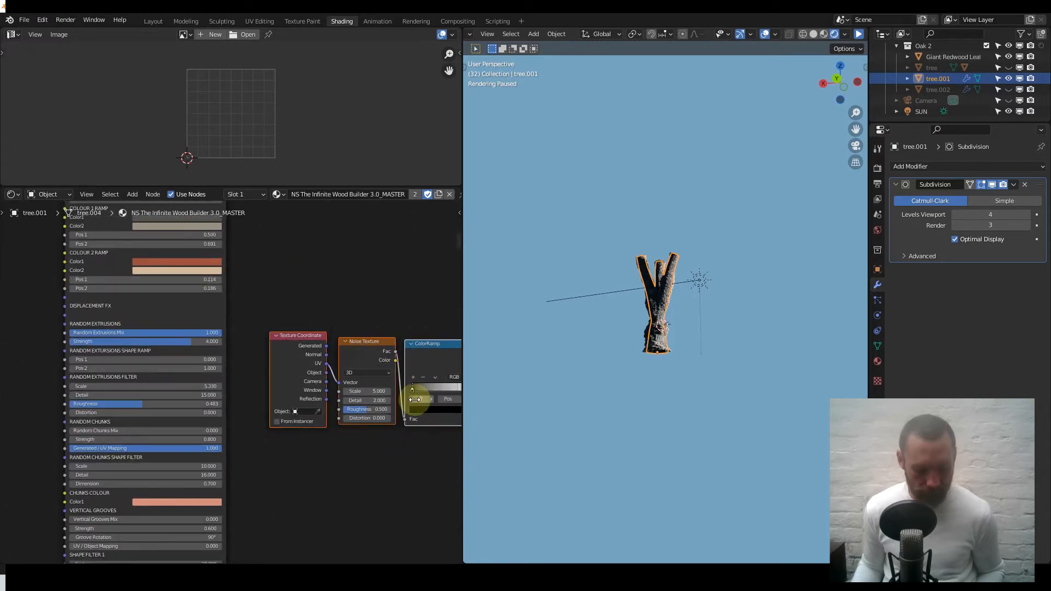
key(g)
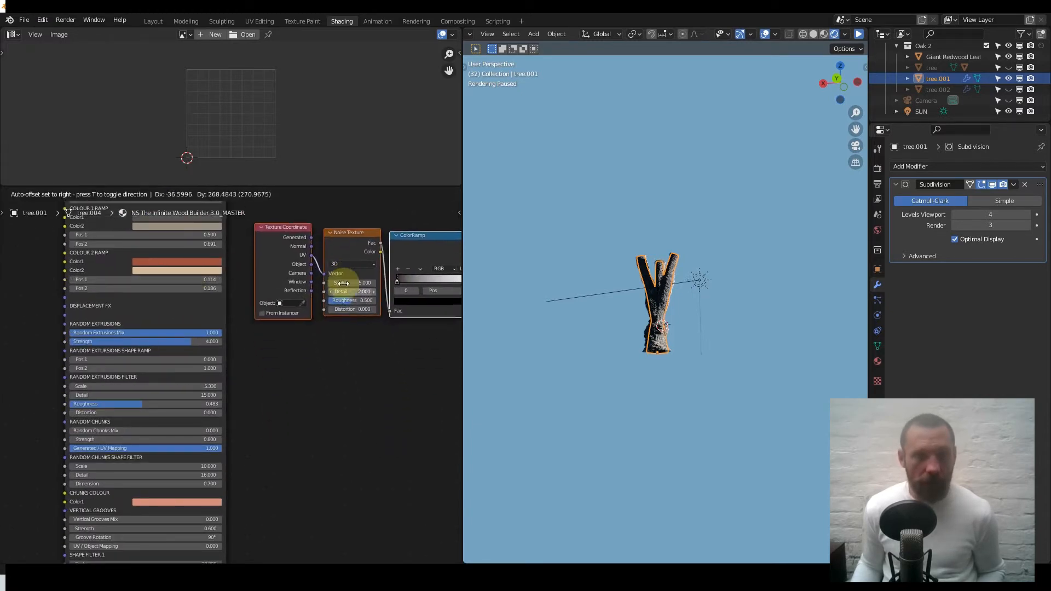
click(336, 282)
scroll(317, 323, up, 2)
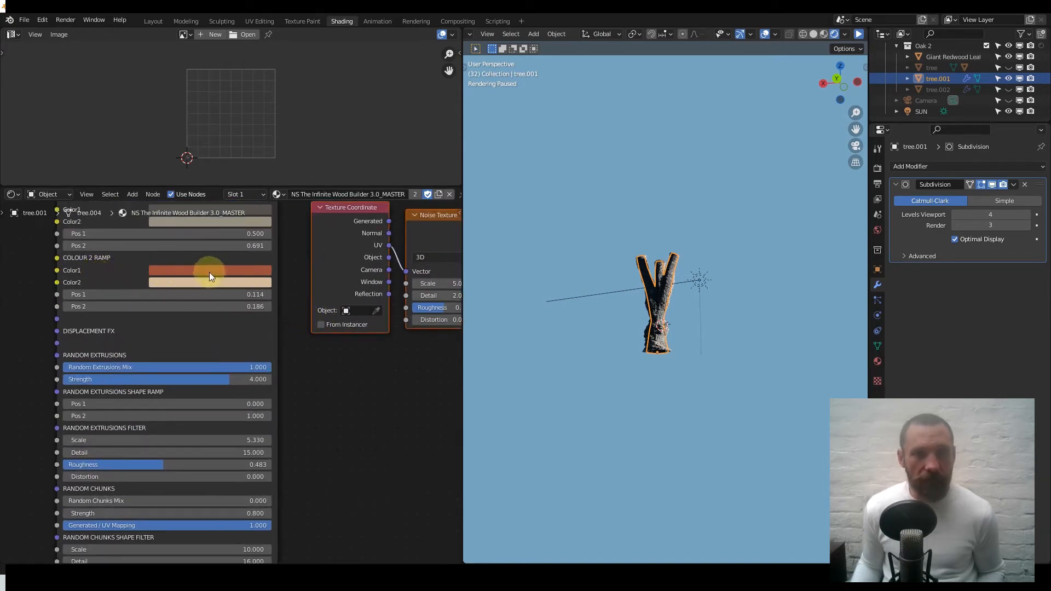
scroll(335, 281, down, 3)
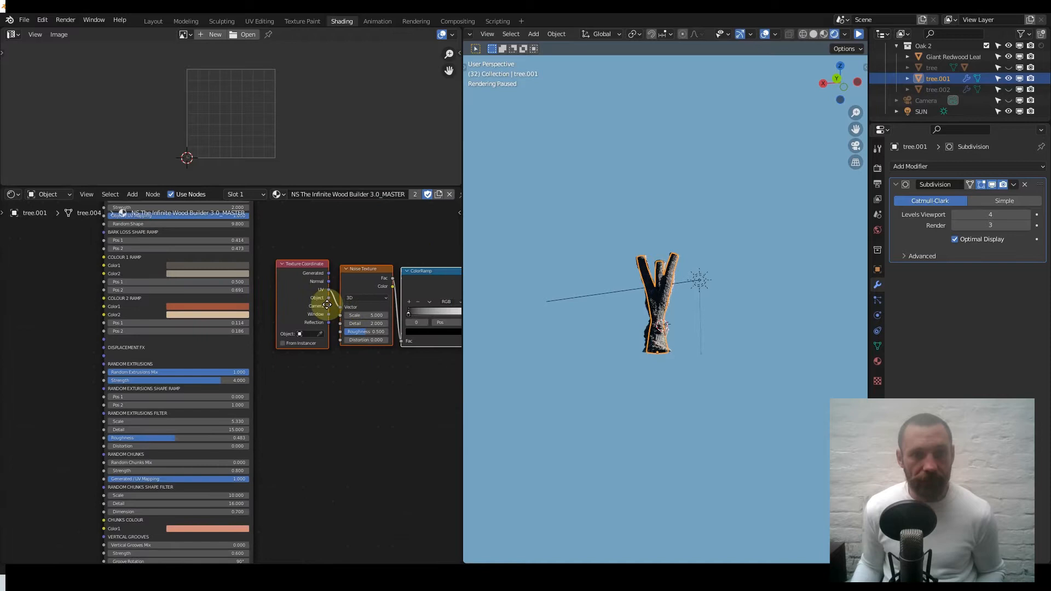
key(g)
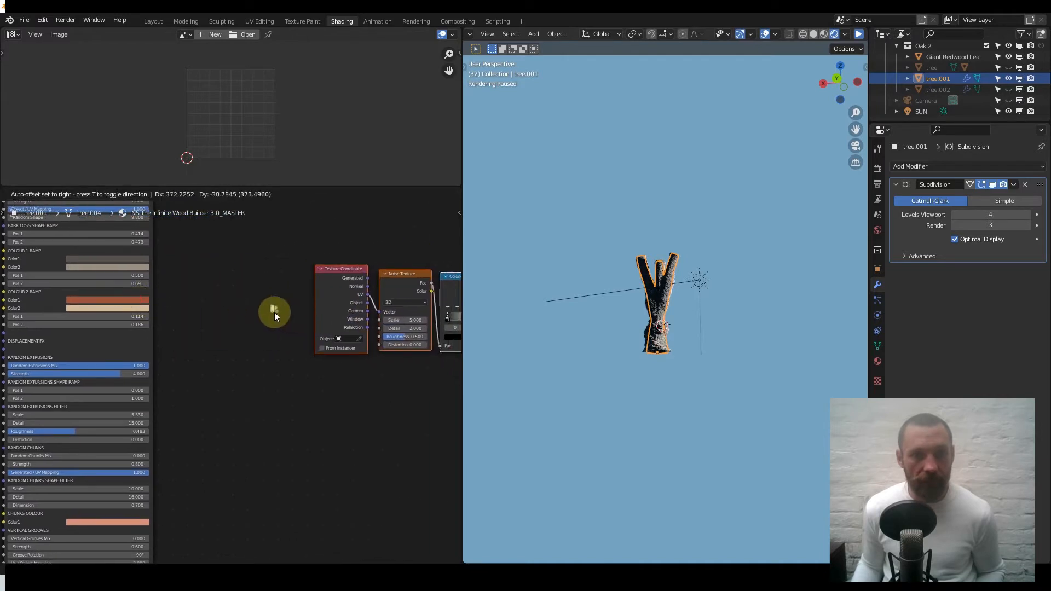
click(274, 312)
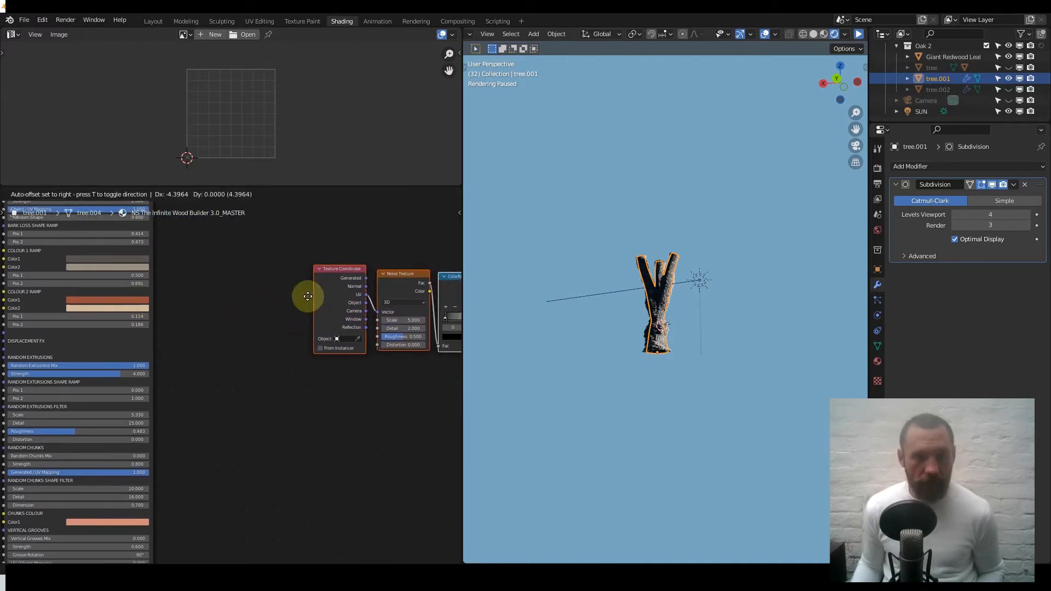
key(g)
click(199, 298)
click(209, 386)
Copy the Colour 2 Ramp's Color1 to the ColorRamp's first stop and its Color2 to the second stop.
drag(120, 300, 339, 342)
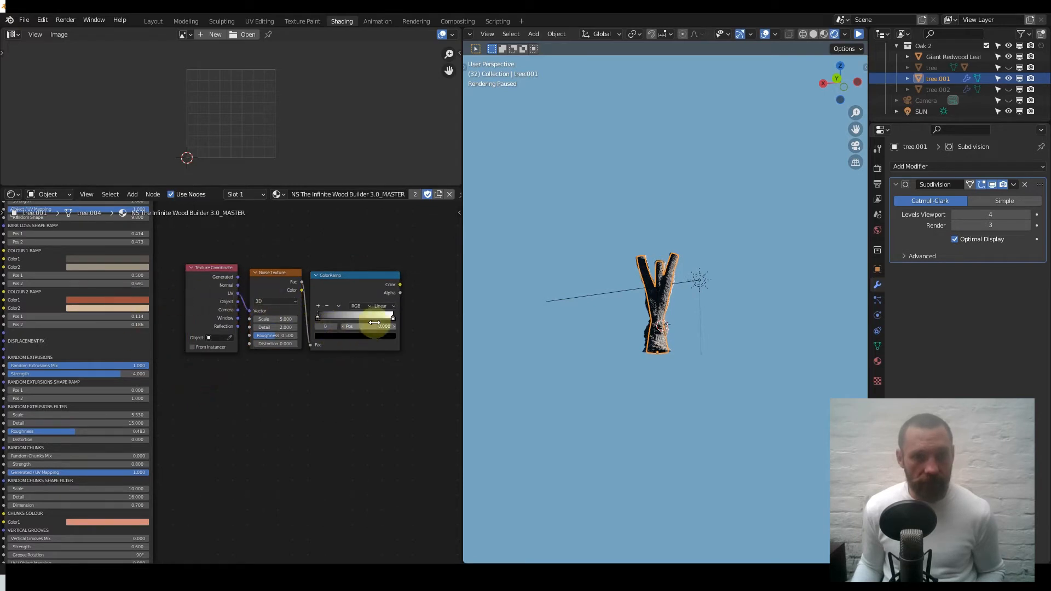
drag(108, 300, 332, 338)
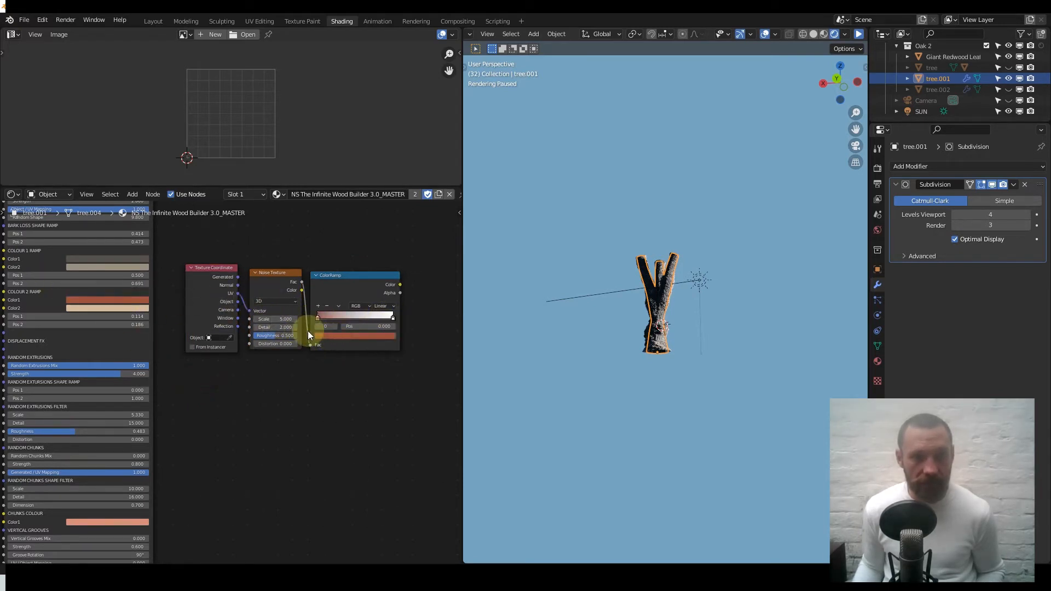
click(386, 314)
drag(89, 307, 327, 337)
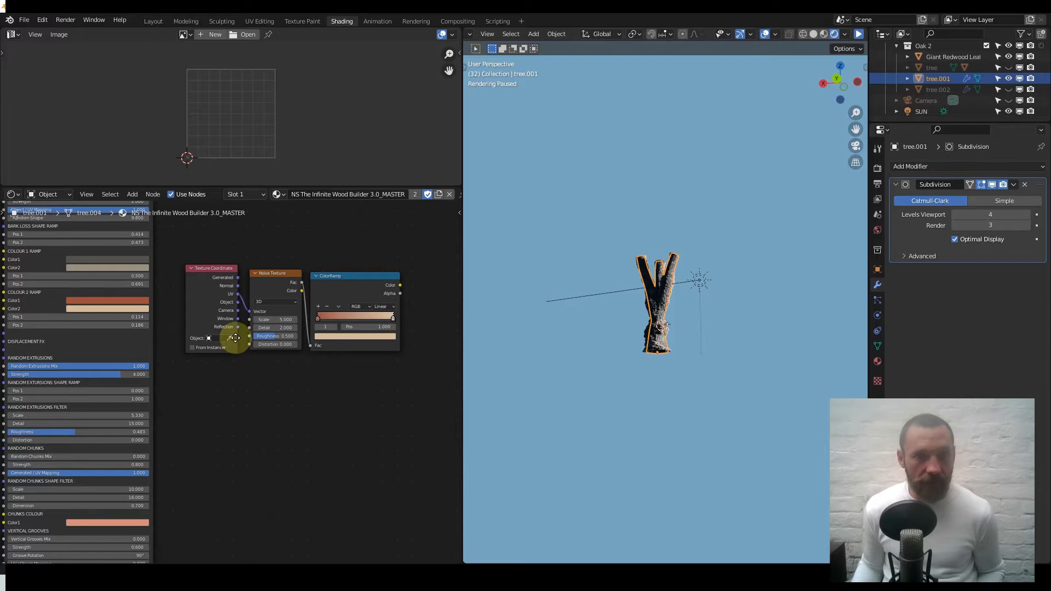
Match the Colour 2 Ramp positions in the ColorRamp by setting the second stop to 0.186 and the first stop to 0.114.
scroll(169, 357, up, 6)
middle_drag(169, 357, 268, 317)
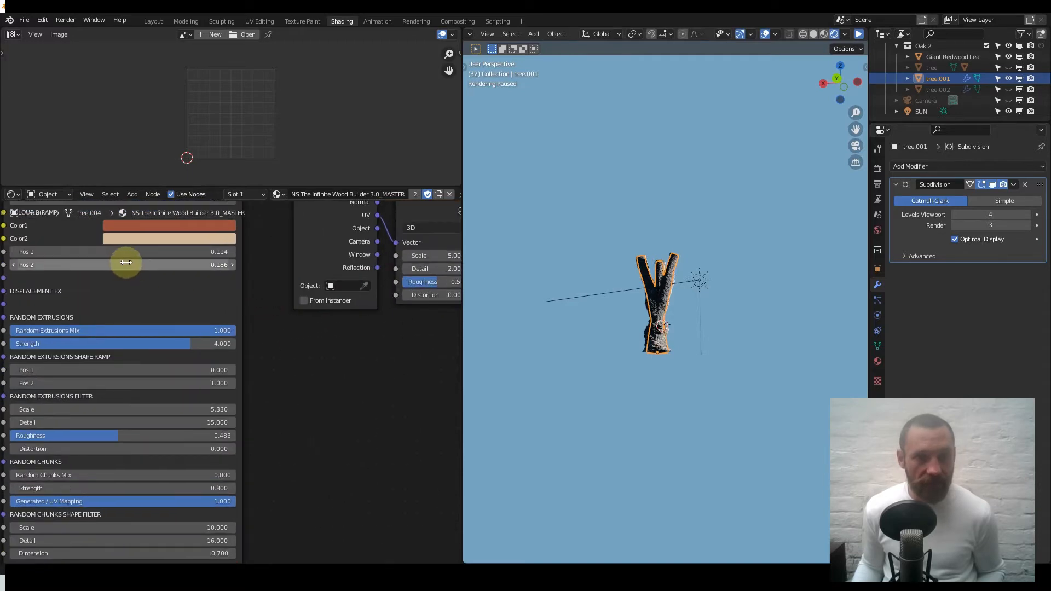
scroll(305, 311, down, 3)
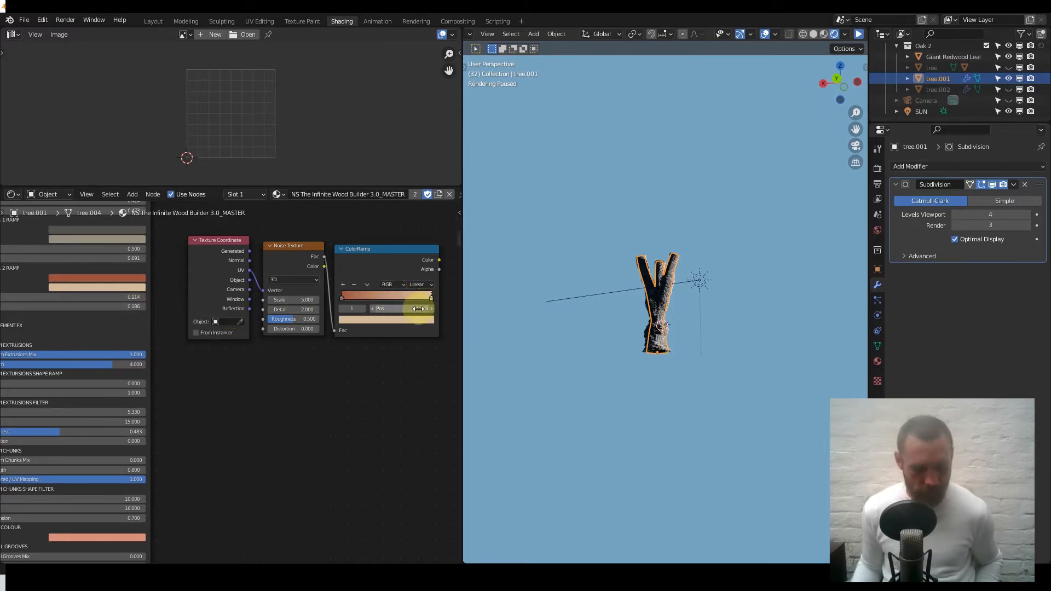
text(0.186)
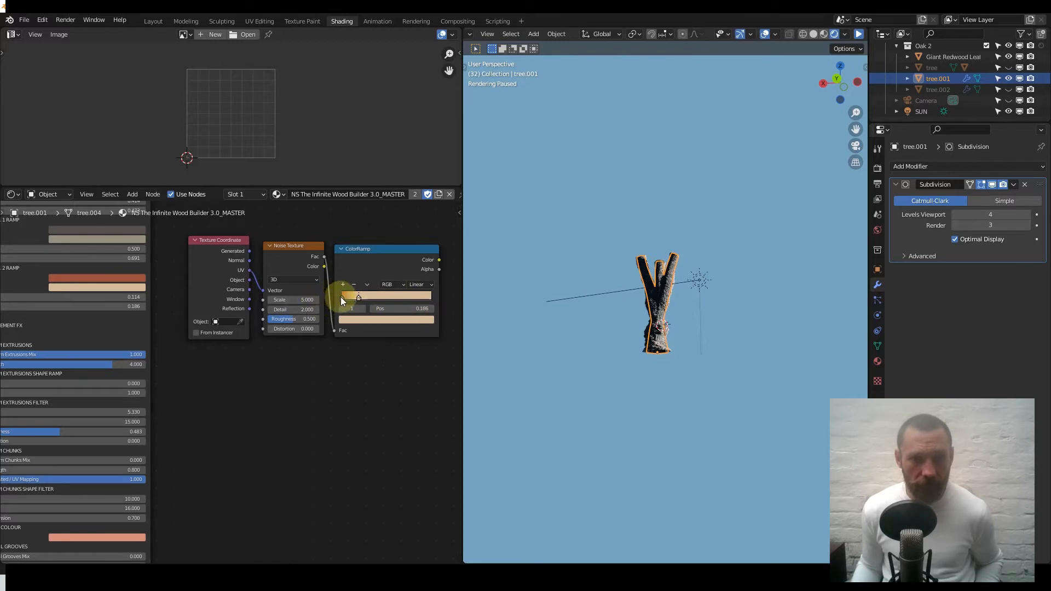
click(341, 297)
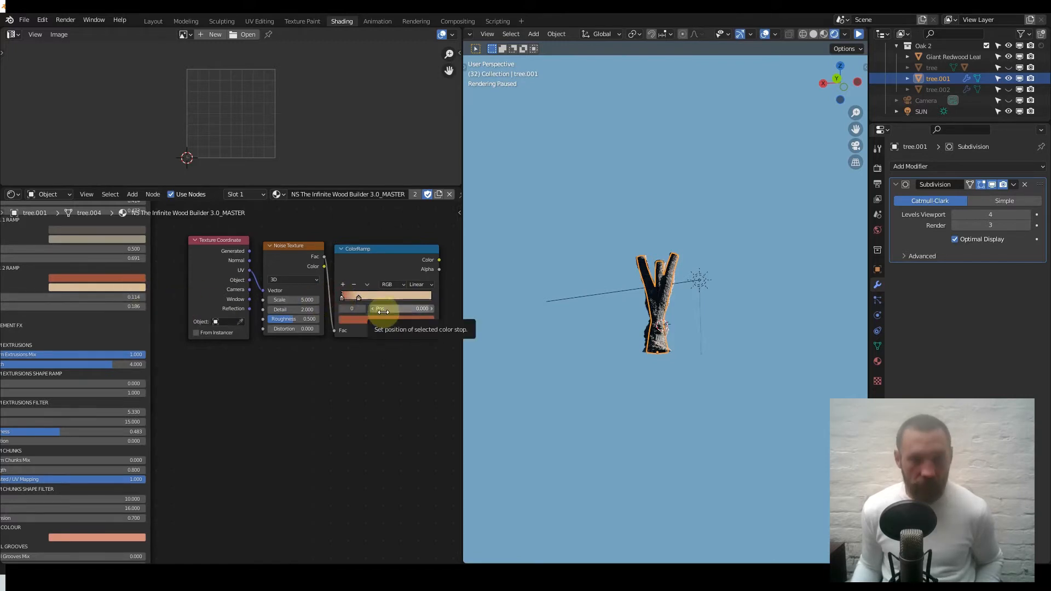
key(ctrl+v)
Shift the ColorRamp's cream stop and red stop further along the gradient to spread the colour transition.
drag(150, 318, 176, 317)
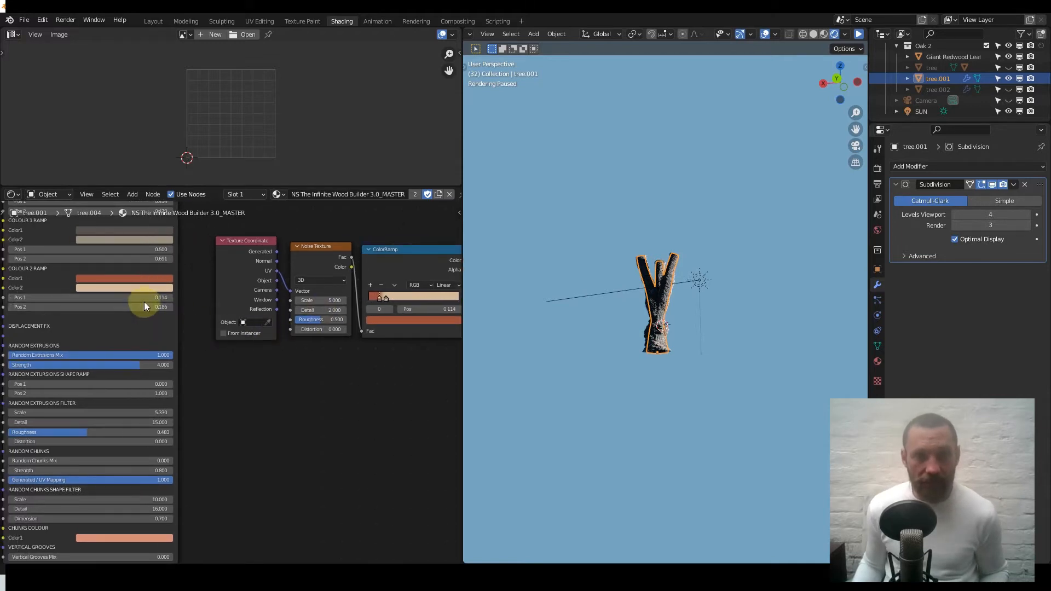
middle_drag(333, 329, 322, 325)
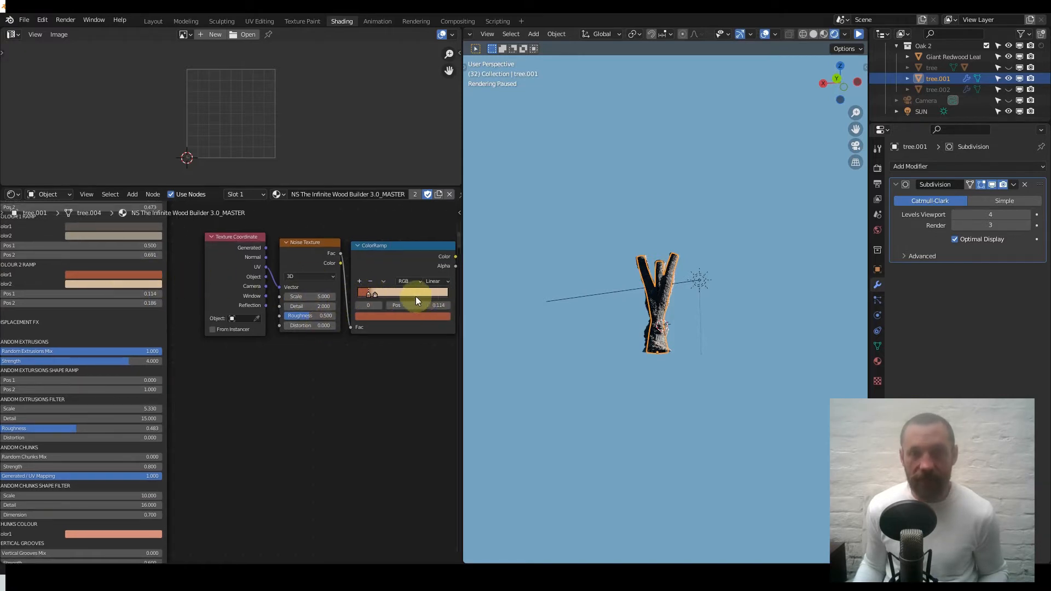
middle_drag(189, 287, 254, 277)
scroll(211, 287, up, 4)
mouse_move(192, 291)
middle_down()
mouse_move(239, 319)
mouse_move(183, 308)
middle_up()
scroll(232, 329, down, 6)
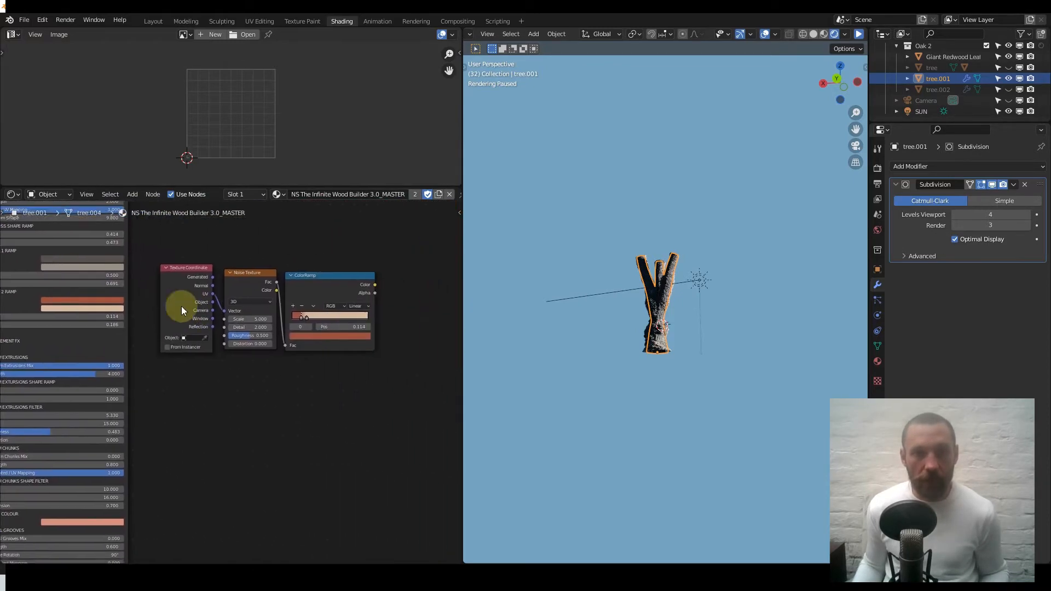
scroll(282, 312, up, 3)
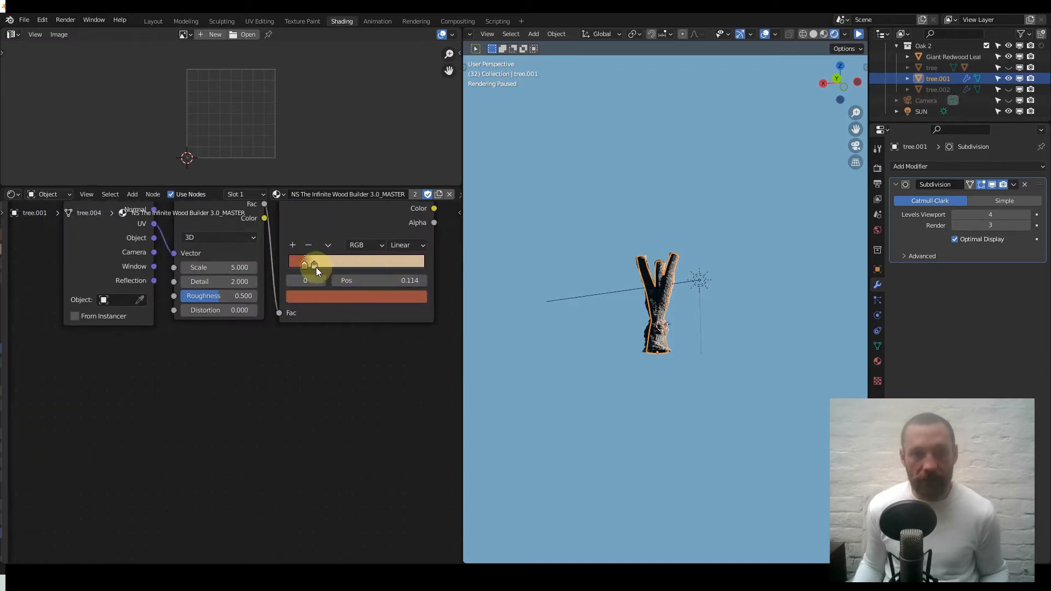
drag(314, 266, 397, 269)
drag(304, 265, 339, 266)
Try Pos 2 at 1.000 and a different Pos 1 in the Infinite Wood Builder's Colour 2 Ramp, and undo both changes.
scroll(185, 271, down, 2)
middle_drag(185, 271, 295, 259)
scroll(219, 274, up, 5)
middle_drag(148, 282, 201, 302)
drag(150, 272, 149, 272)
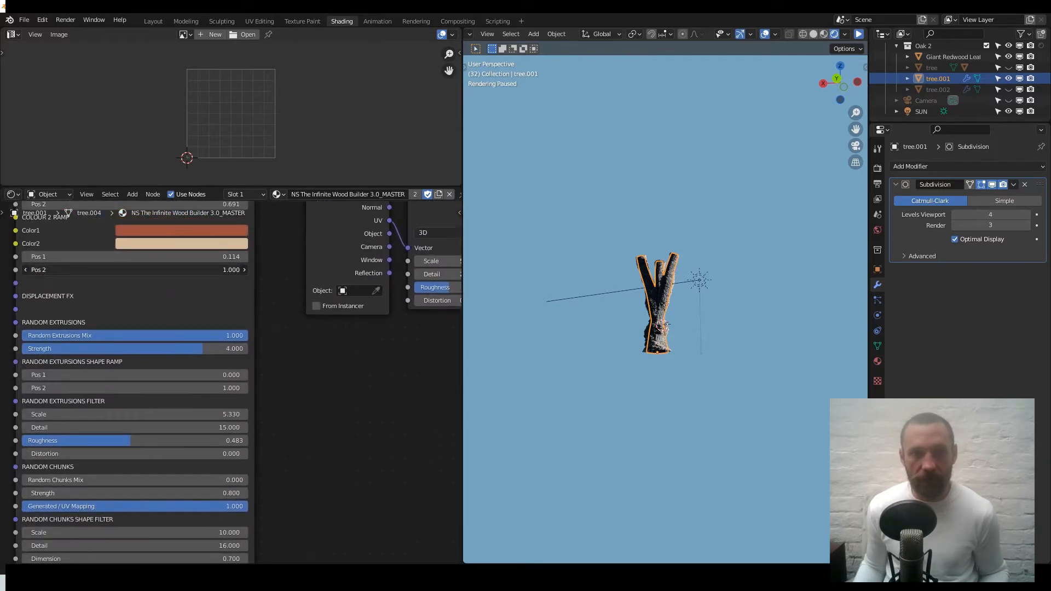
drag(146, 259, 147, 259)
key(ctrl+z)
key(ctrl+z)
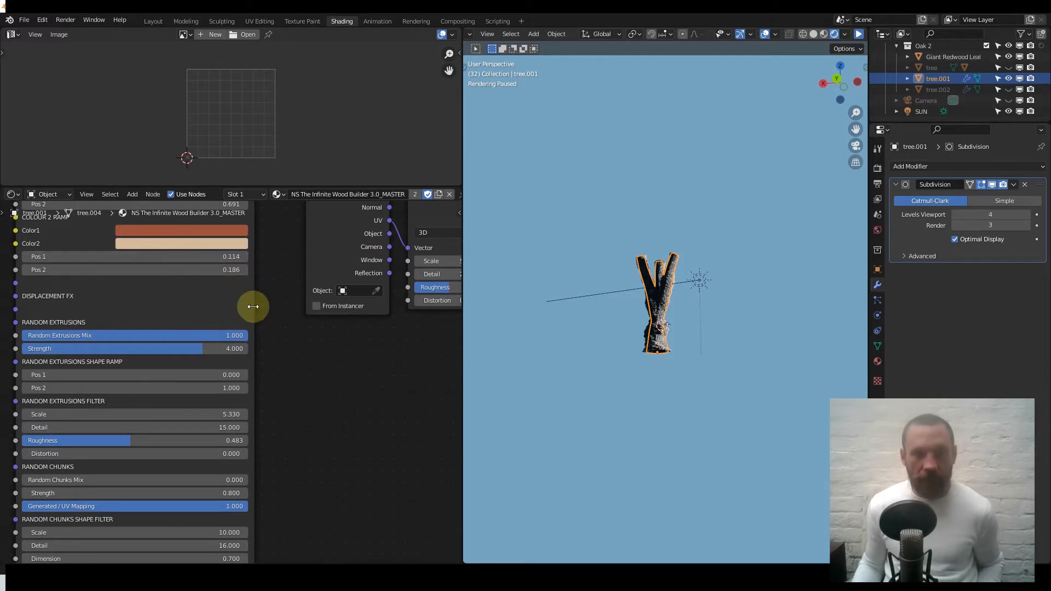
Restore the ColorRamp's black-to-white gradient and resume the paused viewport rendering with the trunk filling the view.
scroll(296, 324, down, 5)
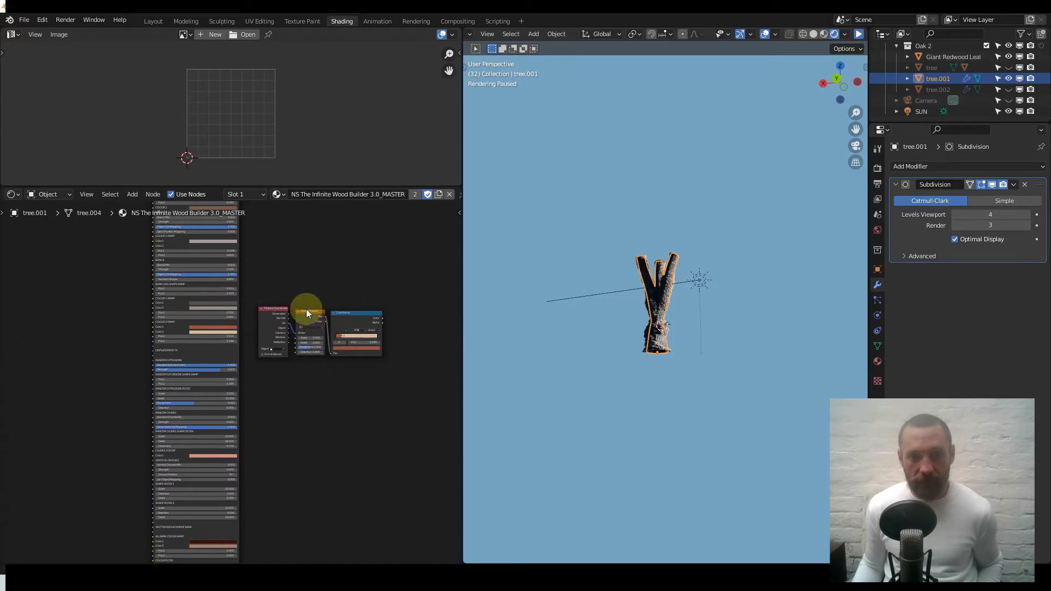
key(a)
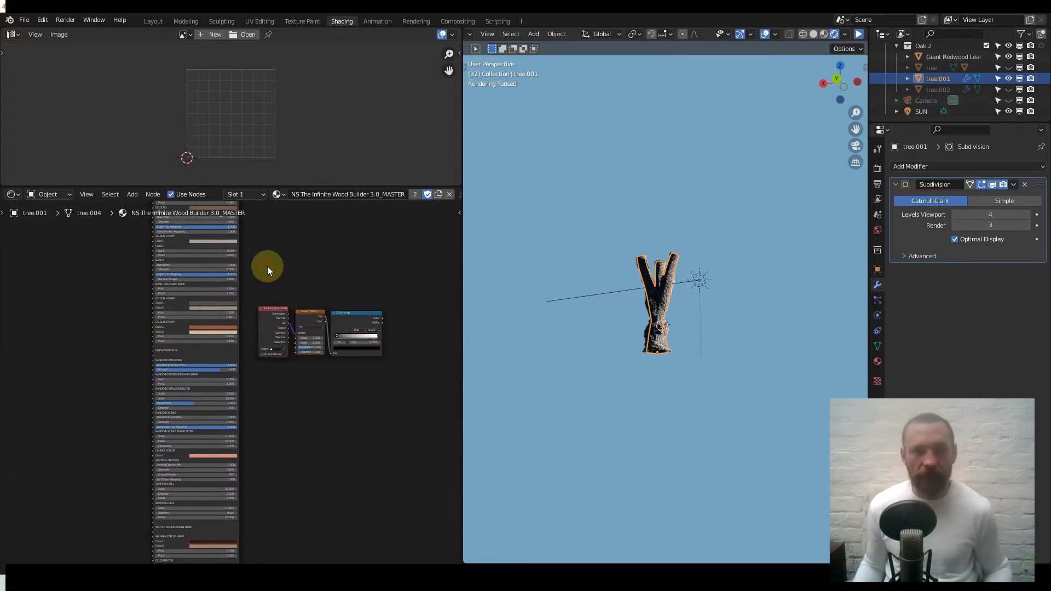
middle_drag(206, 274, 224, 411)
middle_drag(222, 285, 224, 365)
scroll(618, 321, up, 6)
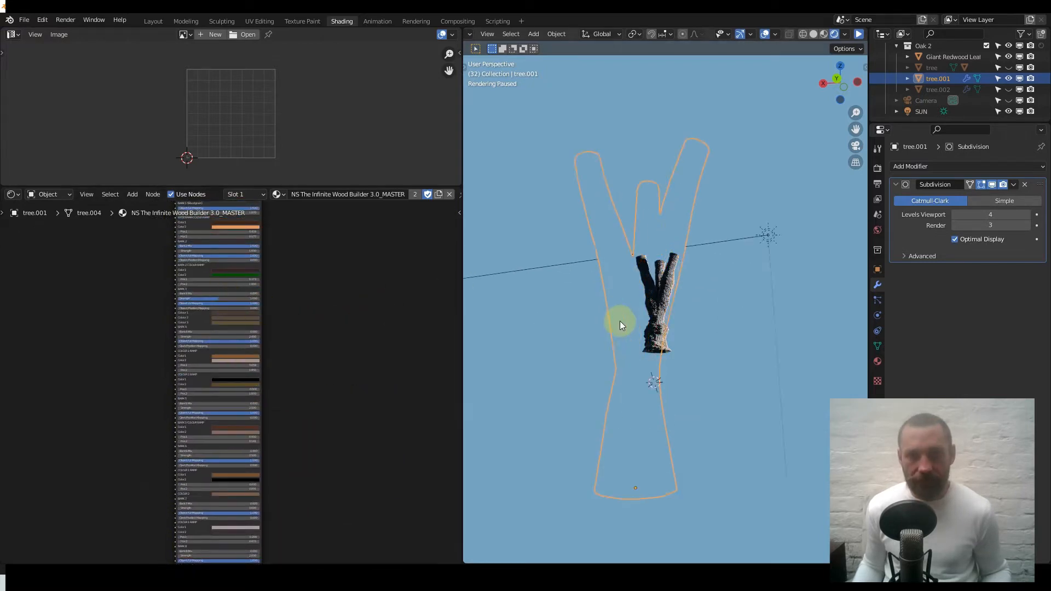
click(858, 37)
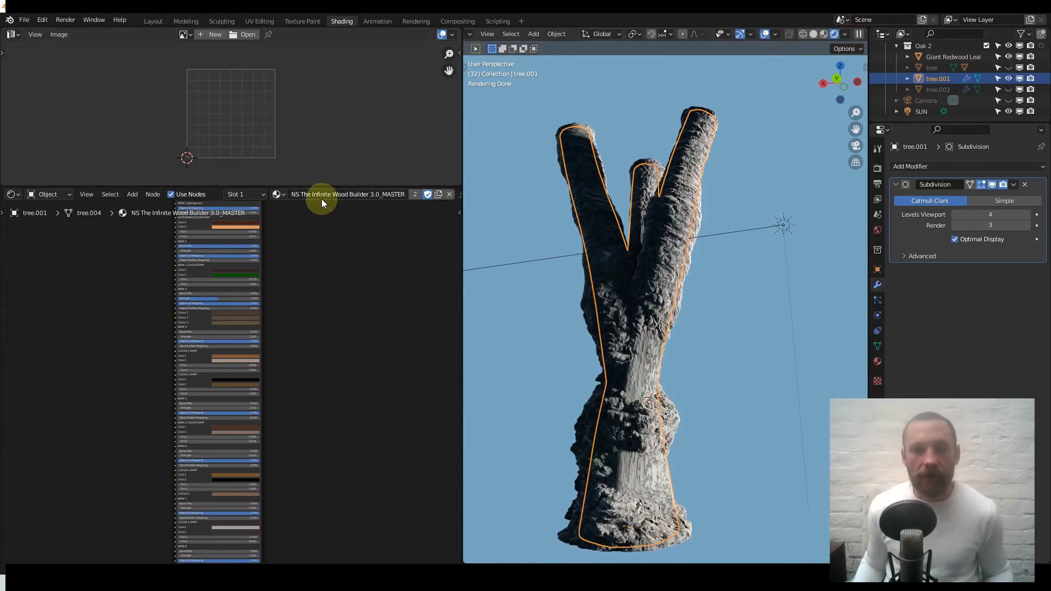
Remove the random extrusions from the trunk by turning the Wood Builder's Random Extrusions Mix all the way down.
middle_drag(253, 278, 265, 452)
scroll(261, 351, up, 1)
scroll(261, 349, up, 4)
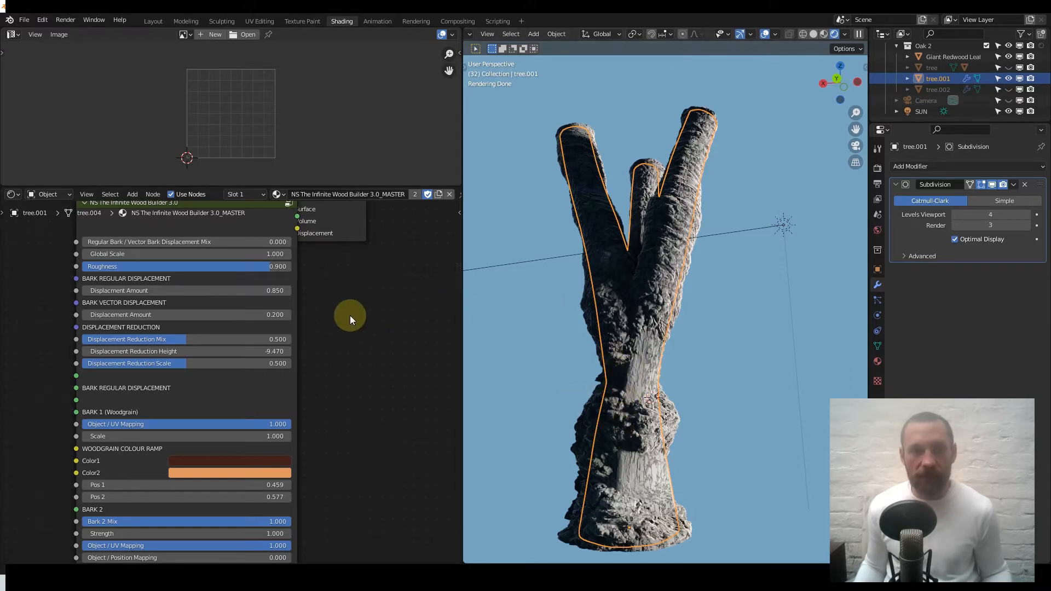
scroll(236, 340, down, 12)
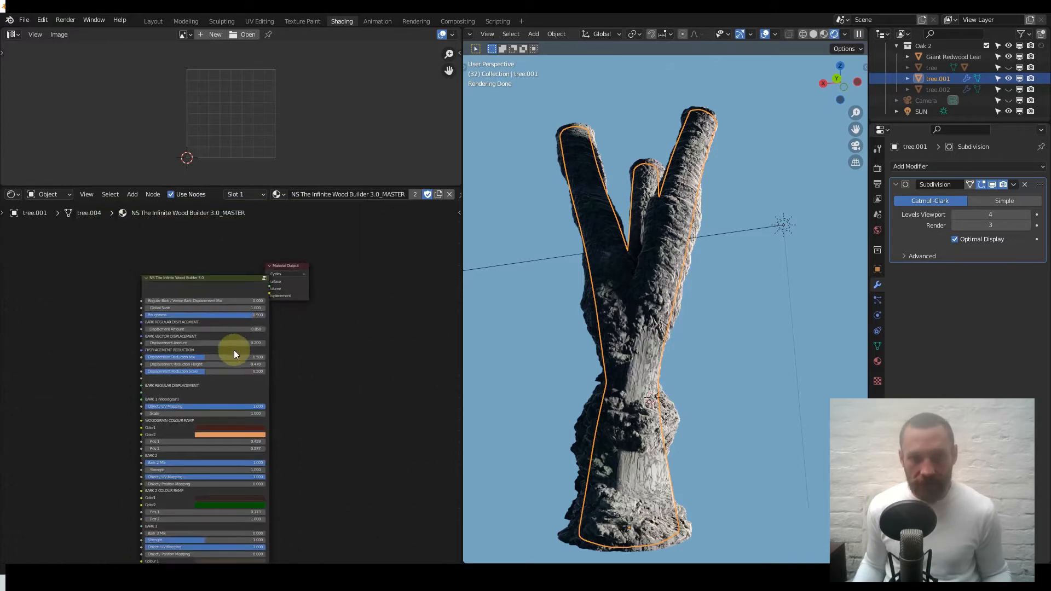
middle_drag(272, 454, 254, 350)
scroll(277, 380, up, 4)
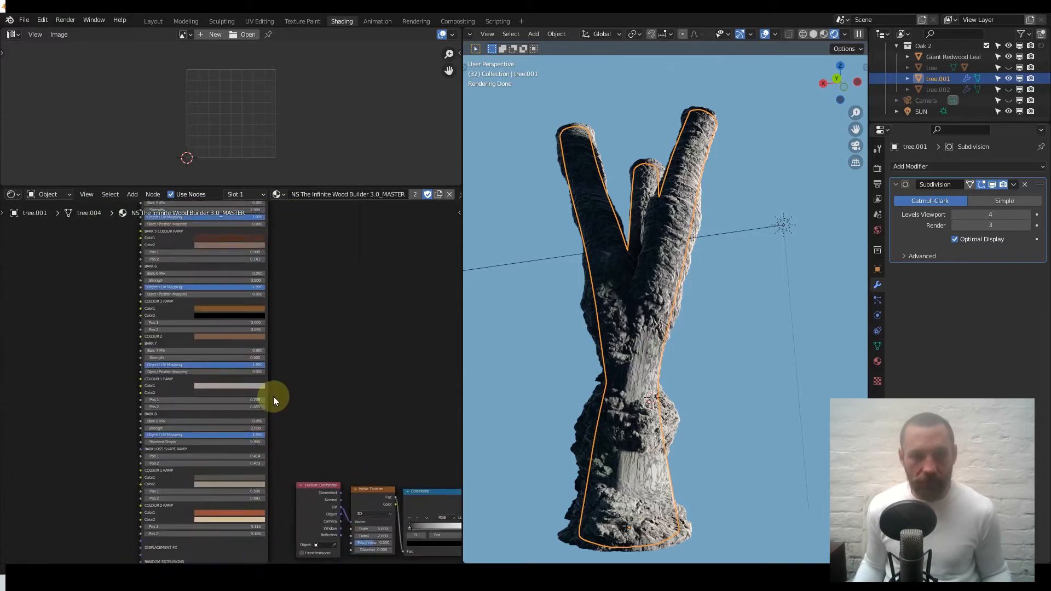
scroll(269, 439, up, 2)
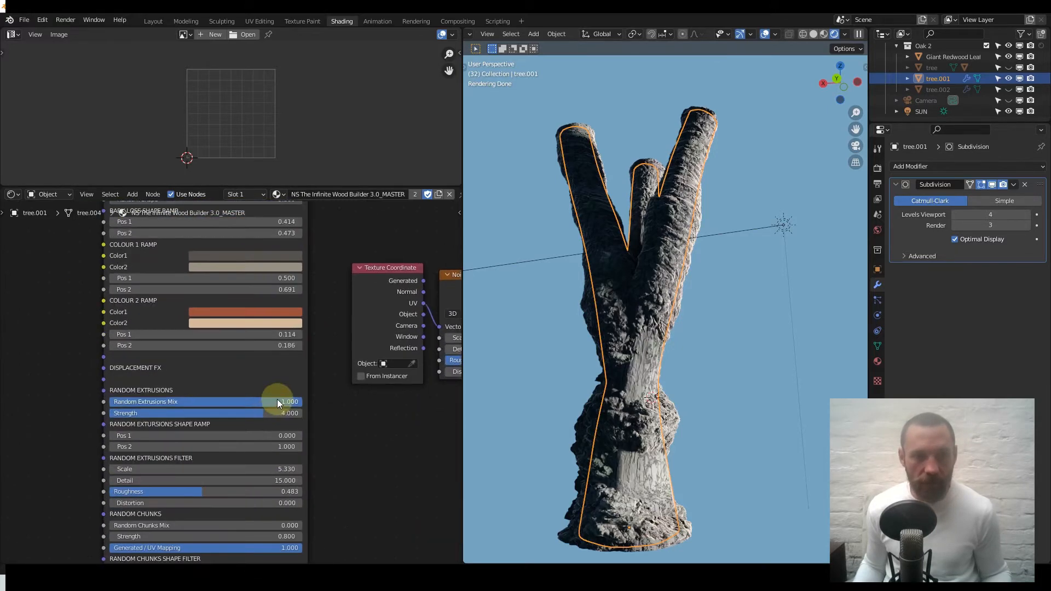
drag(268, 402, 113, 402)
Switch the trunk to vector bark by setting the Regular Bark / Vector Bark Displacement Mix to 1.000.
scroll(118, 368, down, 4)
scroll(117, 367, down, 6)
middle_drag(139, 294, 142, 398)
middle_drag(155, 275, 156, 385)
middle_drag(161, 268, 162, 380)
middle_drag(162, 291, 143, 413)
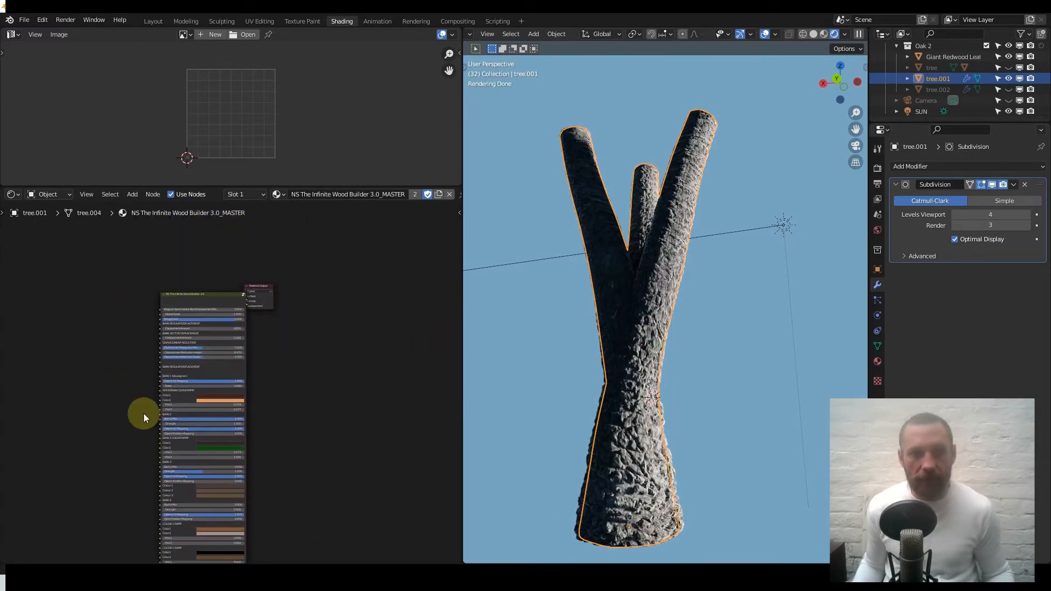
scroll(164, 405, up, 6)
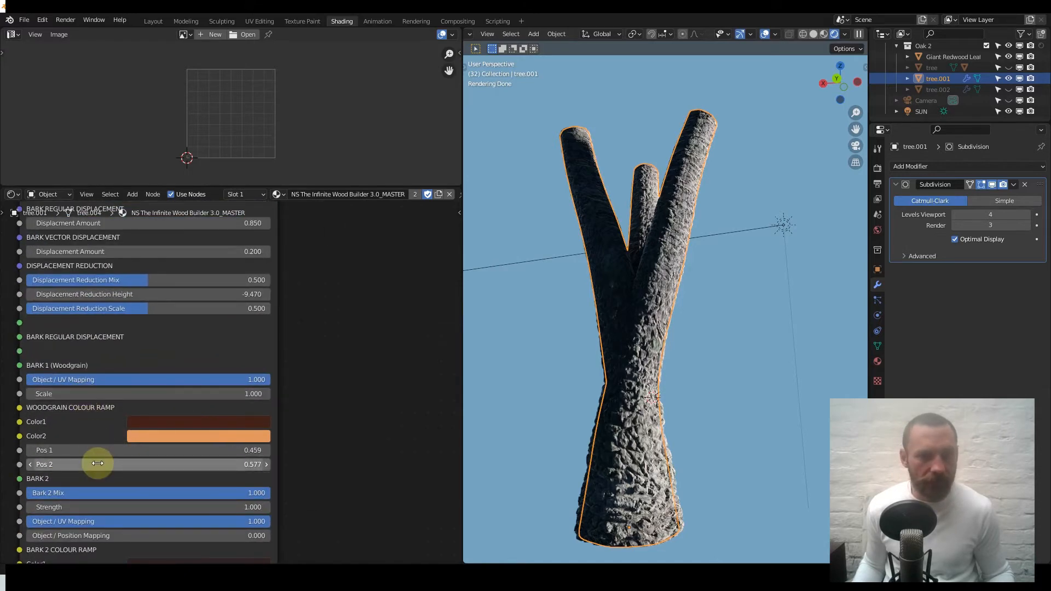
middle_drag(38, 497, 75, 442)
scroll(137, 399, down, 4)
middle_drag(158, 372, 148, 494)
scroll(129, 343, up, 2)
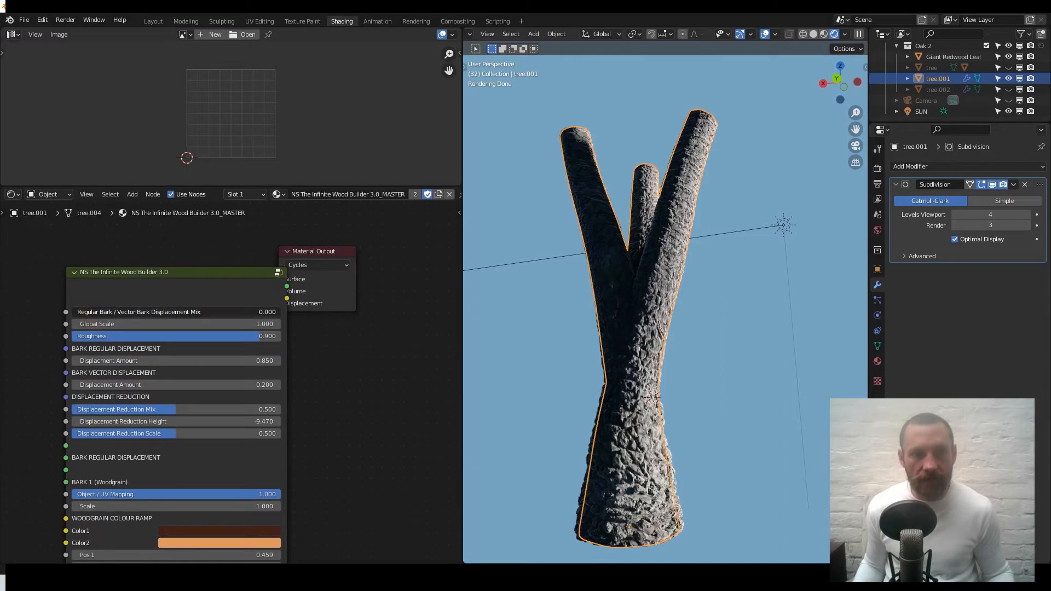
drag(98, 312, 279, 312)
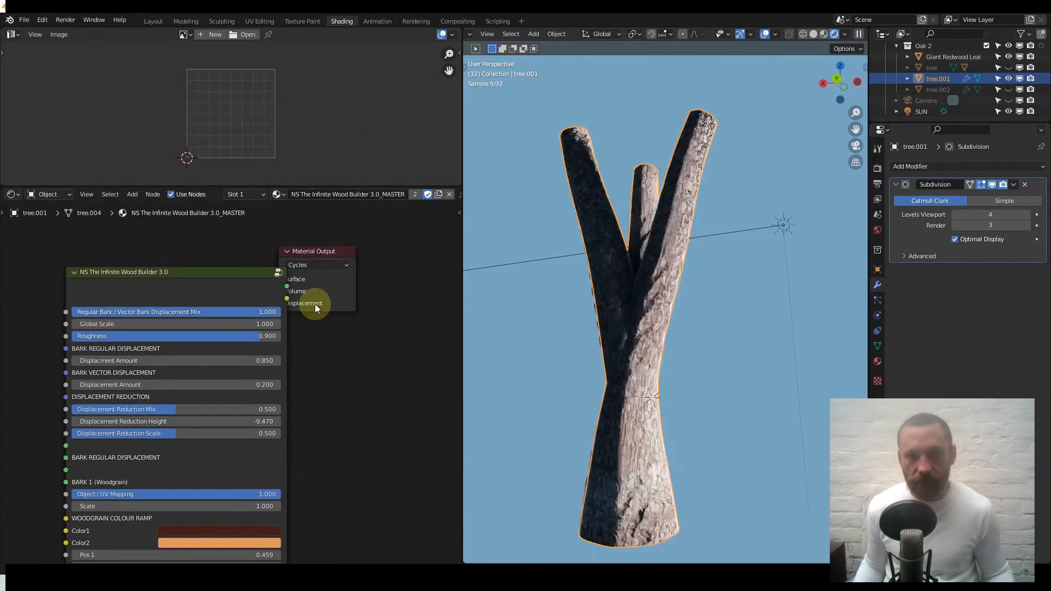
Set Bark 6 Mix to 0.000 in the Wood Builder's Vector Displacement Bark section.
scroll(266, 395, down, 8)
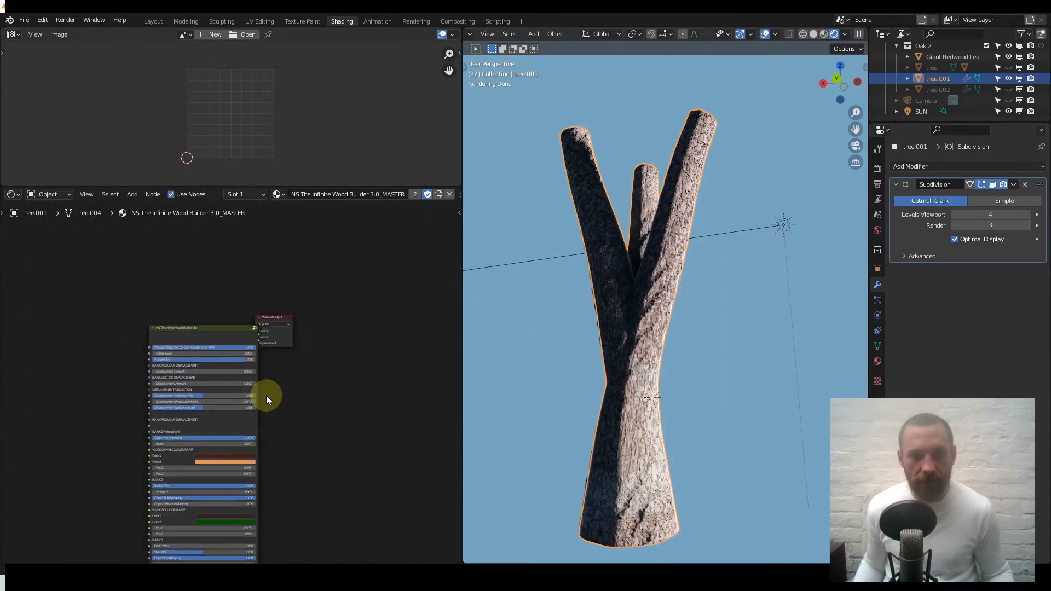
middle_drag(292, 446, 251, 261)
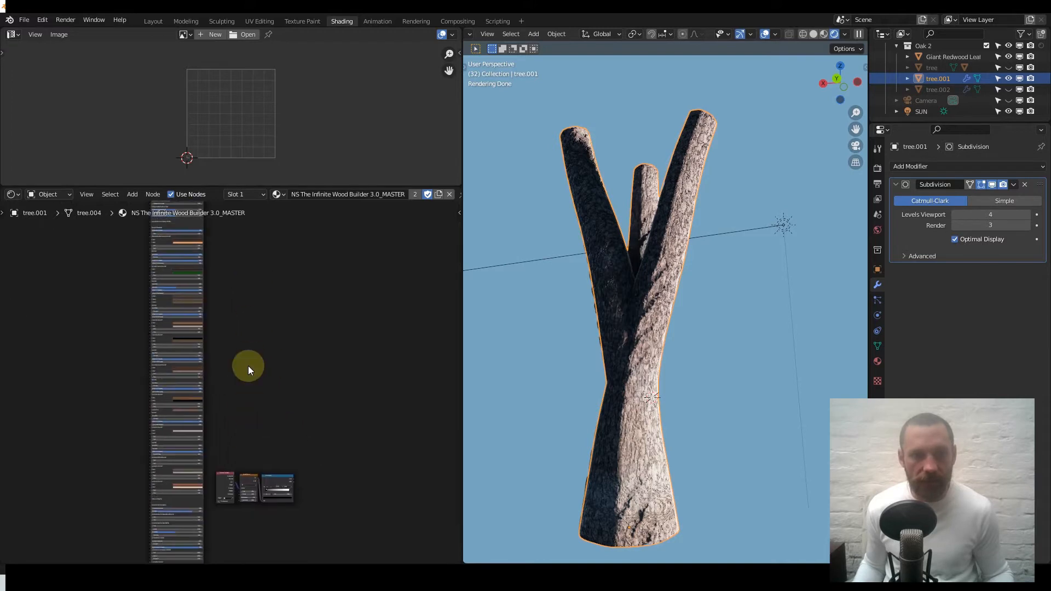
middle_drag(248, 365, 263, 283)
scroll(266, 373, down, 5)
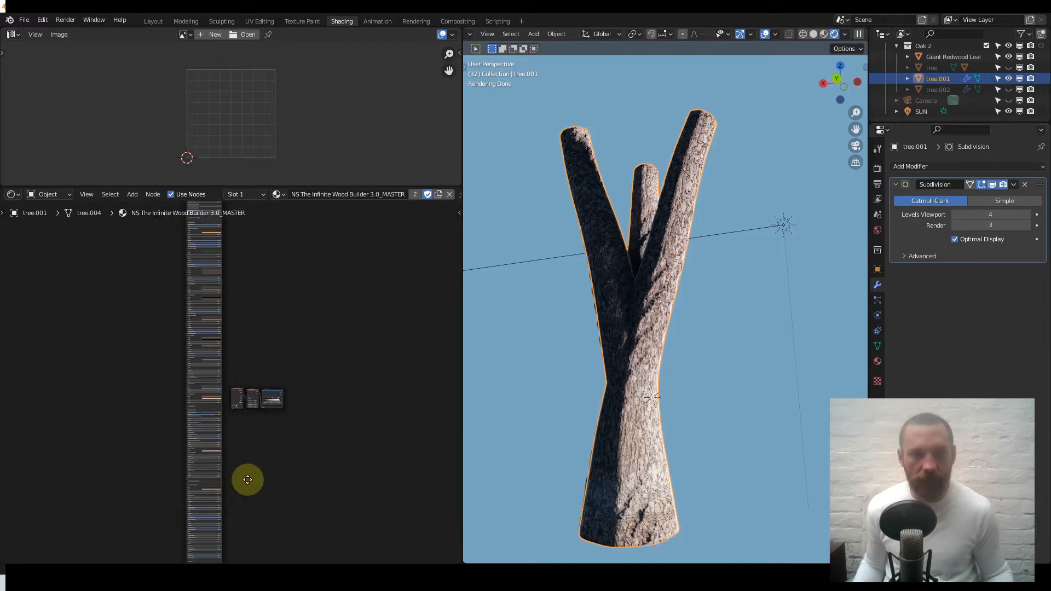
middle_drag(247, 480, 235, 241)
scroll(215, 369, up, 7)
middle_drag(191, 276, 242, 389)
scroll(240, 329, up, 2)
scroll(241, 340, up, 4)
drag(152, 272, 330, 269)
scroll(278, 271, up, 5)
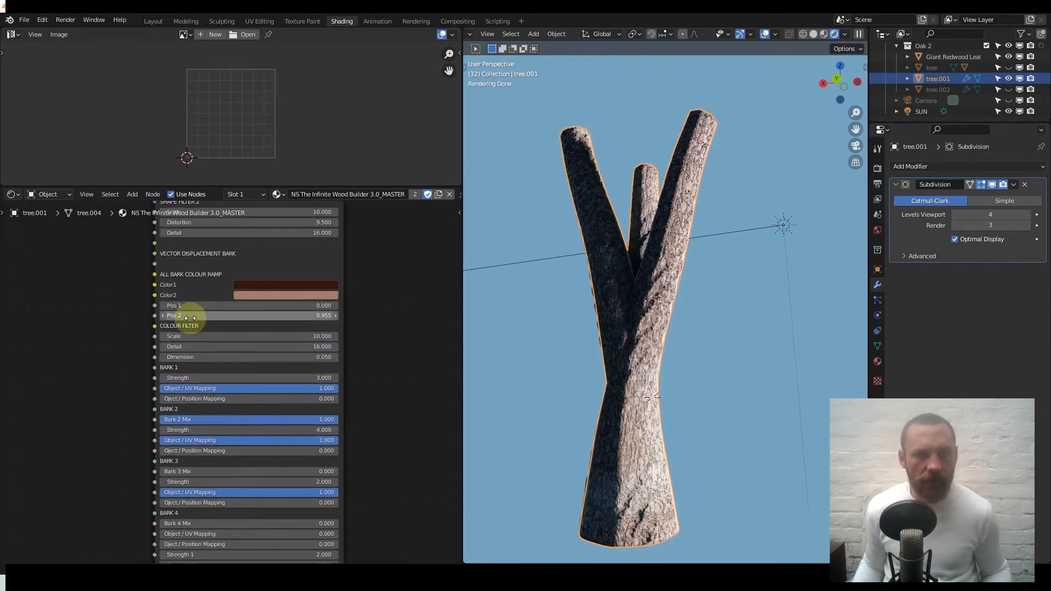
middle_drag(228, 382, 218, 262)
middle_drag(273, 481, 273, 475)
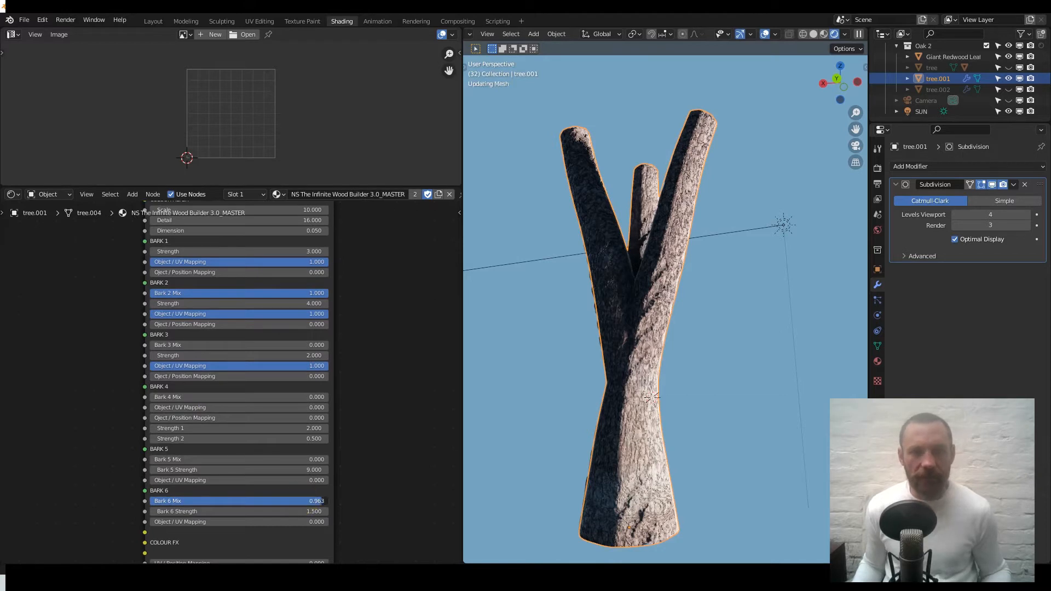
drag(273, 501, 94, 501)
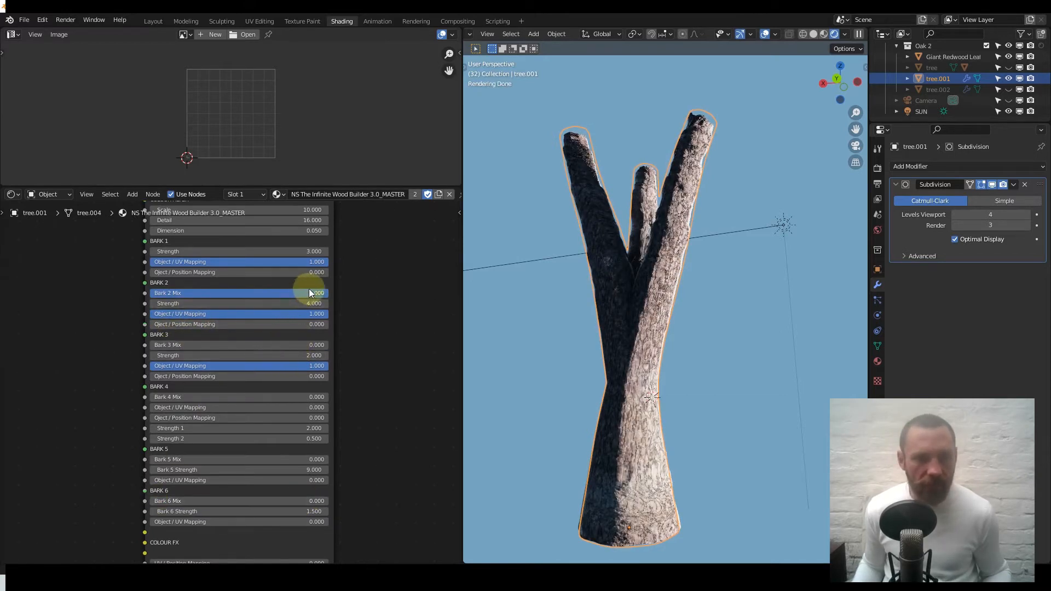
Set the vector bark's Bark 2 Mix to 0.000 and Bark 3 Mix to 1.000, and inspect the trunk surface up close.
drag(309, 290, 150, 293)
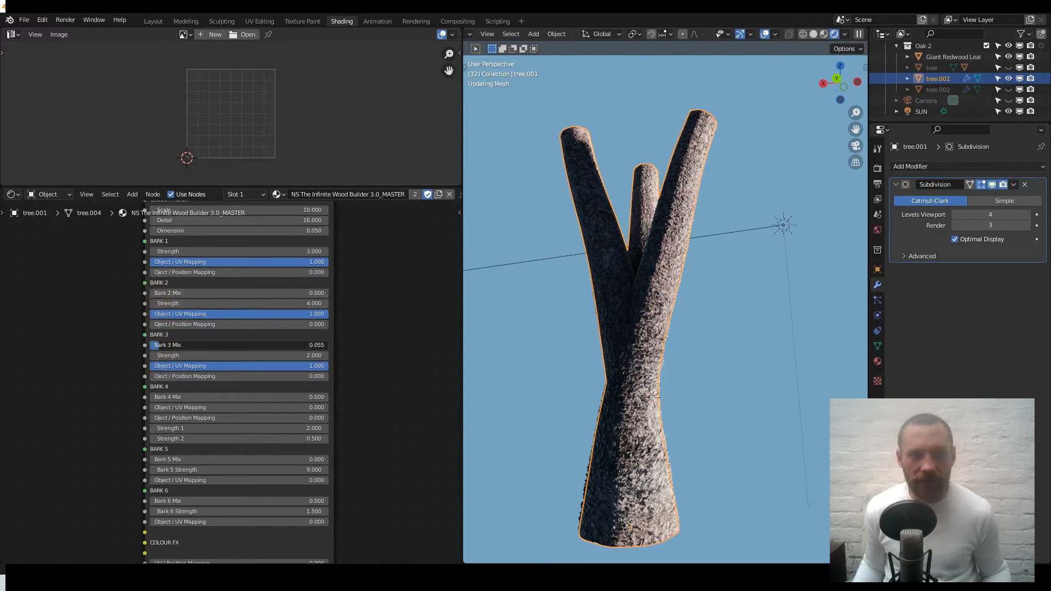
drag(164, 345, 326, 345)
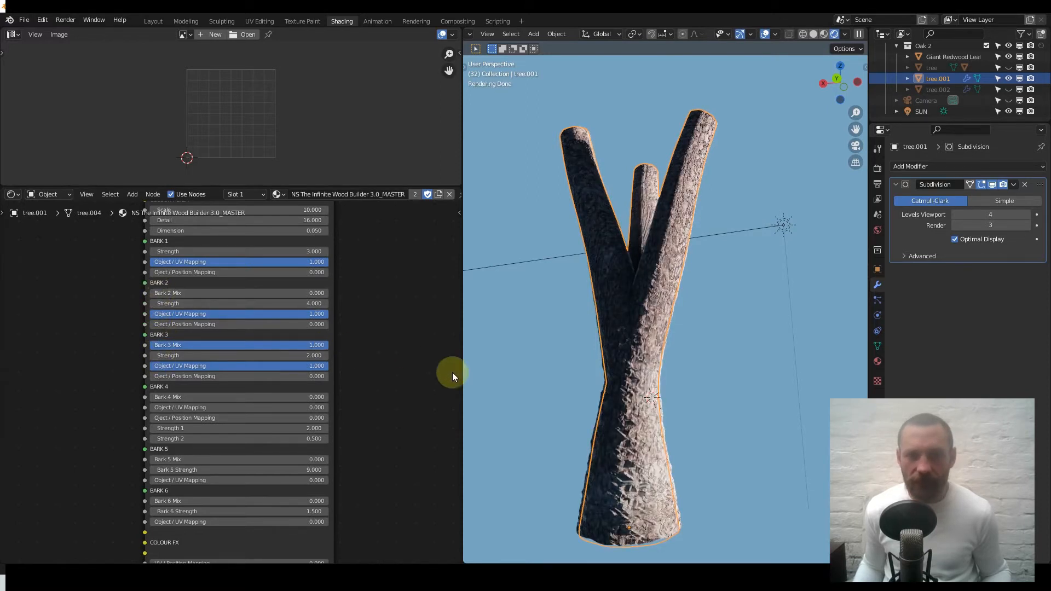
scroll(626, 422, up, 5)
scroll(604, 449, up, 1)
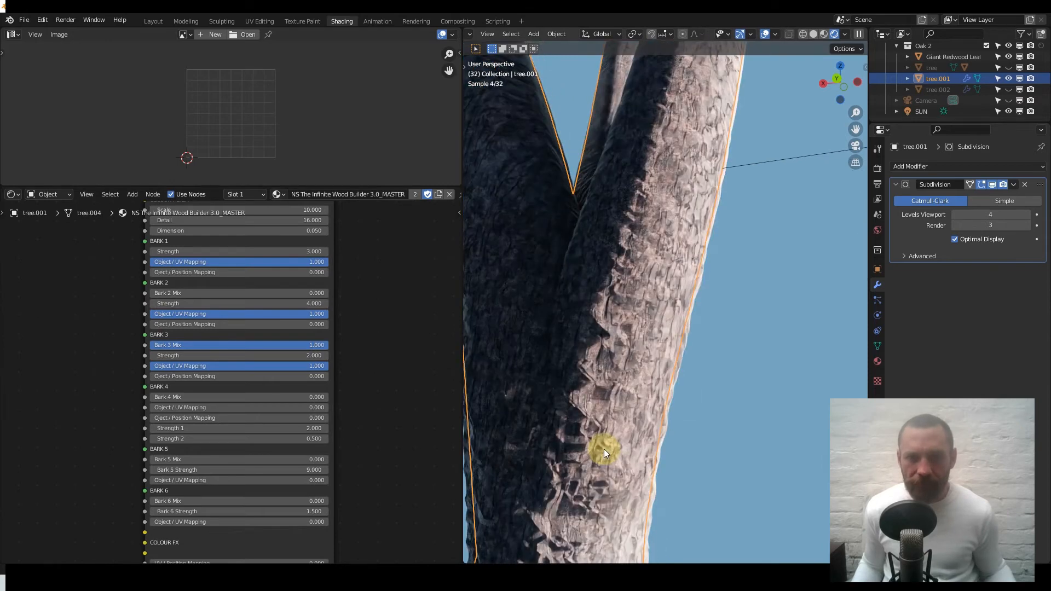
shift+middle_drag(577, 475, 659, 242)
scroll(567, 382, up, 3)
shift+middle_drag(563, 411, 669, 234)
scroll(329, 362, up, 2)
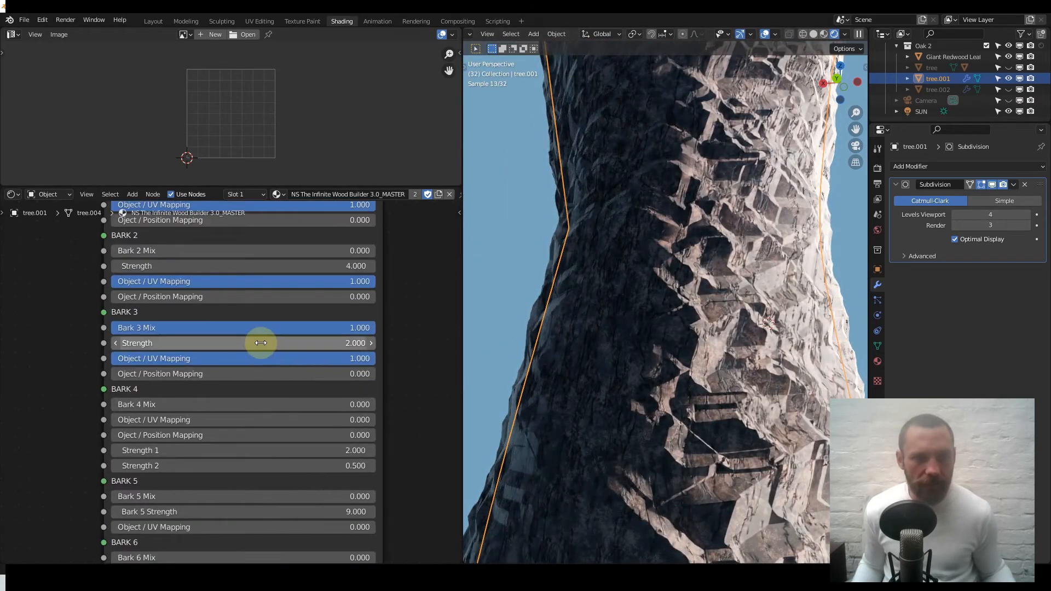
Set the Strength of Bark 3 in the Vector Displacement Bark section to 4.000.
drag(261, 342, 261, 343)
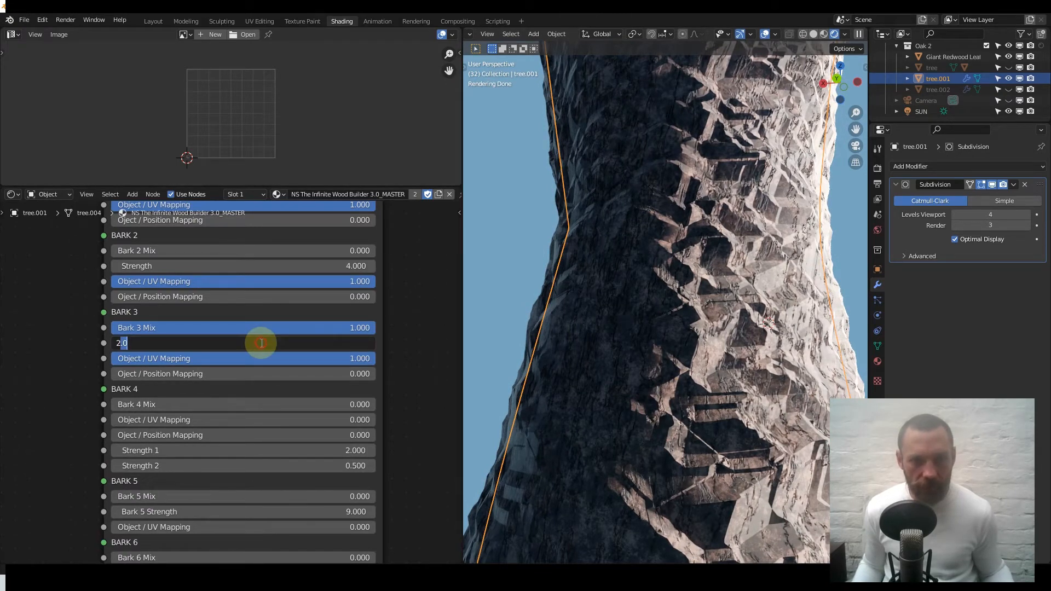
drag(120, 346, 90, 356)
text(4)
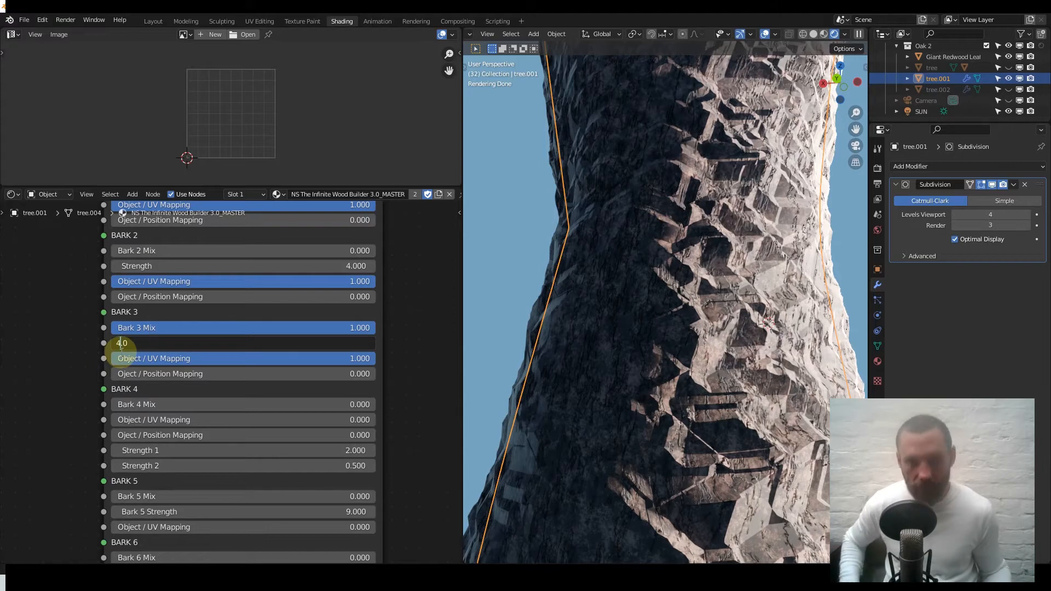
key(Return)
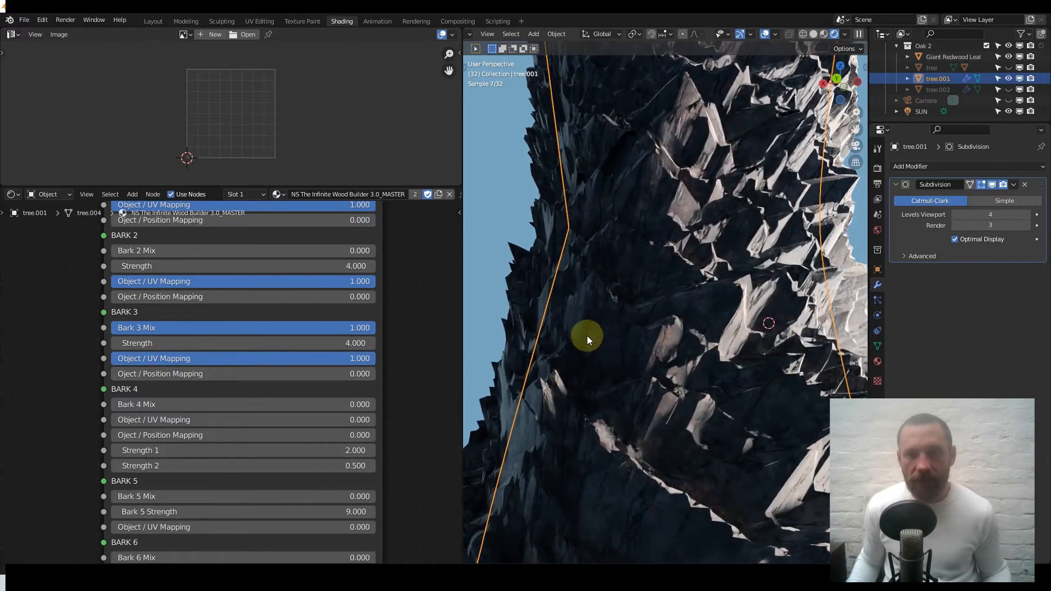
Examine the vector bark displacement on the trunk from several angles and distances.
scroll(597, 332, down, 2)
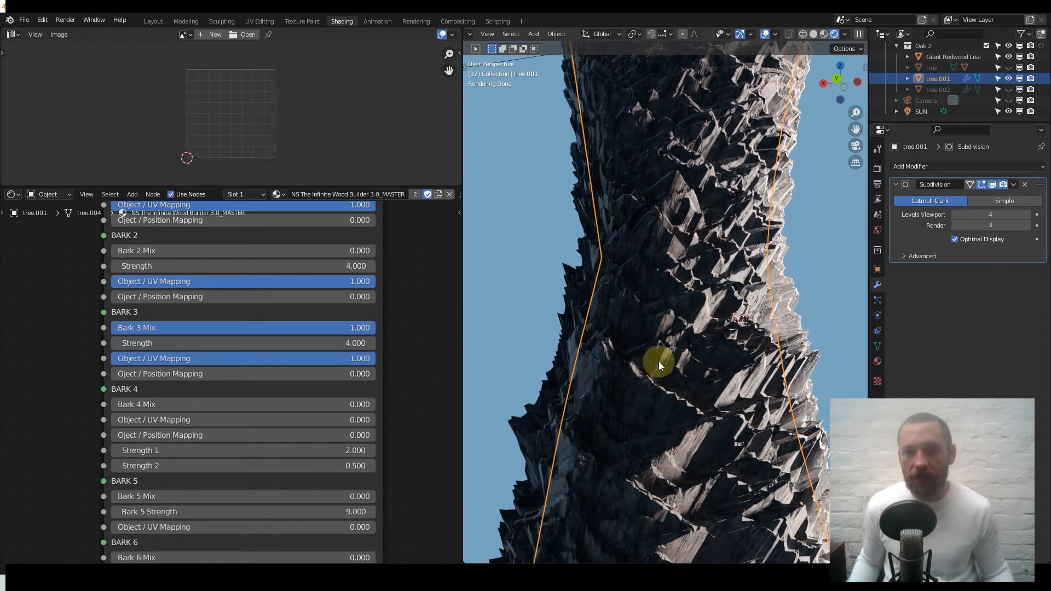
mouse_move(606, 350)
middle_down()
mouse_move(672, 383)
mouse_move(608, 343)
middle_up()
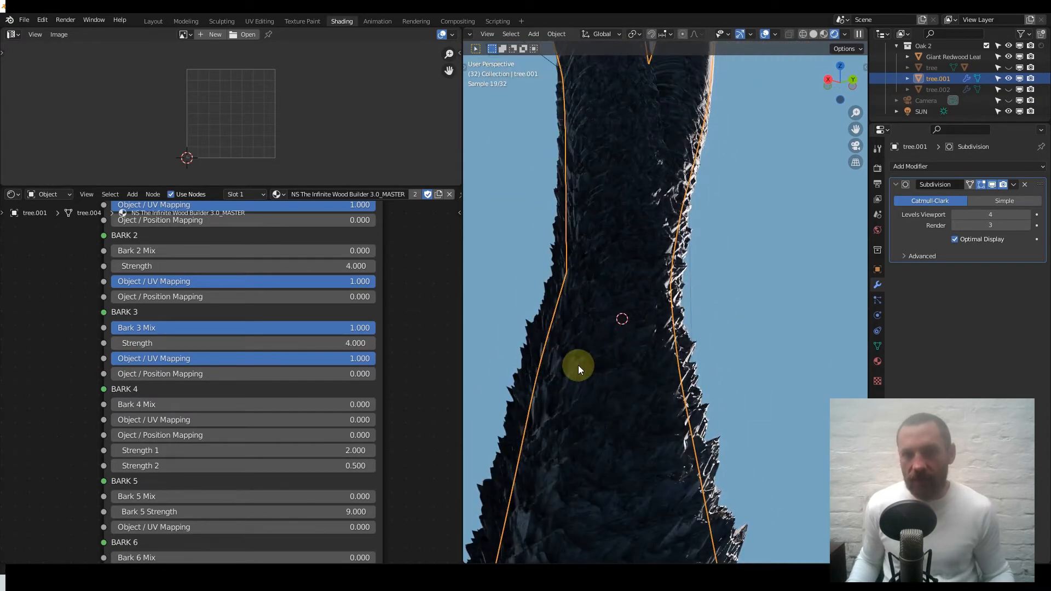
scroll(609, 367, down, 2)
middle_drag(609, 367, 577, 366)
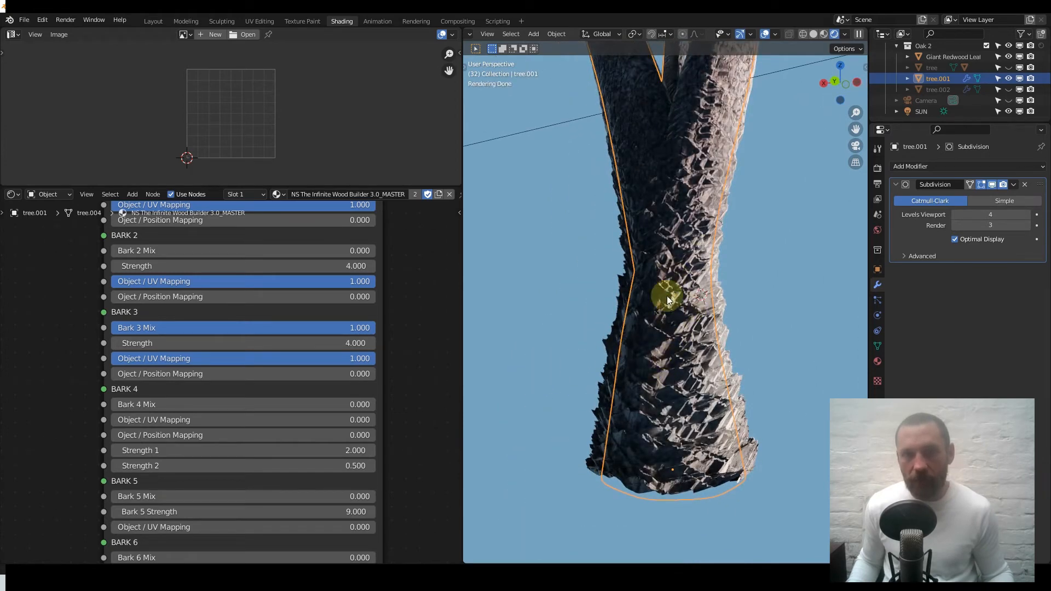
scroll(667, 306, up, 6)
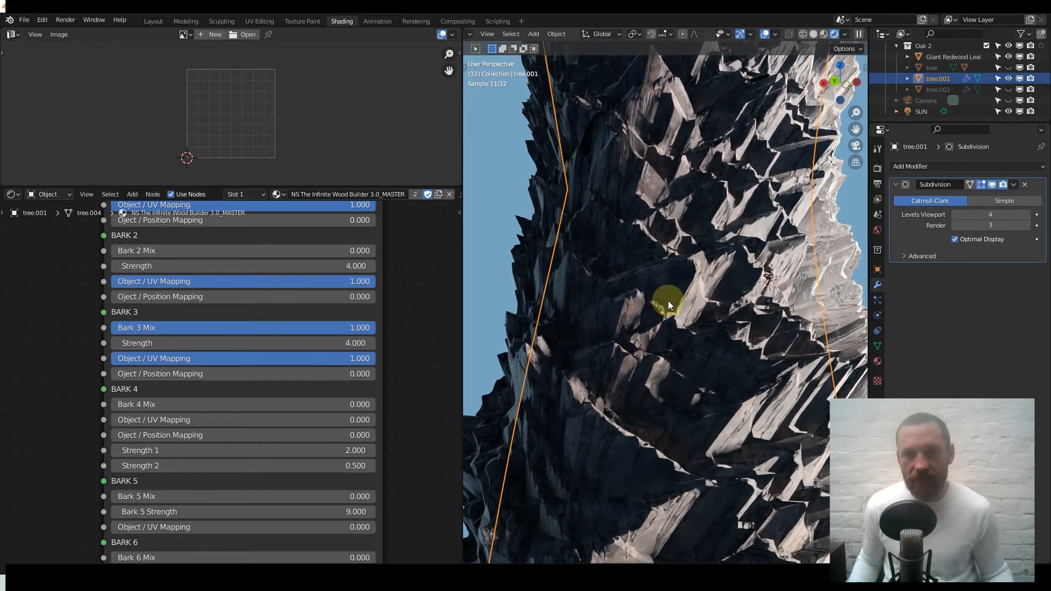
scroll(665, 290, down, 4)
scroll(378, 307, down, 2)
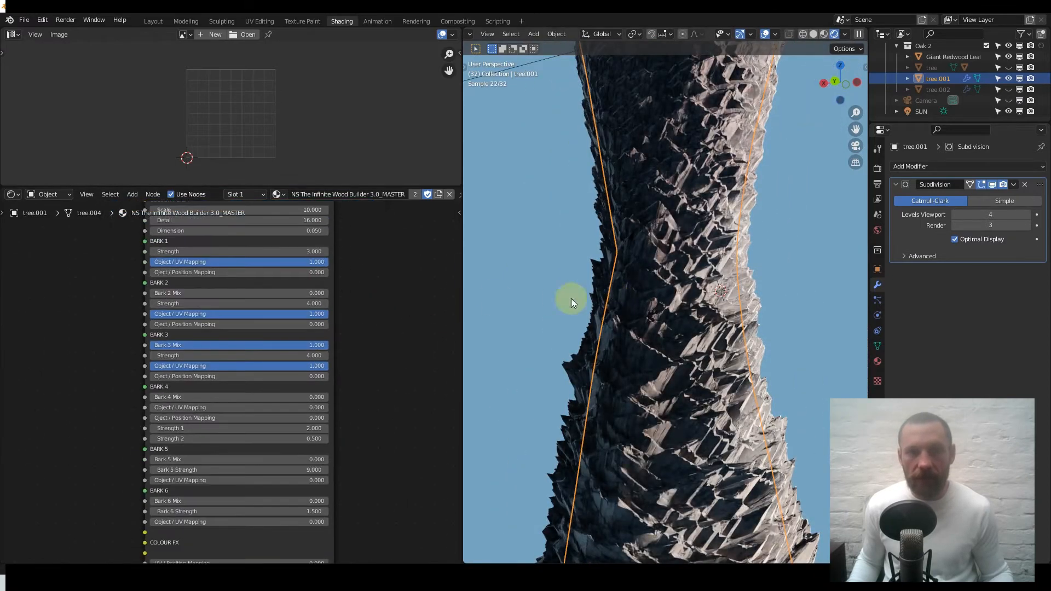
Switch the trunk to regular bark by setting the Regular Bark / Vector Bark Displacement Mix to 0.000.
scroll(281, 301, down, 5)
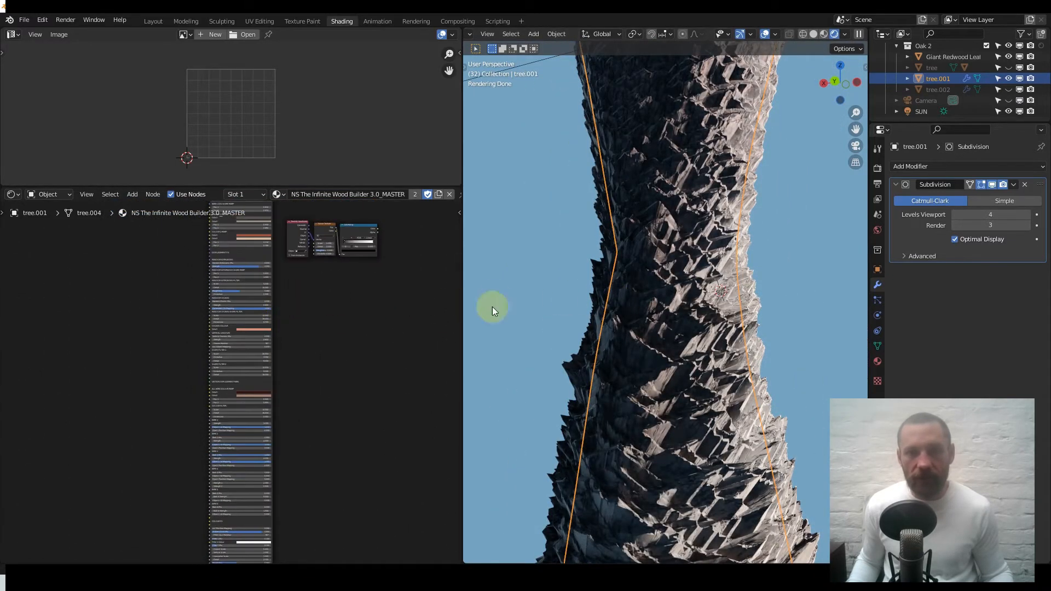
scroll(638, 299, down, 4)
middle_drag(265, 307, 276, 422)
middle_drag(276, 280, 281, 395)
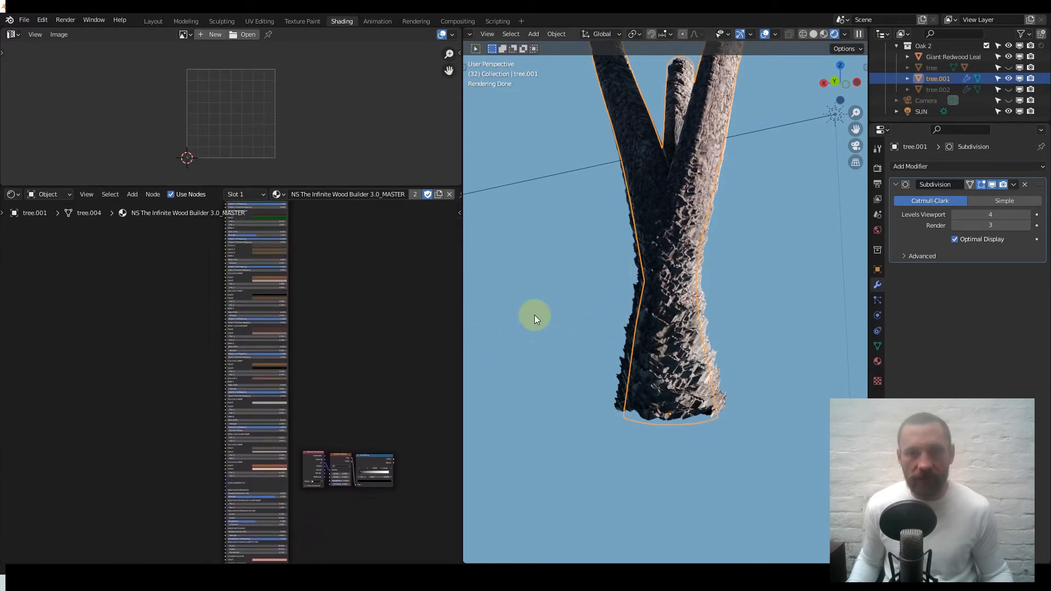
scroll(270, 384, up, 3)
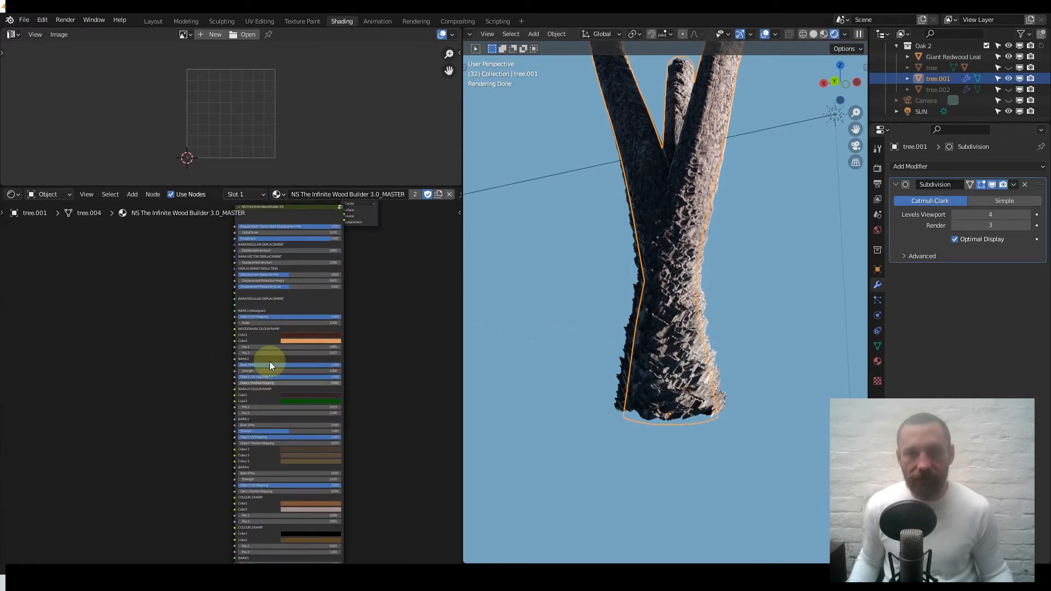
scroll(247, 404, up, 4)
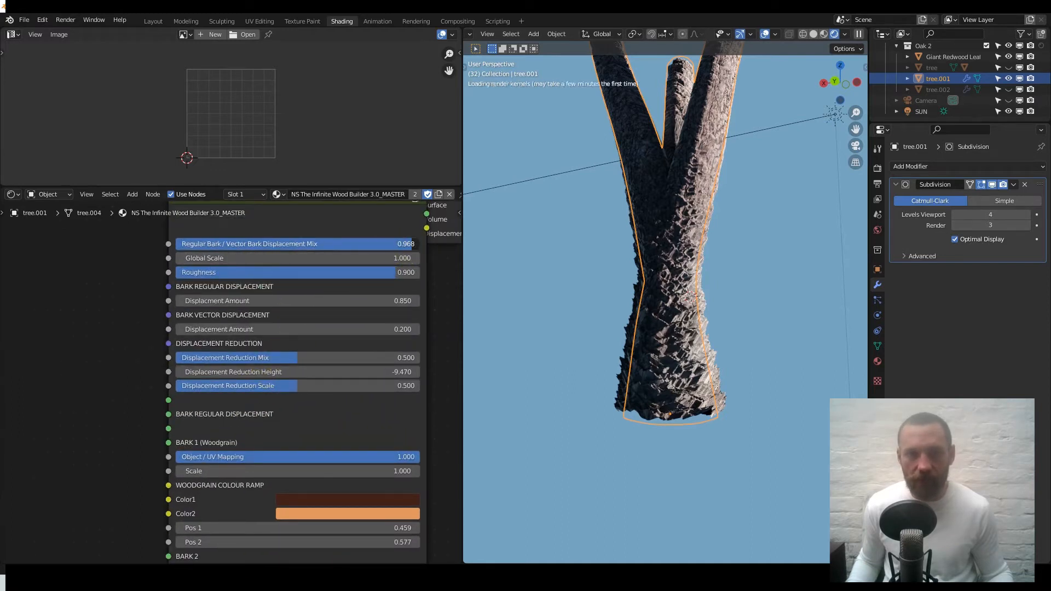
drag(404, 245, 176, 244)
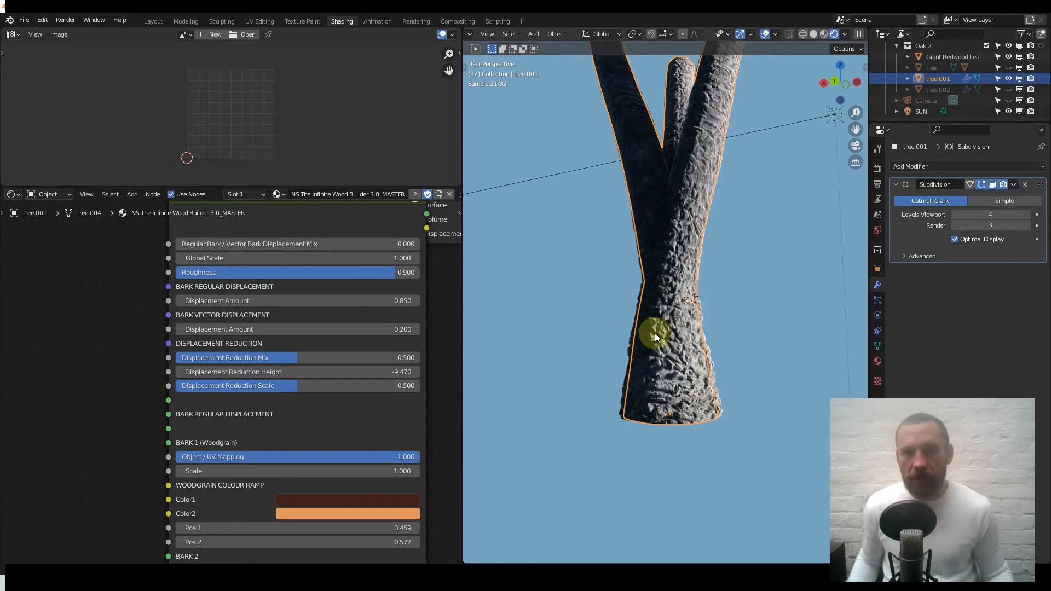
Try regular bark Displacement Amounts of 1.000 and 2.000 on the trunk.
scroll(655, 333, up, 1)
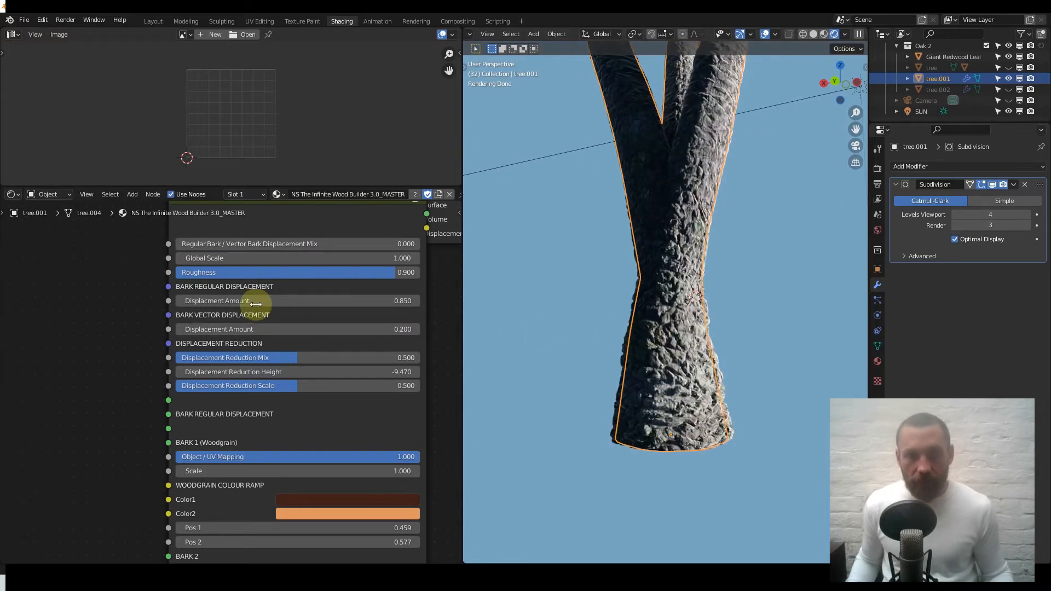
middle_drag(250, 354, 228, 324)
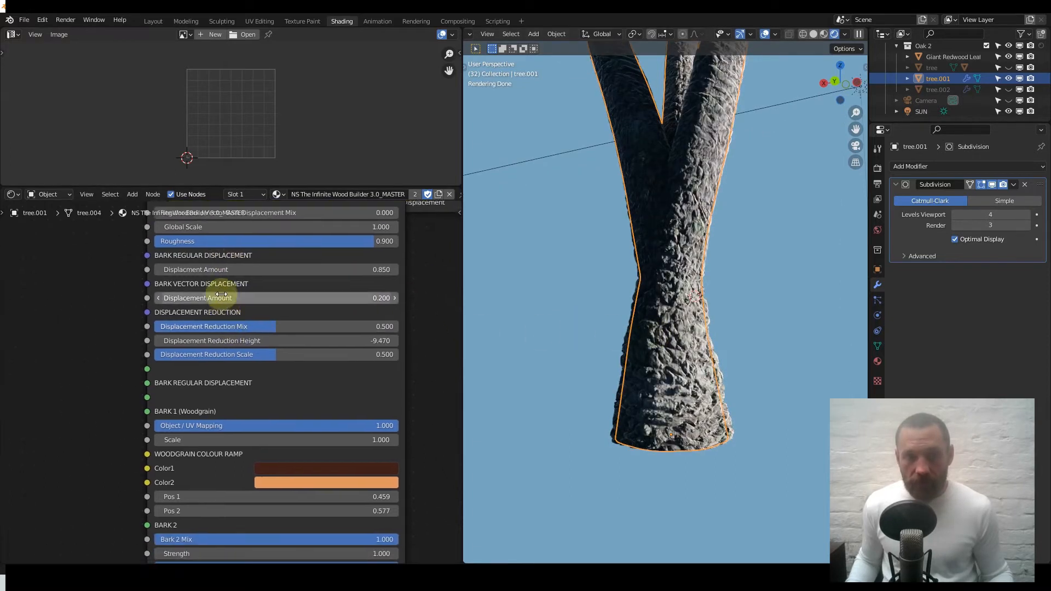
click(343, 269)
text(1)
key(Return)
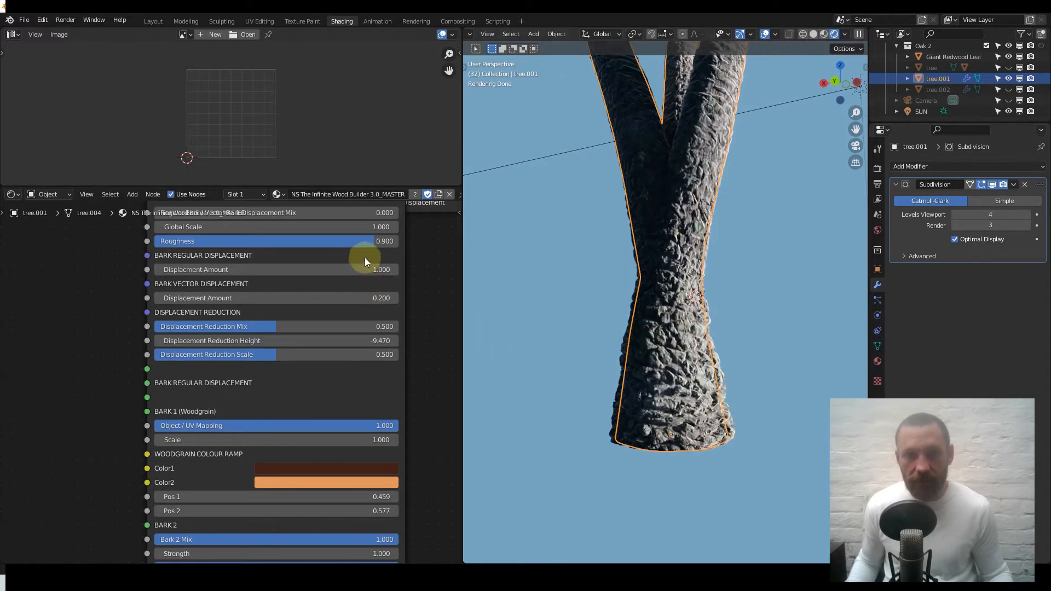
click(333, 270)
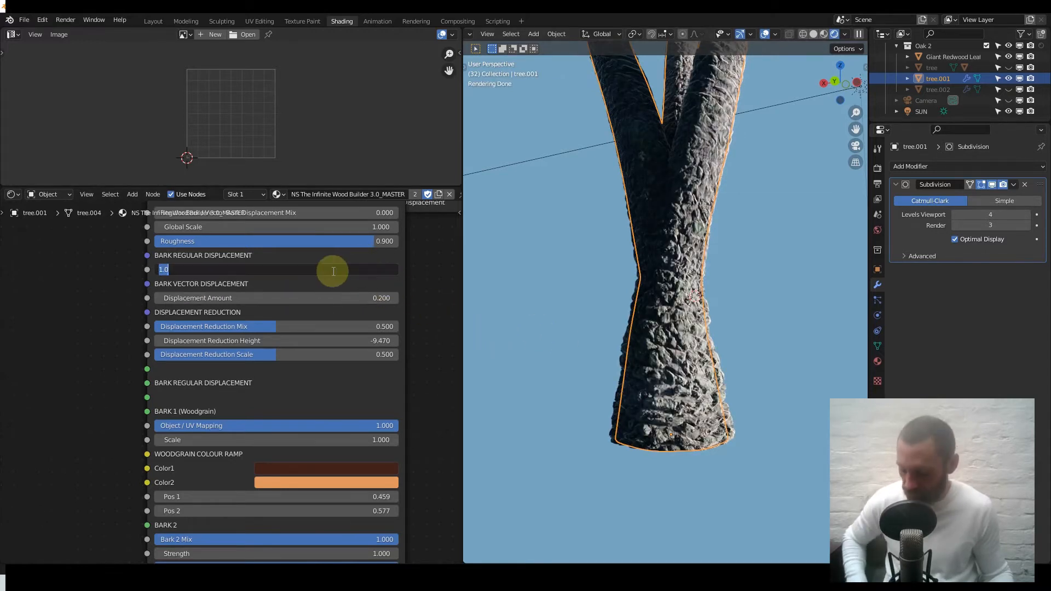
text(2)
key(Return)
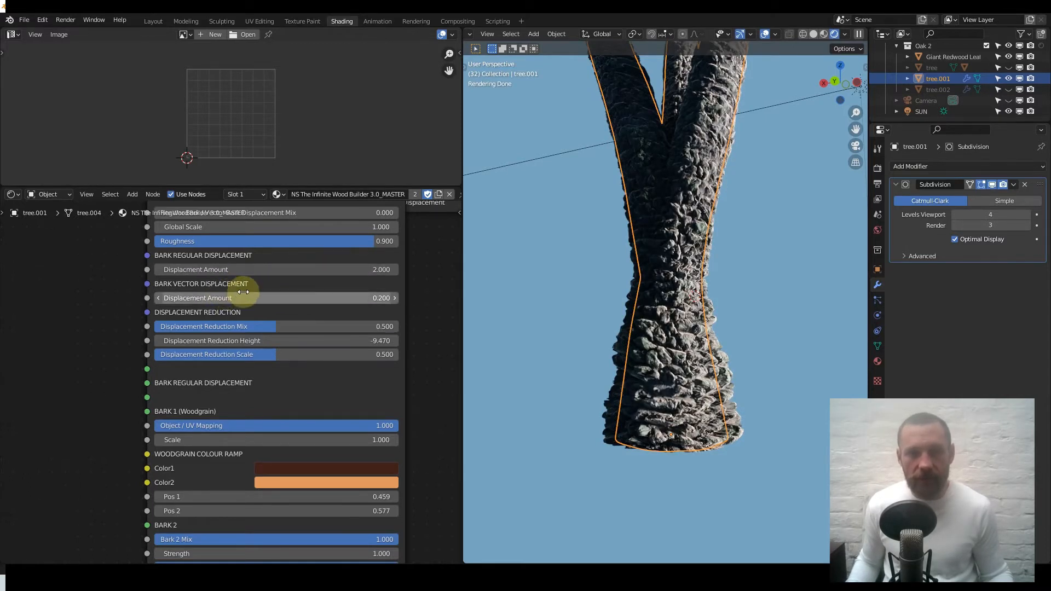
Set the bark's Displacement Reduction Mix to 1.000 and lower the Subdivision modifier's viewport level to 3.
scroll(312, 353, down, 3)
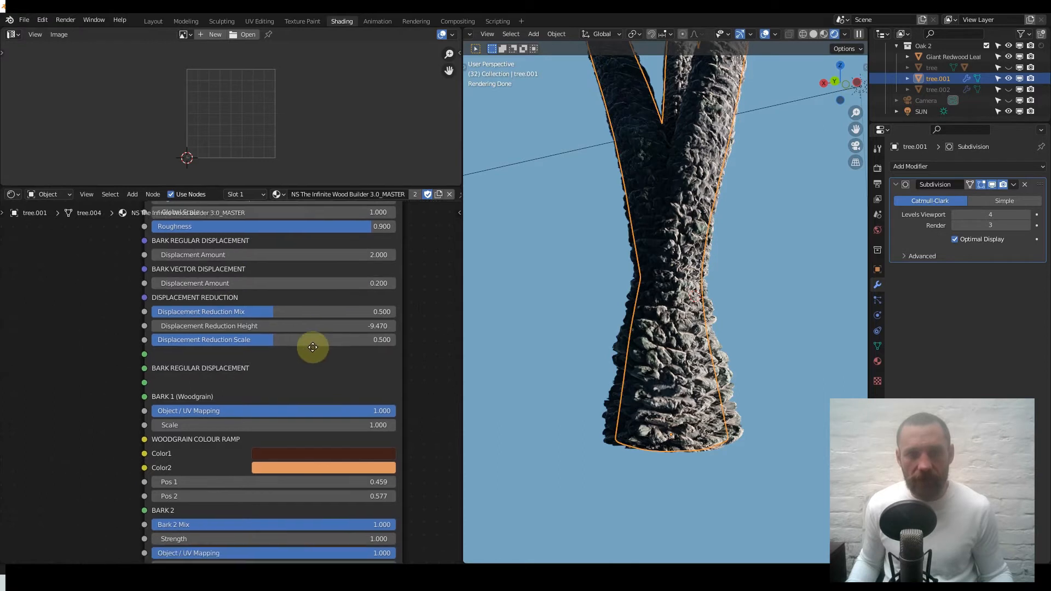
scroll(288, 349, down, 2)
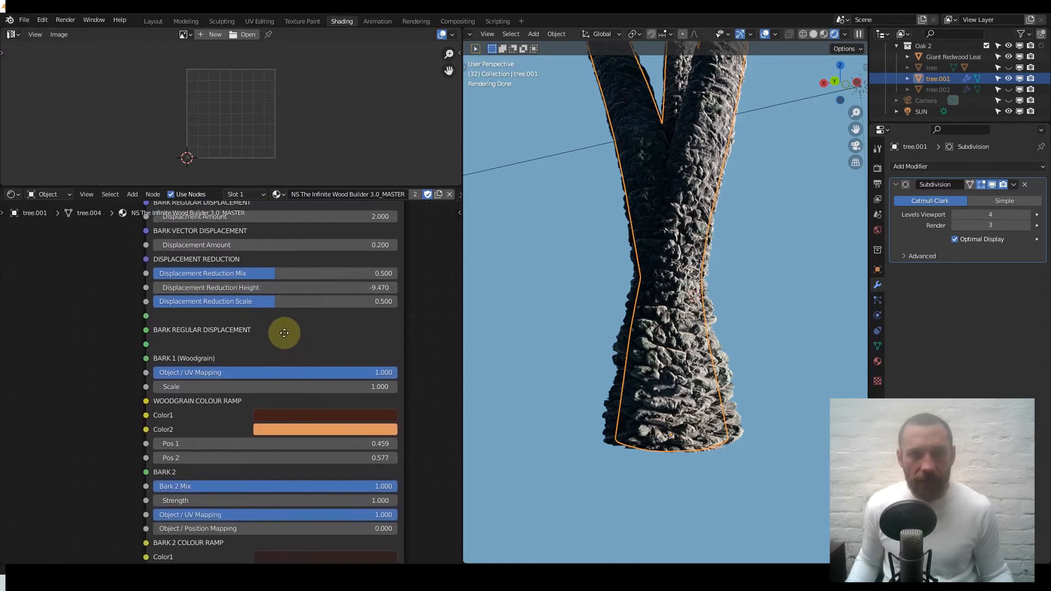
scroll(622, 280, down, 3)
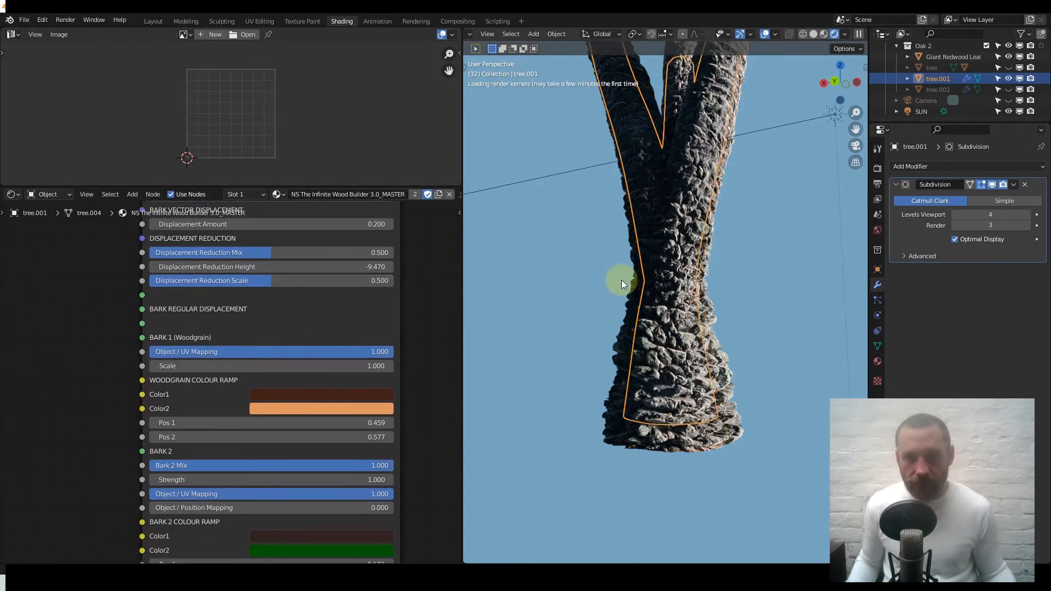
shift+middle_drag(657, 279, 634, 295)
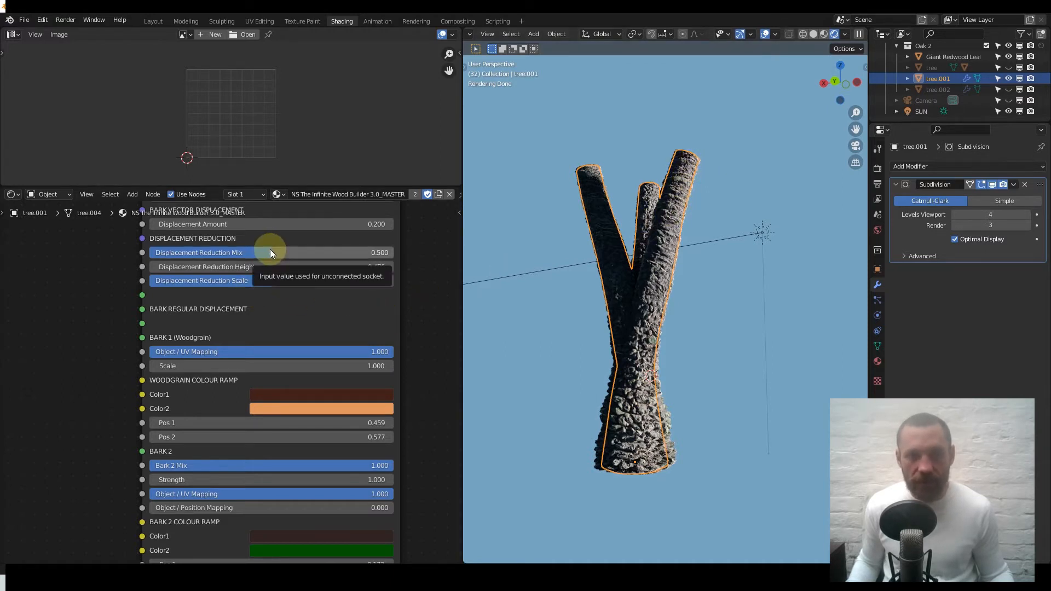
drag(269, 251, 393, 252)
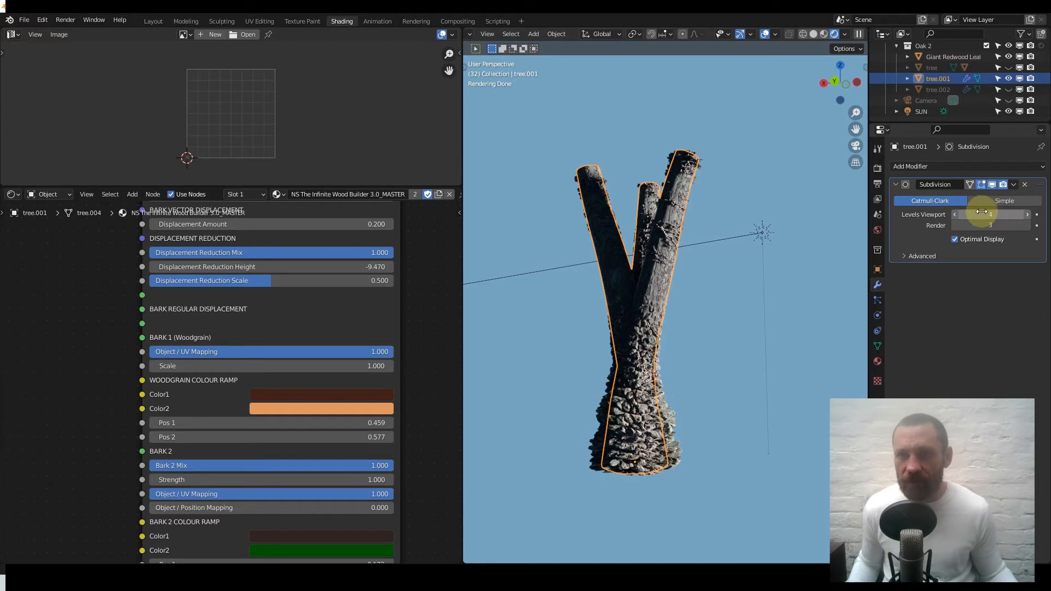
click(953, 215)
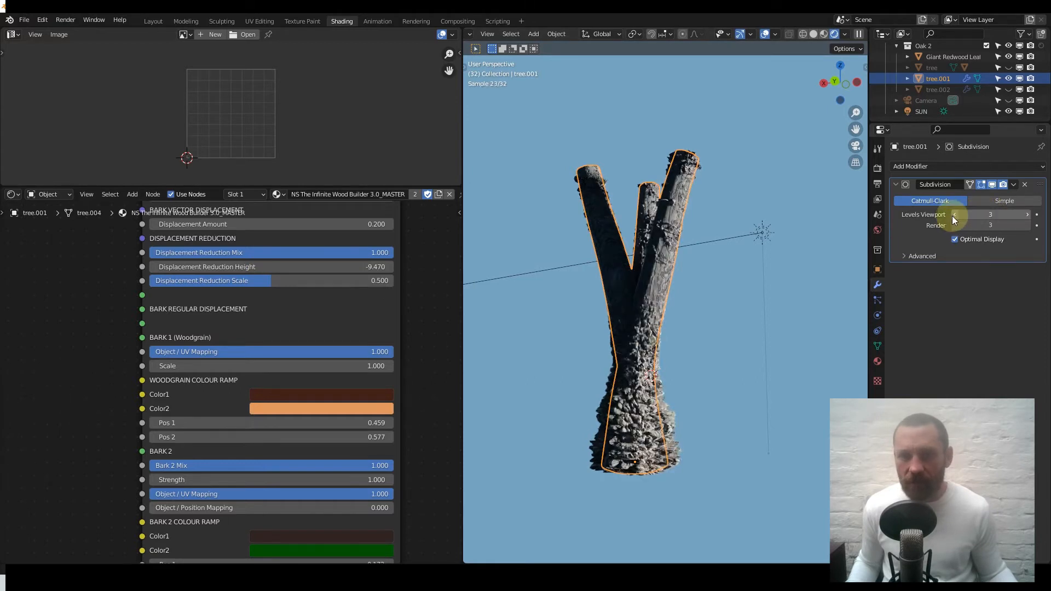
Set the Displacement Reduction Height to -12.310 and the Displacement Reduction Scale to 0.537.
scroll(753, 304, up, 1)
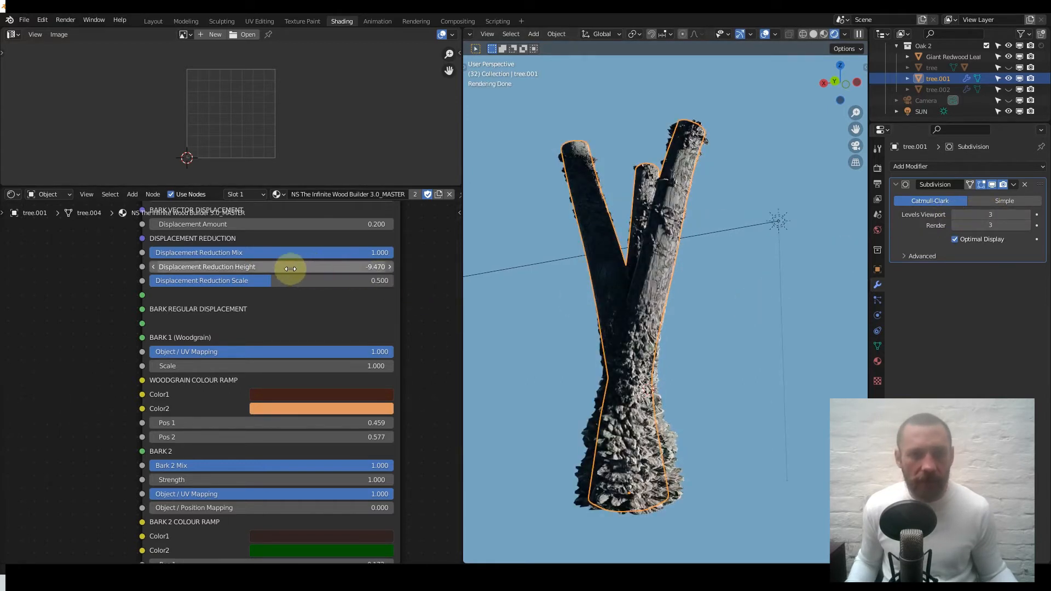
mouse_move(290, 269)
mouse_down()
mouse_move(408, 269)
mouse_move(140, 267)
mouse_move(283, 263)
mouse_up()
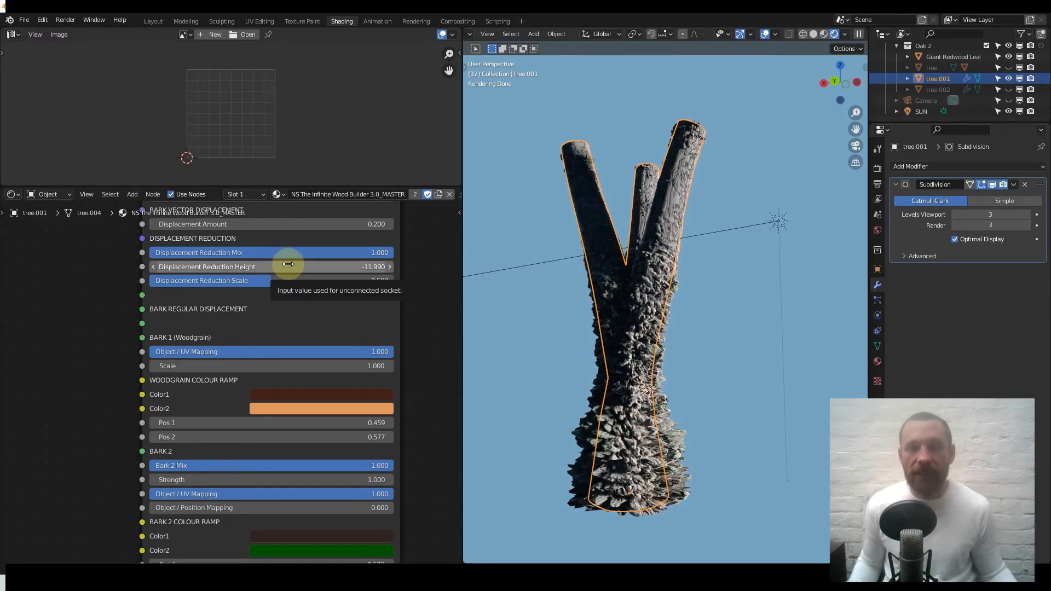
drag(289, 264, 266, 265)
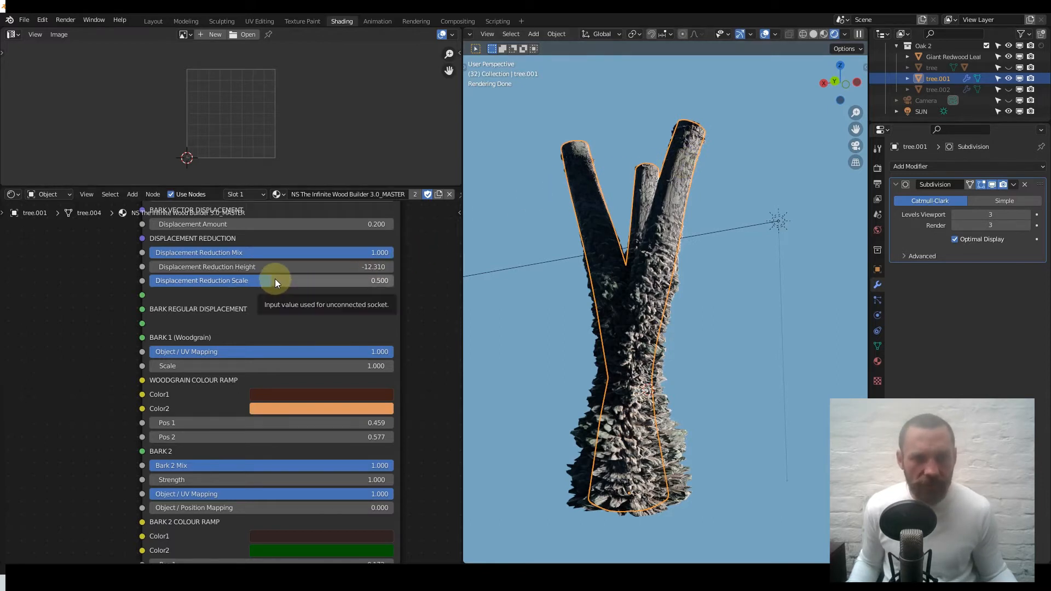
drag(272, 280, 185, 280)
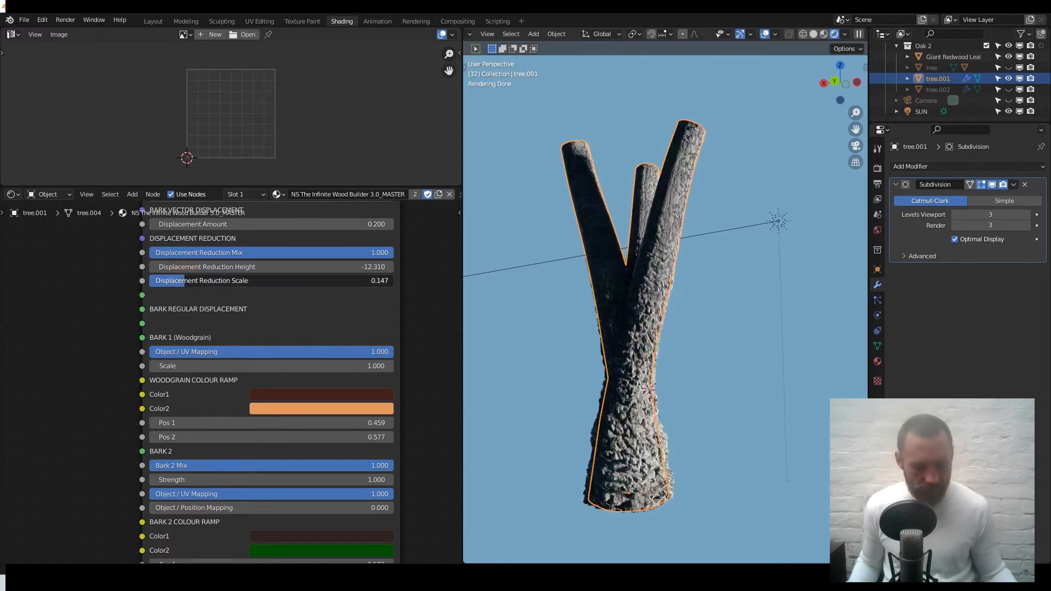
drag(185, 280, 198, 281)
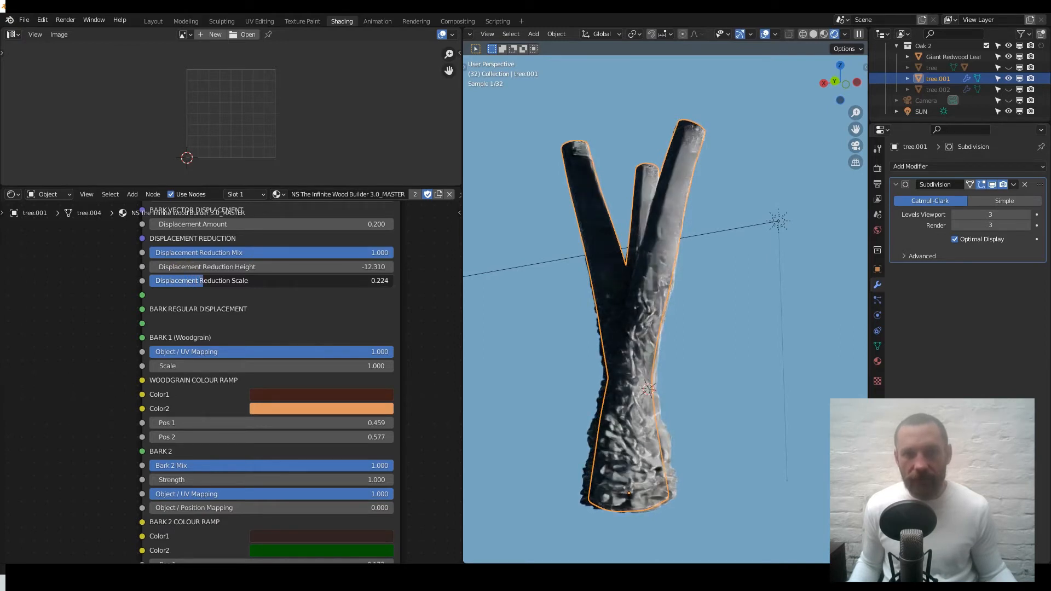
drag(208, 280, 280, 280)
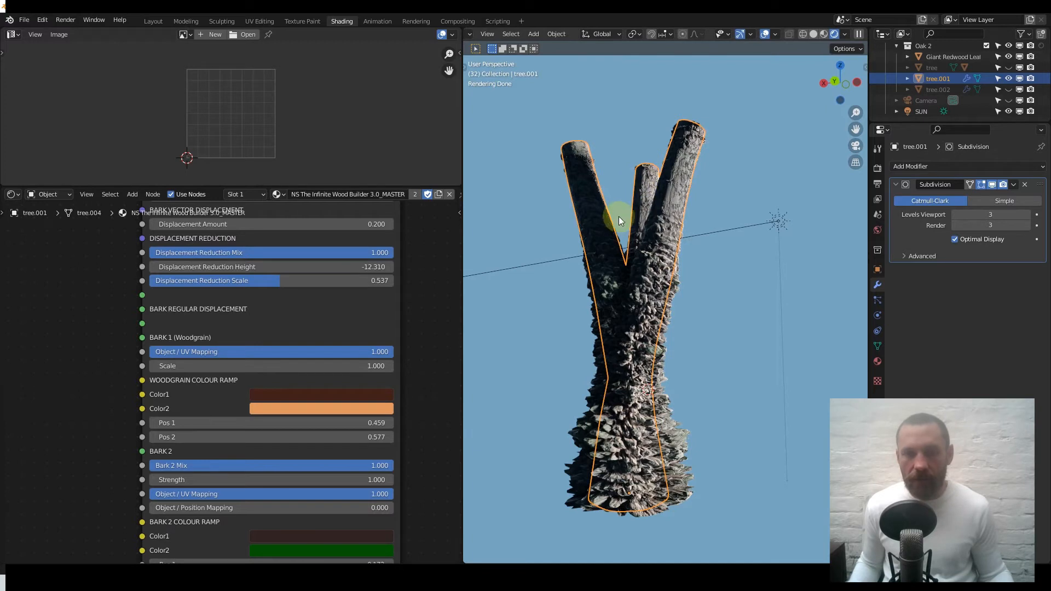
Set the Displacement Amount of the regular bark to 1.000.
shift+scroll(228, 274, up, 3)
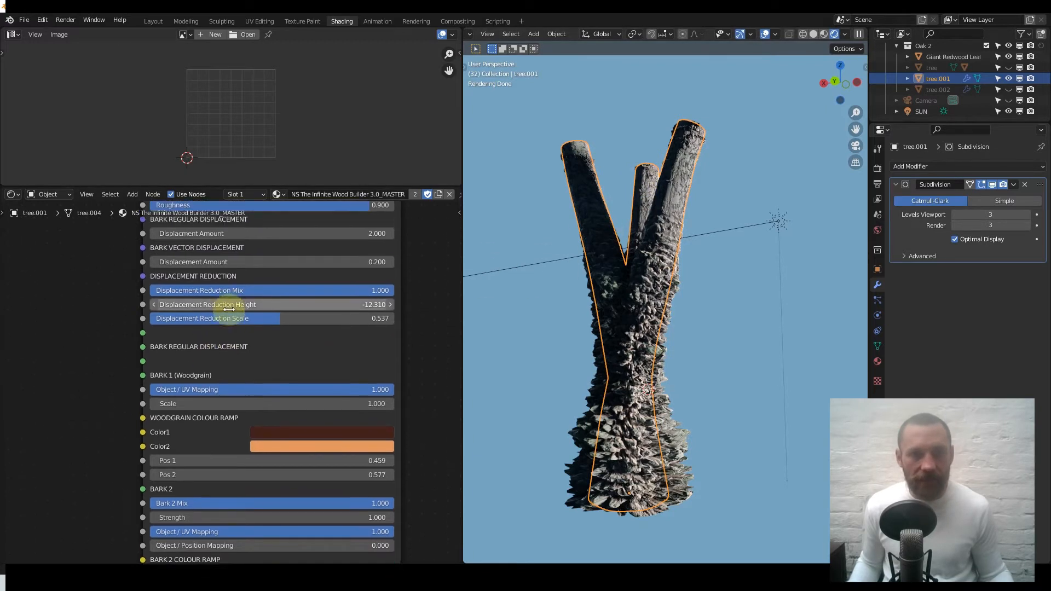
click(236, 239)
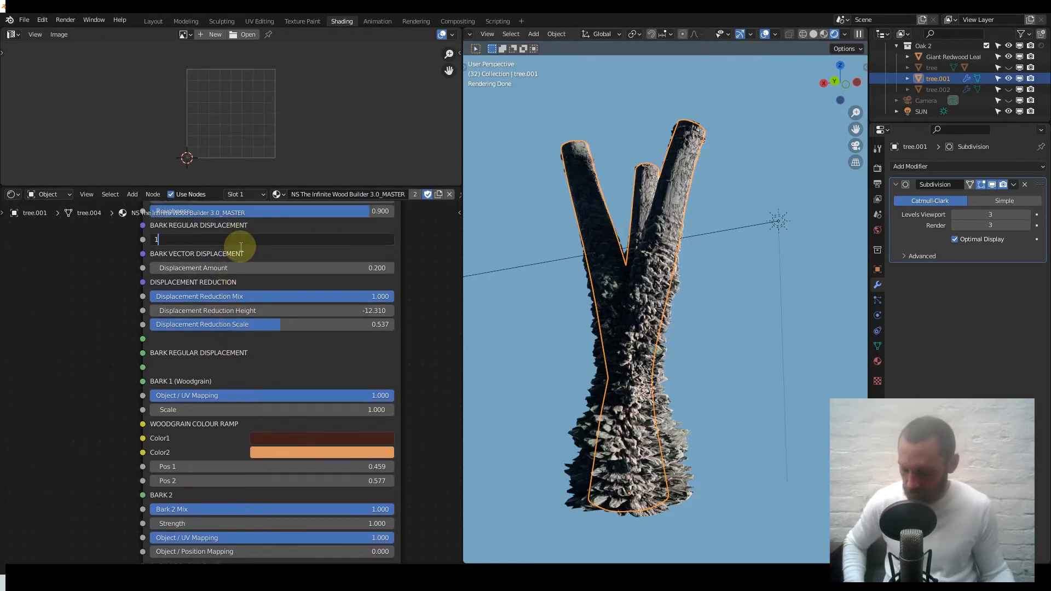
text(1)
key(Return)
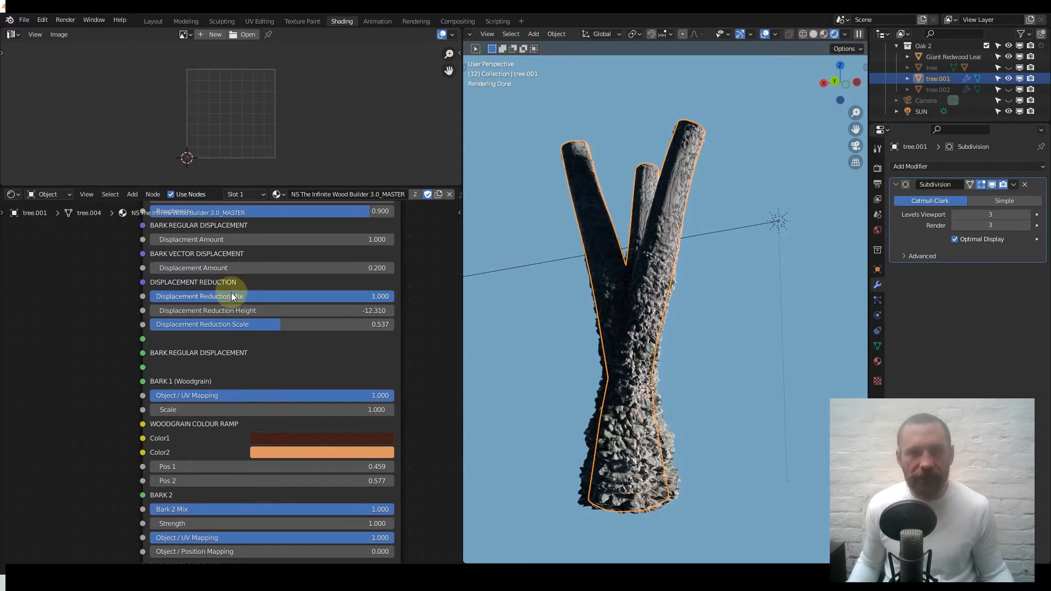
Try a Global Scale of 5.100 and a Roughness of 0.097 on the bark, reverting each change.
scroll(223, 383, down, 3)
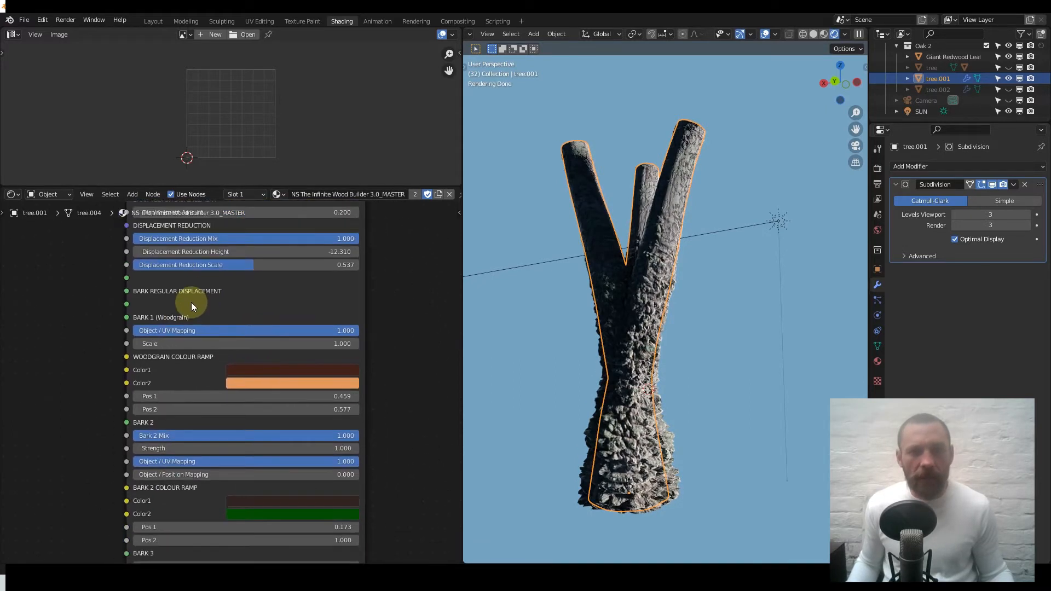
shift+scroll(204, 341, up, 10)
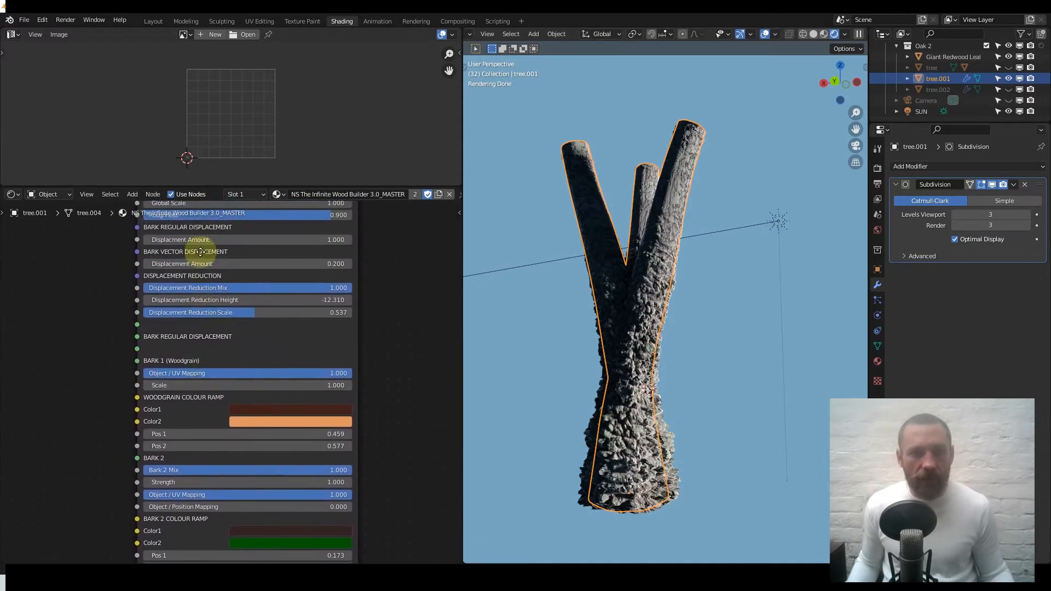
scroll(198, 338, up, 2)
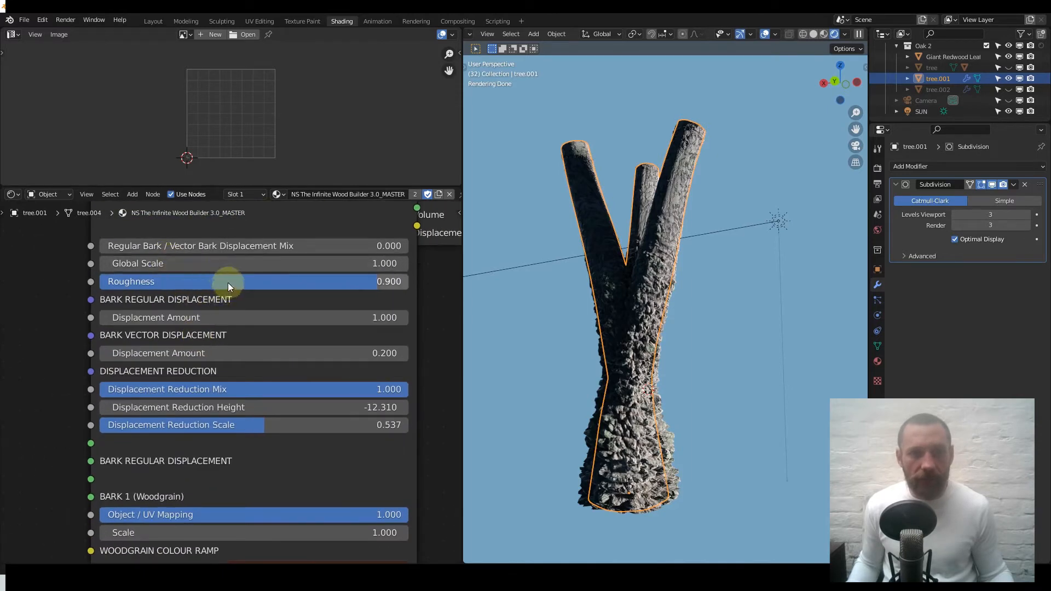
drag(195, 265, 297, 265)
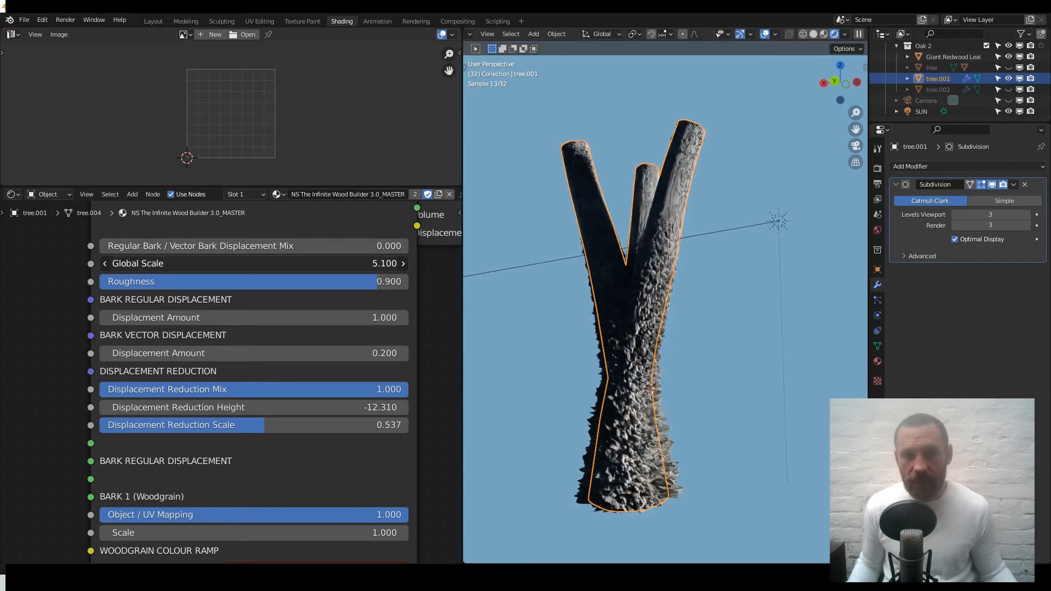
right_click(195, 265)
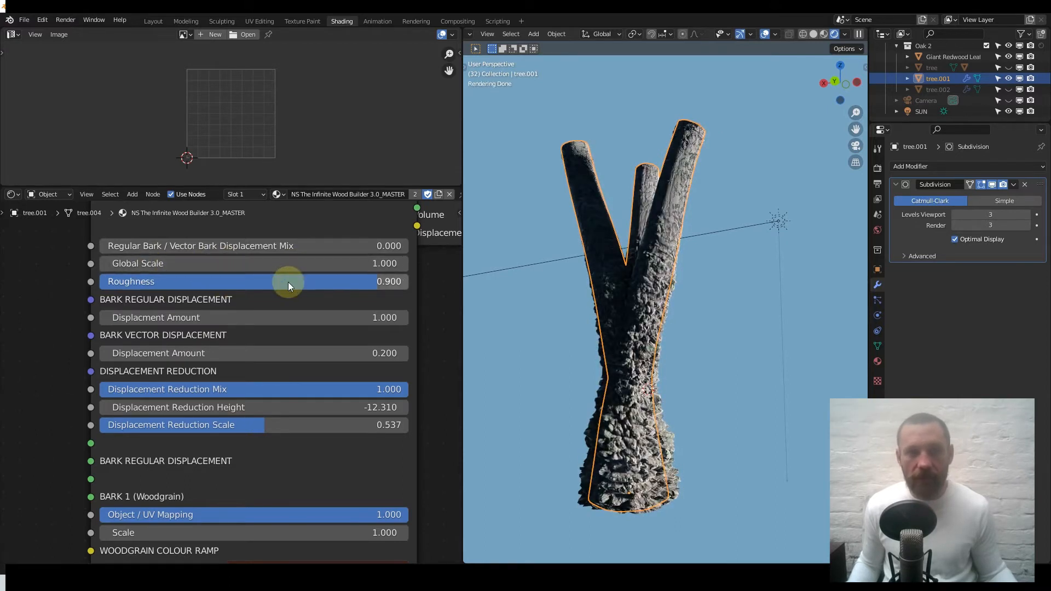
drag(361, 283, 125, 281)
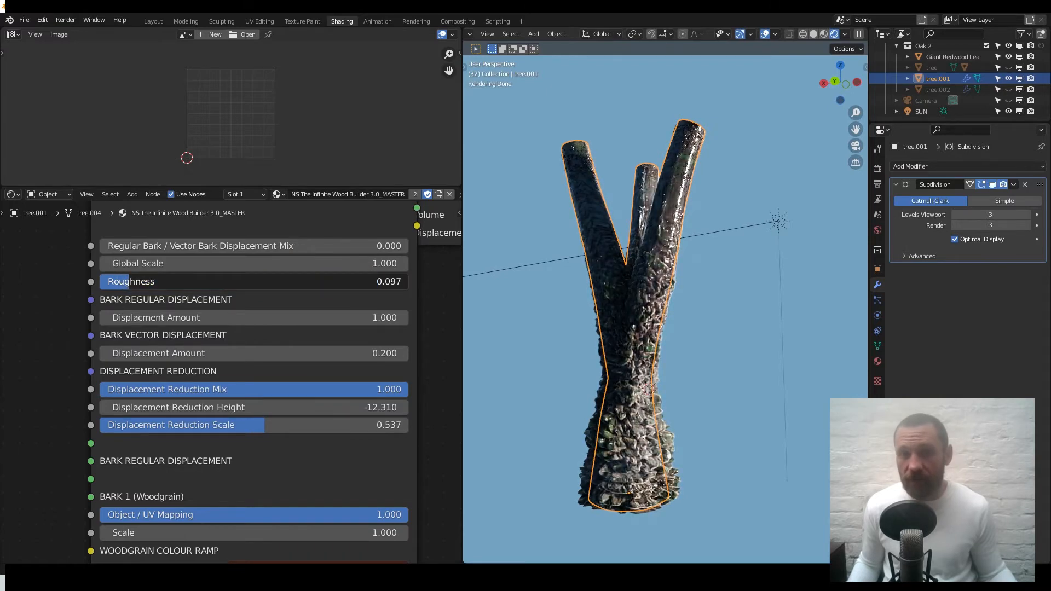
key(ctrl+z)
Set the regular bark's Bark 2 Mix to 0.000 and inspect the Bark 1 woodgrain on the trunk up close.
scroll(218, 412, down, 3)
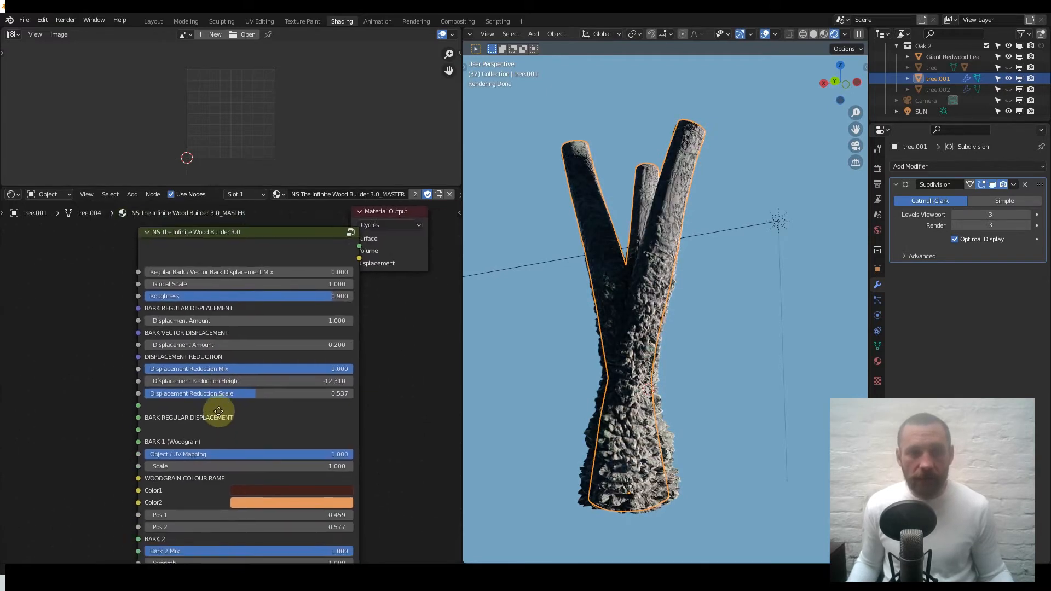
middle_drag(218, 412, 195, 257)
scroll(228, 375, up, 4)
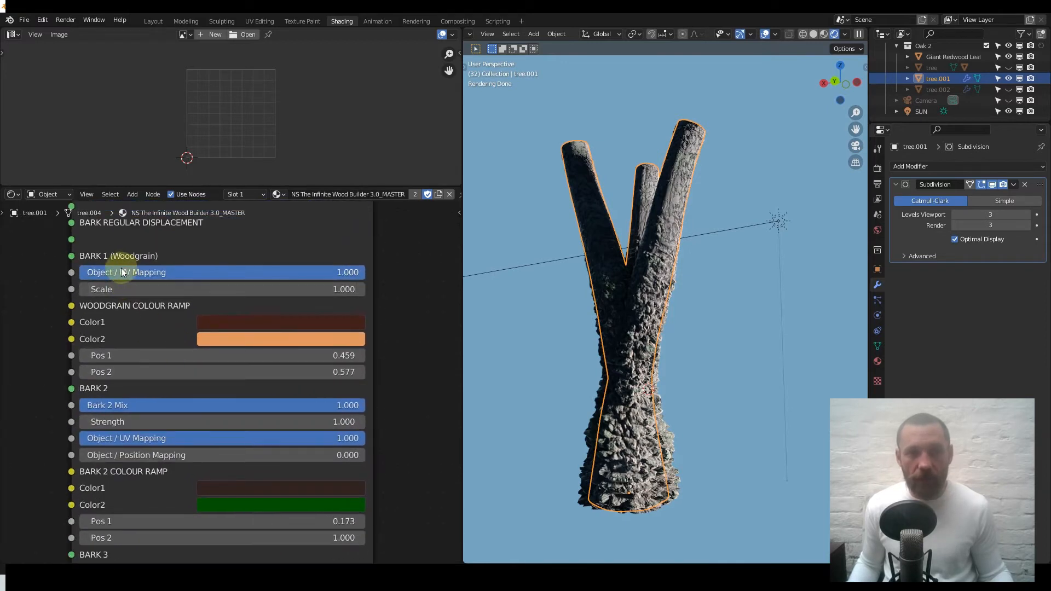
scroll(202, 426, down, 1)
middle_drag(194, 392, 165, 276)
drag(304, 288, 42, 287)
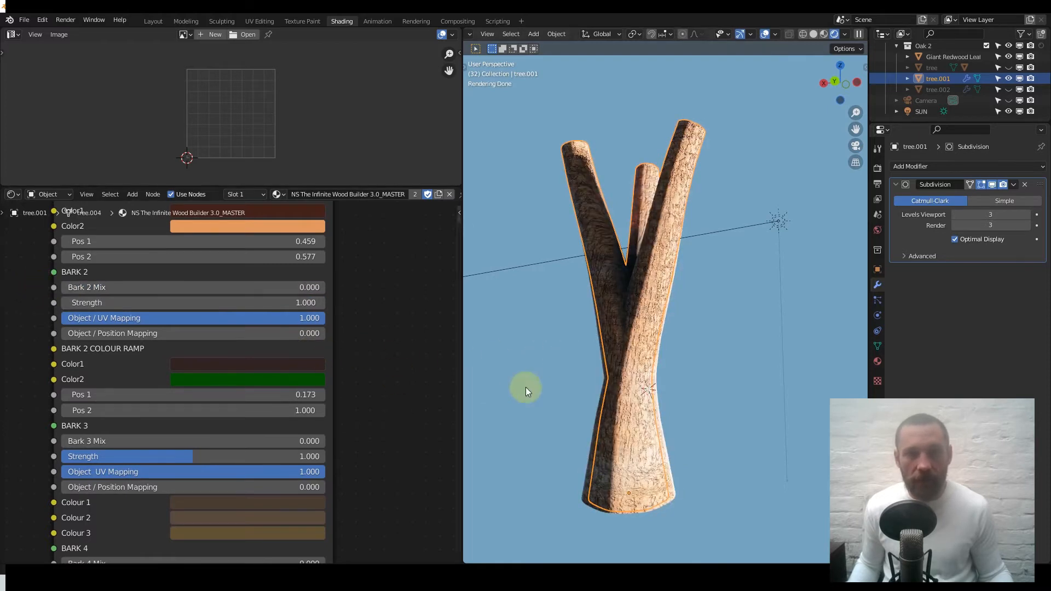
scroll(600, 399, up, 8)
scroll(585, 297, up, 2)
Look through the regular bark layers in the Infinite Wood Builder node, examining the mix and colour ramp settings up to Bark 8.
scroll(591, 324, down, 5)
scroll(590, 321, down, 3)
scroll(229, 324, down, 4)
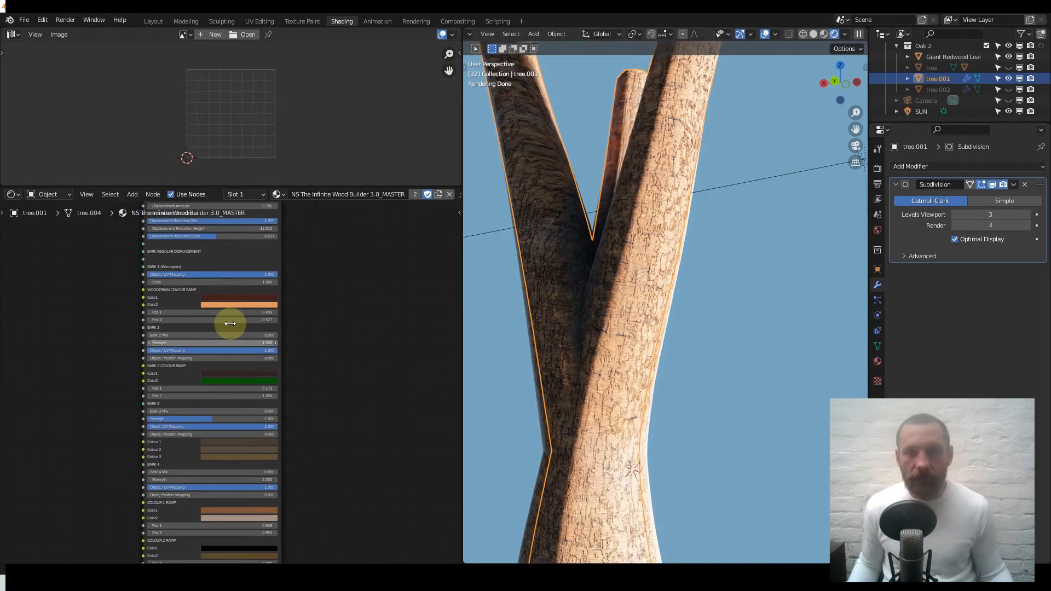
scroll(226, 342, down, 4)
middle_drag(220, 414, 212, 316)
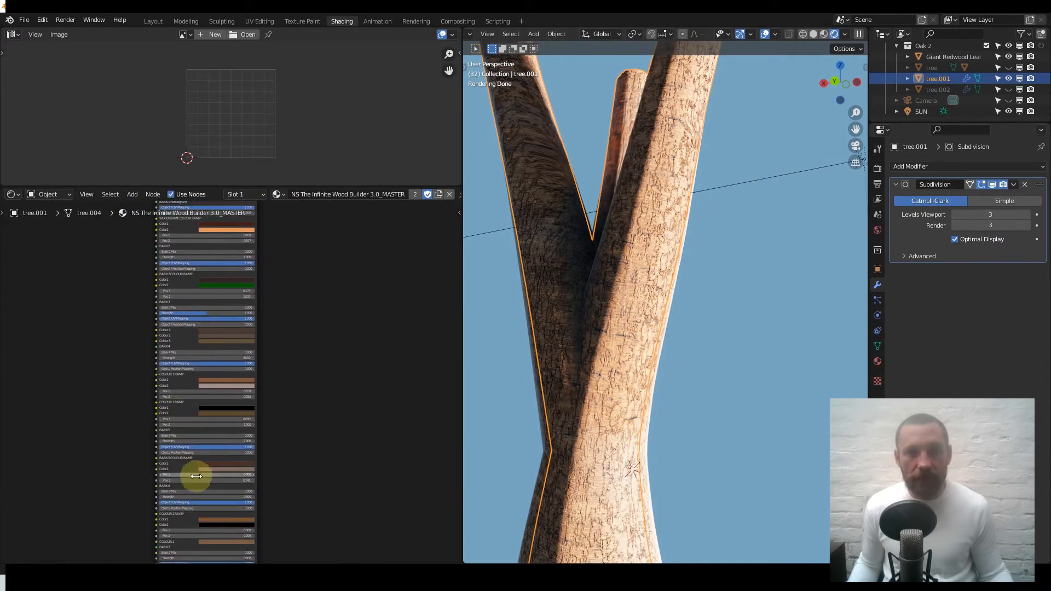
scroll(184, 392, up, 4)
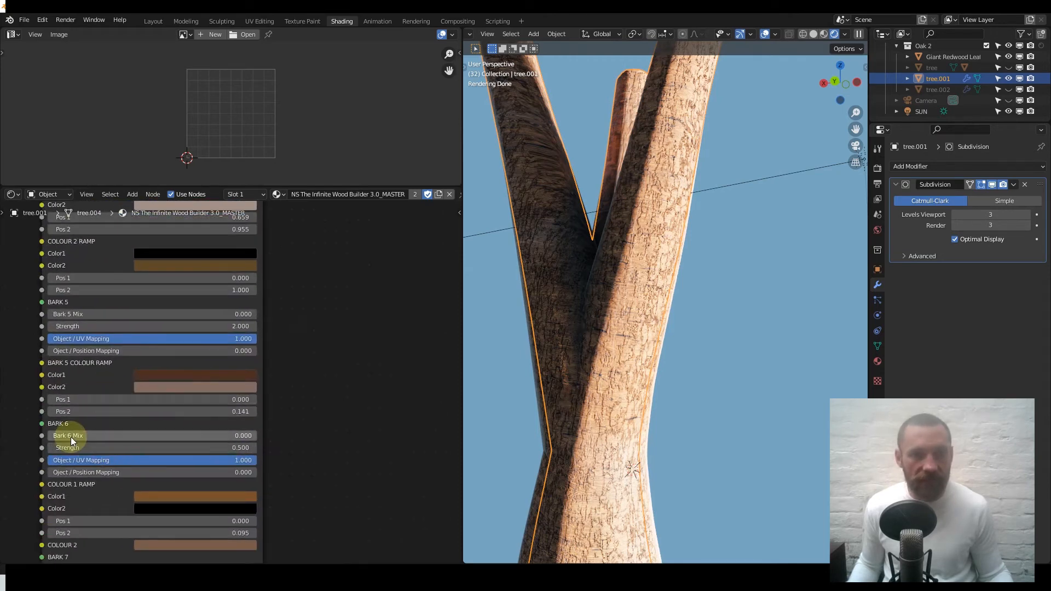
scroll(209, 384, down, 2)
mouse_move(190, 262)
middle_down()
mouse_move(192, 305)
mouse_move(186, 262)
middle_up()
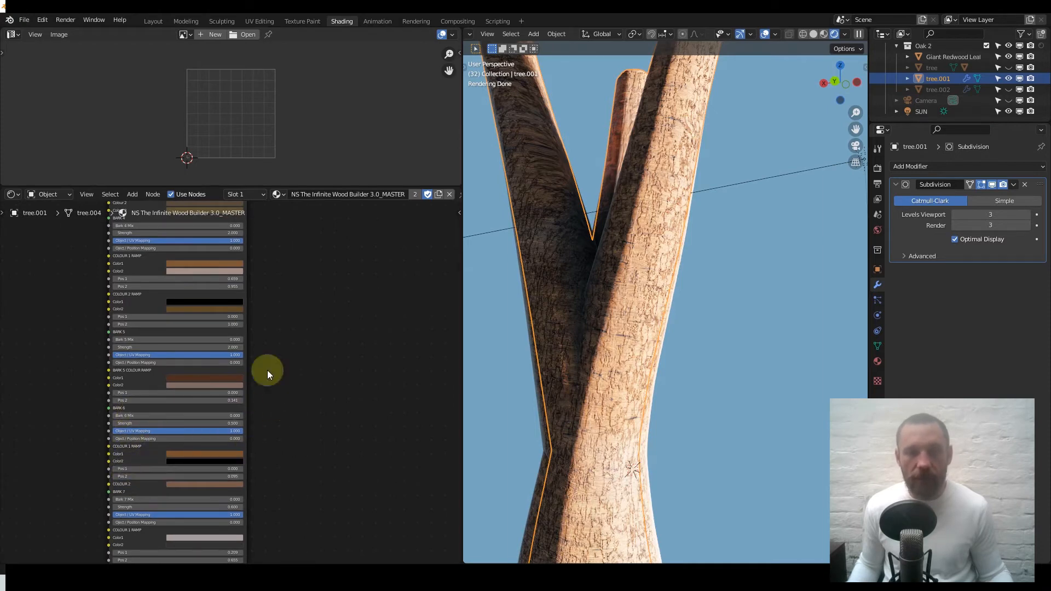
middle_drag(172, 308, 188, 263)
scroll(129, 403, up, 2)
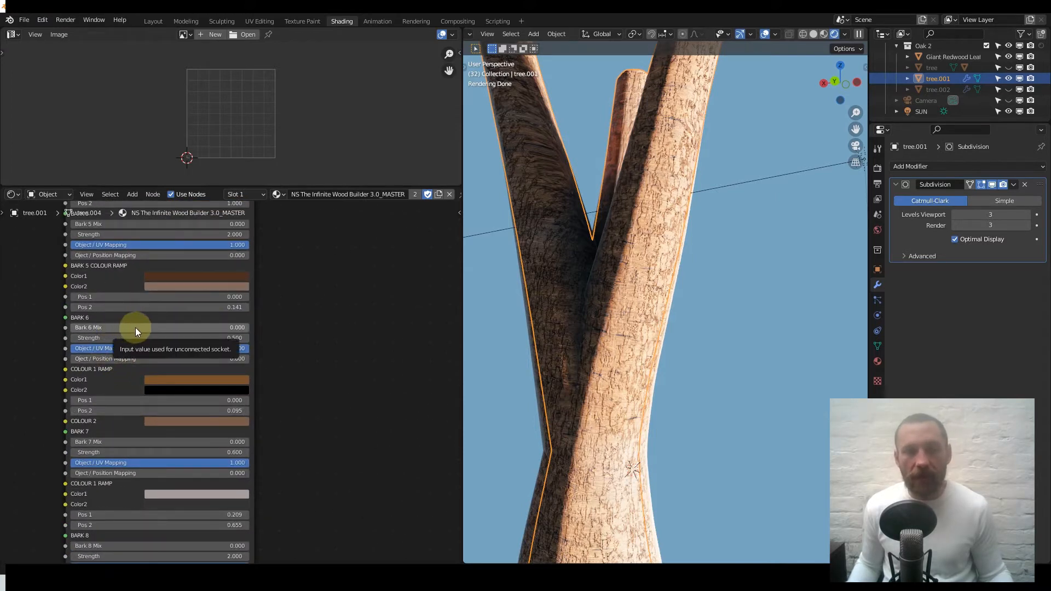
middle_drag(149, 291, 144, 354)
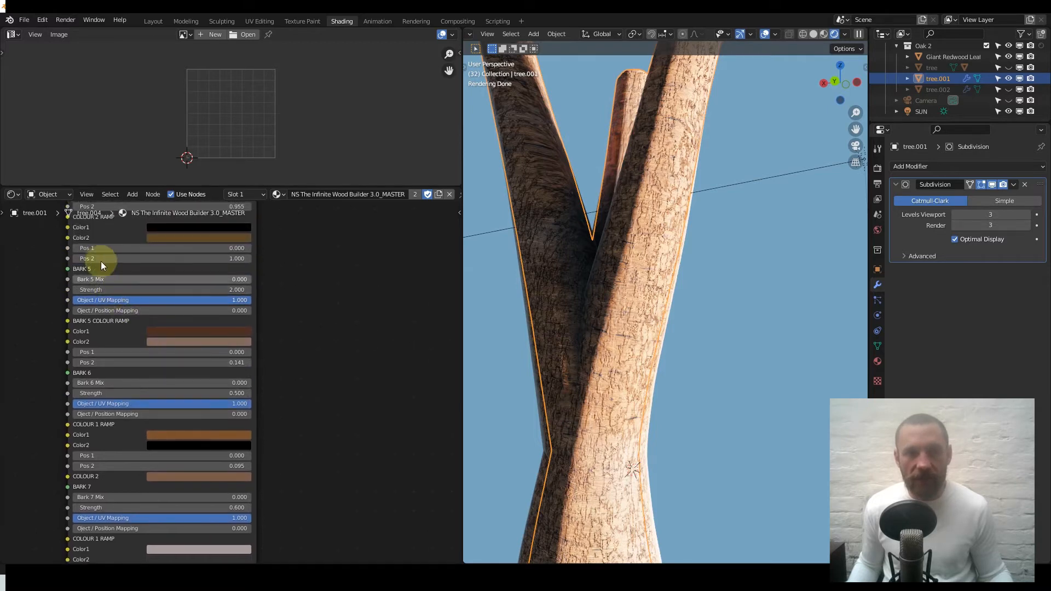
Look back through the regular bark layers in the Infinite Wood Builder node, examining their settings up to the Bark 1 woodgrain colour ramp.
scroll(191, 282, down, 2)
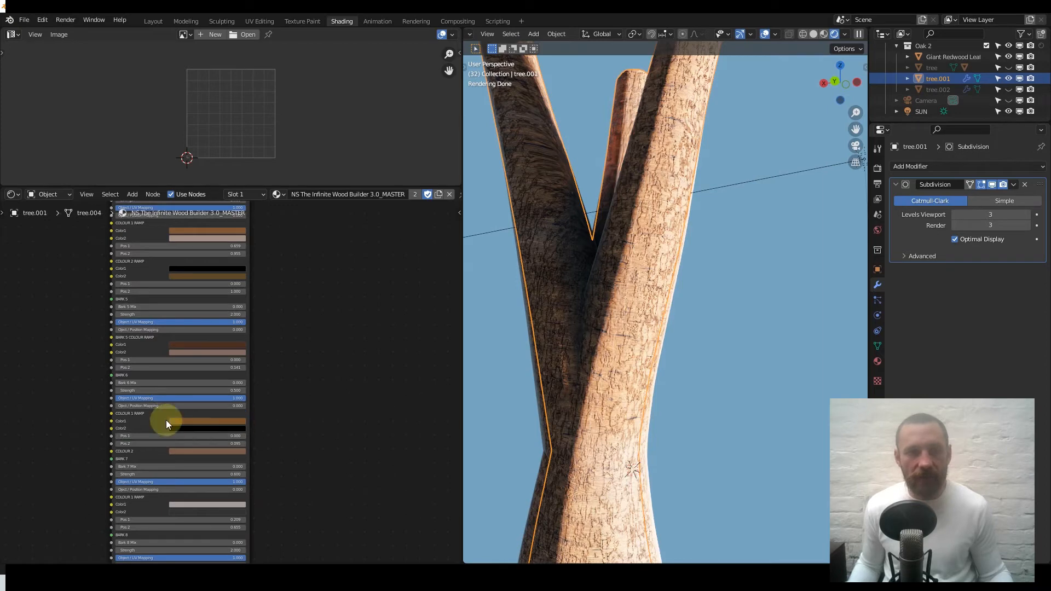
middle_drag(157, 280, 160, 352)
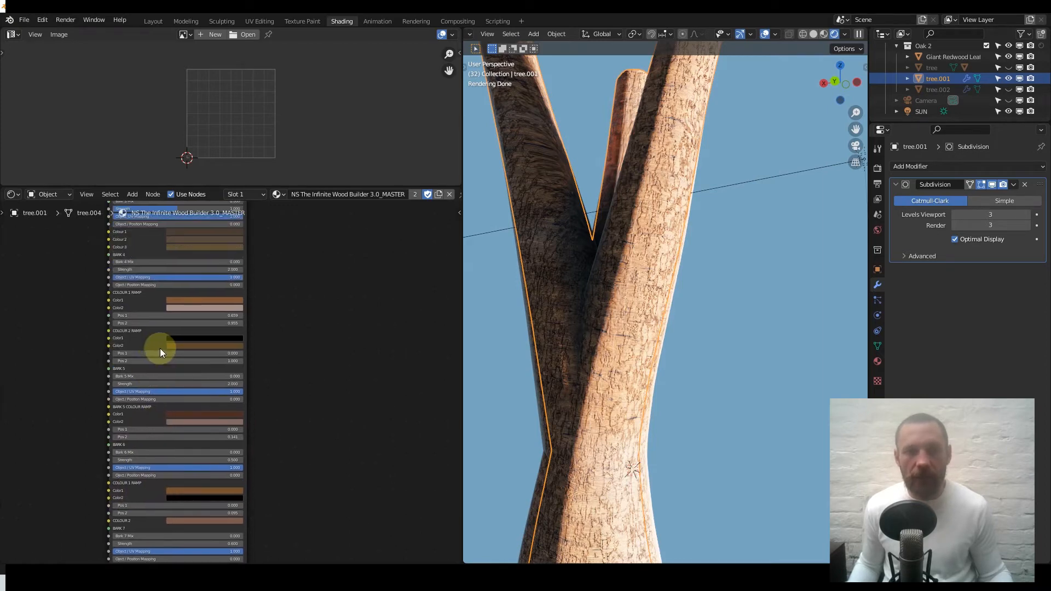
scroll(231, 284, up, 5)
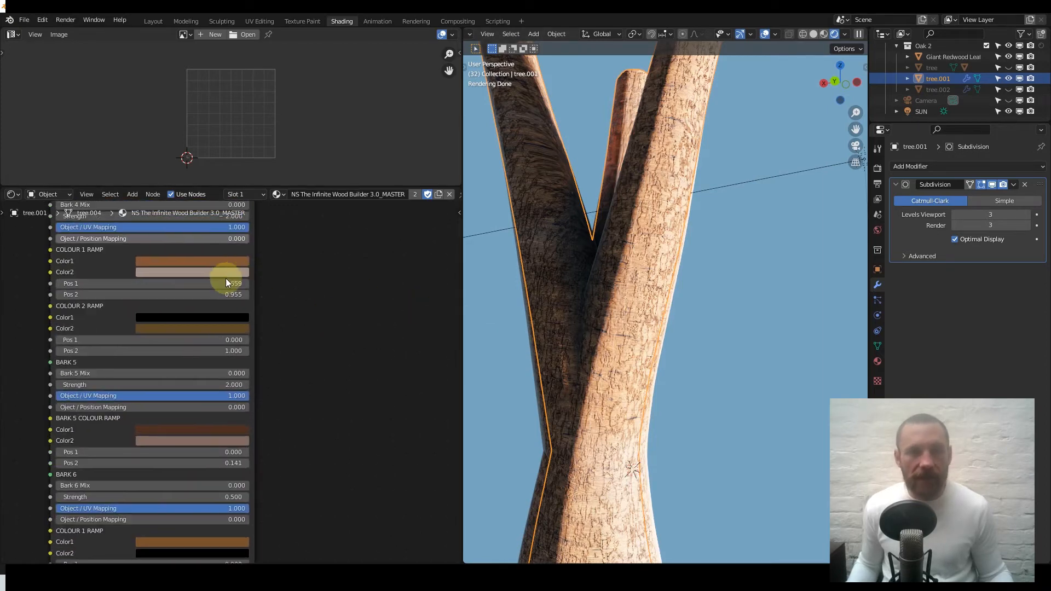
middle_drag(186, 288, 209, 365)
scroll(197, 313, up, 2)
scroll(176, 268, down, 4)
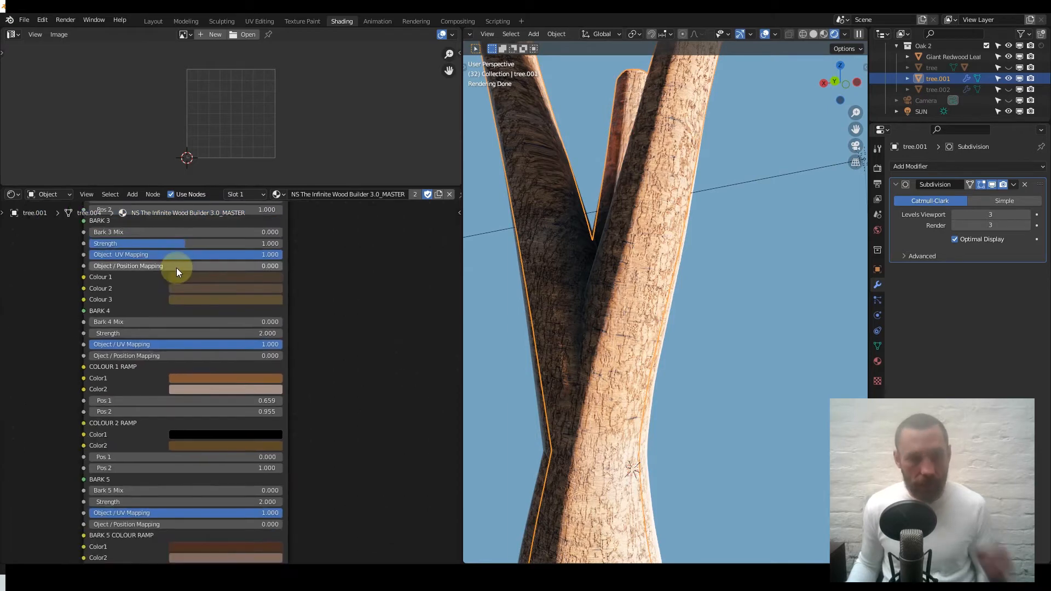
middle_drag(177, 267, 182, 442)
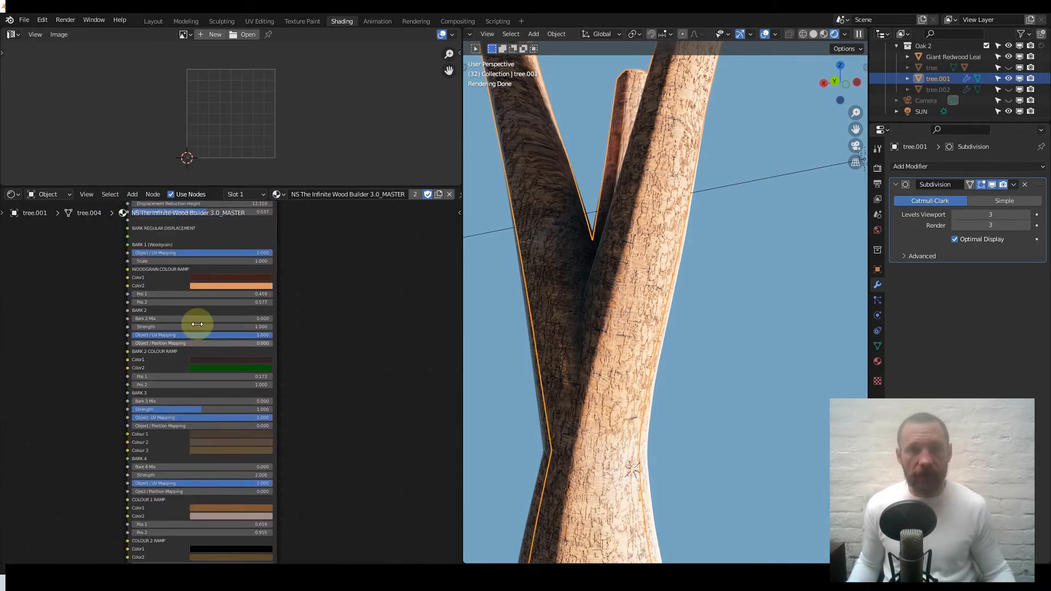
scroll(193, 330, up, 5)
middle_drag(206, 281, 206, 359)
scroll(206, 359, up, 4)
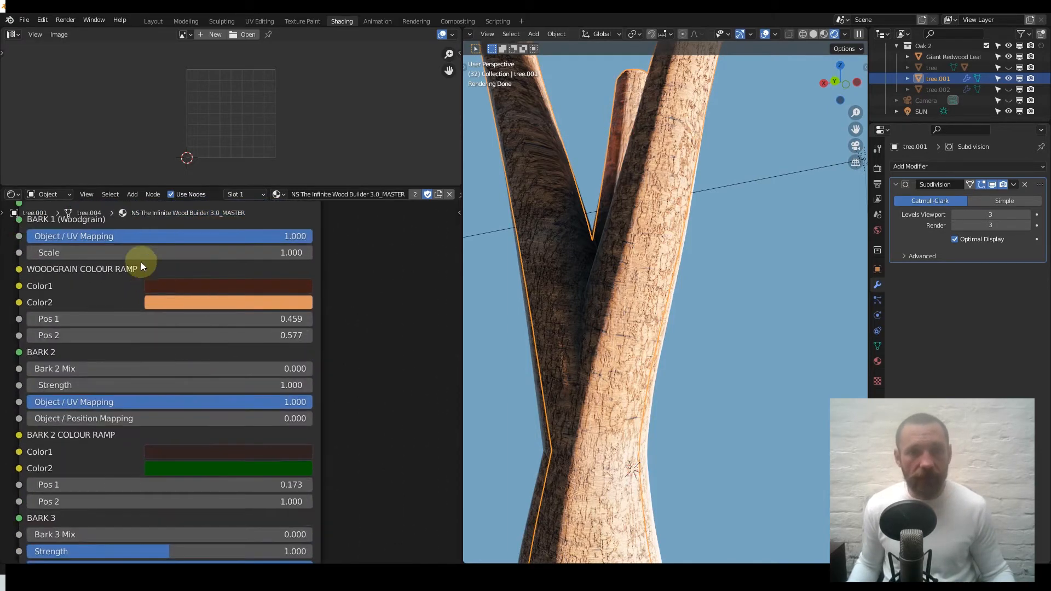
scroll(189, 244, up, 1)
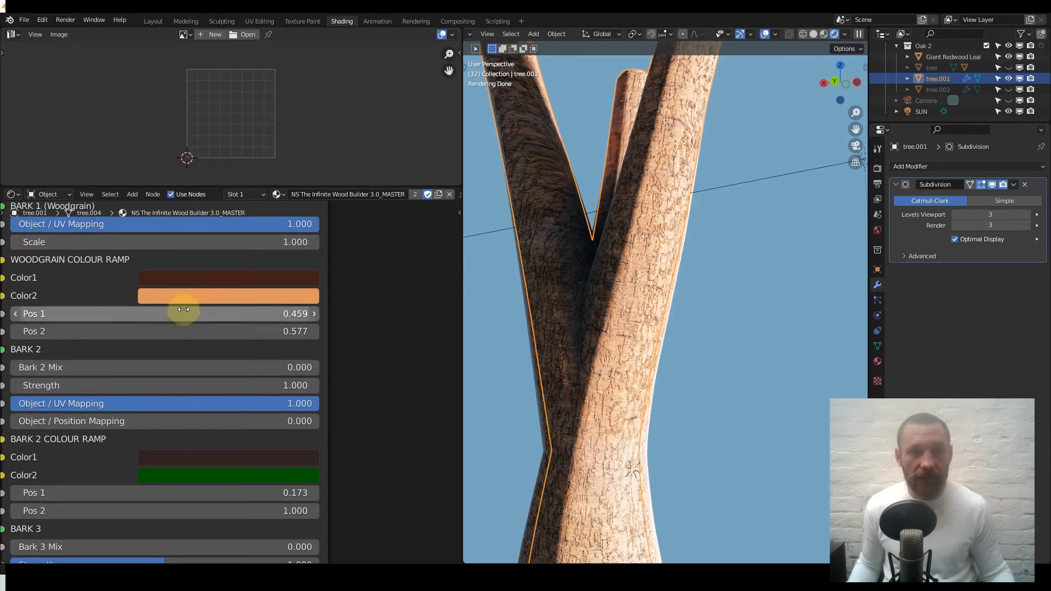
Try a higher Pos 2 and a Pos 1 of 0.000 on the Woodgrain Colour Ramp, cancelling each change.
scroll(196, 326, down, 1)
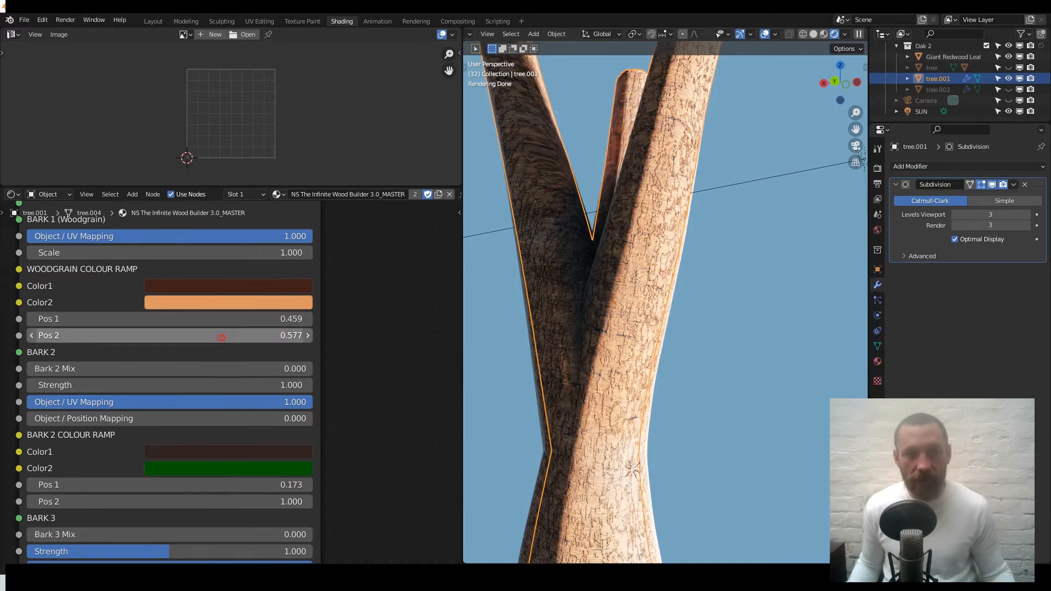
drag(222, 338, 309, 338)
right_click(223, 337)
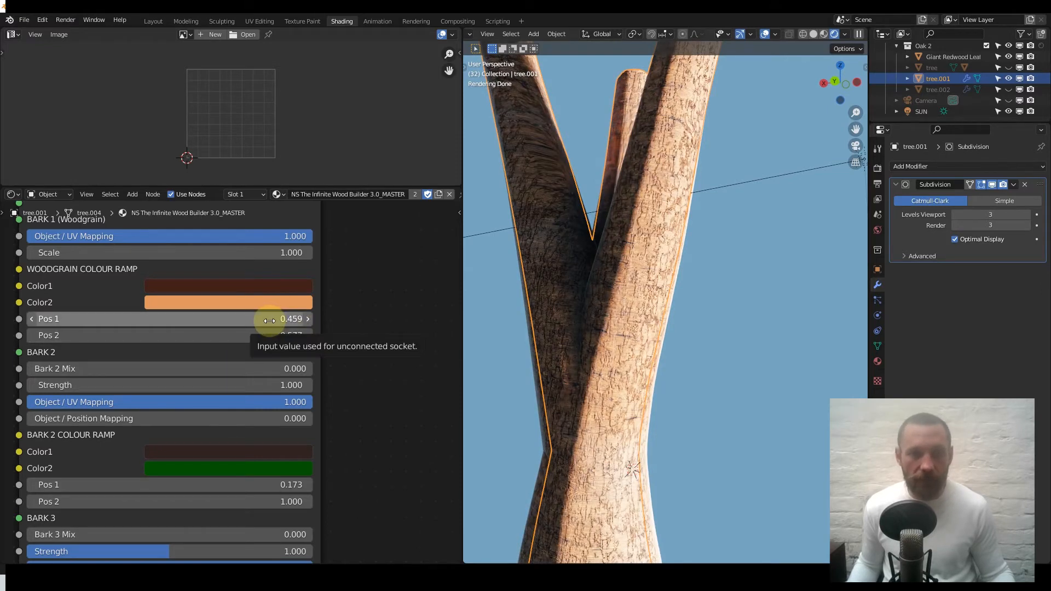
drag(269, 320, 230, 321)
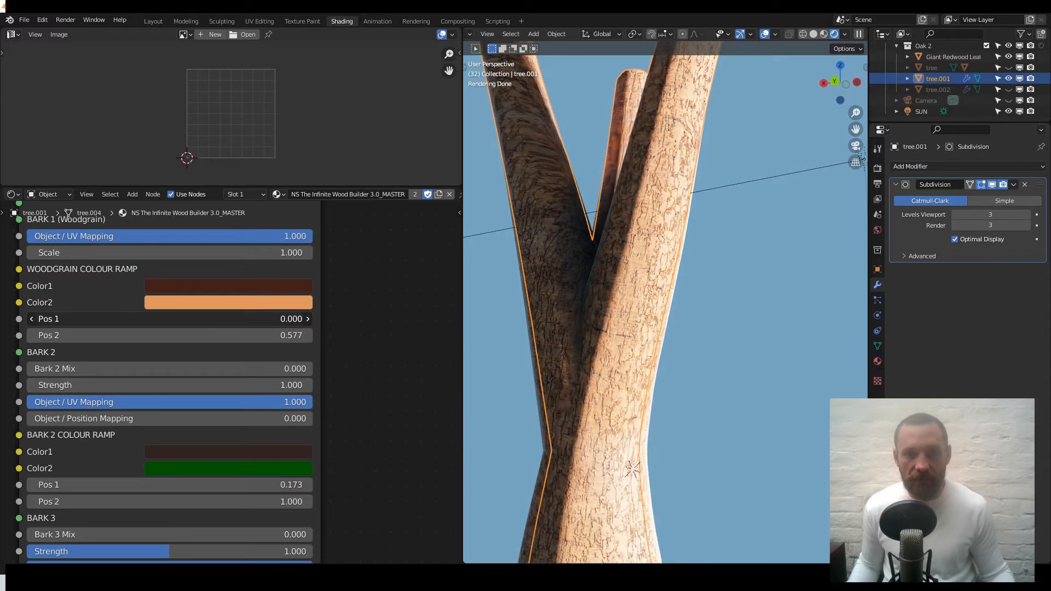
right_click(269, 321)
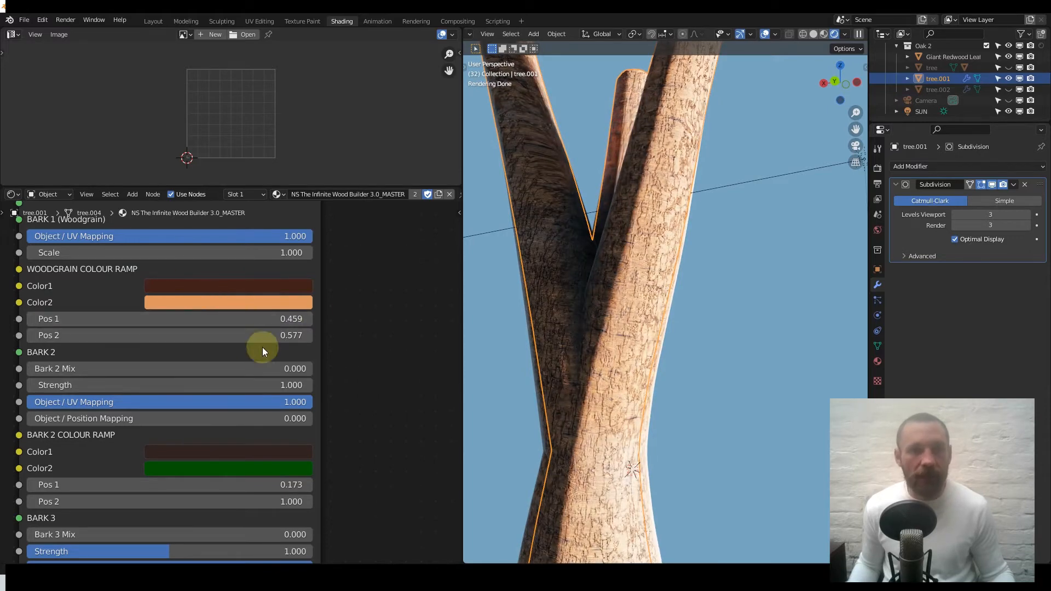
Set the Bark 2 Mix and the Bark 2 Object / Position Mapping to 1.000.
middle_drag(274, 403, 281, 330)
drag(71, 300, 313, 295)
scroll(537, 359, down, 5)
shift+middle_drag(562, 406, 545, 348)
shift+scroll(225, 318, down, 3)
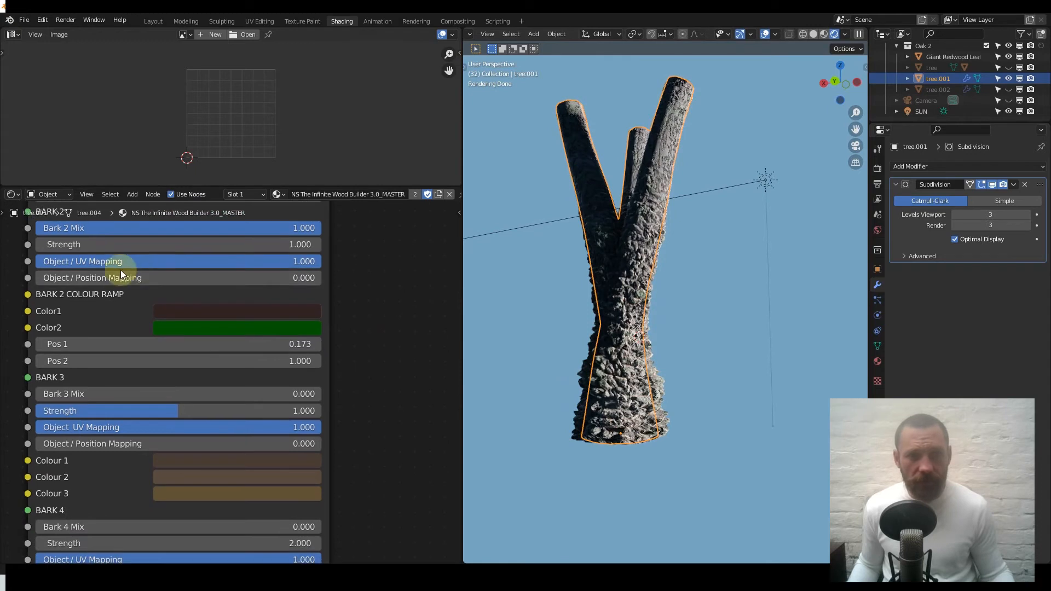
drag(301, 261, 323, 262)
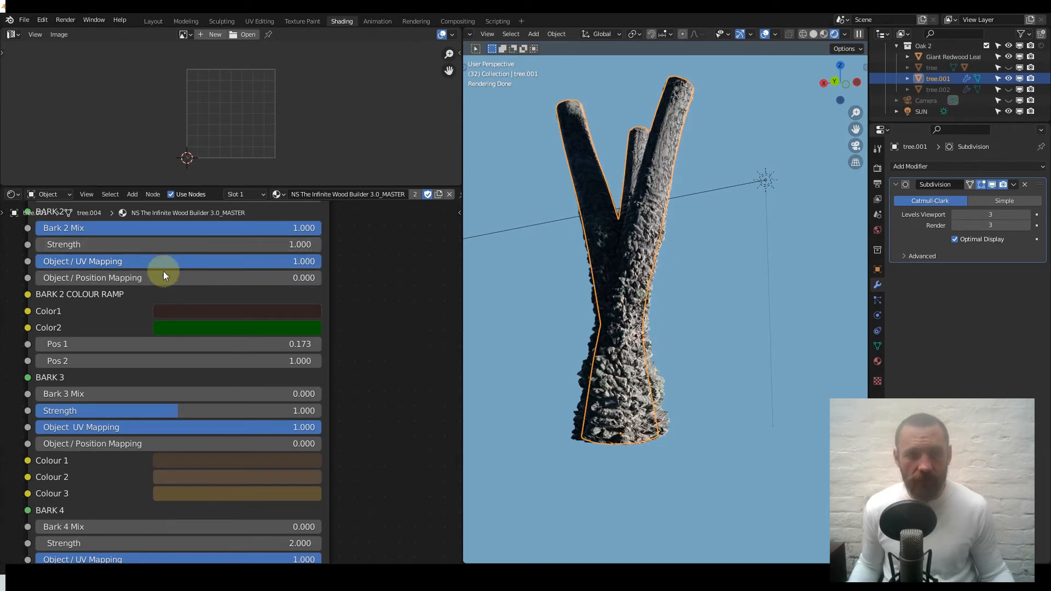
drag(116, 278, 230, 278)
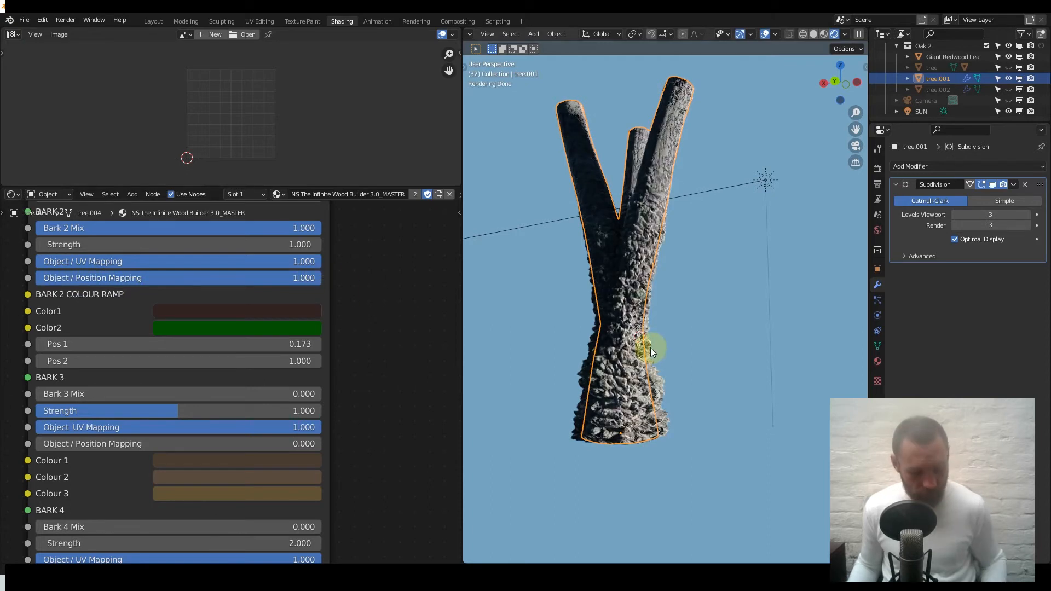
Duplicate the trunk along the X axis and move the copy further along X, clear of the original.
key(shift+d)
key(x)
click(695, 342)
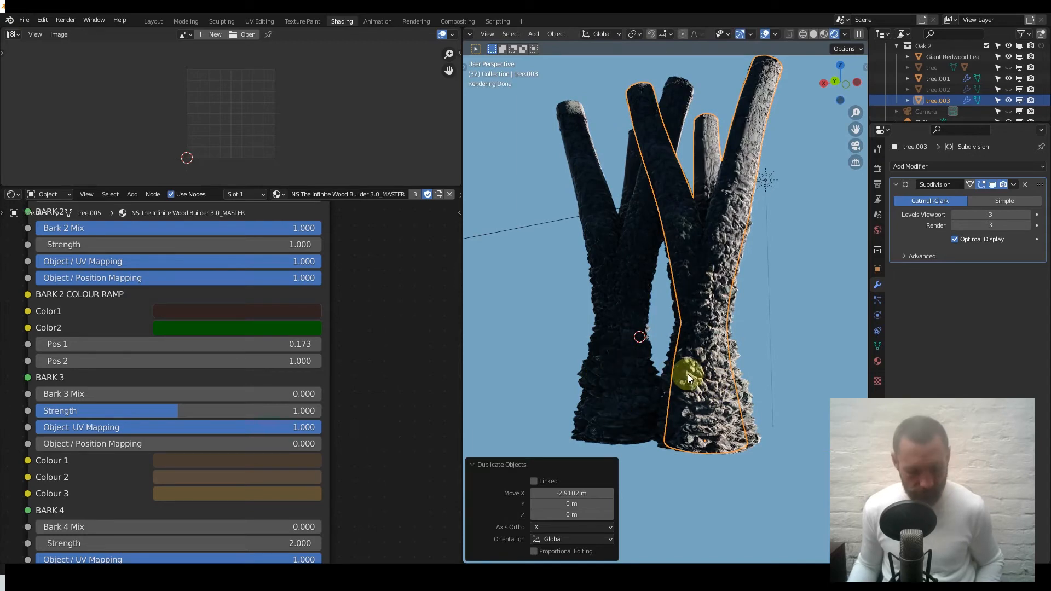
key(g)
key(x)
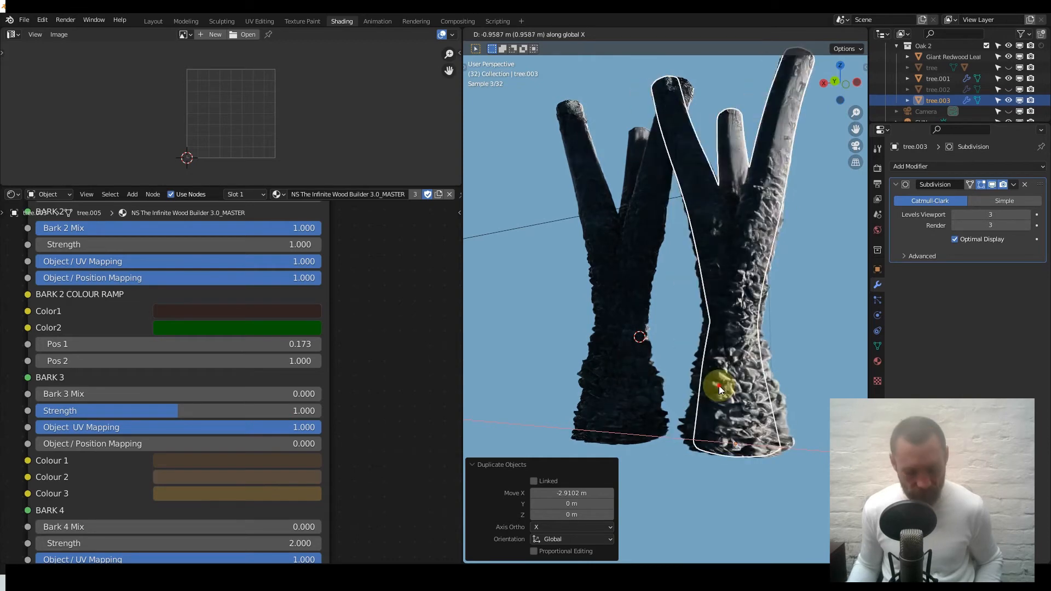
click(717, 388)
Delete the duplicate trunk and select the original trunk again.
key(x)
click(660, 388)
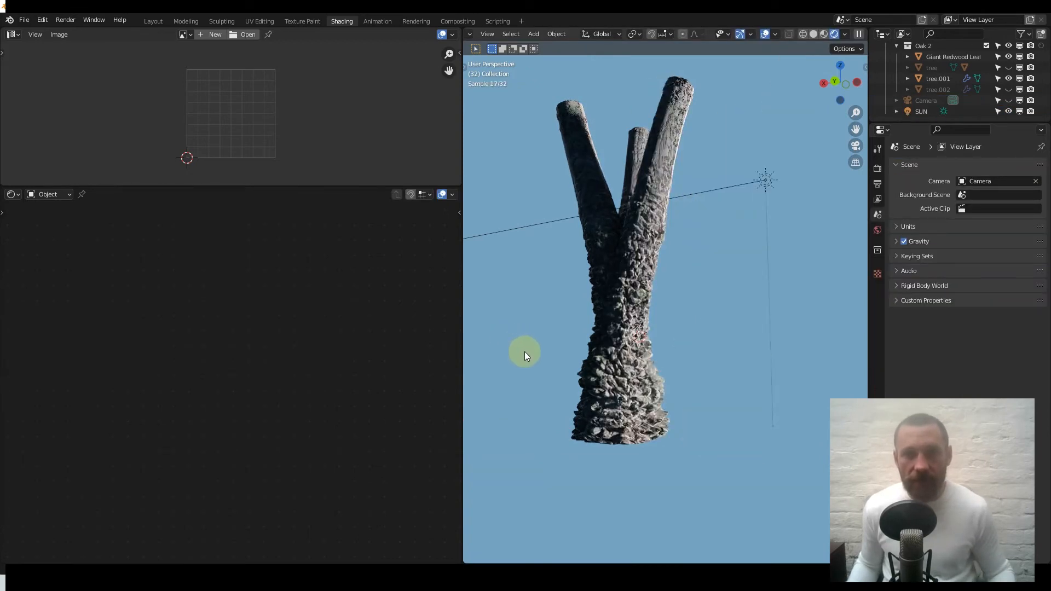
click(648, 389)
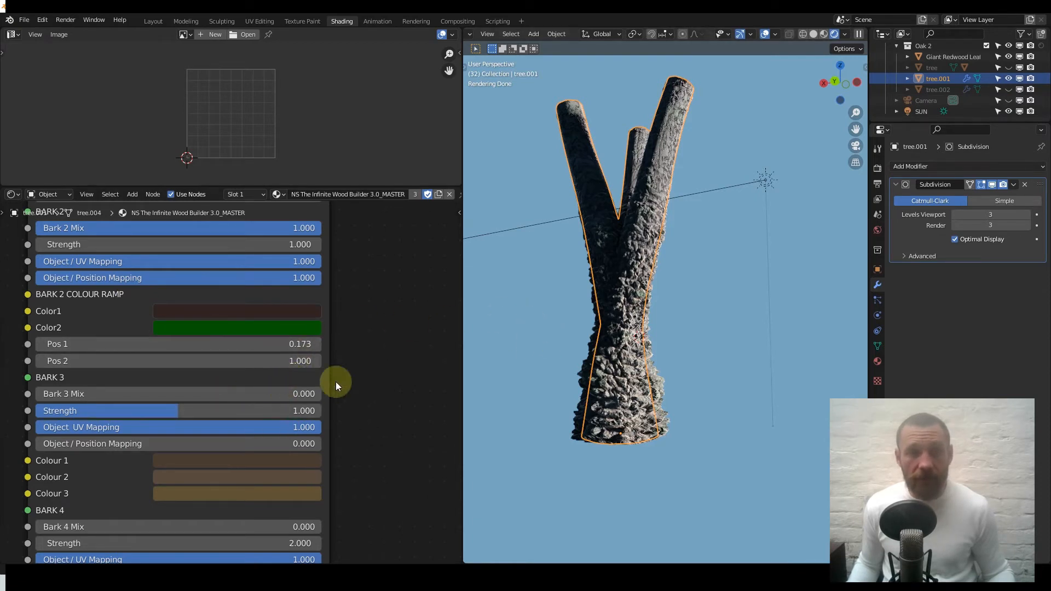
Set the Bark 2 Mix to 0.000 and the Bark 3 Mix to 1.000 to preview Bark 3 on the trunk.
drag(175, 228, 38, 227)
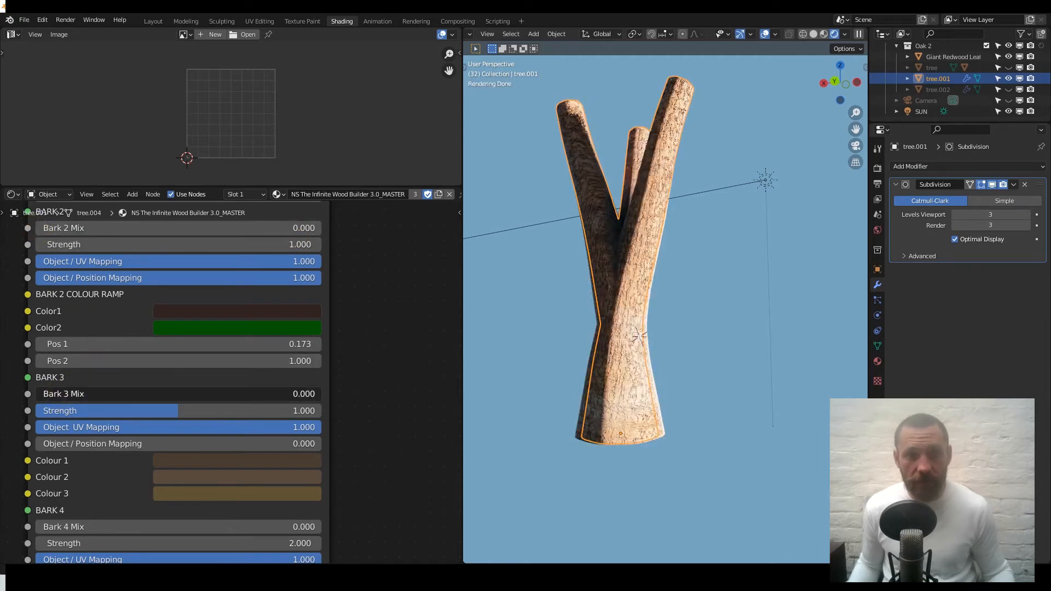
drag(181, 394, 315, 390)
scroll(708, 363, up, 3)
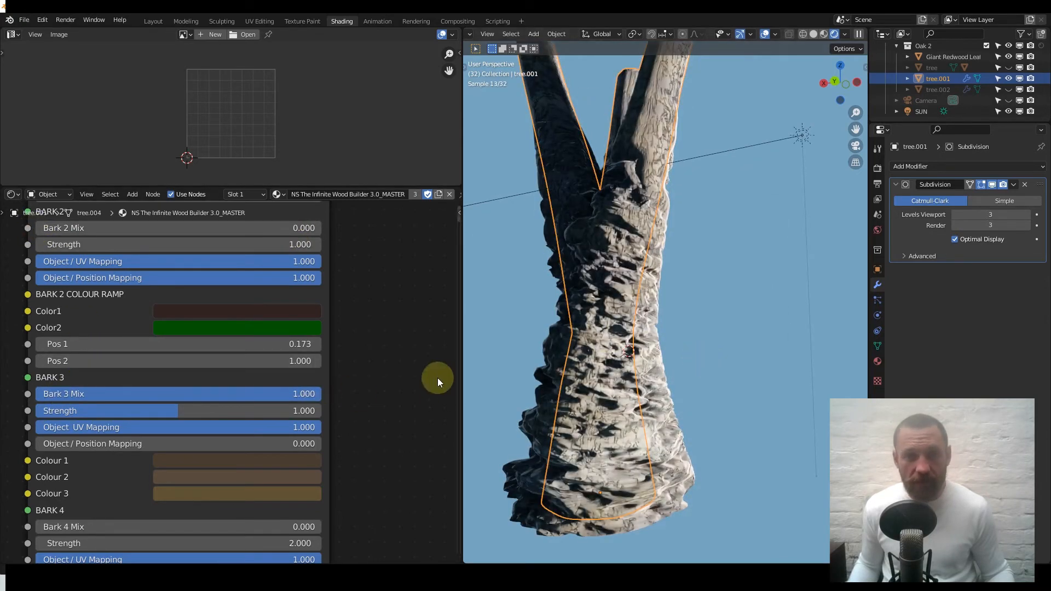
Switch the preview to Bark 4 by setting the Bark 3 Mix to 0.000 and the Bark 4 Mix to 1.000.
scroll(335, 364, down, 6)
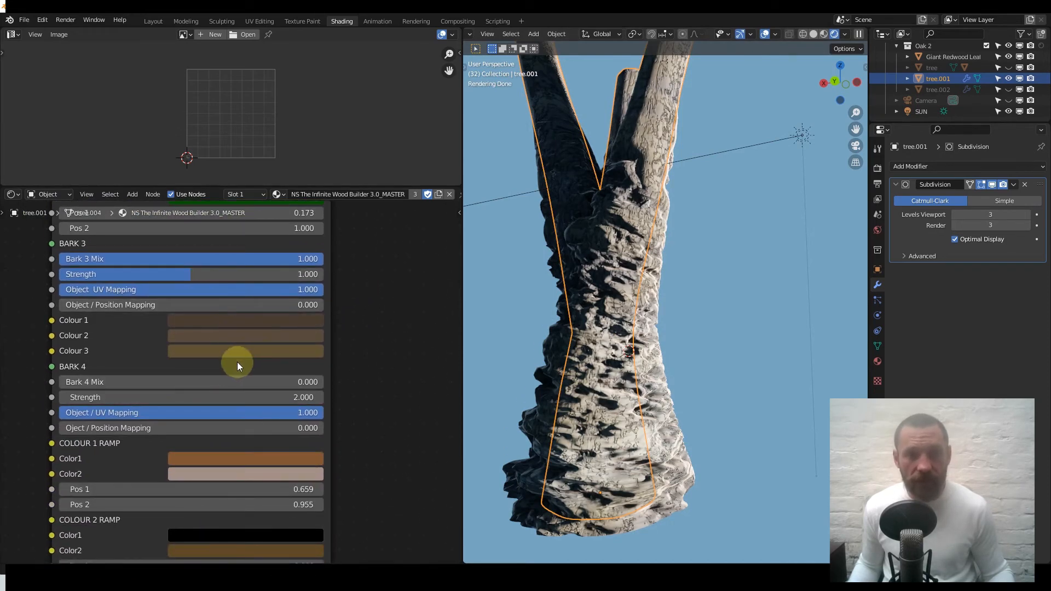
scroll(219, 358, down, 5)
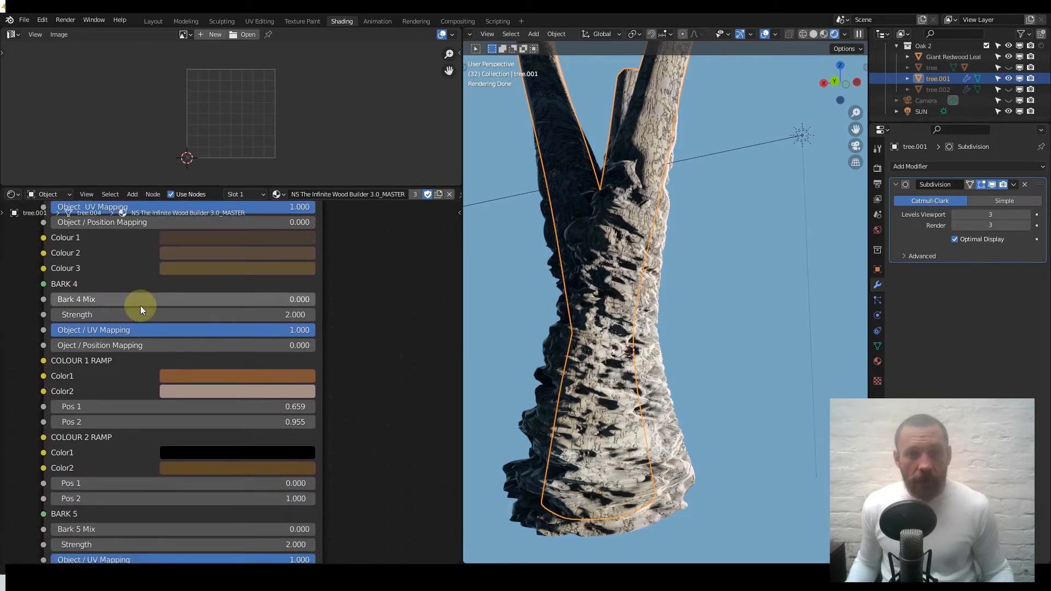
scroll(111, 304, down, 2)
scroll(188, 305, up, 2)
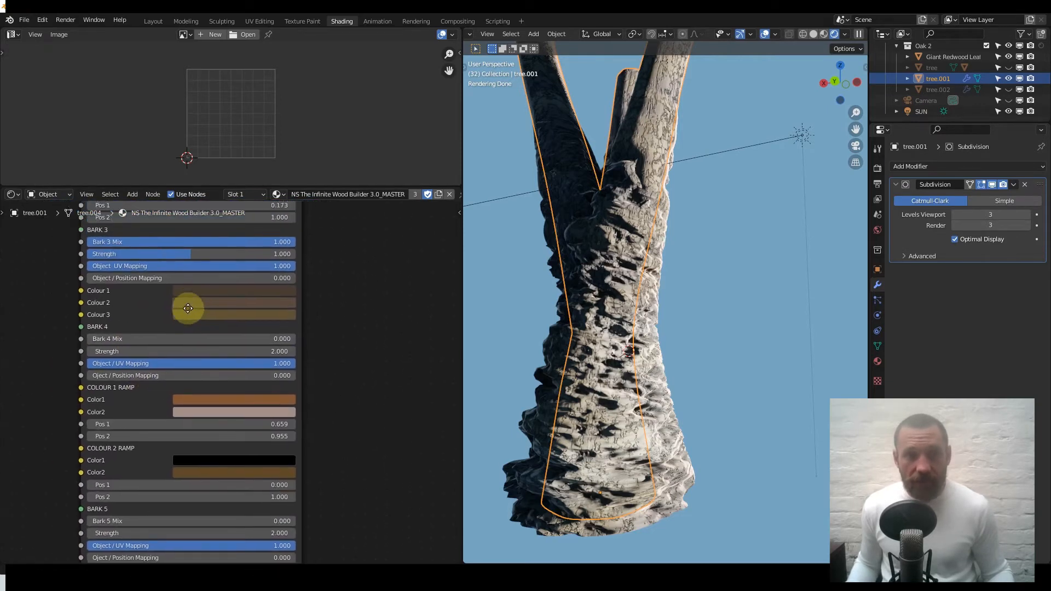
drag(258, 257, 109, 258)
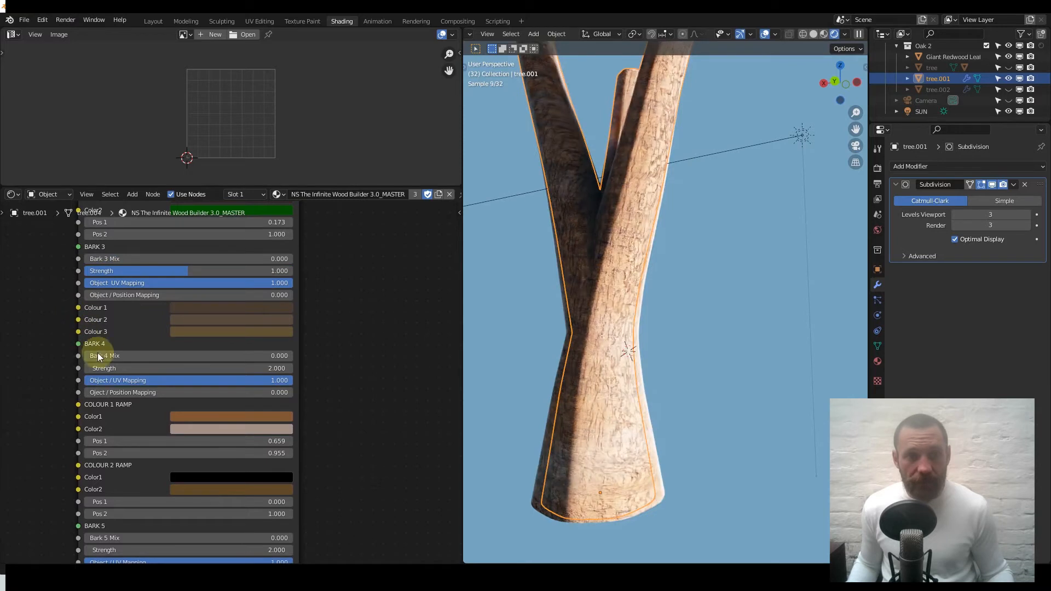
drag(98, 356, 292, 356)
Set the Bark 4 Mix to 0.000 and the Bark 5 Mix to 1.000 to preview Bark 5 on the trunk.
middle_drag(215, 364, 286, 246)
drag(321, 233, 112, 233)
middle_drag(155, 364, 154, 291)
drag(132, 346, 322, 347)
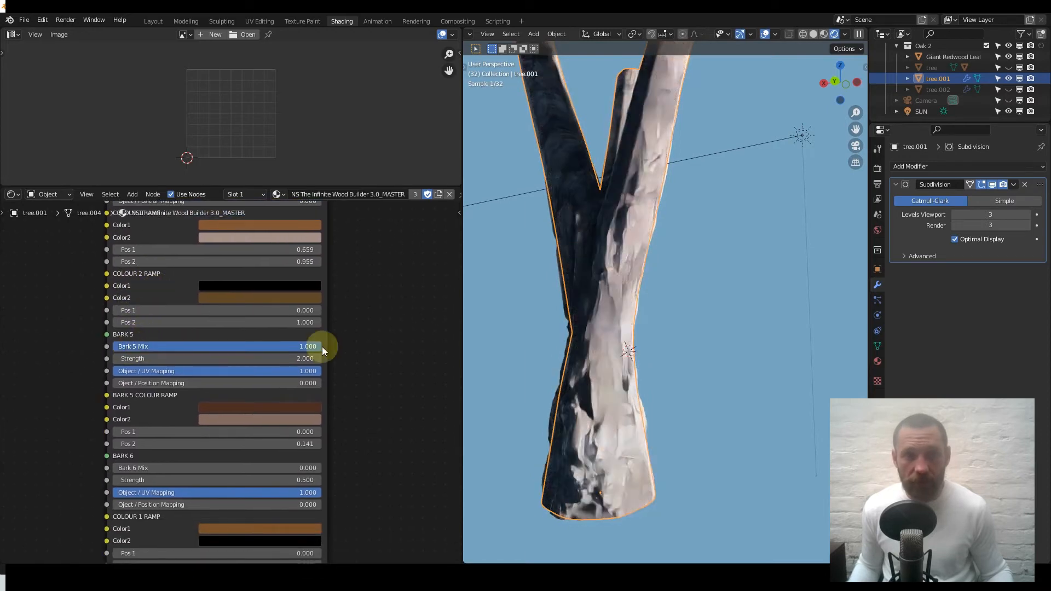
Replace Bark 5 with Bark 6 by setting the Bark 5 Mix to 0.000 and the Bark 6 Mix to 1.000.
drag(313, 346, 104, 356)
middle_drag(147, 391, 134, 248)
drag(124, 326, 322, 326)
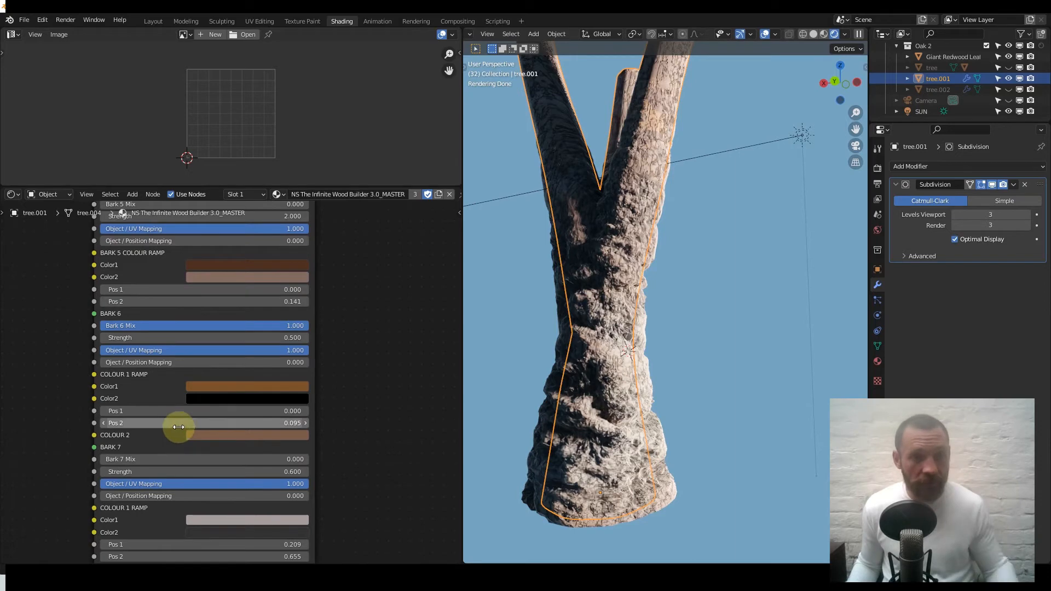
Set the Bark 6 Mix to 0.000 and the Bark 7 Mix to 1.000 to preview Bark 7 on the trunk.
middle_drag(175, 427, 172, 336)
drag(272, 234, 98, 236)
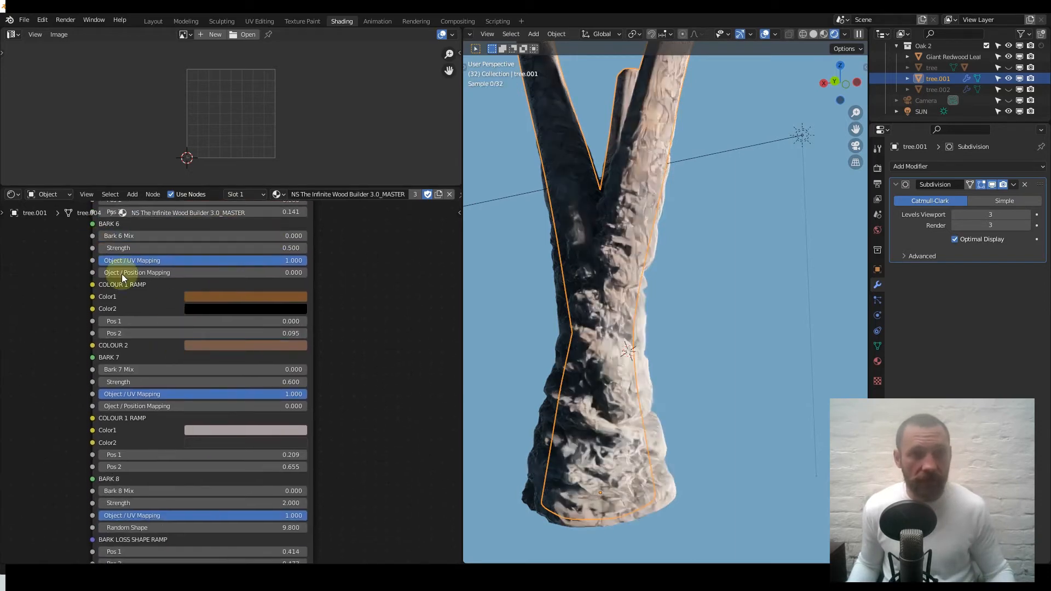
drag(122, 369, 307, 369)
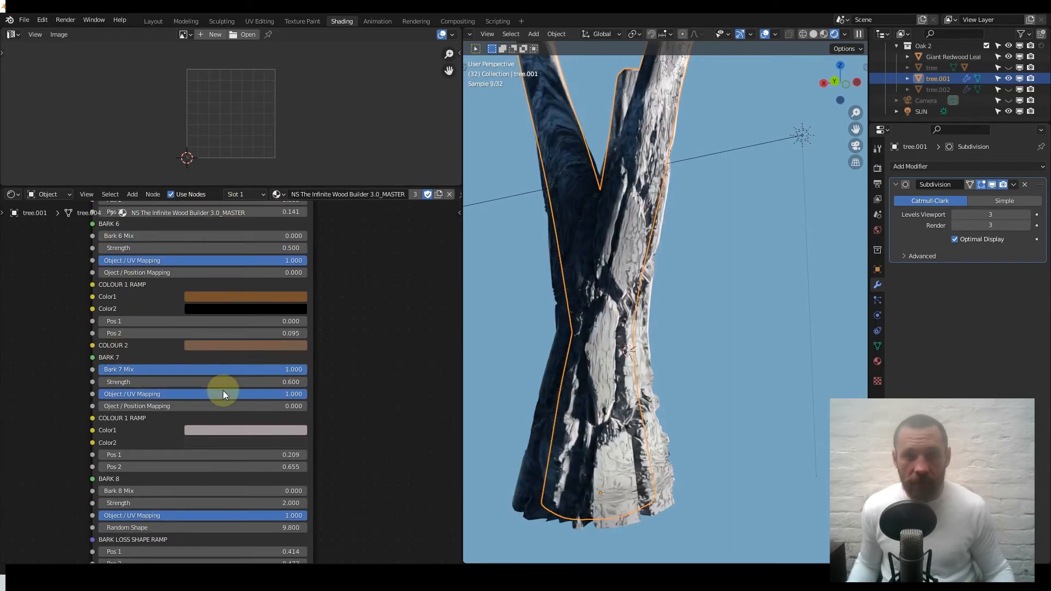
Set the Bark 7 Mix to 0.000 and the Bark 8 Mix to 1.000, and inspect Bark 8 on the trunk up close.
scroll(222, 390, down, 1)
middle_drag(234, 390, 258, 278)
drag(287, 275, 112, 275)
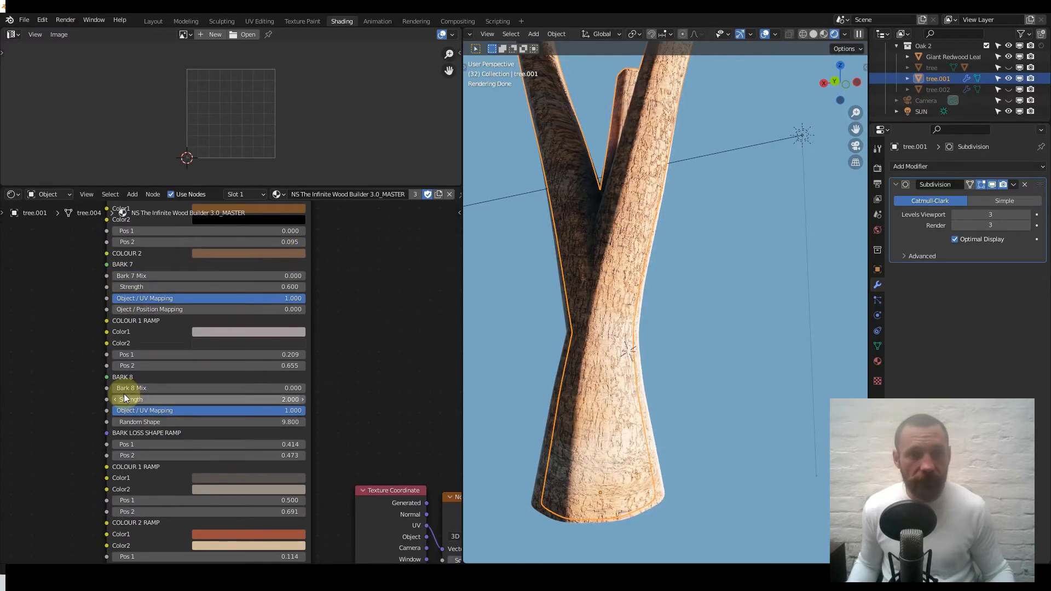
drag(123, 388, 305, 389)
scroll(596, 354, up, 5)
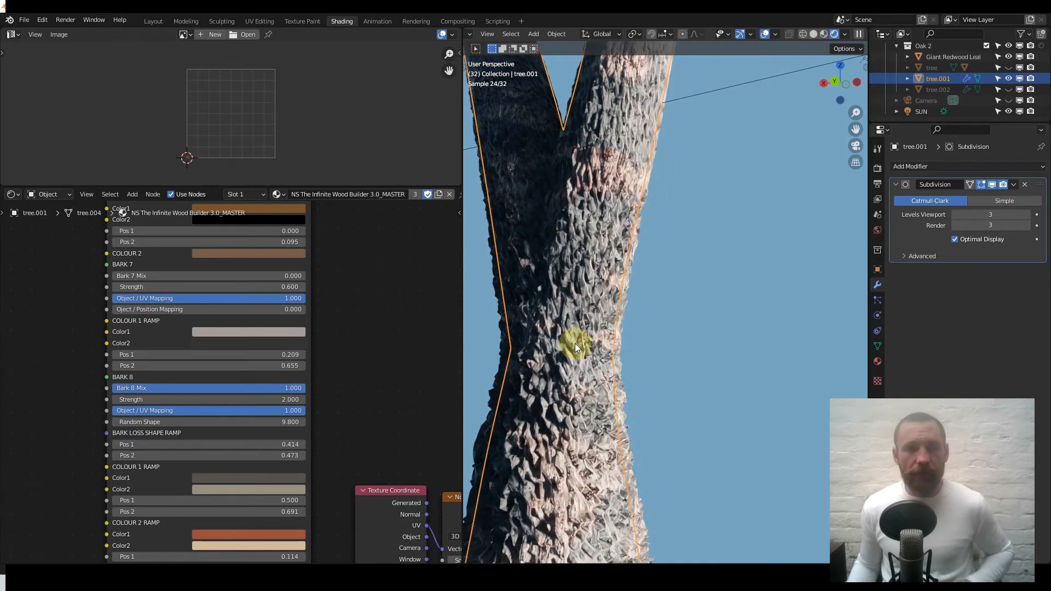
Lower the Bark 8 Mix to 0.616 and raise the Bark 7 Mix to blend the two bark layers on the trunk.
scroll(306, 323, down, 1)
middle_drag(237, 357, 250, 407)
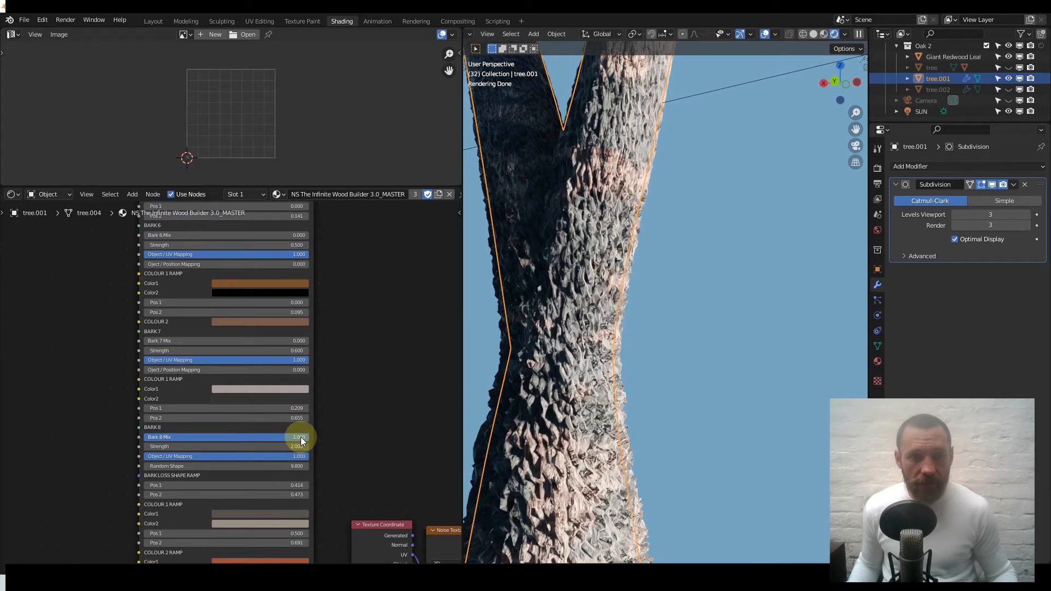
scroll(301, 437, up, 1)
drag(308, 447, 246, 444)
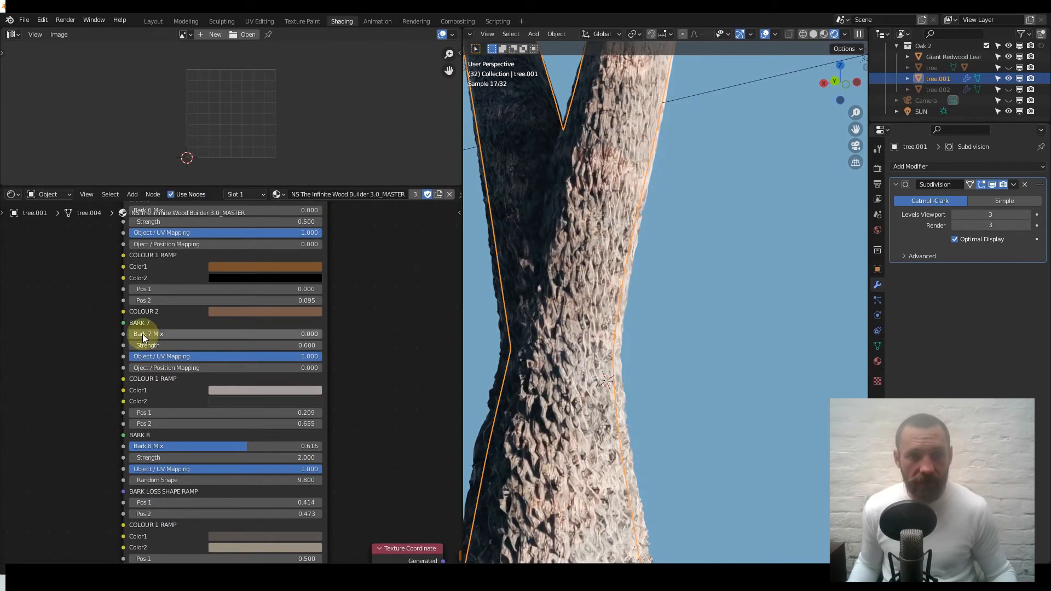
drag(146, 333, 305, 334)
scroll(541, 361, down, 5)
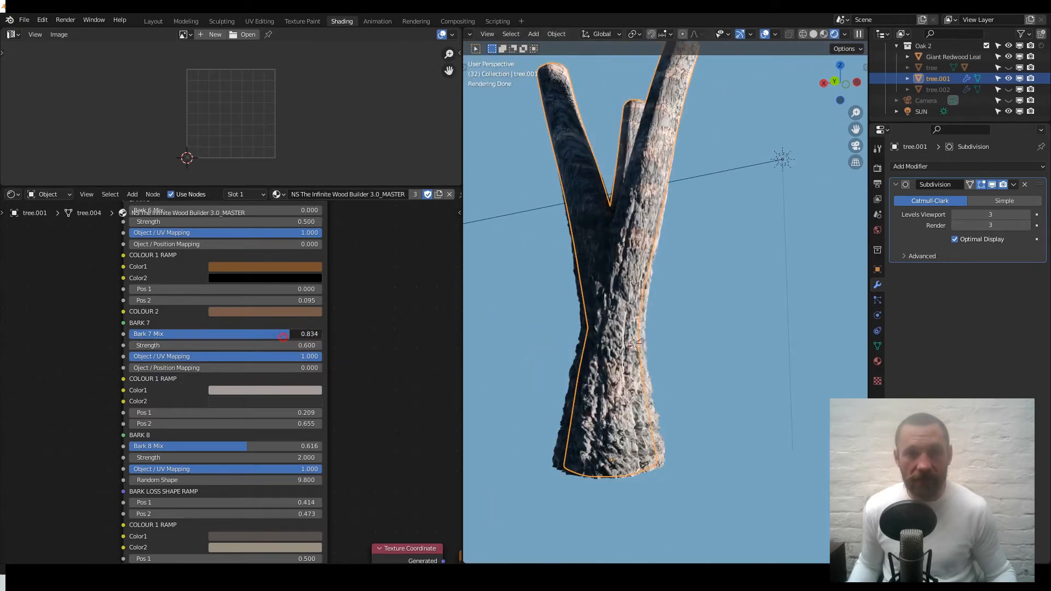
Reset the Bark 7 Mix and the Bark 8 Mix to 0.000, leaving only the Bark 1 woodgrain on the trunk.
drag(141, 336, 141, 335)
drag(253, 445, 132, 445)
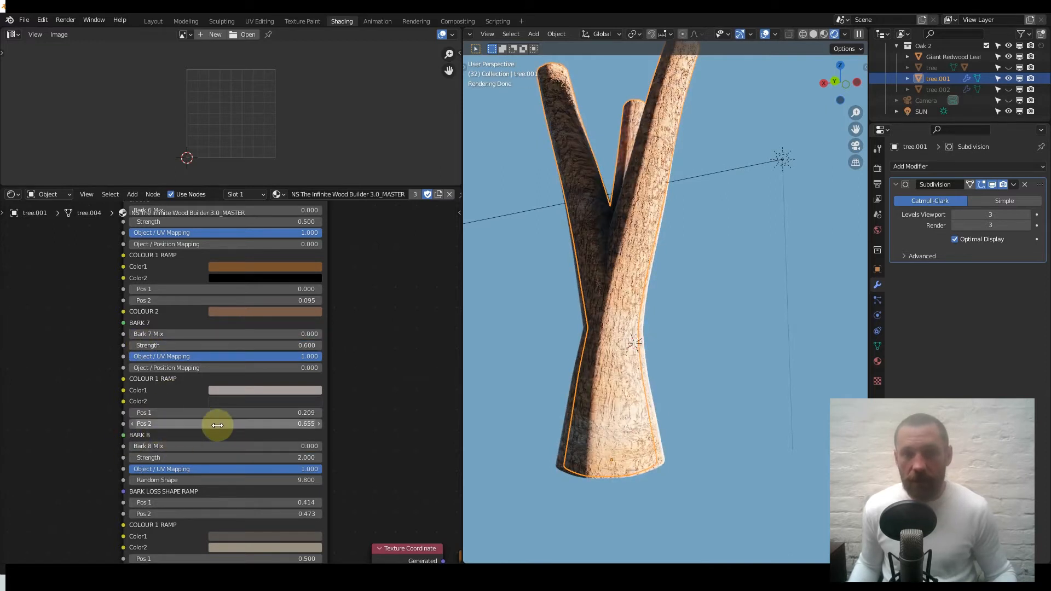
scroll(211, 406, down, 2)
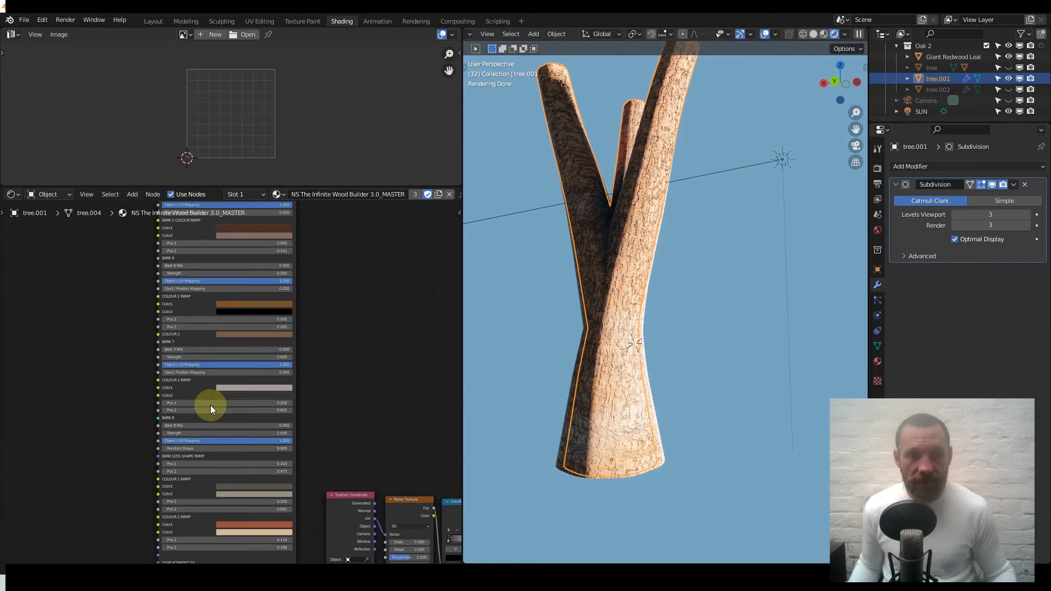
Examine the Displacement FX settings of the wood builder node, including Random Extrusions, Random Chunks and Vertical Grooves.
scroll(217, 452, down, 1)
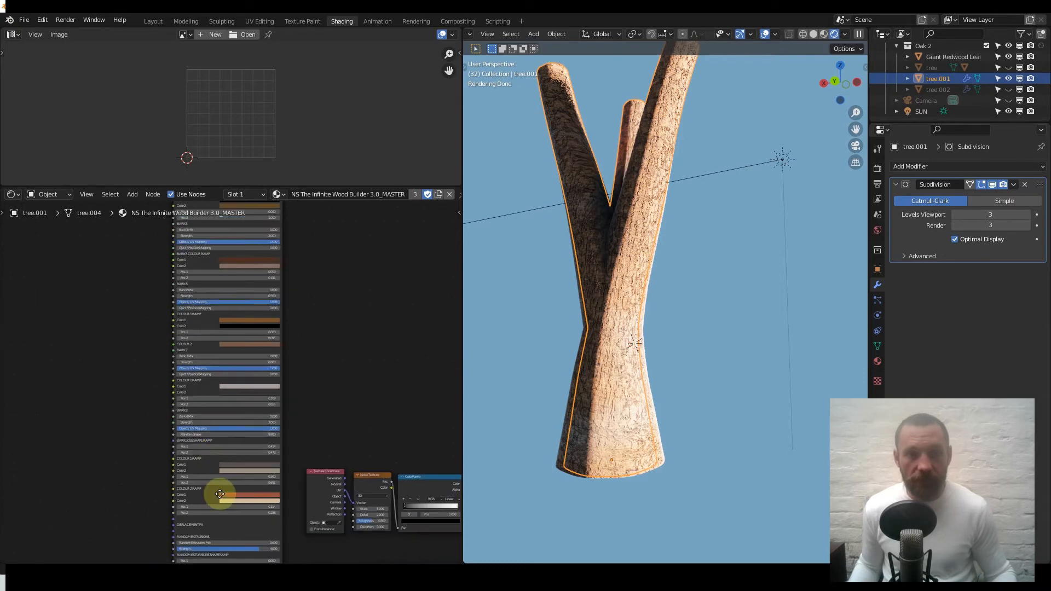
middle_drag(219, 490, 204, 430)
scroll(204, 435, up, 4)
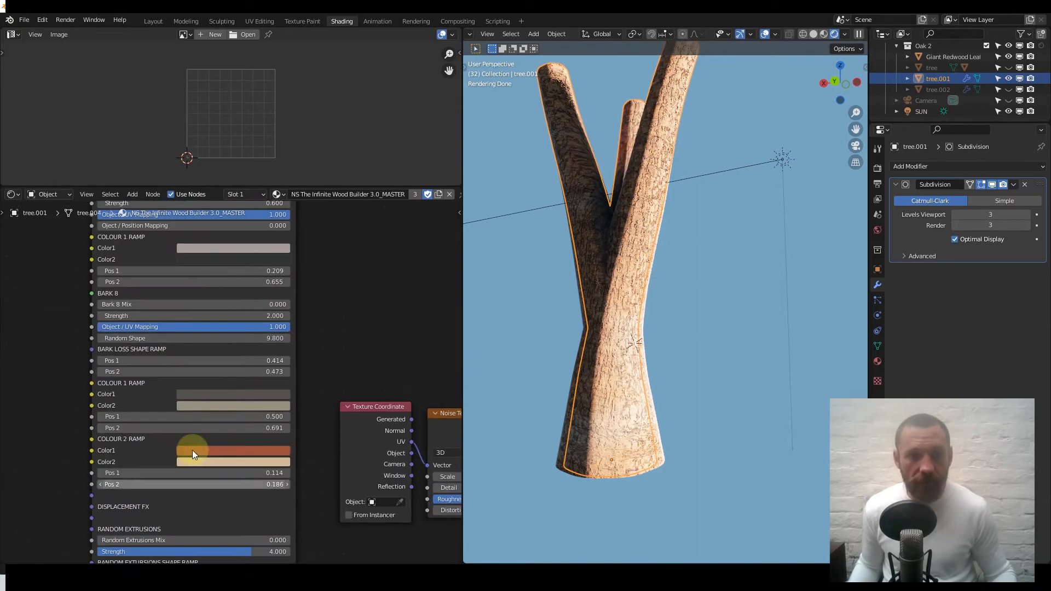
middle_drag(186, 484, 182, 313)
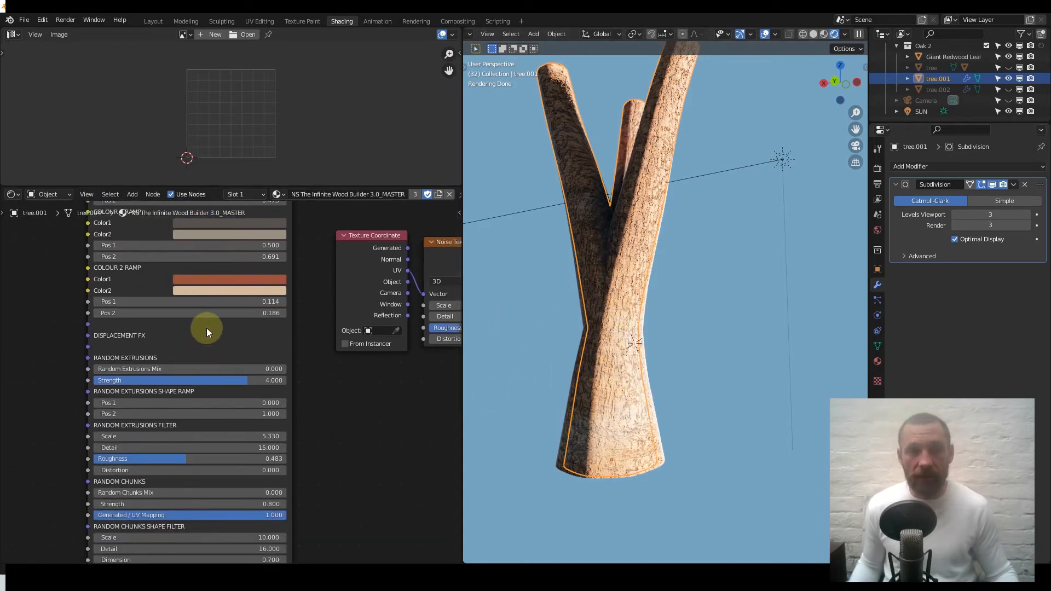
scroll(169, 404, down, 4)
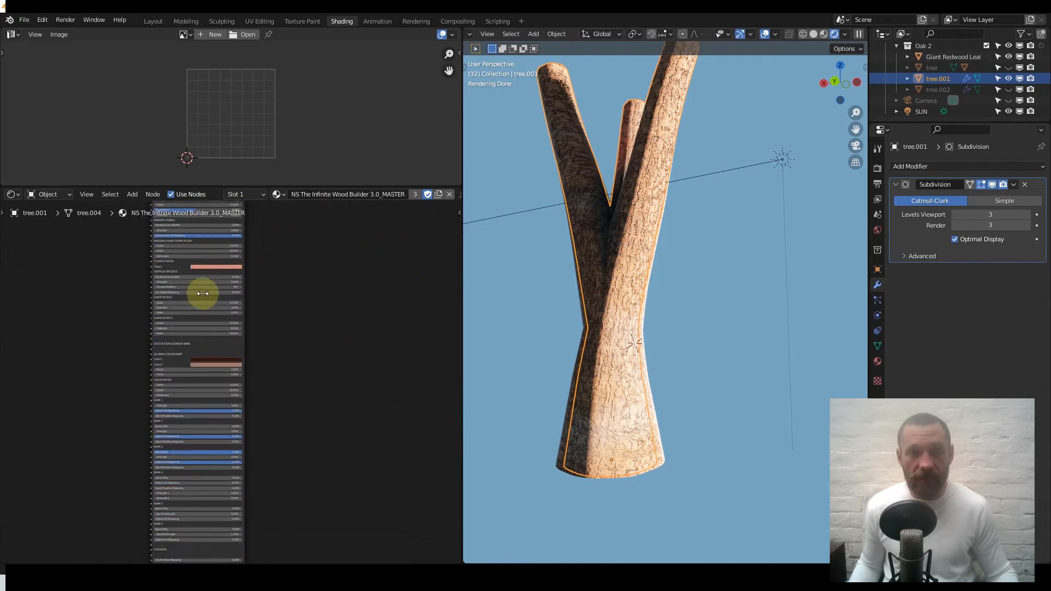
scroll(218, 354, up, 3)
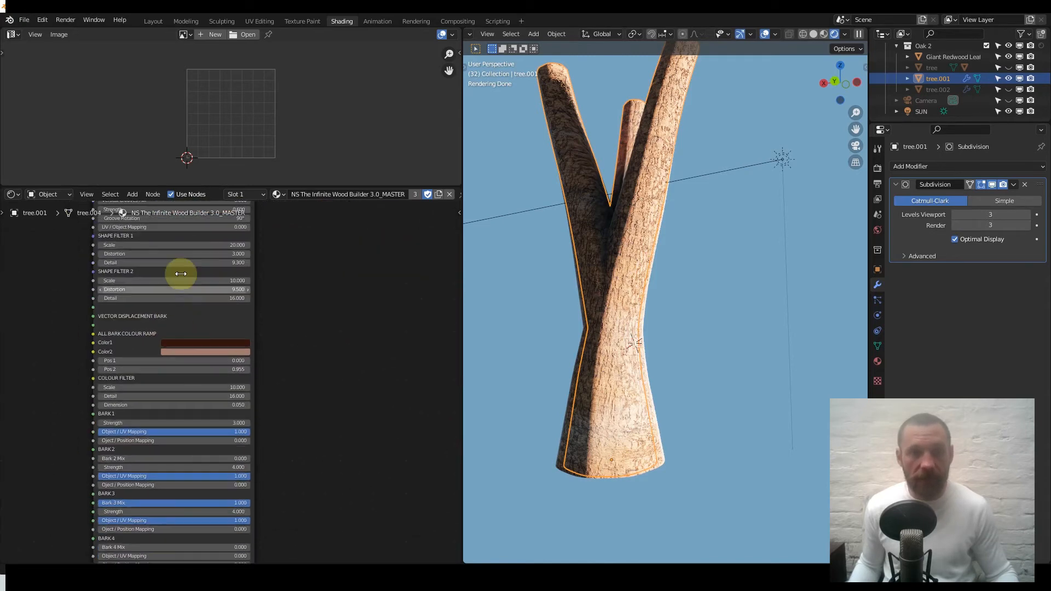
shift+scroll(174, 299, up, 6)
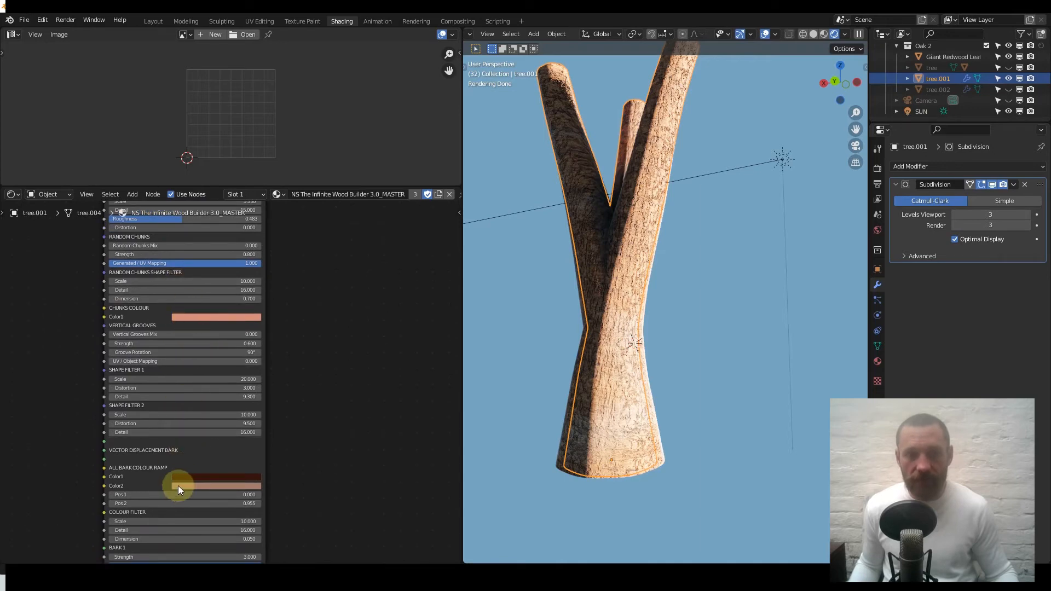
shift+scroll(175, 263, up, 9)
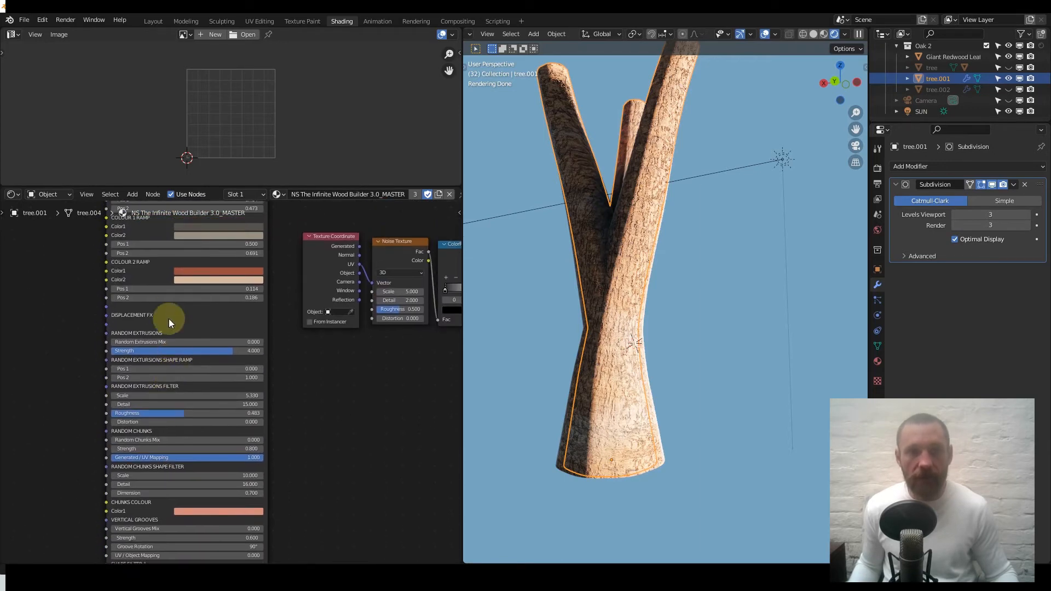
scroll(169, 339, up, 2)
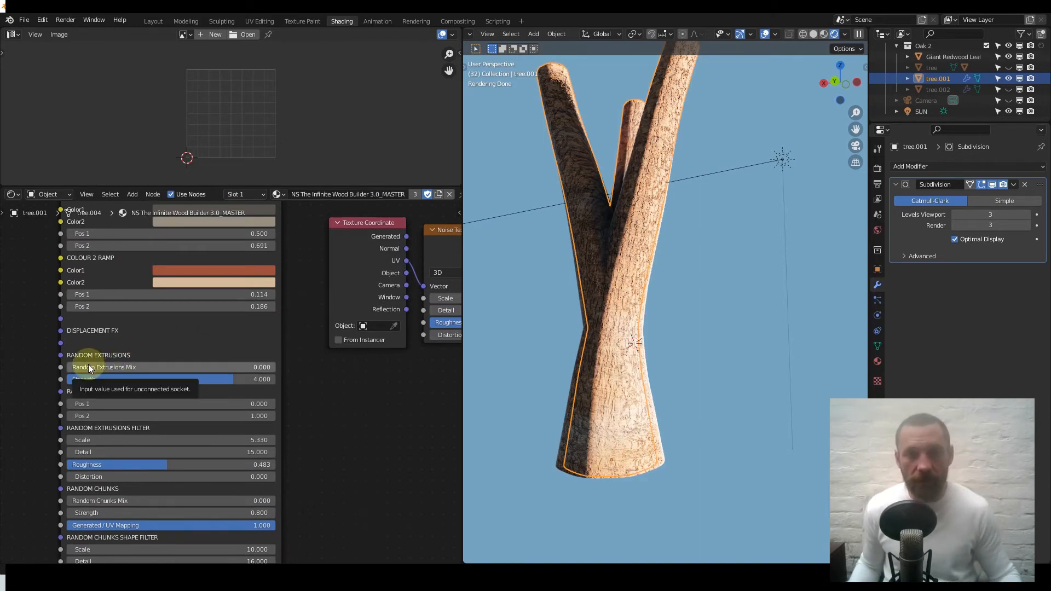
Set the Bark 8 Mix to 1.000 to cover the trunk with Bark 8.
scroll(116, 336, down, 2)
middle_drag(137, 328, 146, 392)
scroll(146, 392, up, 2)
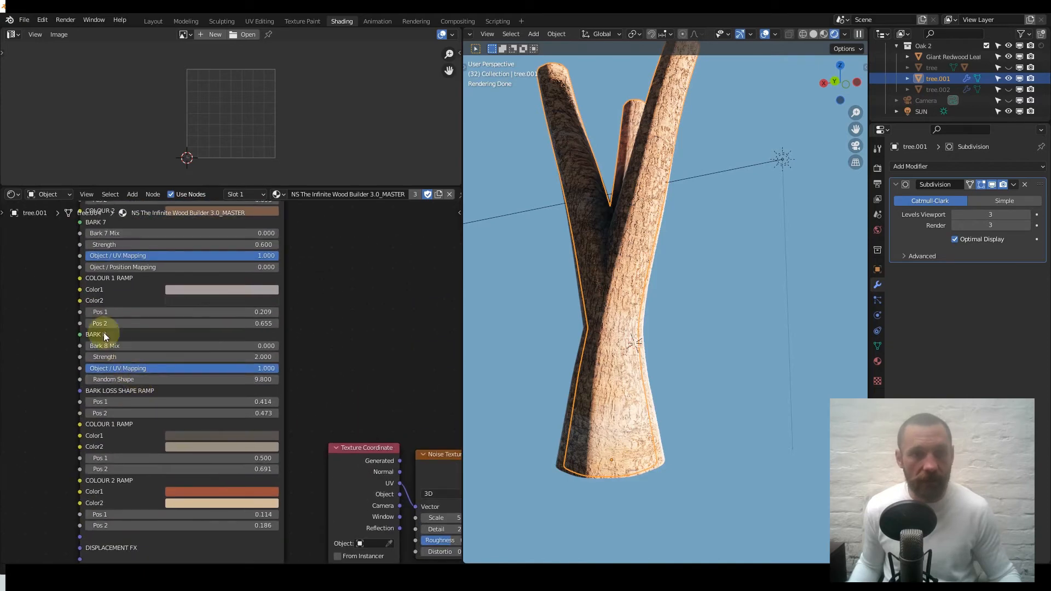
drag(105, 347, 277, 347)
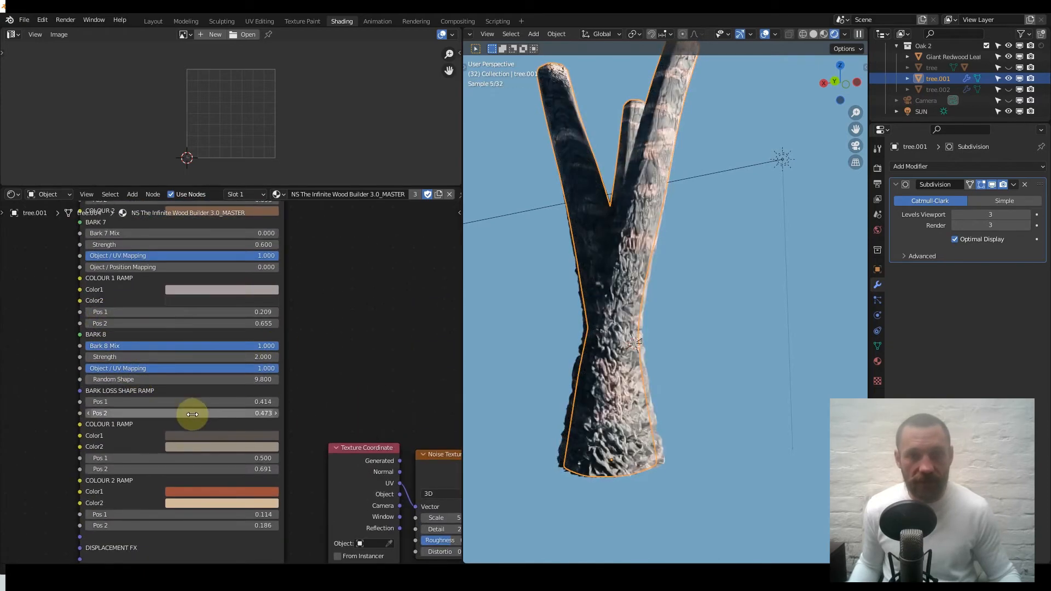
Set the Random Extrusions Mix to 1.000 to preview the full extrusion effect on the trunk.
scroll(219, 425, down, 2)
middle_drag(235, 432, 228, 227)
scroll(159, 430, up, 2)
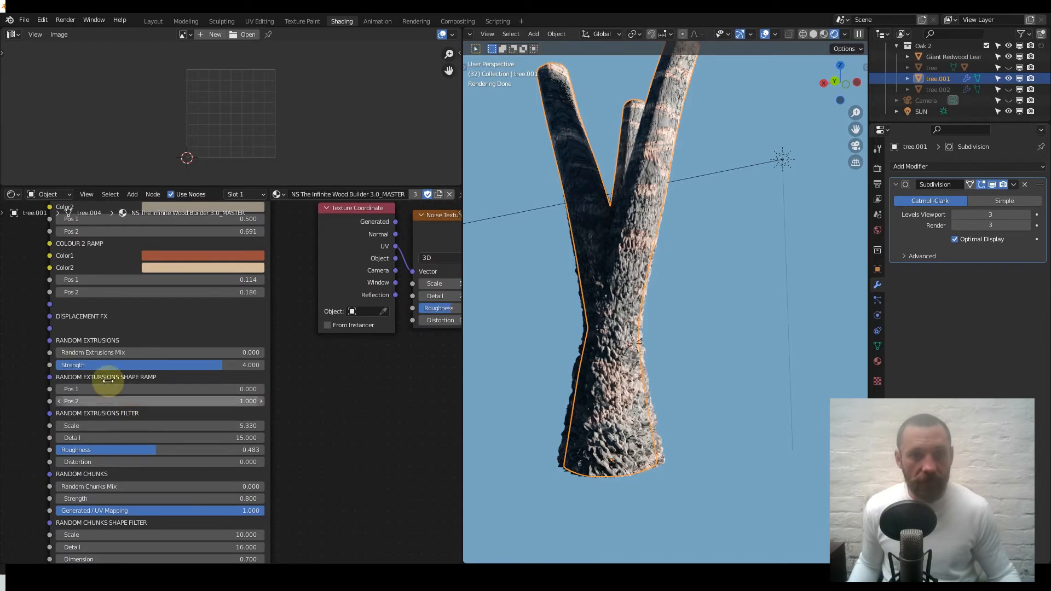
drag(64, 352, 251, 353)
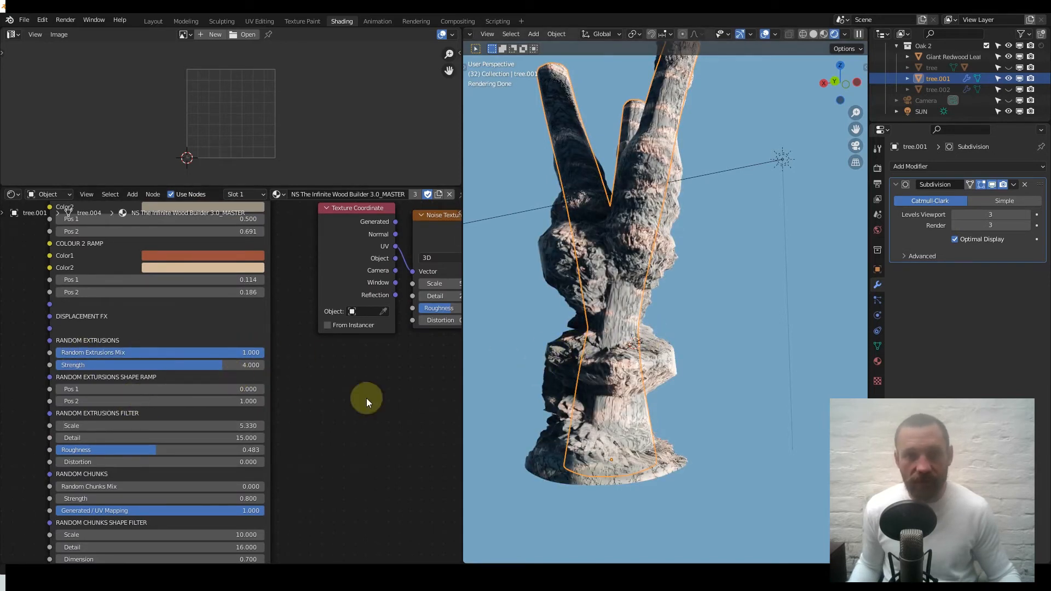
Lower the Random Extrusions Mix to 0.345 and its Strength to 3.816.
scroll(162, 409, up, 1)
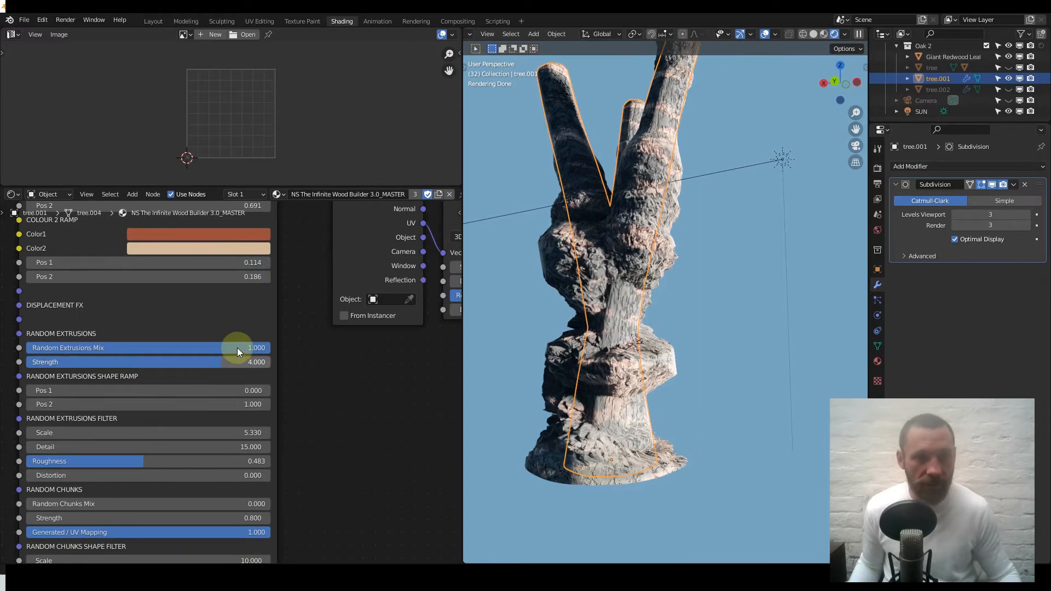
drag(258, 347, 110, 348)
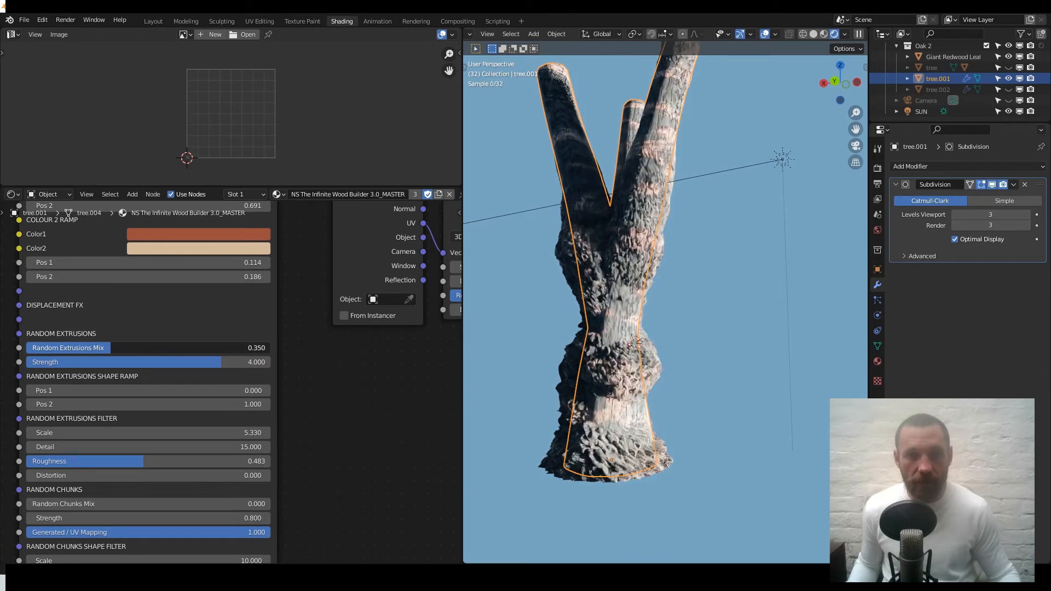
drag(226, 360, 205, 370)
scroll(204, 369, down, 3)
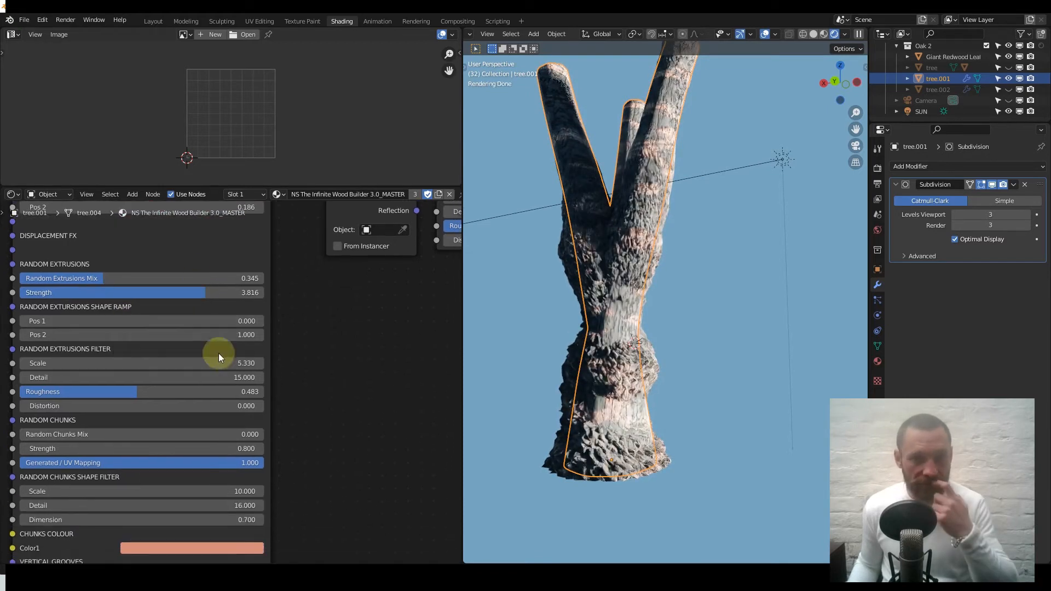
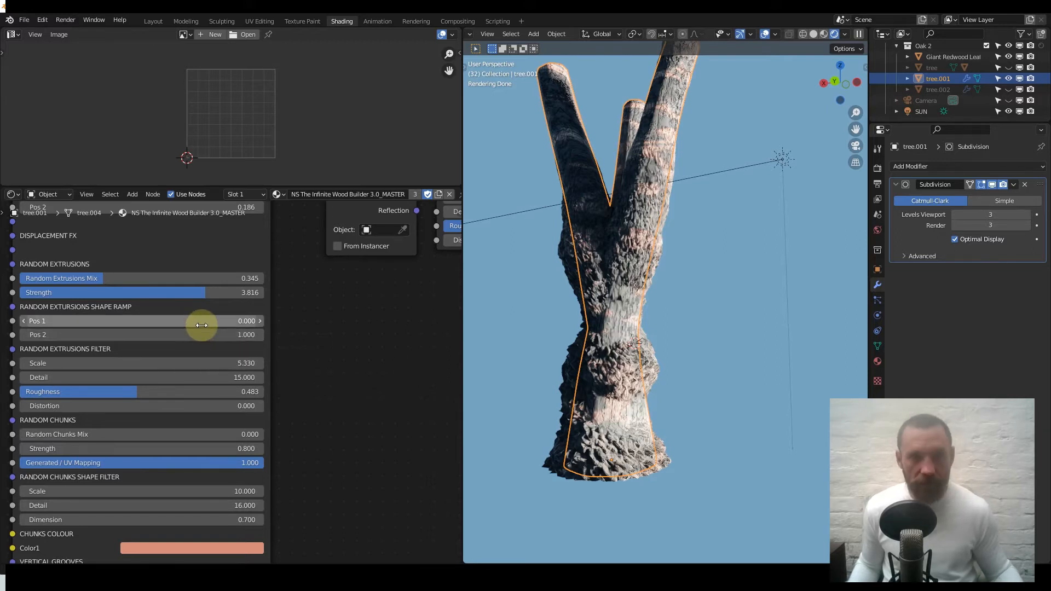
Try a Pos 2 of 0.810 in the Random Extrusions shape ramp, and restore it to 1.000.
mouse_move(141, 321)
mouse_down()
mouse_move(168, 322)
mouse_move(142, 322)
mouse_up()
drag(212, 331, 190, 332)
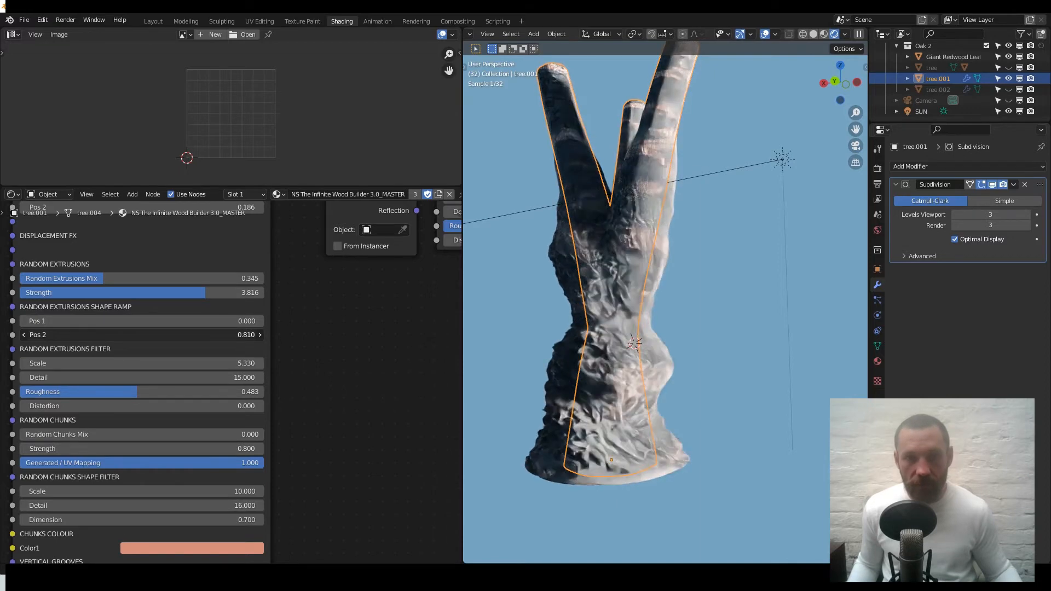
drag(193, 331, 210, 331)
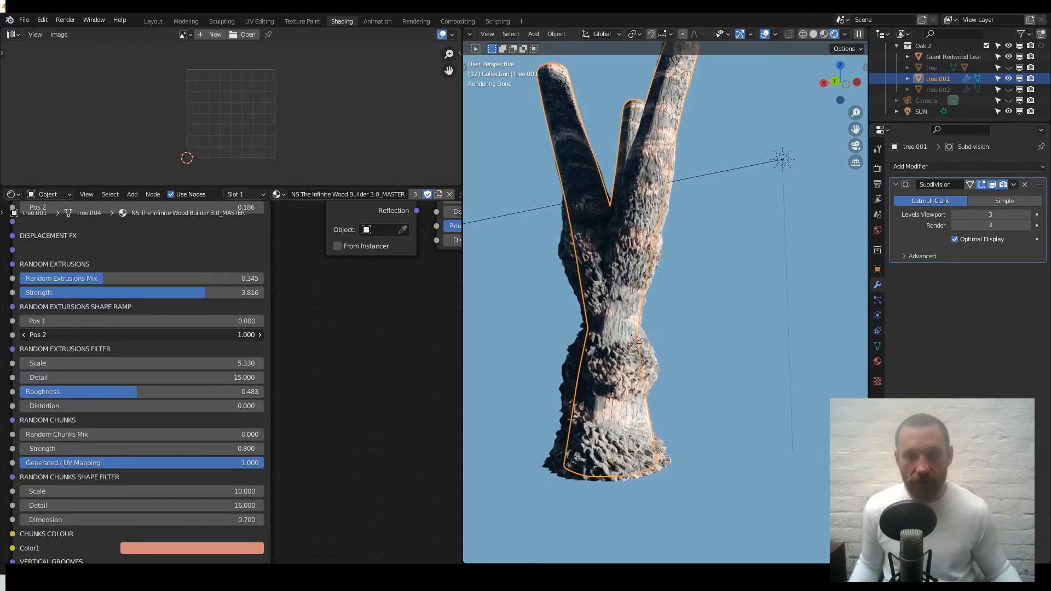
mouse_move(194, 334)
mouse_down()
mouse_move(182, 335)
mouse_move(211, 335)
mouse_up()
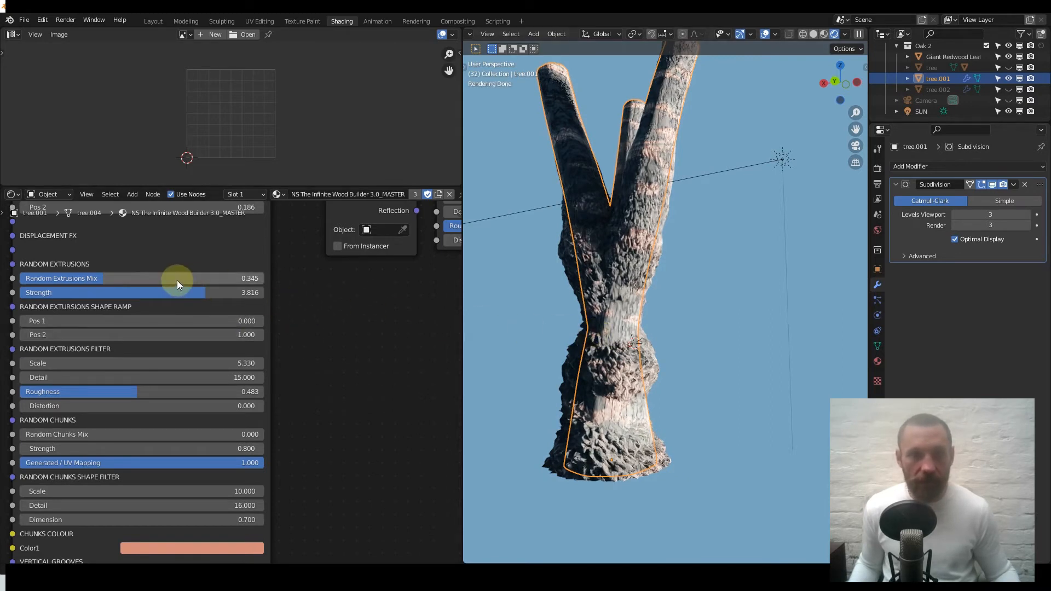
Reset the Random Extrusions Mix to 0.000, and raise it to 0.226 for a subtler effect.
key(BackSpace)
scroll(123, 383, down, 5)
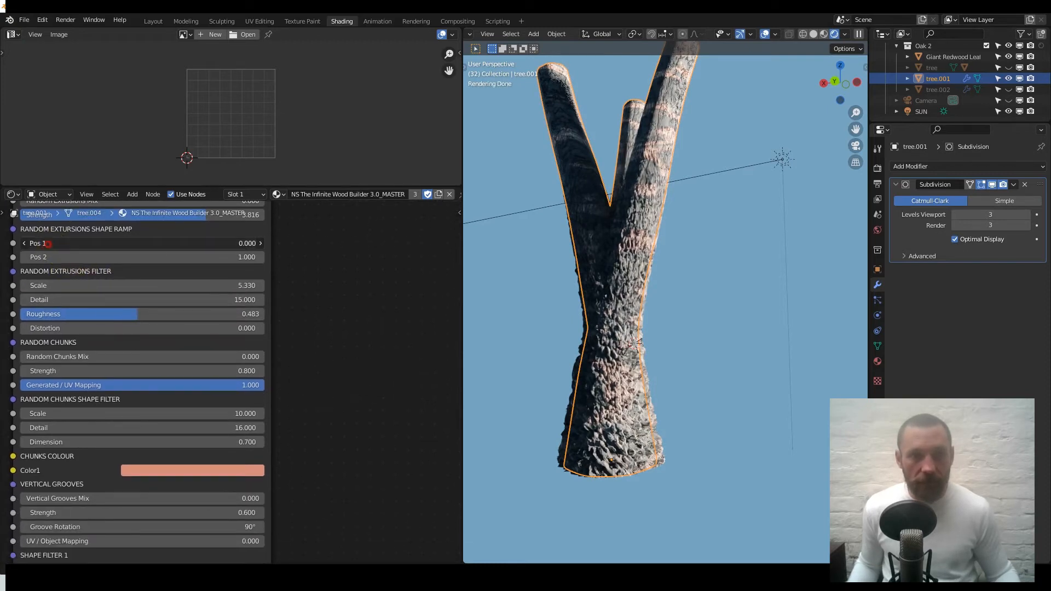
key(ctrl+v)
key(BackSpace)
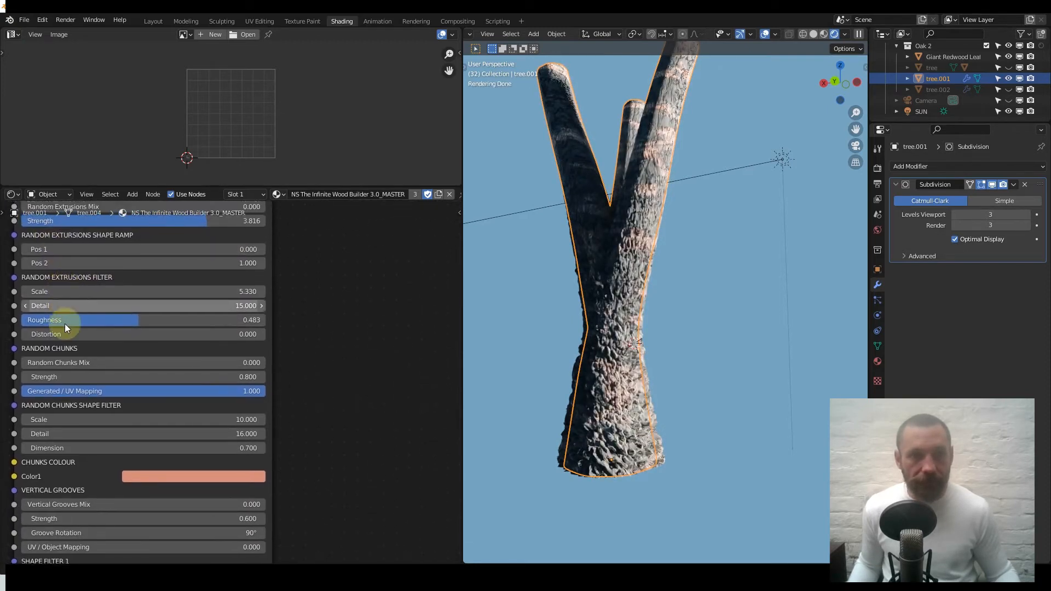
scroll(55, 268, up, 2)
middle_drag(68, 313, 90, 360)
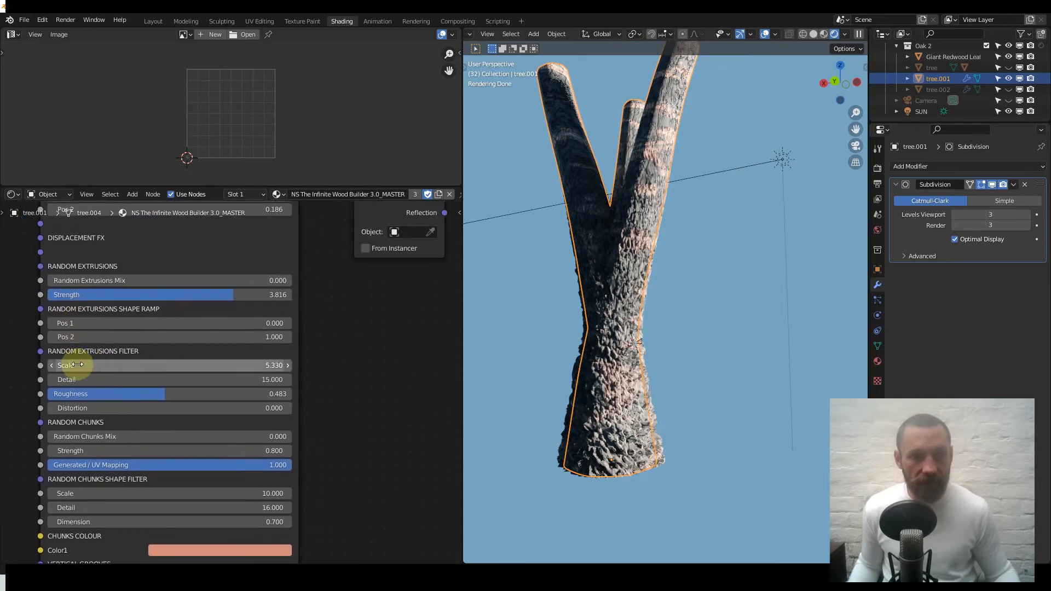
drag(59, 278, 106, 278)
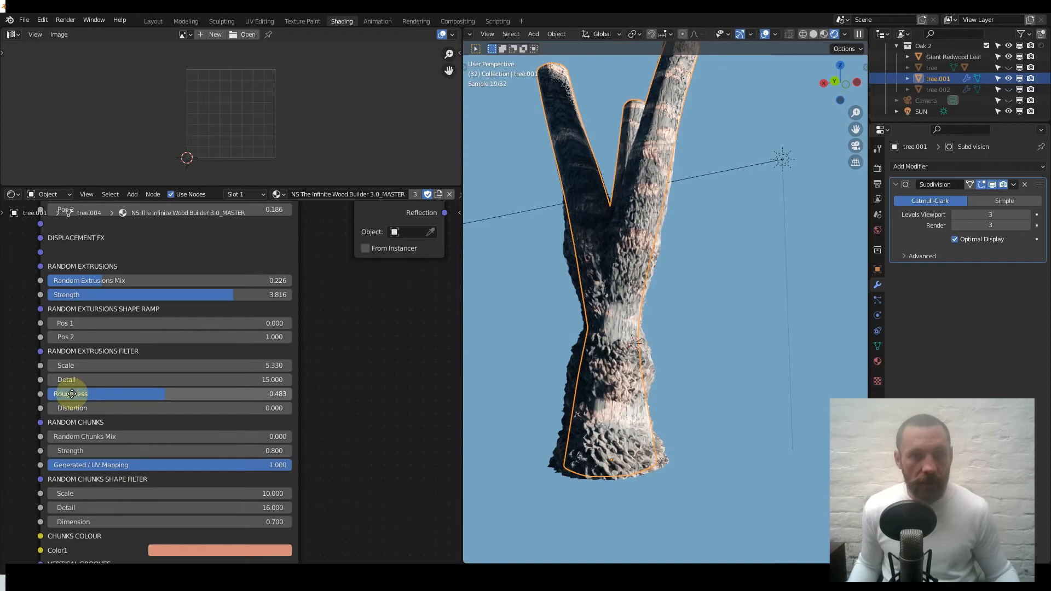
Try a Scale of 6.380 in the Random Extrusions filter, and undo the change.
scroll(69, 384, down, 5)
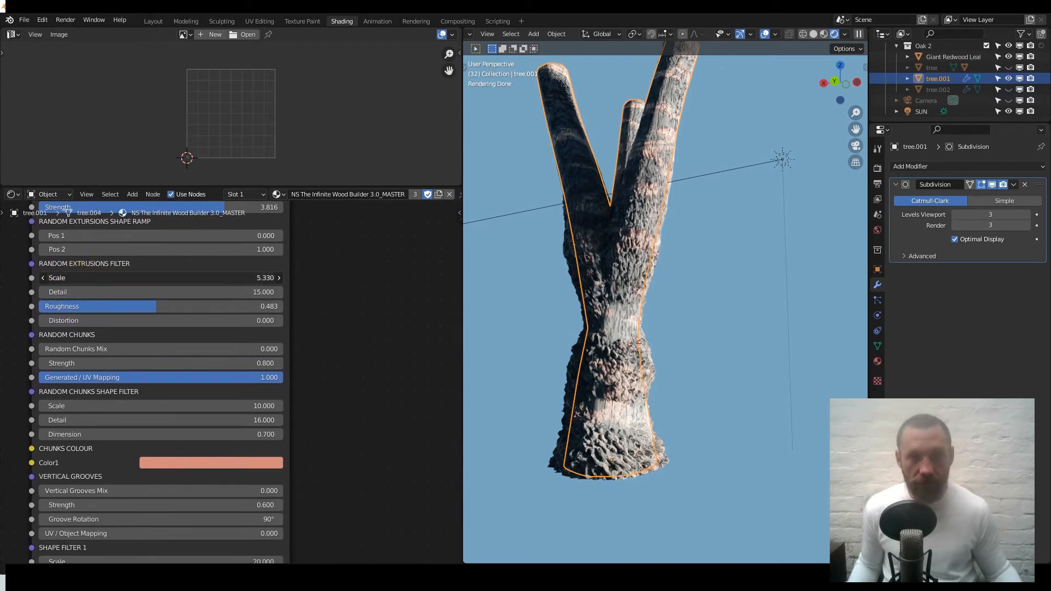
drag(109, 277, 74, 278)
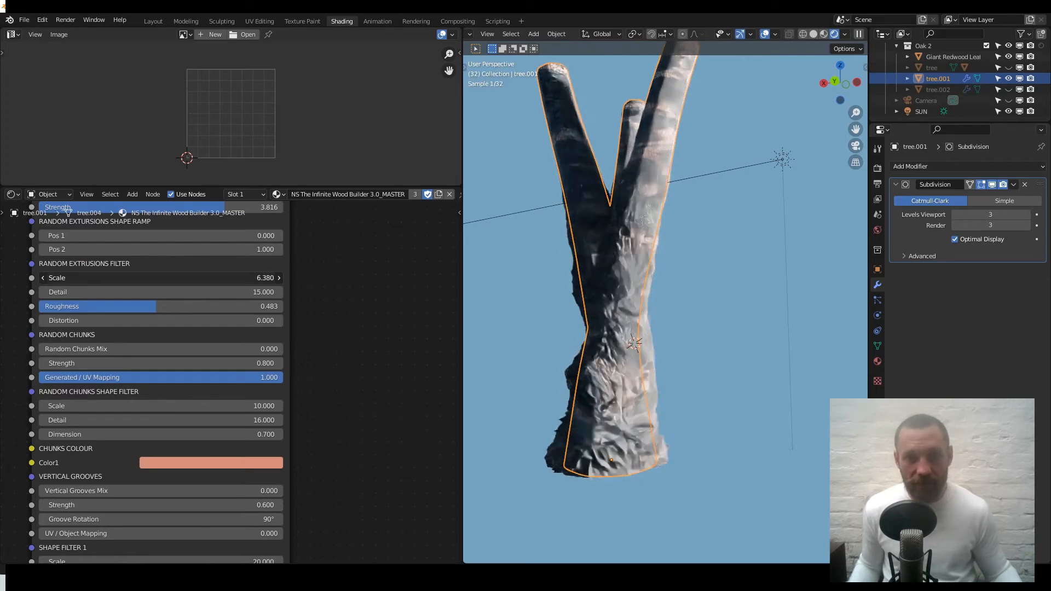
key(ctrl+z)
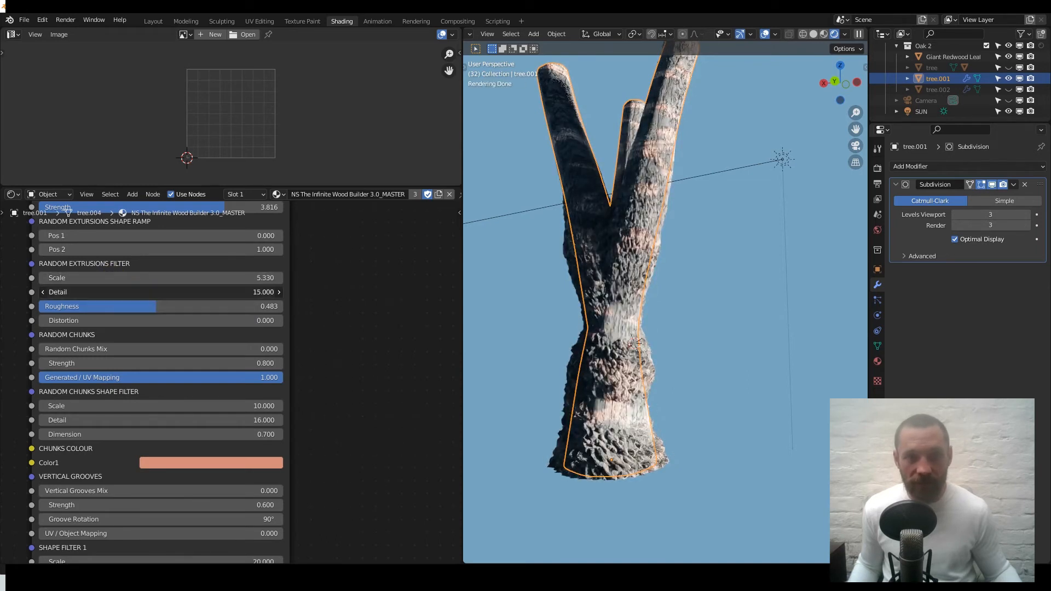
Try a lower Detail and a higher Roughness in the Random Extrusions filter, undoing each change.
drag(159, 292, 80, 292)
key(ctrl+z)
drag(171, 310, 282, 307)
key(ctrl+z)
Set the Random Chunks Mix to 1.000, and inspect the chunks on the whole trunk.
middle_drag(135, 263, 143, 289)
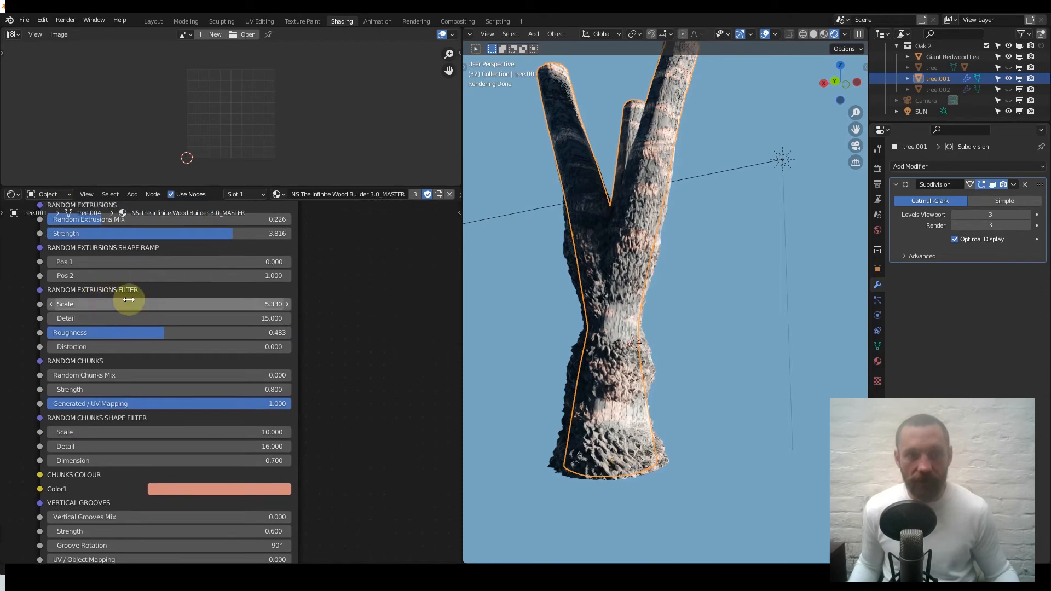
middle_drag(150, 363, 154, 313)
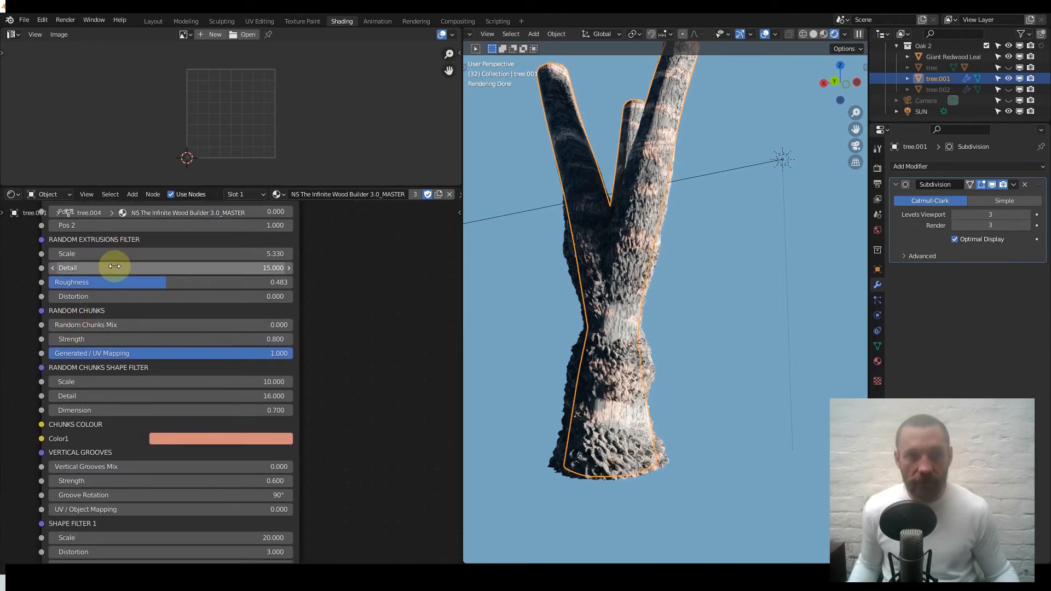
drag(165, 325, 275, 323)
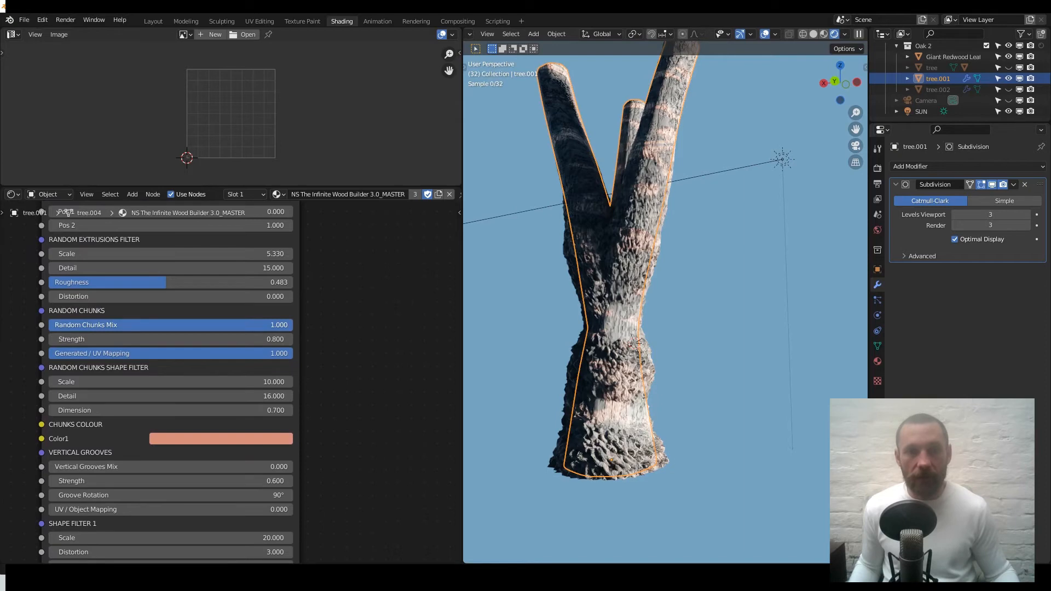
ctrl+middle_drag(592, 340, 609, 225)
ctrl+middle_drag(580, 409, 543, 224)
scroll(544, 226, down, 4)
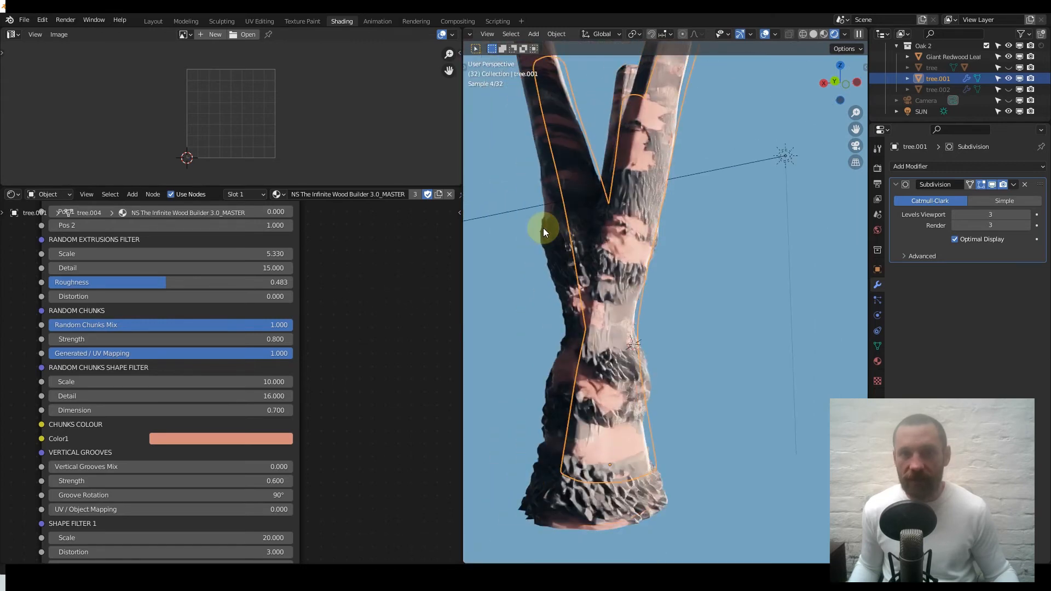
scroll(313, 329, down, 2)
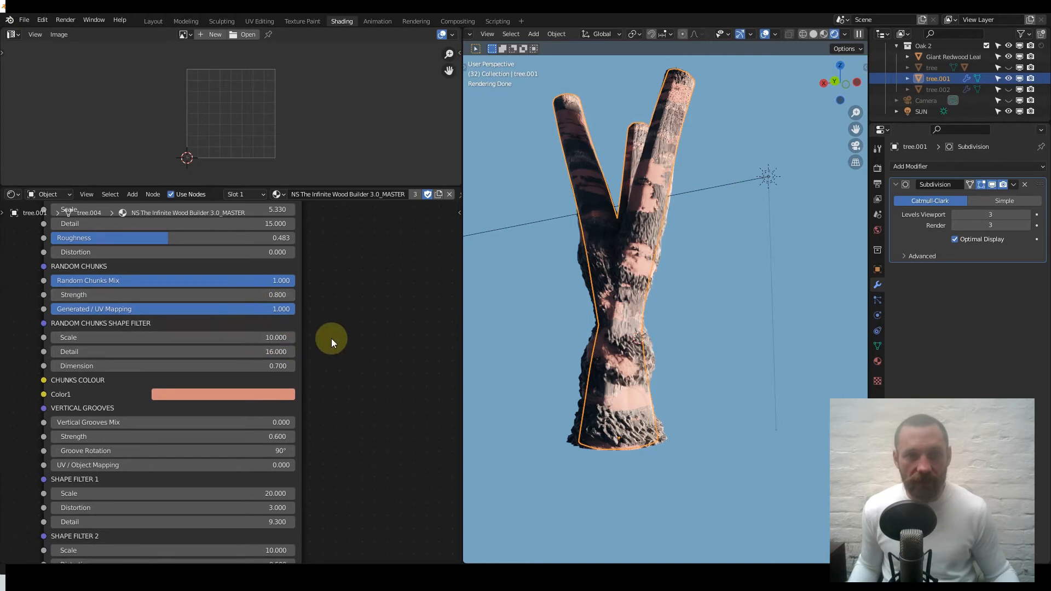
Try a Scale of 7.000 in the Random Chunks shape filter, cancel it, and set the Random Chunks Strength to 0.900.
scroll(251, 270, down, 2)
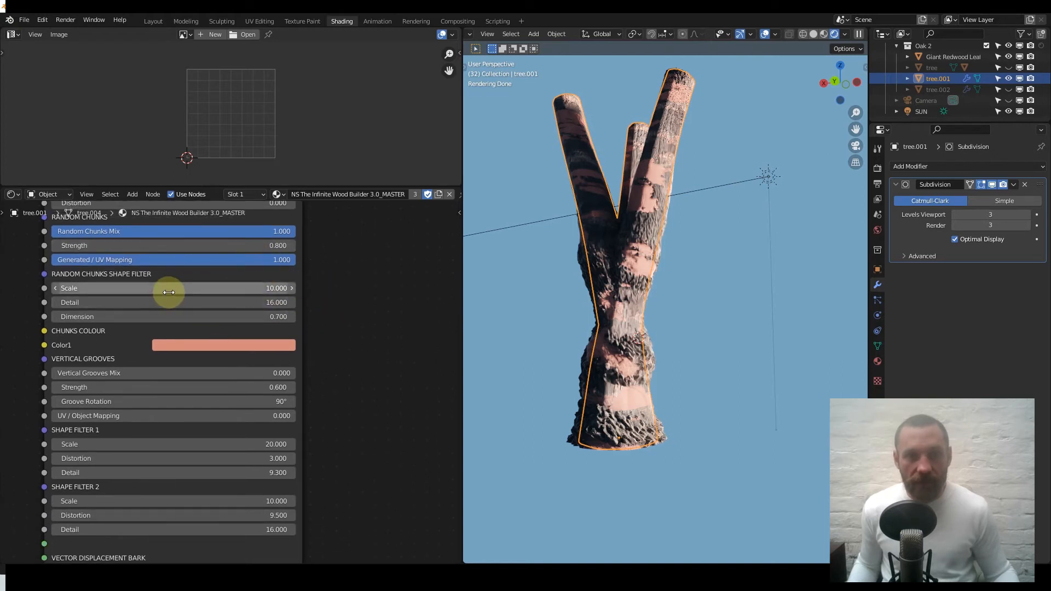
drag(175, 292, 136, 291)
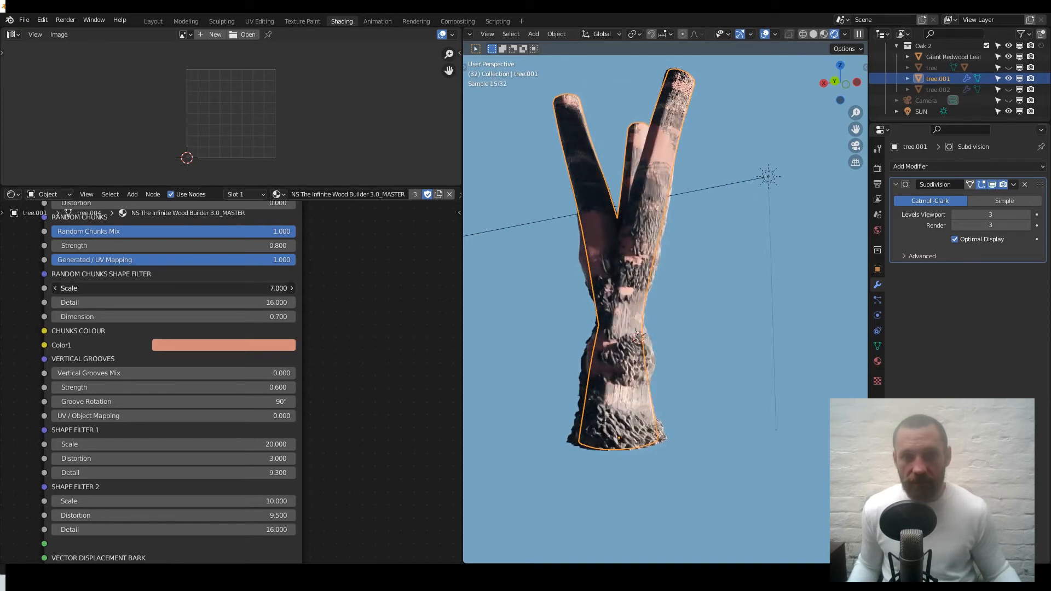
drag(135, 291, 135, 291)
key(Escape)
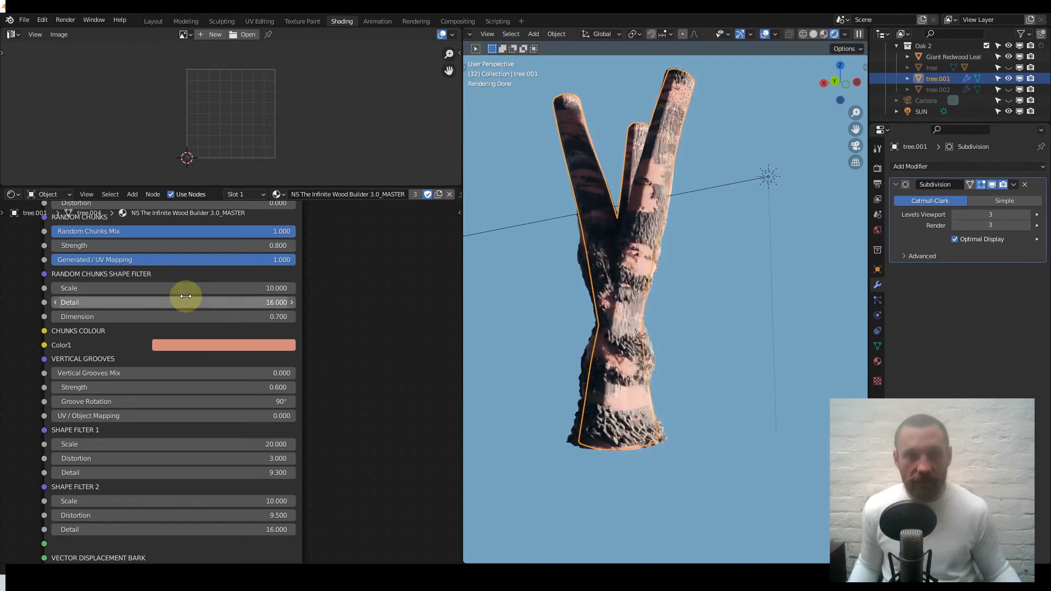
drag(188, 248, 194, 245)
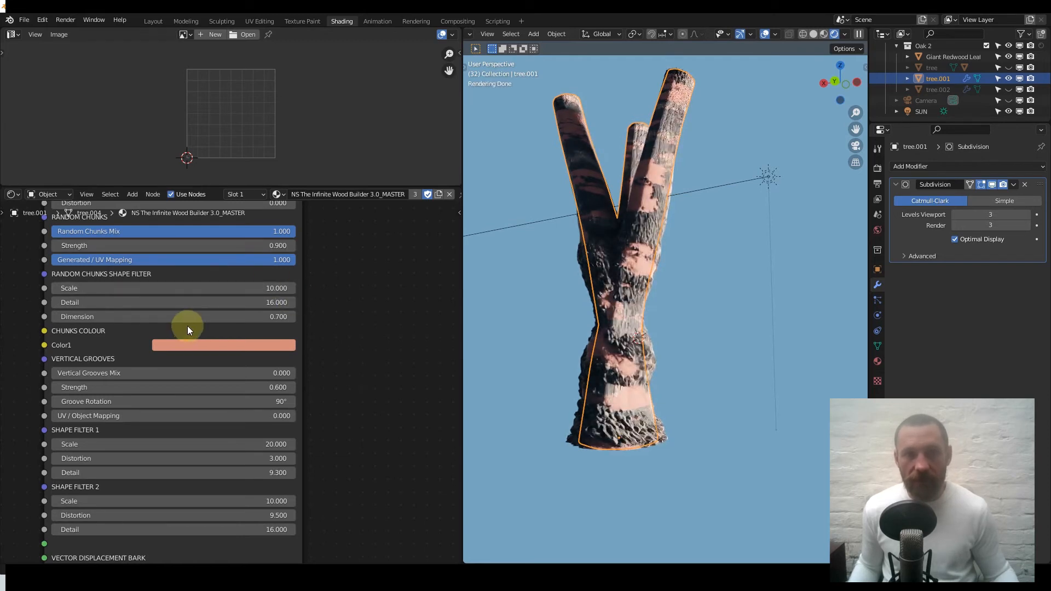
Set the Random Chunks Mix to 0.000 and the Vertical Grooves Mix to 1.000.
scroll(187, 327, down, 2)
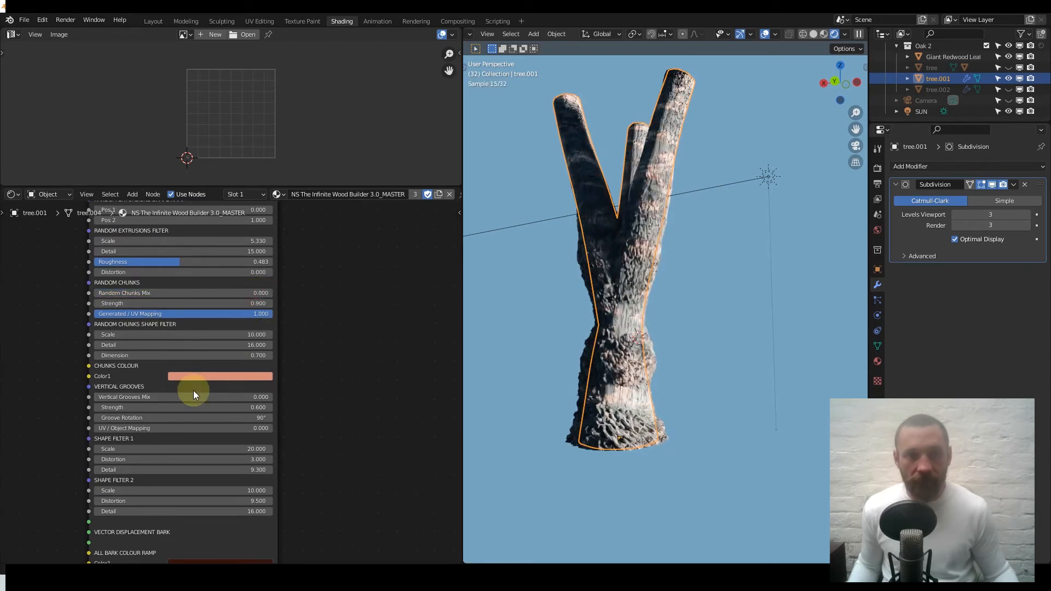
scroll(195, 351, up, 3)
scroll(202, 314, up, 1)
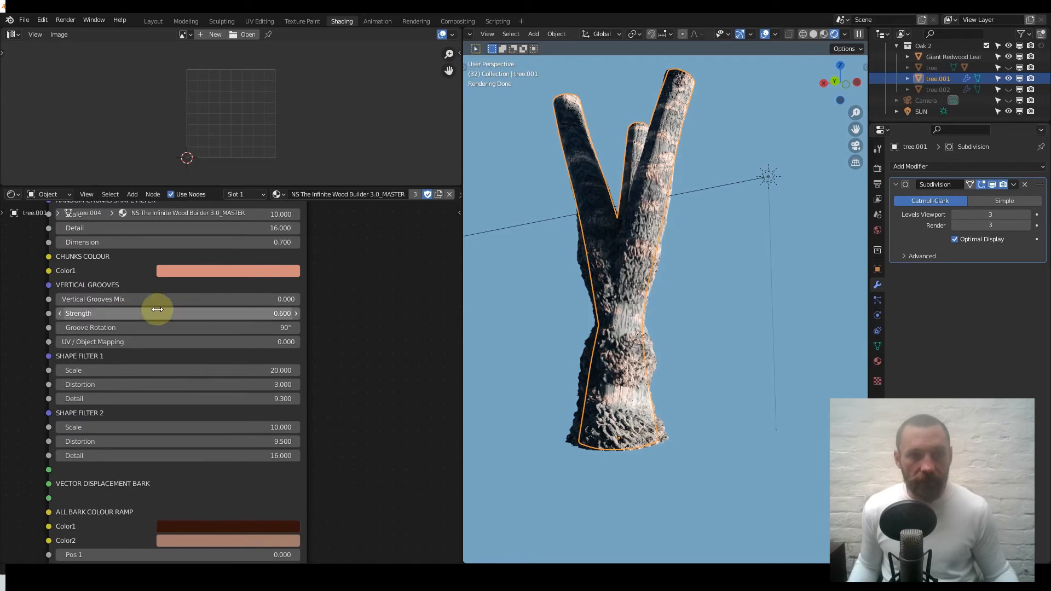
drag(103, 301, 300, 299)
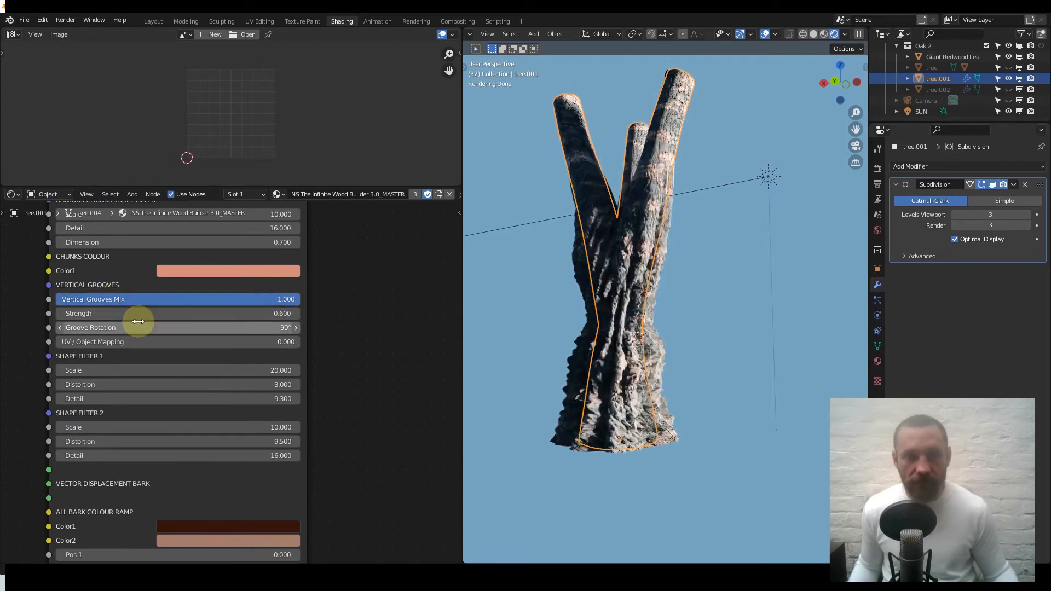
Try a Groove Rotation of 170° for the vertical grooves, and undo the change.
drag(146, 328, 203, 327)
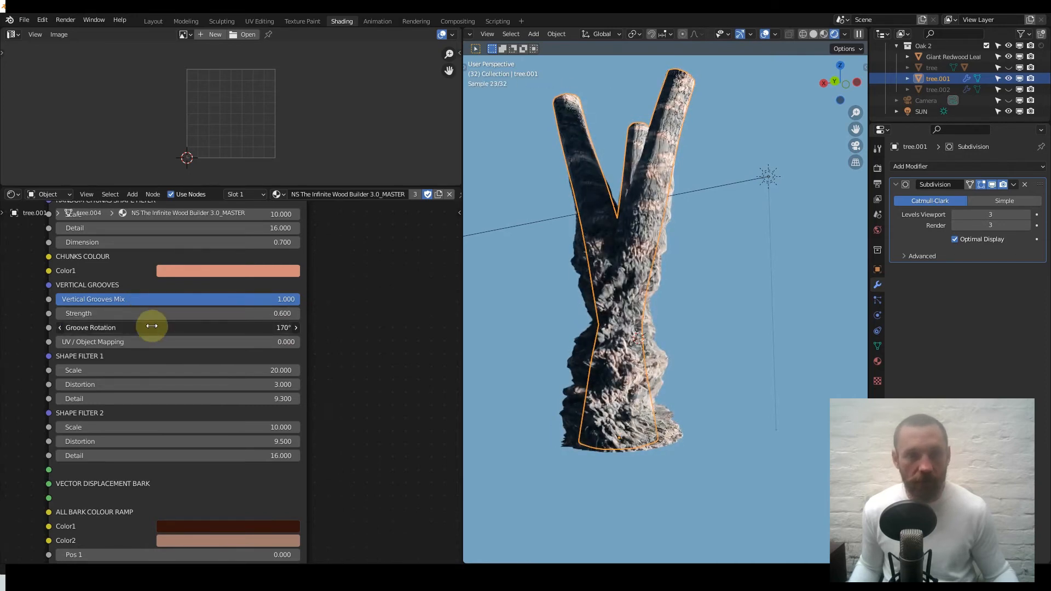
key(ctrl+z)
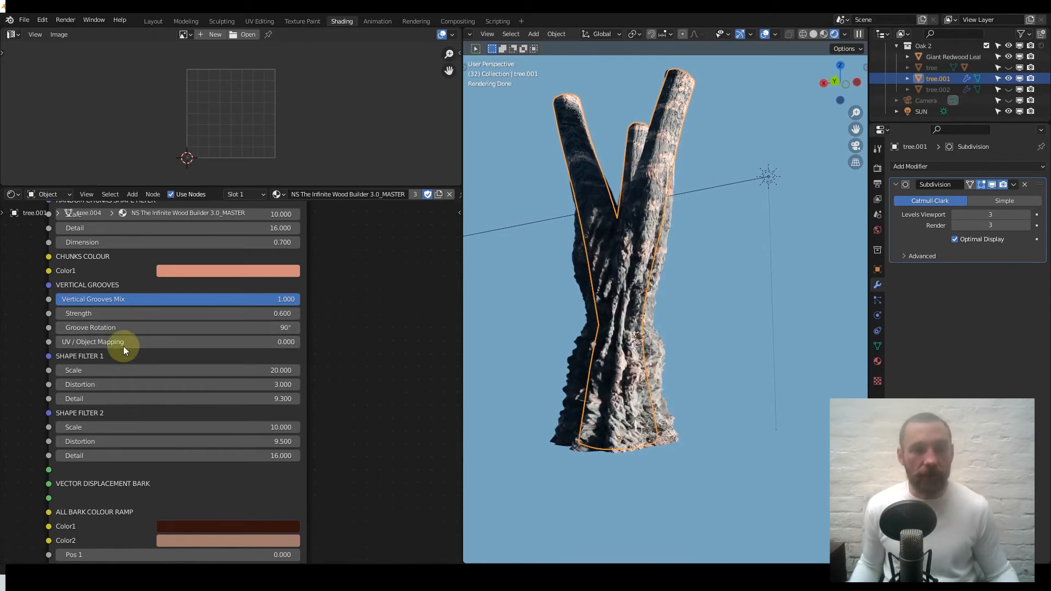
Look over the vertical grooves' shape filters, and set the Vertical Grooves Mix to 0.000.
middle_drag(138, 404, 135, 331)
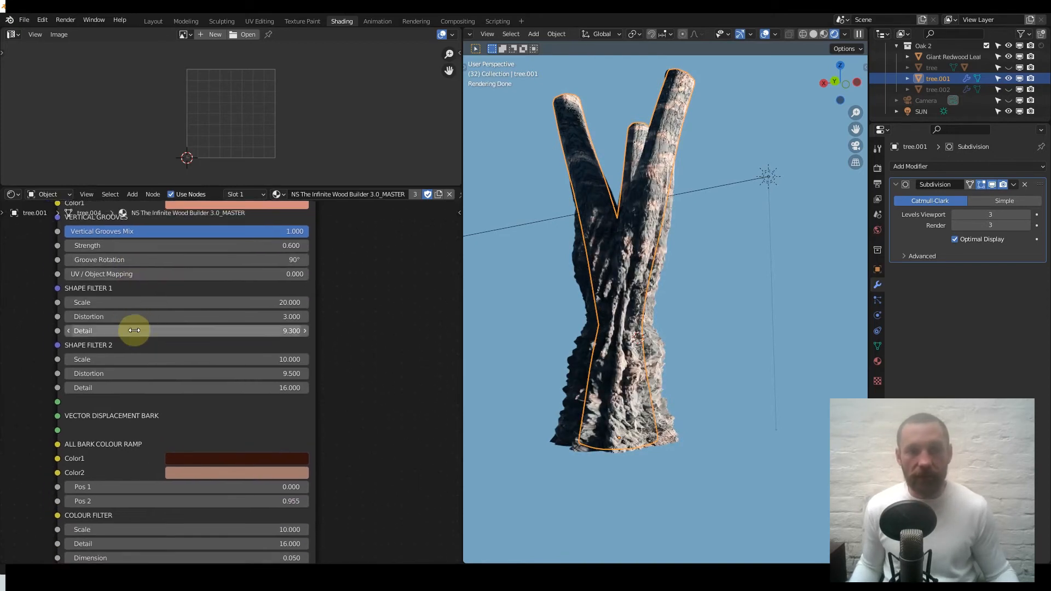
middle_drag(160, 294, 163, 343)
drag(284, 281, 40, 280)
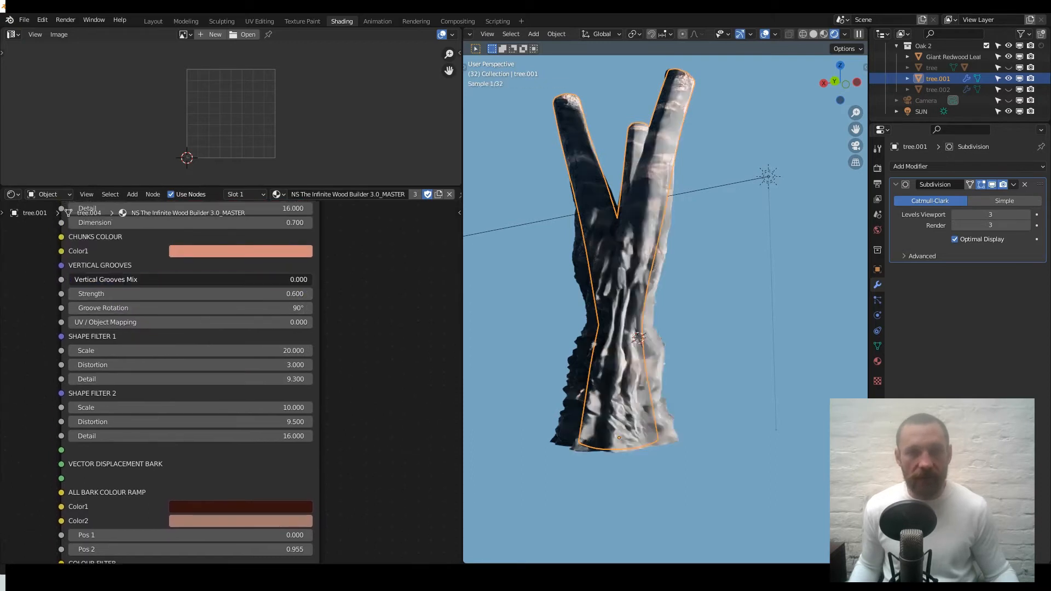
Set the Regular Bark / Vector Bark Displacement Mix to 1.000 at the start of the Wood Builder node.
scroll(164, 353, down, 3)
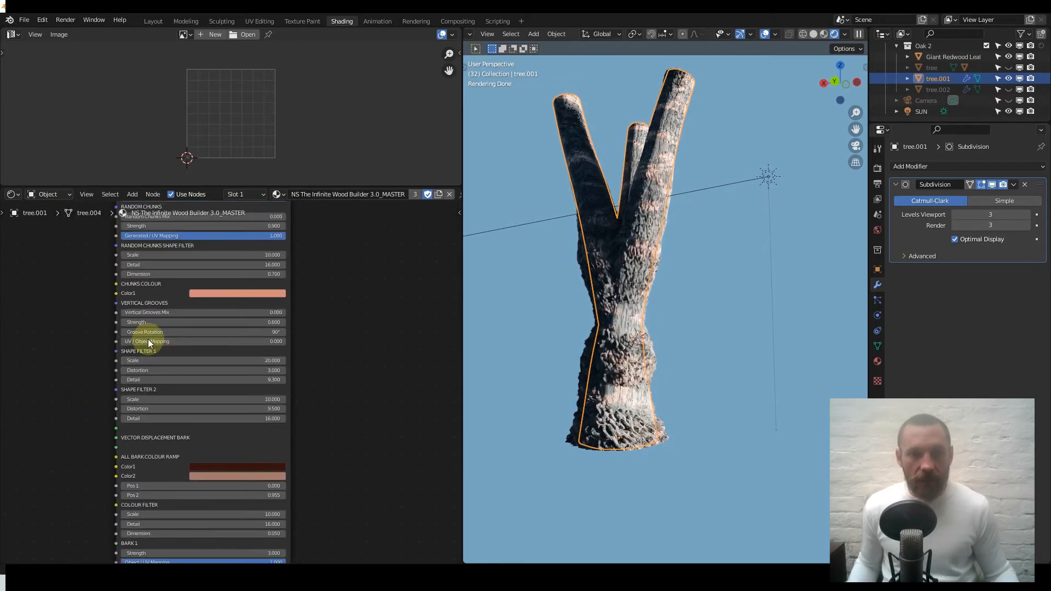
shift+scroll(152, 343, up, 5)
middle_drag(178, 313, 167, 449)
scroll(180, 277, down, 5)
middle_drag(175, 276, 185, 430)
middle_drag(190, 326, 183, 481)
middle_drag(199, 357, 205, 449)
scroll(204, 448, up, 3)
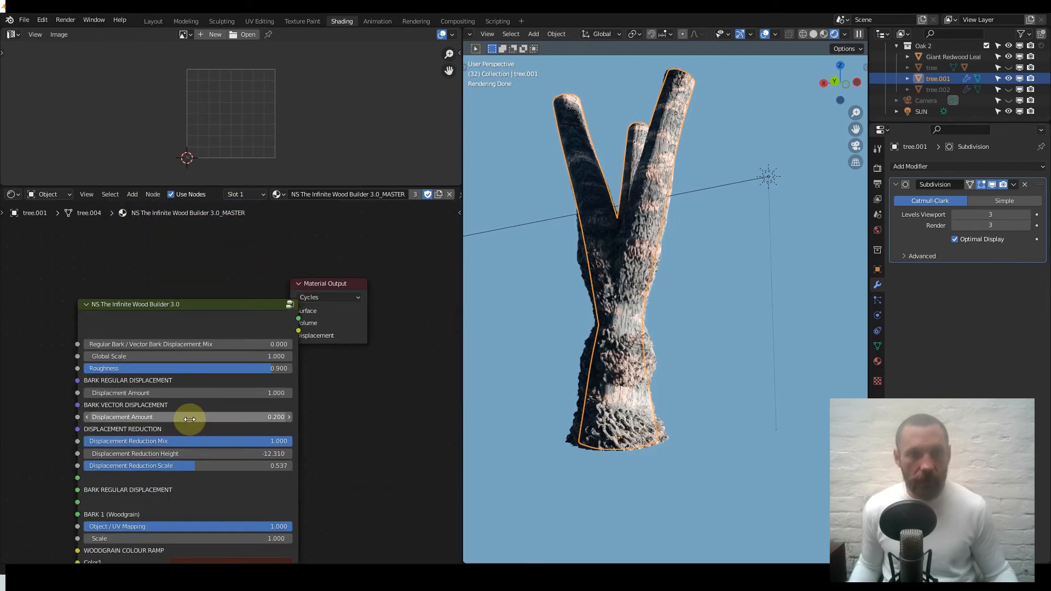
drag(99, 346, 181, 346)
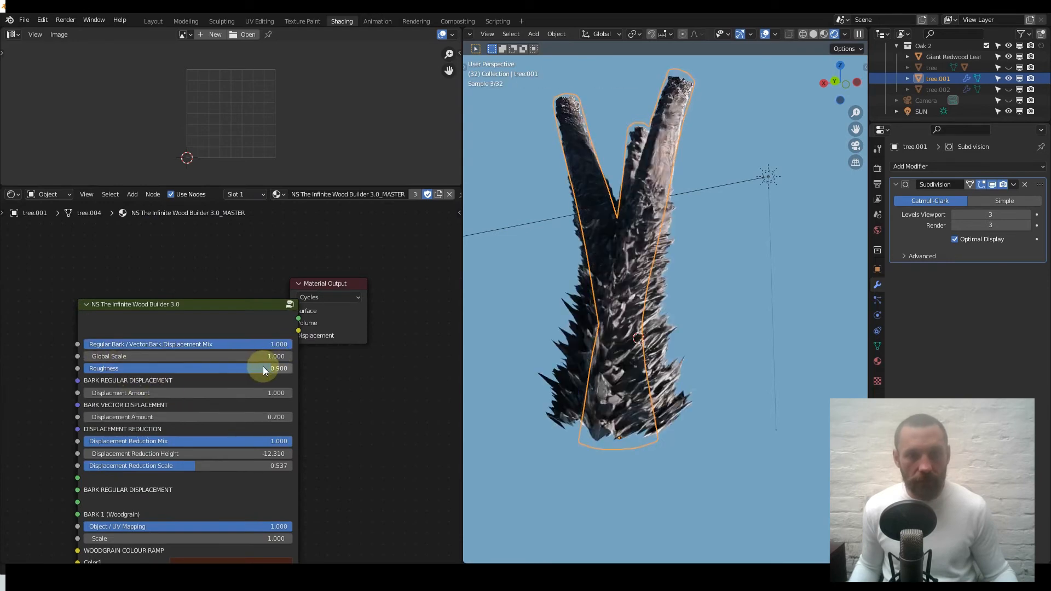
Set the Bark 1 Strength to 1.000 in the vector displacement bark section.
scroll(252, 375, down, 4)
scroll(240, 430, up, 4)
scroll(241, 432, down, 4)
middle_drag(240, 489, 227, 333)
scroll(227, 333, up, 5)
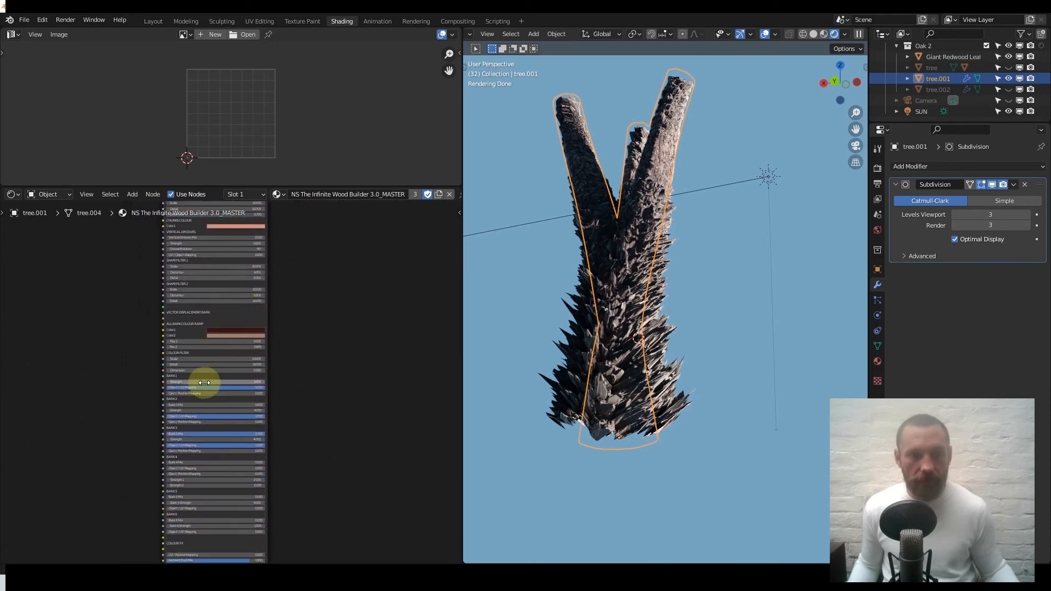
middle_drag(193, 259, 211, 305)
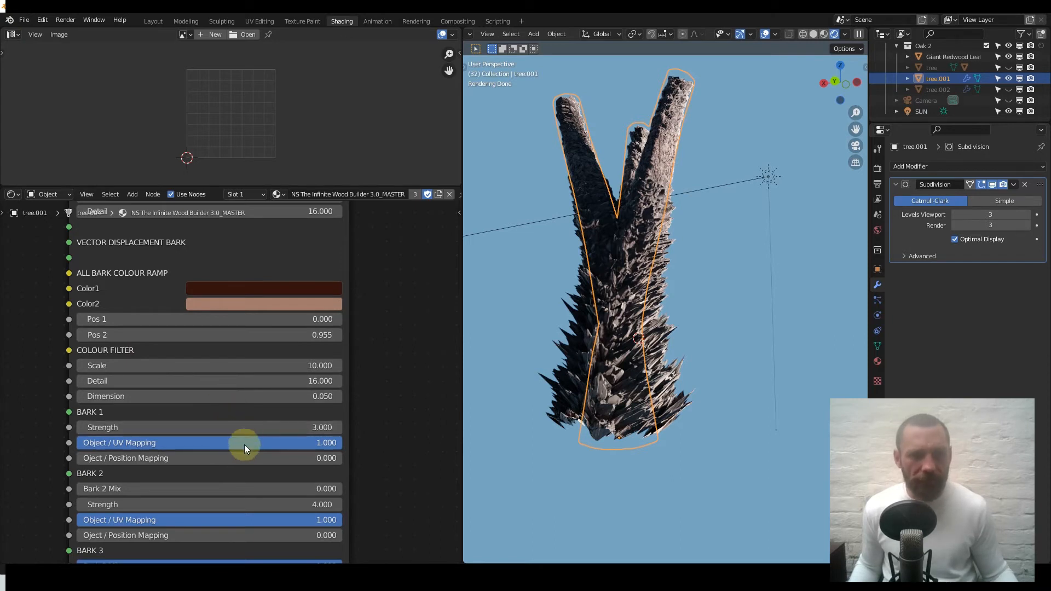
double_click(244, 429)
text(1)
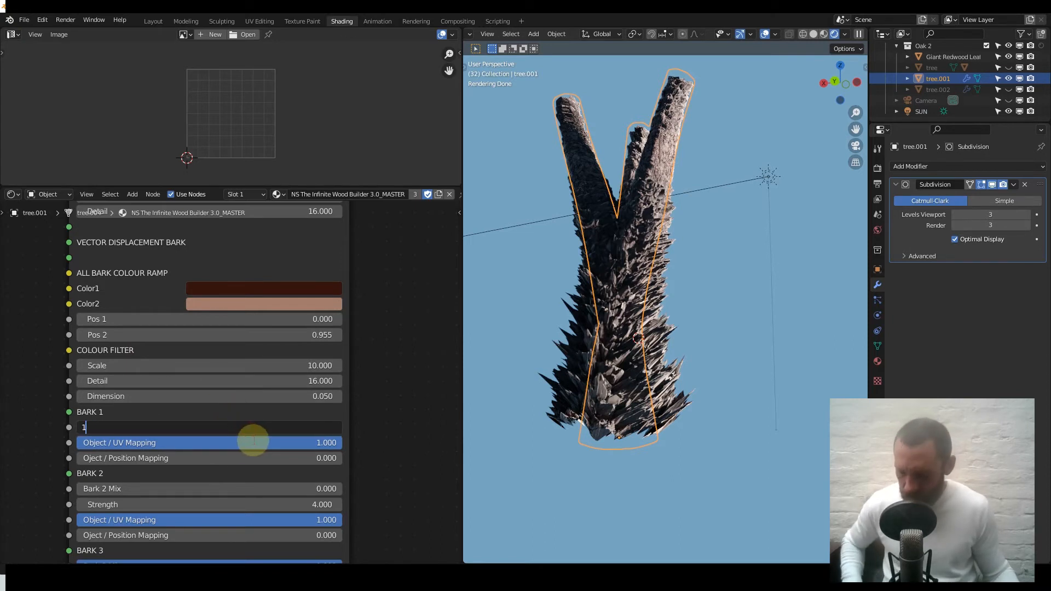
key(Return)
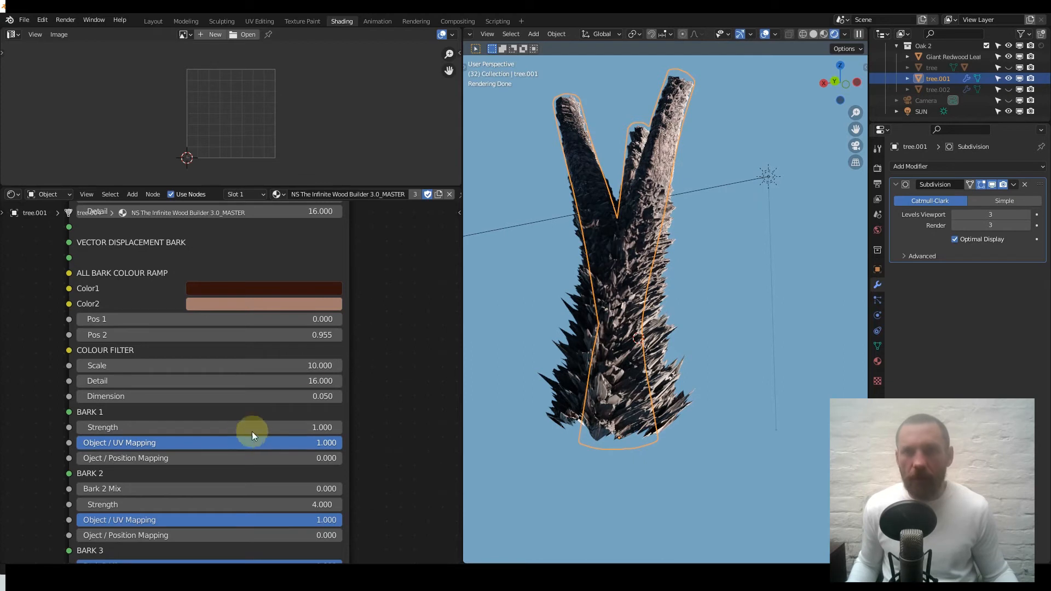
Set the vector displacement Bark 3 Strength to 1.000 and the Bark 3 Mix to 0.000.
scroll(227, 471, down, 2)
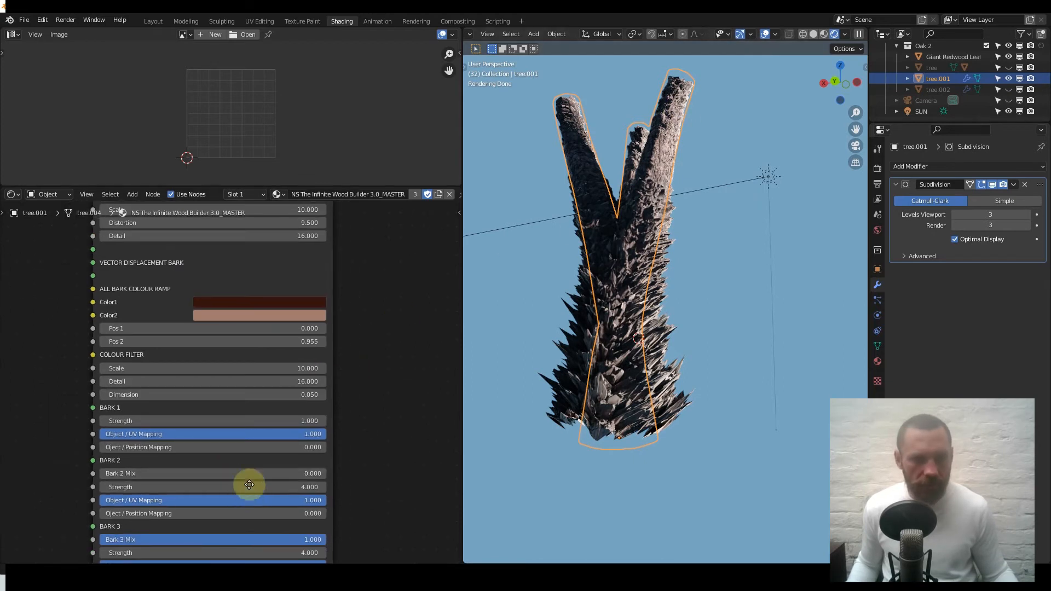
middle_drag(255, 487, 255, 348)
click(254, 368)
text(1)
key(Return)
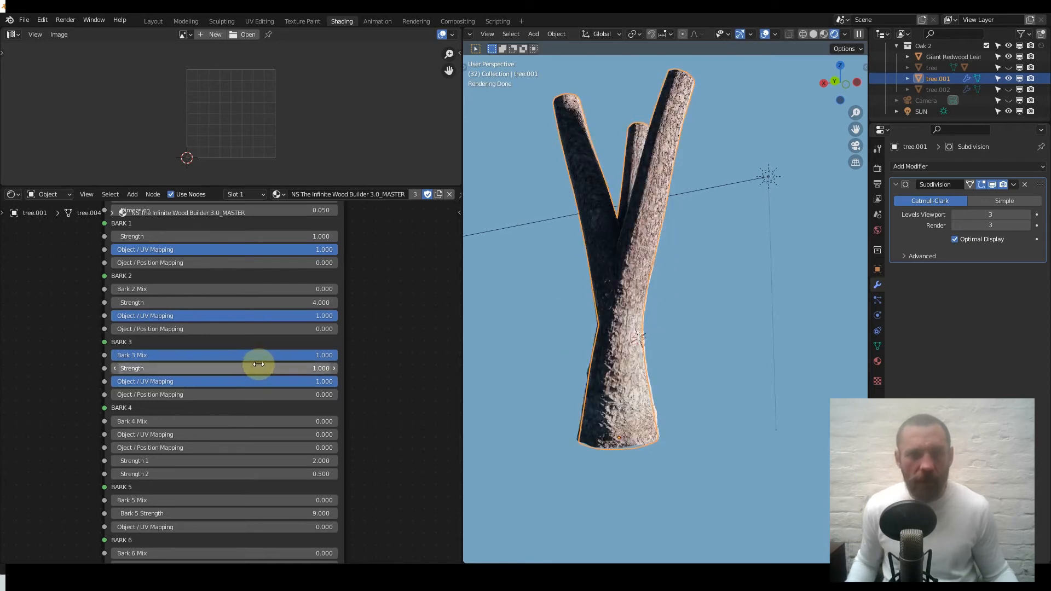
drag(320, 353, 110, 356)
Set the vector displacement Bark 1 Strength to 2.000, and inspect the bark on the trunk up close.
middle_drag(190, 292, 182, 412)
scroll(173, 368, up, 2)
middle_drag(166, 327, 175, 360)
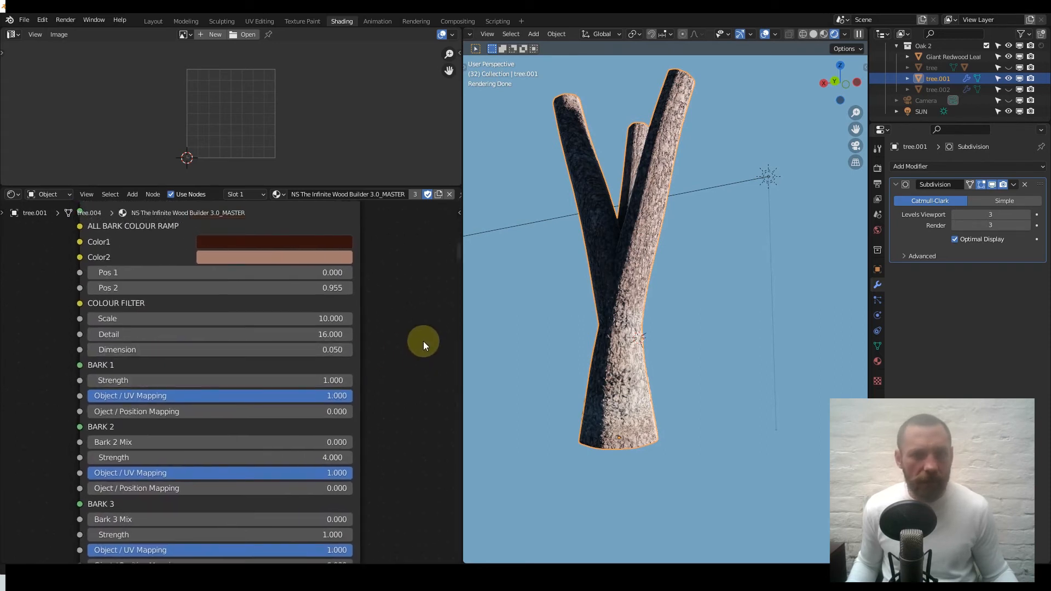
scroll(646, 379, up, 4)
click(154, 380)
text(2)
key(Return)
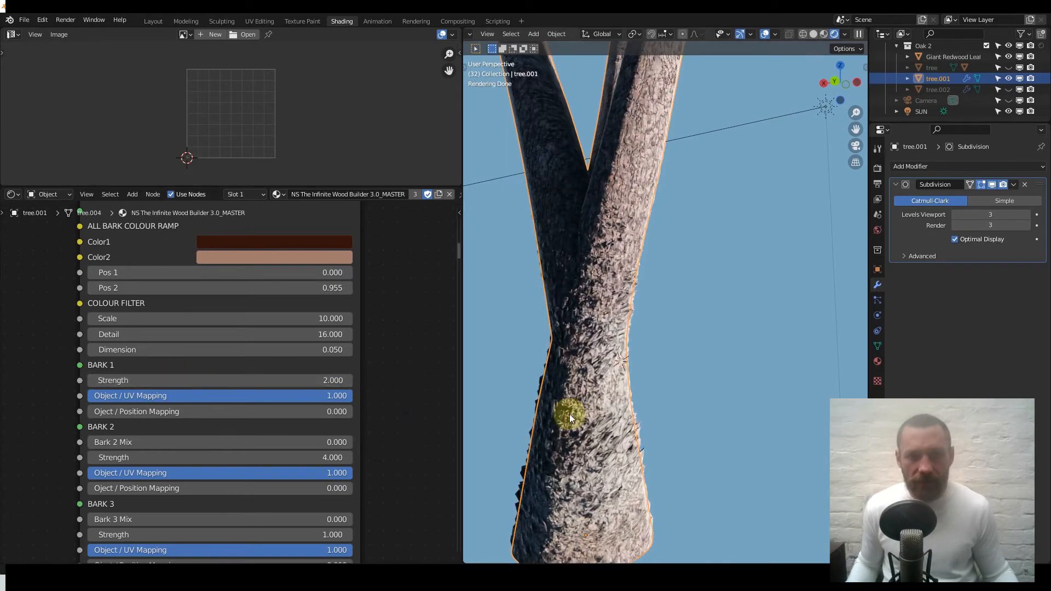
scroll(605, 416, up, 4)
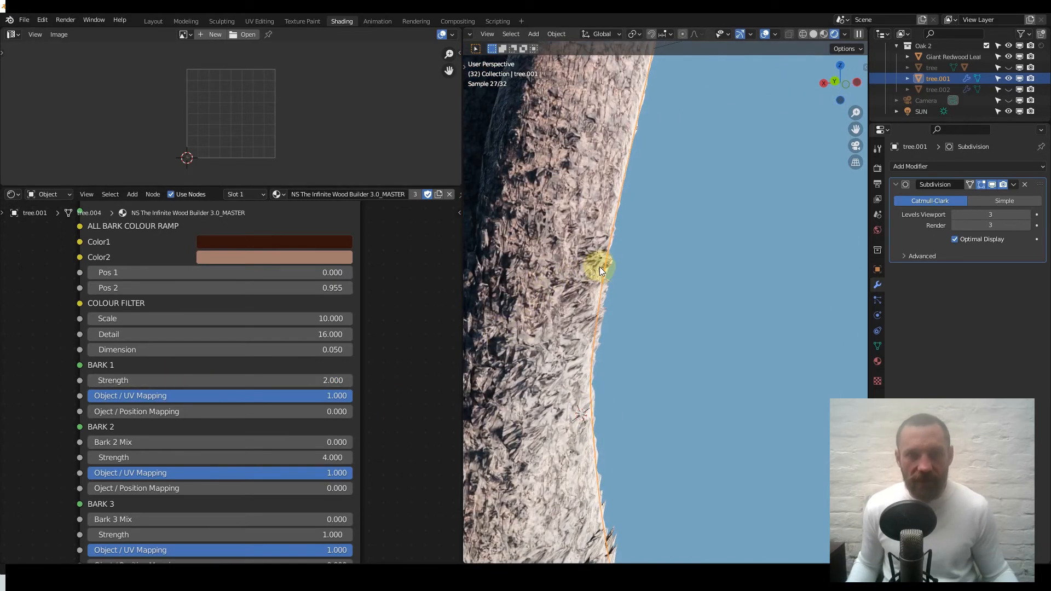
scroll(545, 315, down, 3)
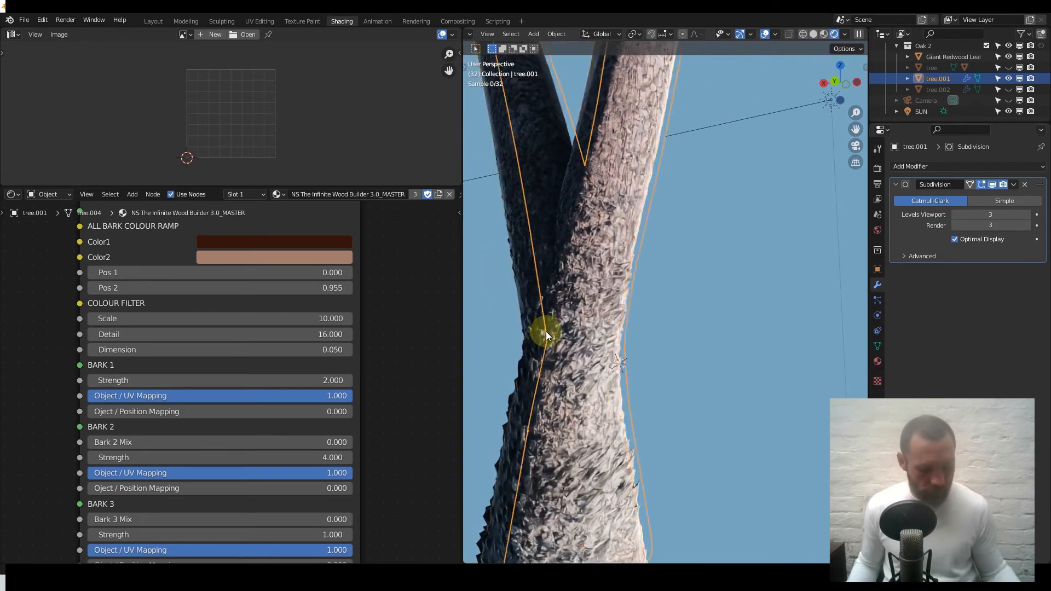
scroll(545, 330, down, 1)
shift+middle_drag(564, 361, 616, 277)
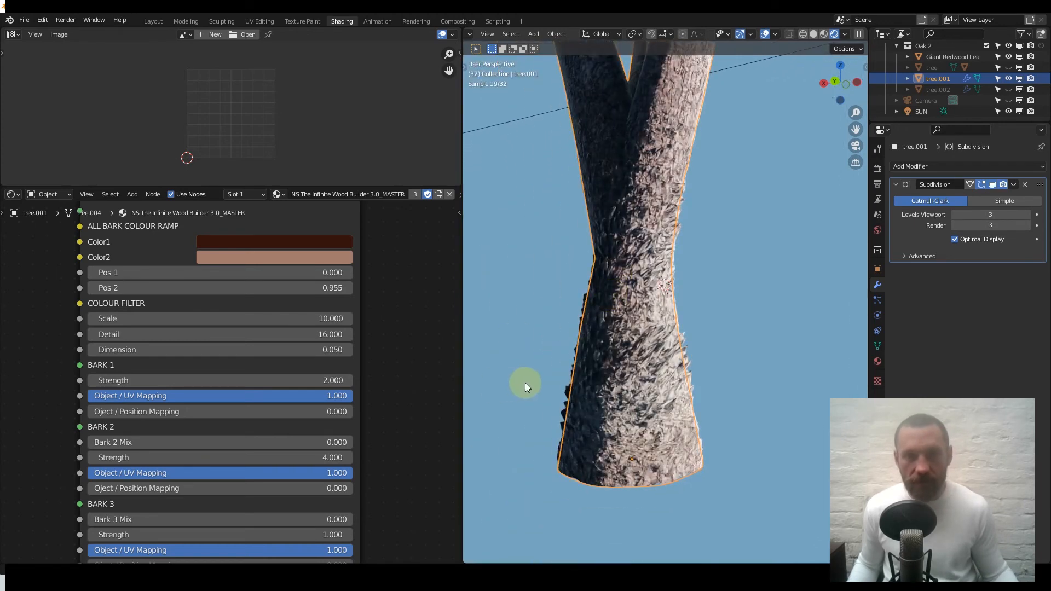
Try a dark purple with hue 0.729 and saturation 0.840 as Color1 of the All Bark Colour Ramp, and undo it.
scroll(219, 305, up, 2)
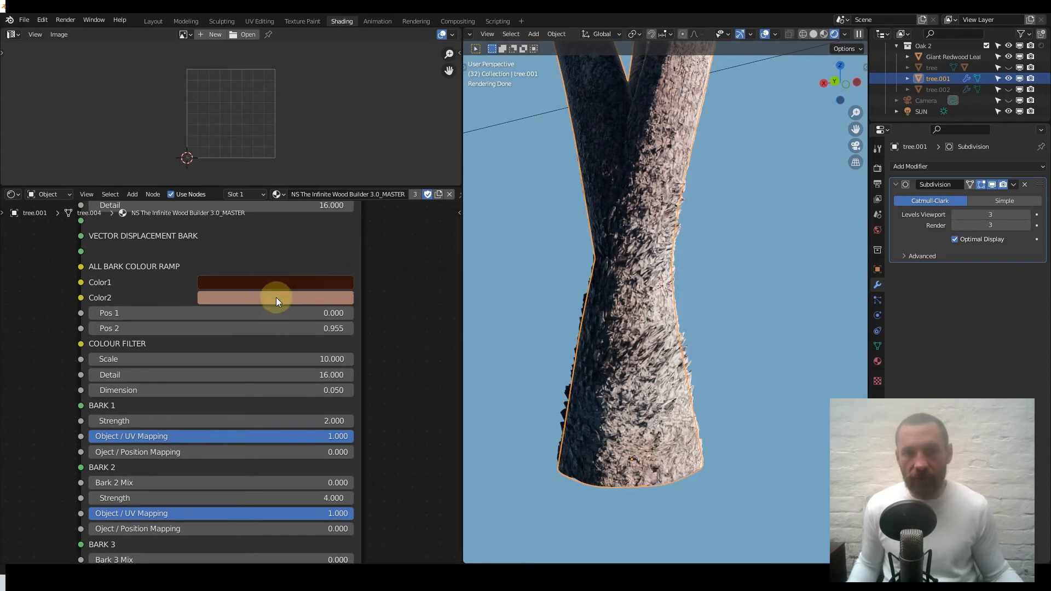
click(305, 284)
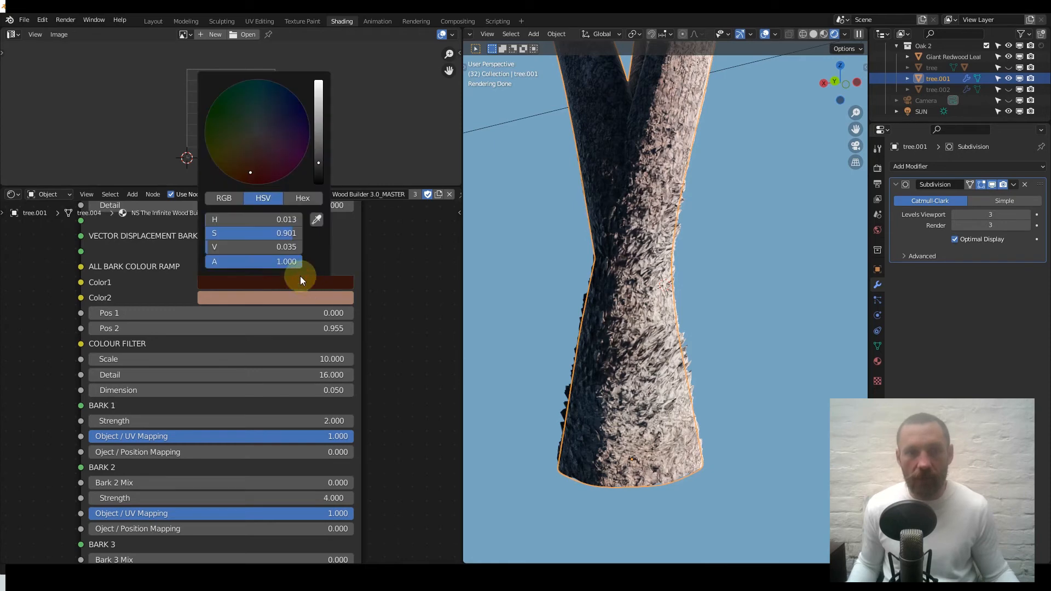
drag(242, 156, 243, 156)
click(293, 131)
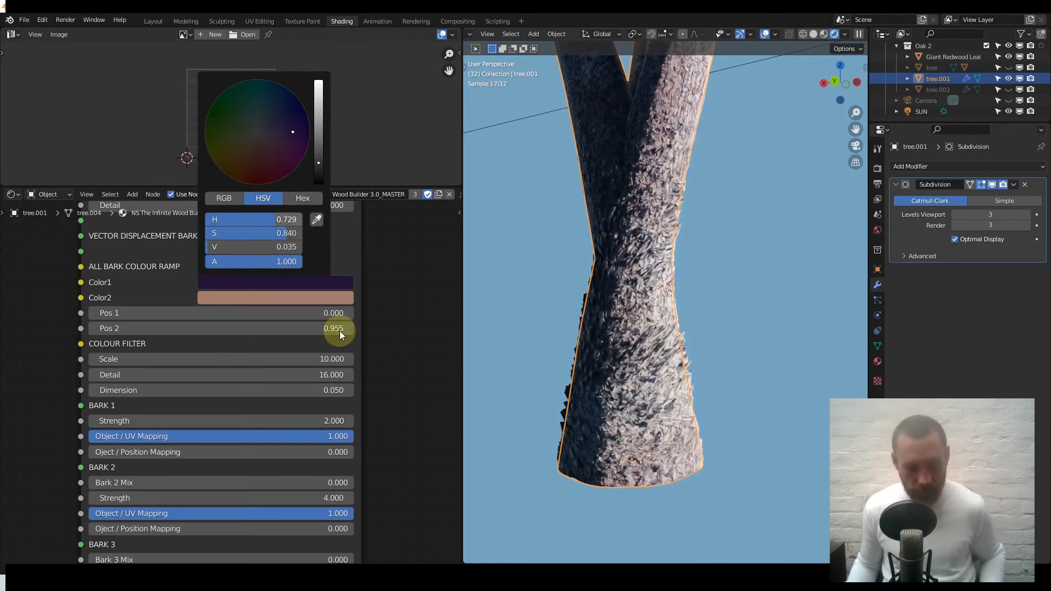
key(ctrl+z)
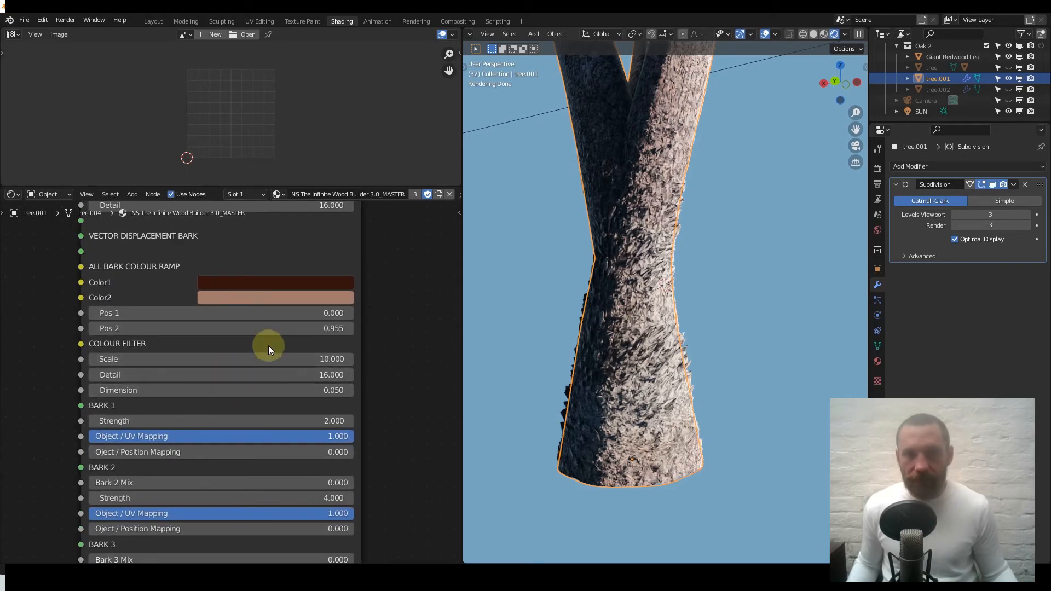
Set the vector displacement Bark 2 Mix to 1.000, and inspect the bark around the trunk.
scroll(251, 348, down, 6)
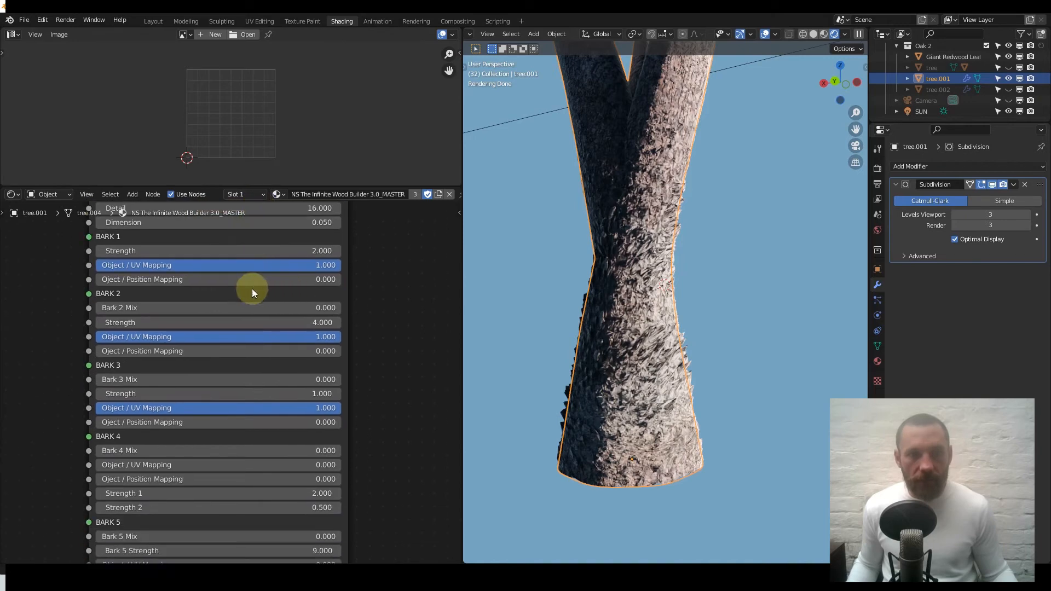
drag(120, 307, 328, 307)
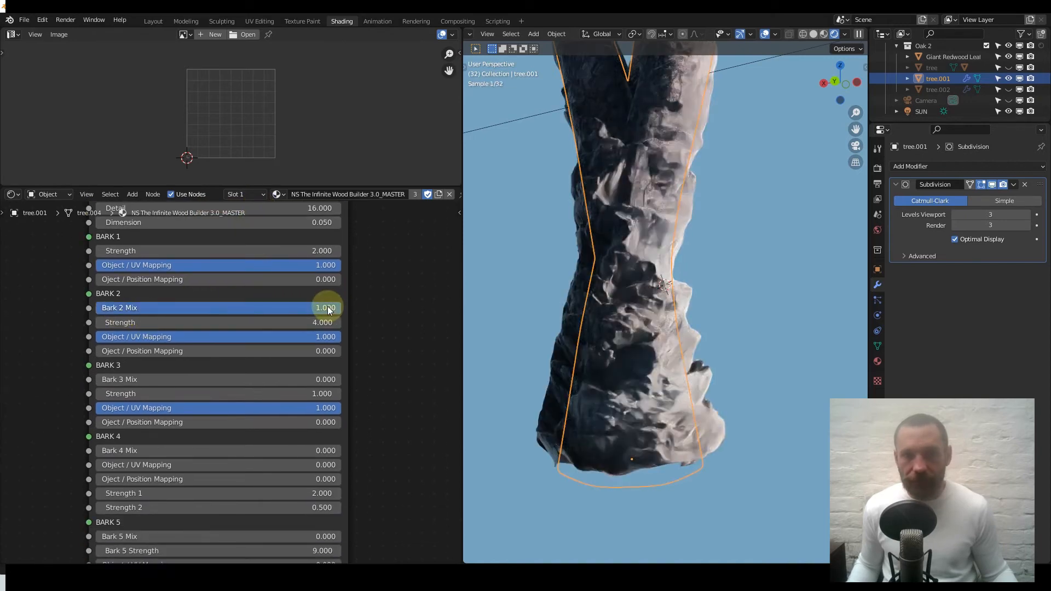
scroll(627, 290, down, 3)
shift+middle_drag(630, 286, 631, 379)
middle_drag(655, 330, 625, 317)
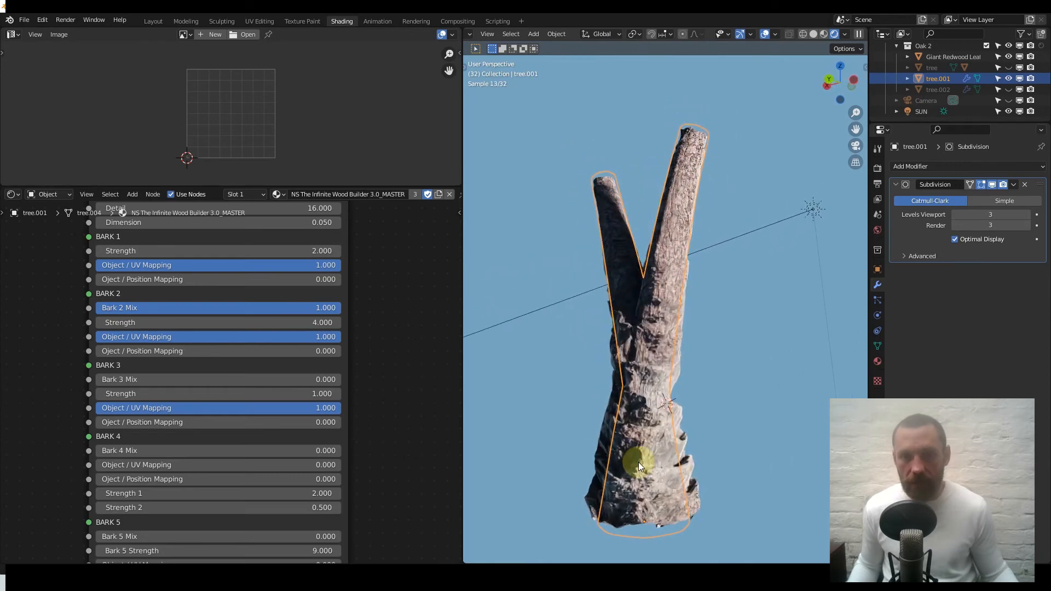
mouse_move(678, 471)
middle_down()
mouse_move(642, 460)
mouse_move(682, 464)
middle_up()
scroll(658, 484, up, 2)
scroll(659, 484, up, 5)
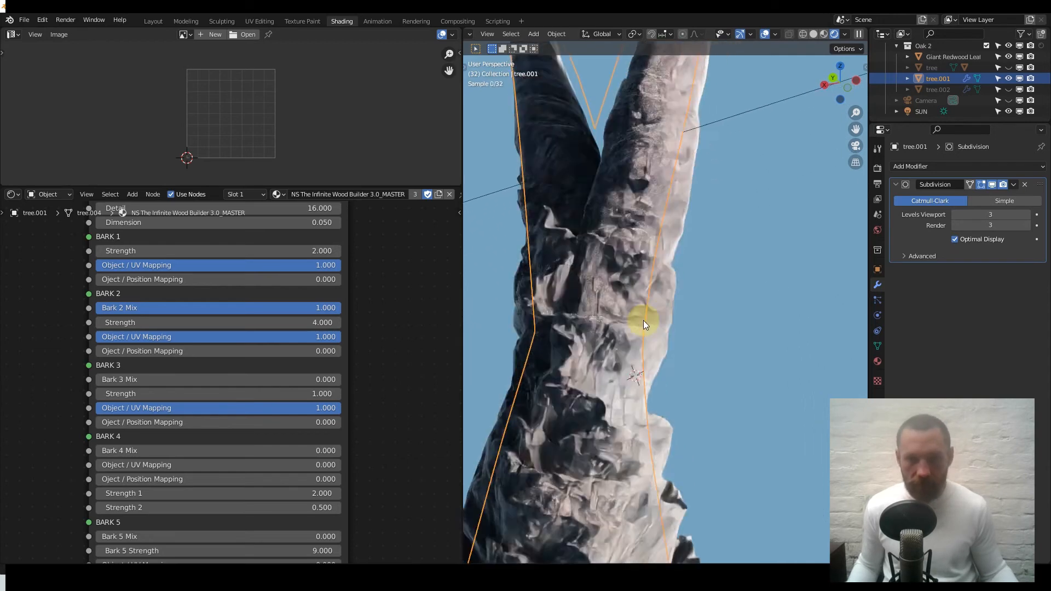
middle_drag(642, 426, 685, 453)
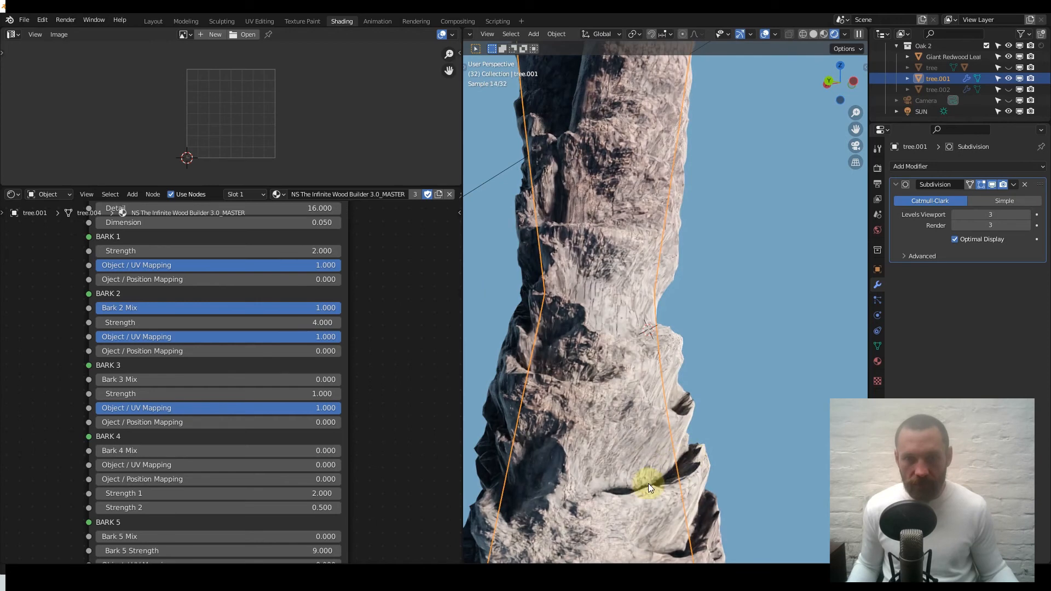
middle_drag(601, 468, 611, 427)
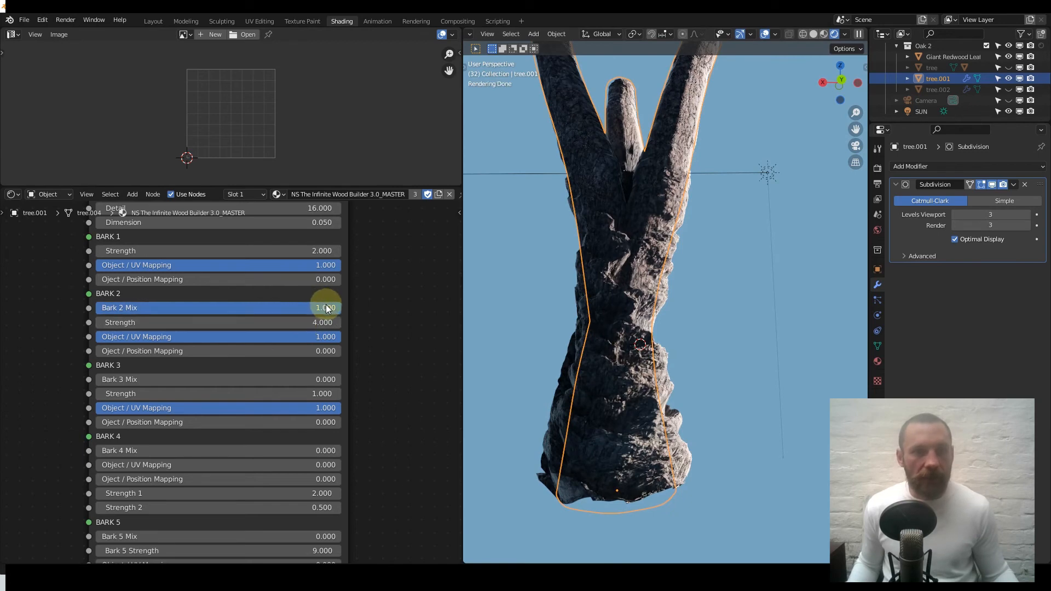
Set the Bark 2 Mix to 0.000 and the Bark 3 Mix to 1.000 in the vector displacement bark section.
drag(326, 308, 96, 308)
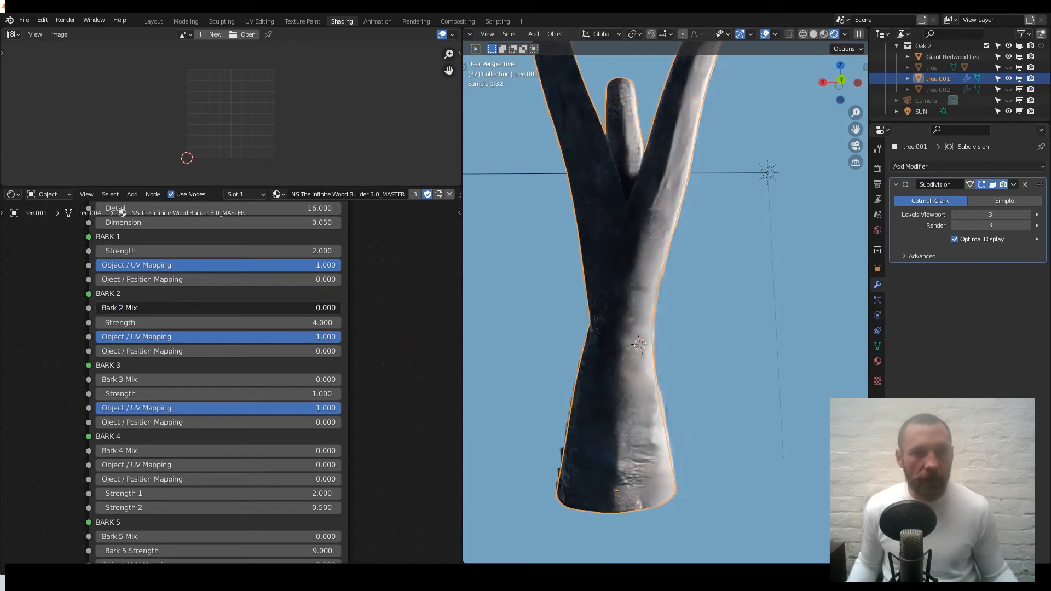
drag(106, 380, 335, 379)
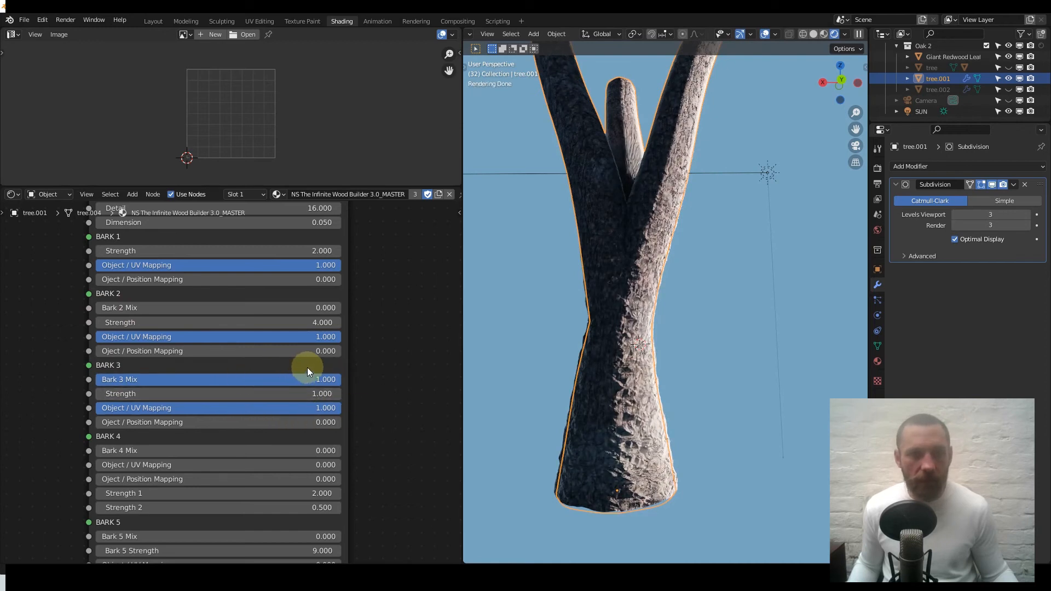
Set the Bark 3 Mix to 0.000 and the Bark 4 Mix to 1.000 in the vector displacement bark section.
drag(323, 380, 99, 379)
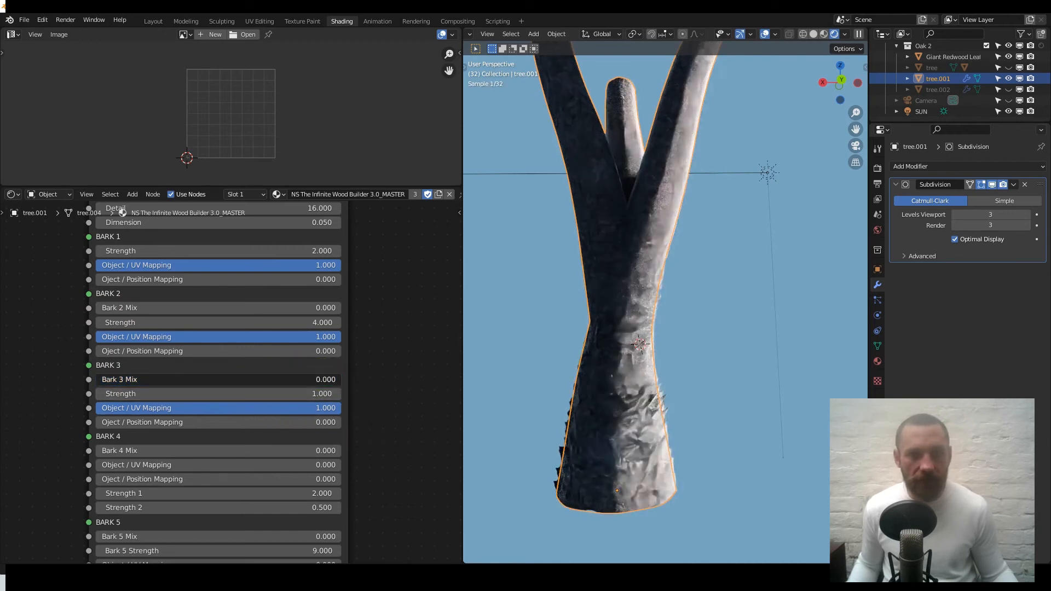
drag(115, 451, 341, 451)
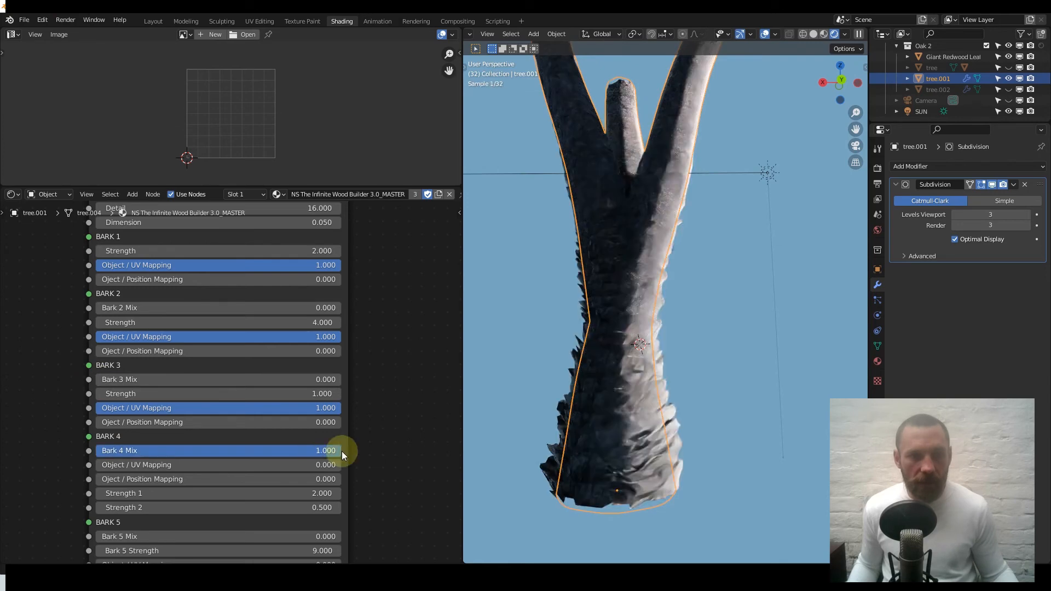
Set the Bark 4 Mix to 0.000 and the Bark 5 Mix to 1.000 in the vector displacement bark section.
middle_drag(296, 485, 301, 354)
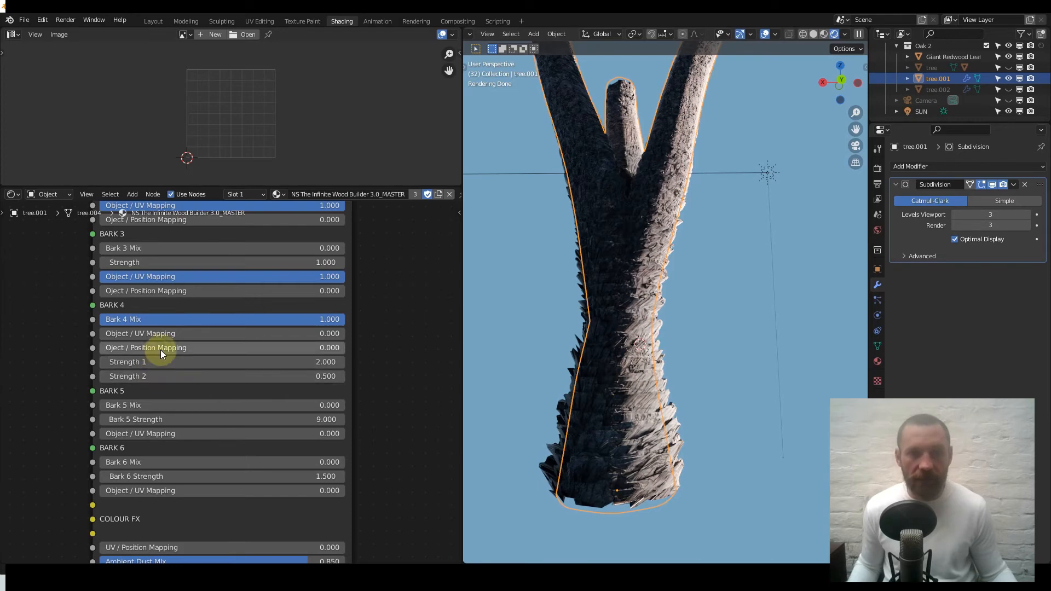
drag(271, 319, 87, 318)
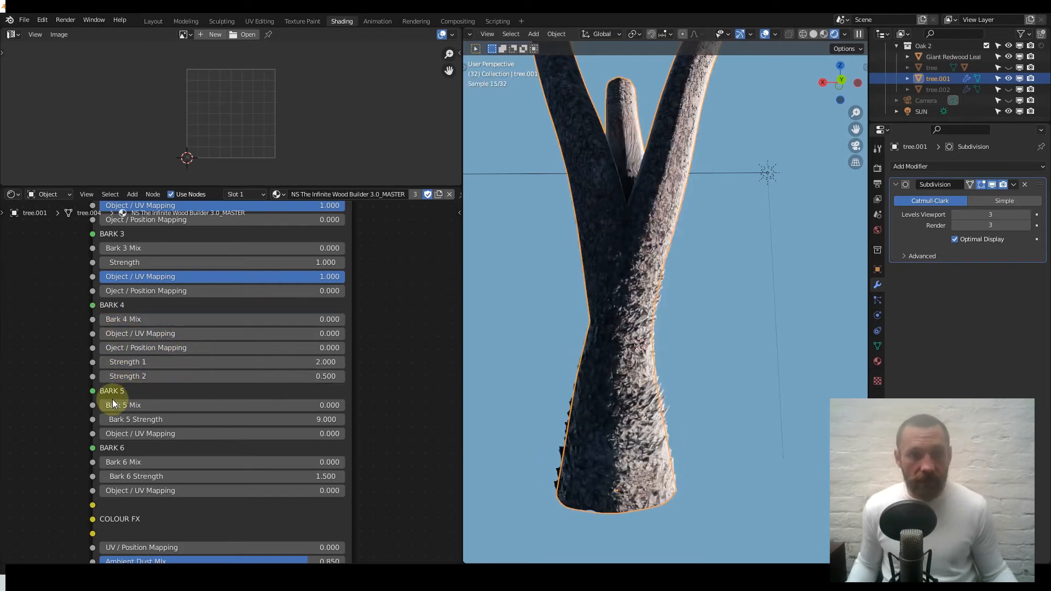
drag(118, 406, 319, 404)
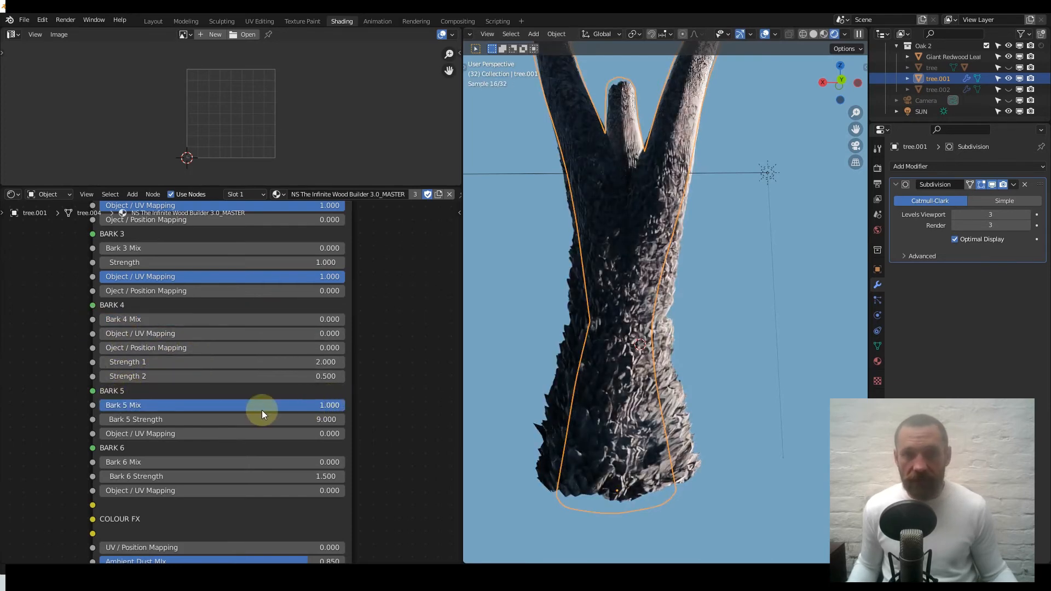
Set the vector displacement Bark 5 Mix to 0.000, try a Bark 6 Mix of 1.000, and undo the Bark 6 change.
drag(337, 405, 97, 403)
drag(124, 463, 335, 463)
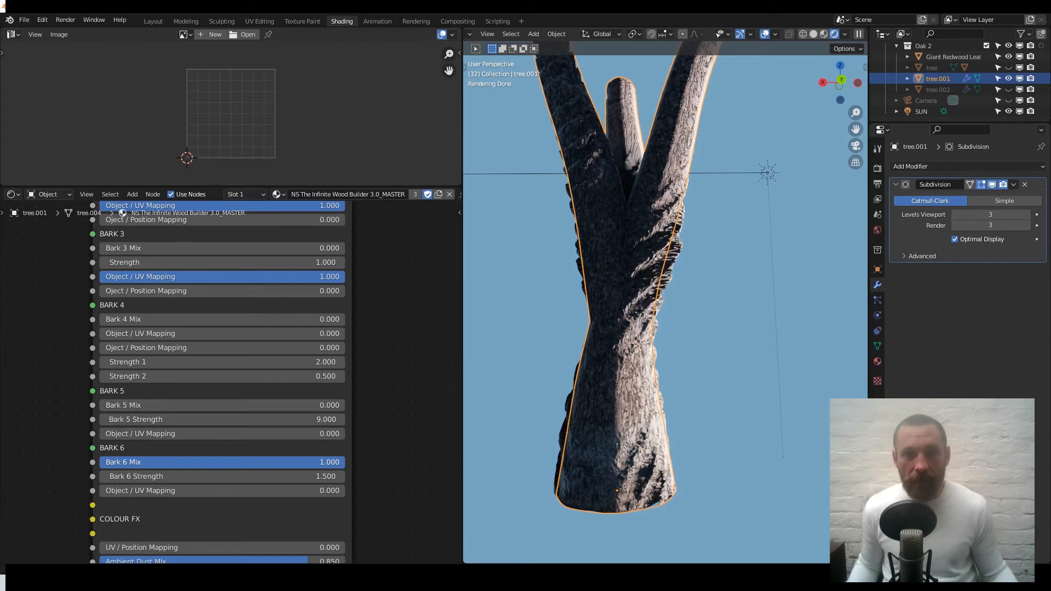
key(ctrl+z)
Set the Regular Bark / Vector Bark Displacement Mix to 0.000 on the Infinite Wood Builder node.
scroll(264, 433, down, 4)
middle_drag(264, 507, 230, 416)
scroll(251, 389, down, 3)
scroll(217, 327, down, 3)
scroll(218, 327, down, 3)
mouse_move(217, 268)
middle_down()
mouse_move(226, 367)
mouse_move(208, 512)
mouse_move(225, 362)
mouse_move(225, 455)
middle_up()
middle_drag(209, 333, 204, 388)
scroll(204, 389, up, 8)
scroll(222, 416, down, 5)
scroll(216, 331, up, 4)
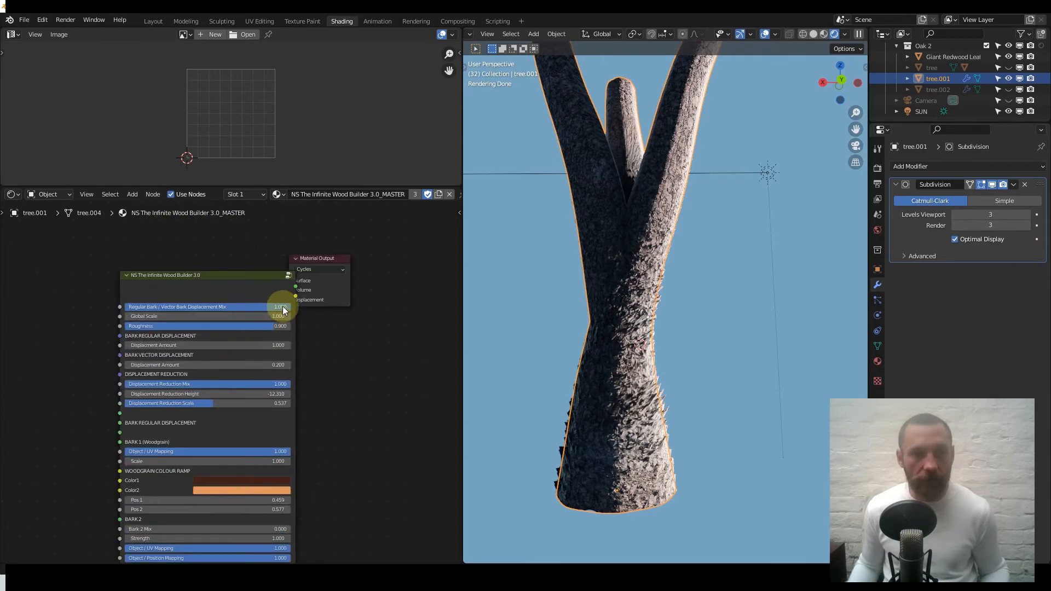
drag(282, 306, 129, 315)
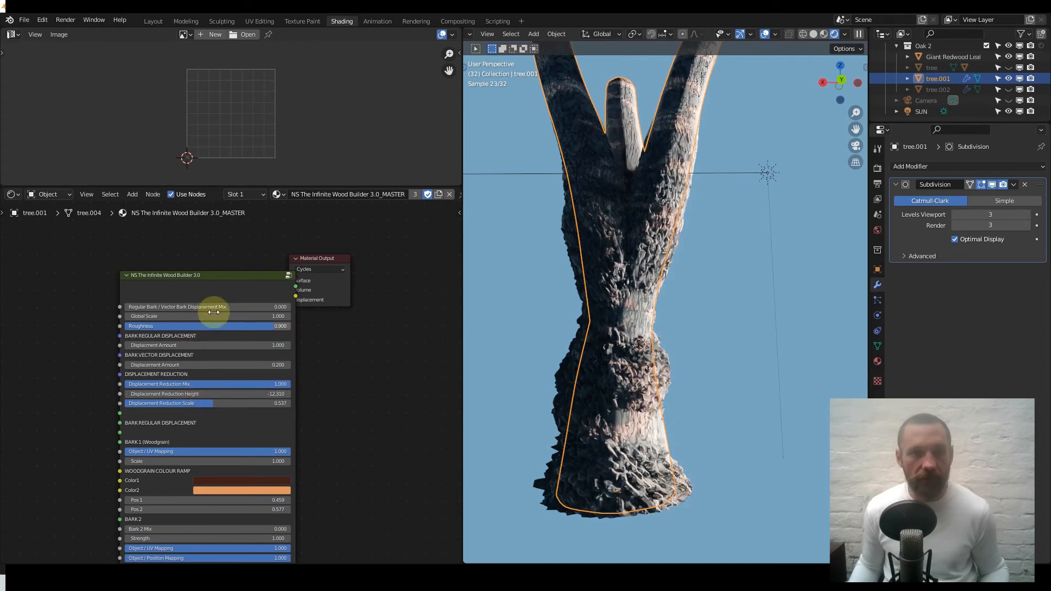
Open the Infinite Wood Builder node group, look over its Woodgrain and bark nodes, and exit the group.
click(227, 285)
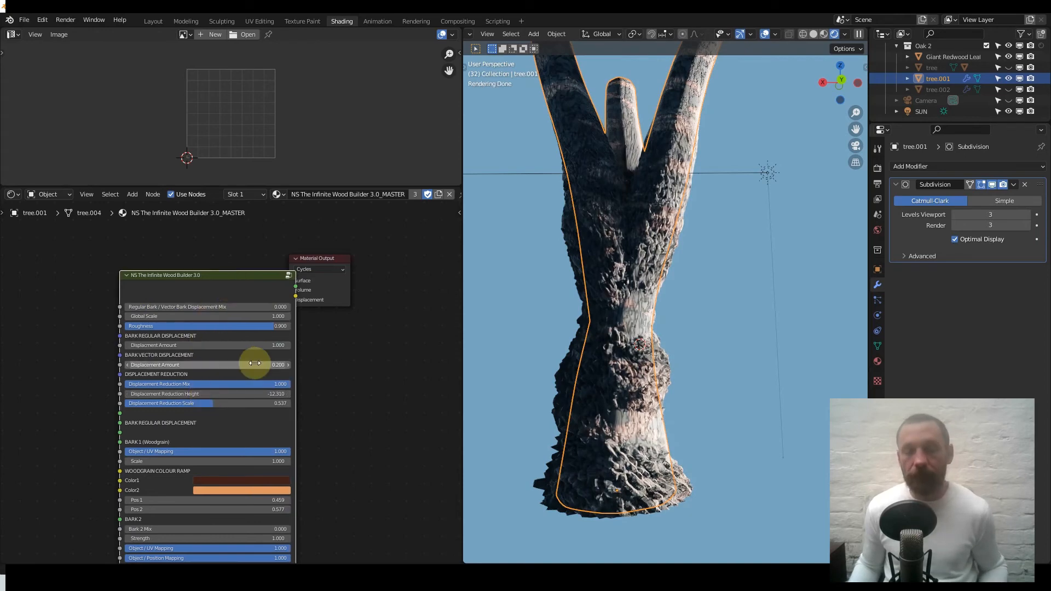
click(325, 301)
click(190, 296)
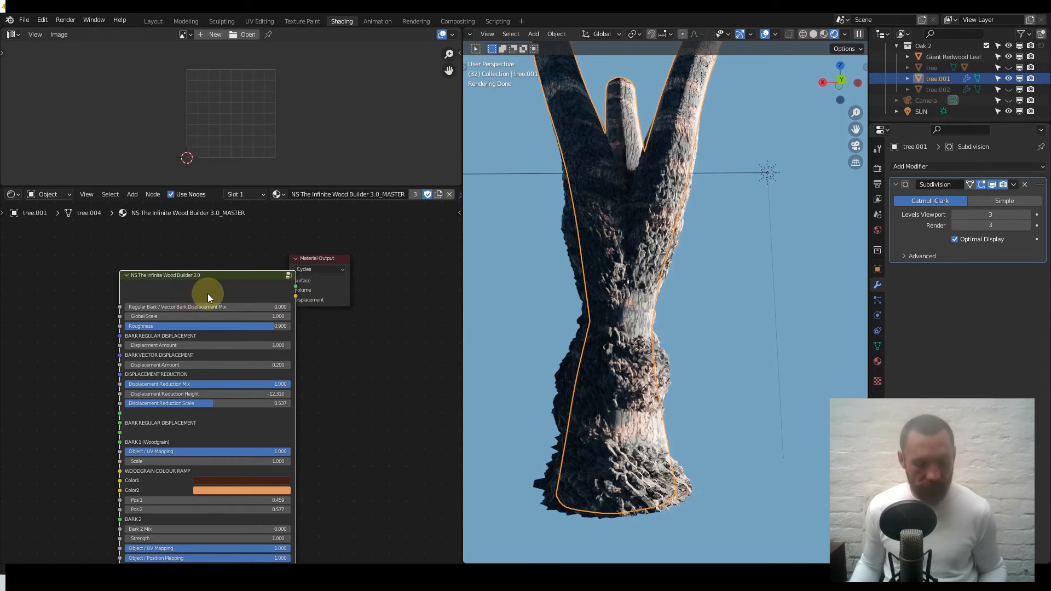
key(Tab)
scroll(224, 383, down, 3)
scroll(224, 381, down, 5)
scroll(201, 362, up, 5)
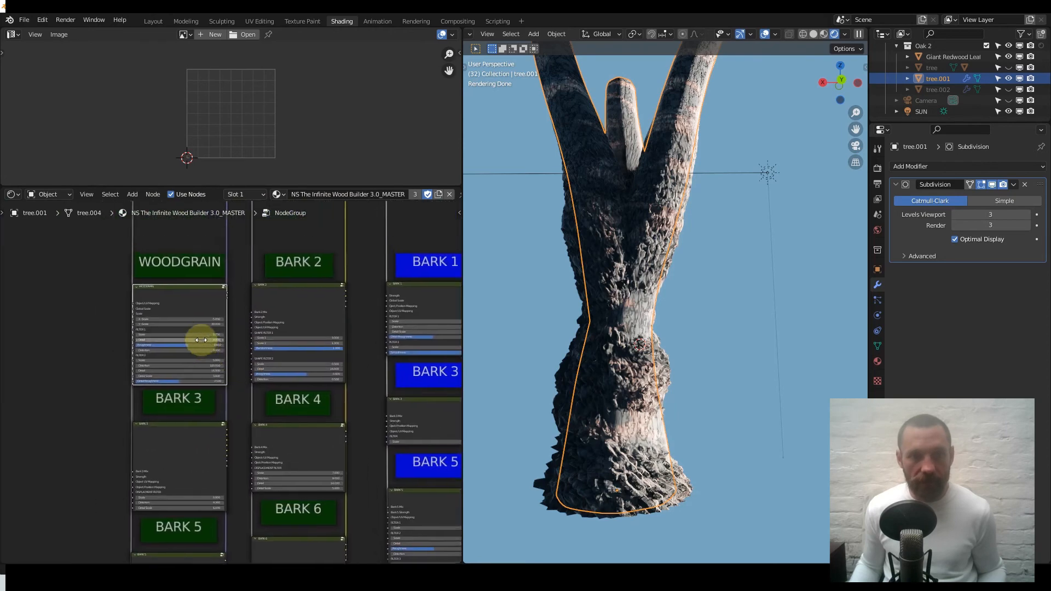
scroll(202, 345, up, 2)
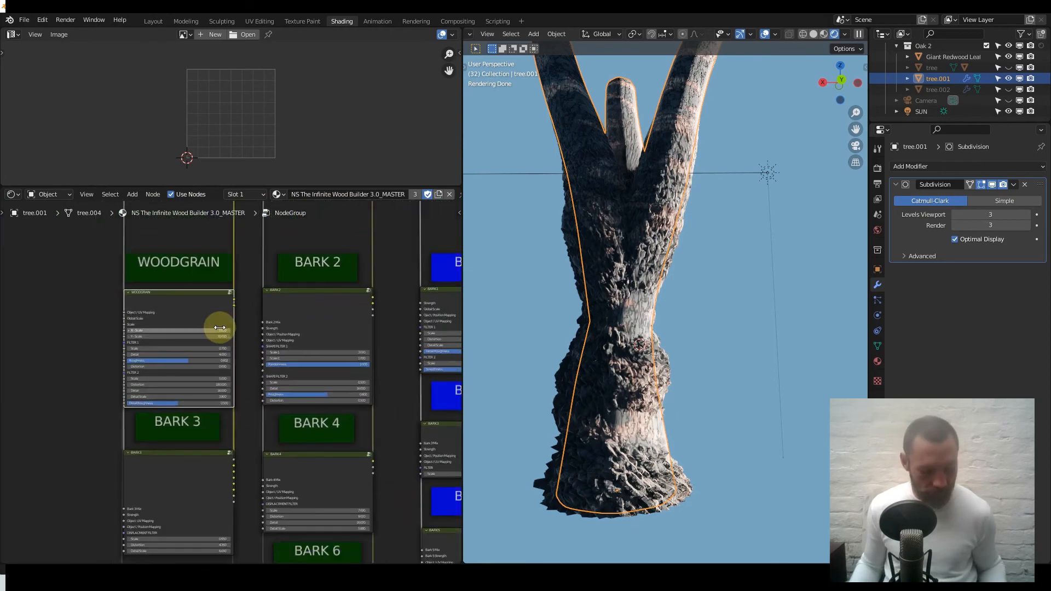
key(Tab)
Reduce the large bulges on the trunk by lowering a value further down the node, below the Bark 8 settings.
scroll(246, 383, down, 2)
scroll(247, 378, up, 6)
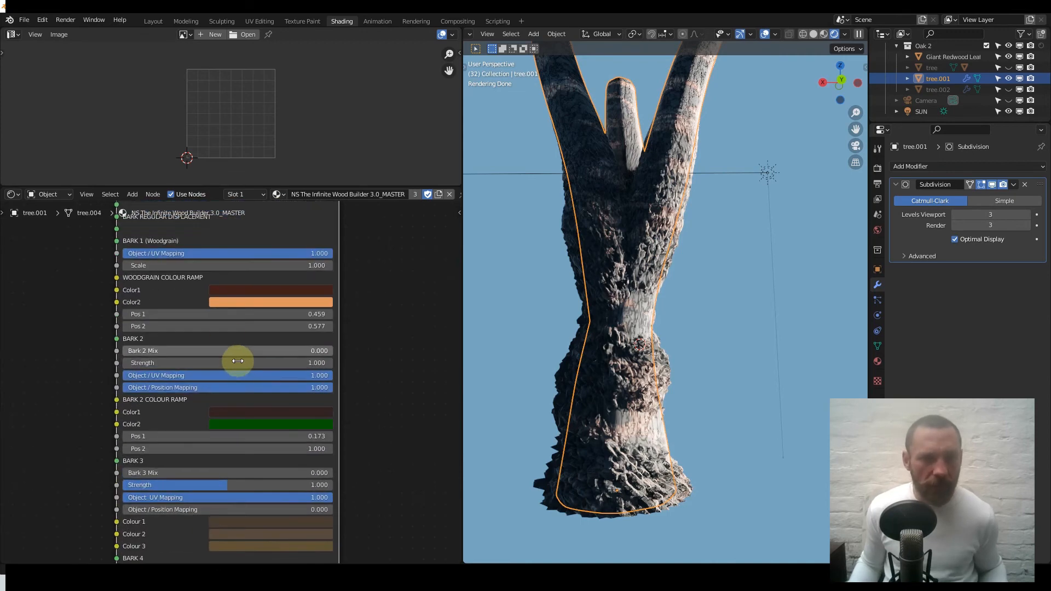
scroll(241, 363, down, 3)
middle_drag(241, 362, 244, 215)
middle_drag(238, 422, 246, 293)
scroll(241, 383, up, 2)
middle_drag(229, 438, 242, 321)
scroll(238, 346, up, 2)
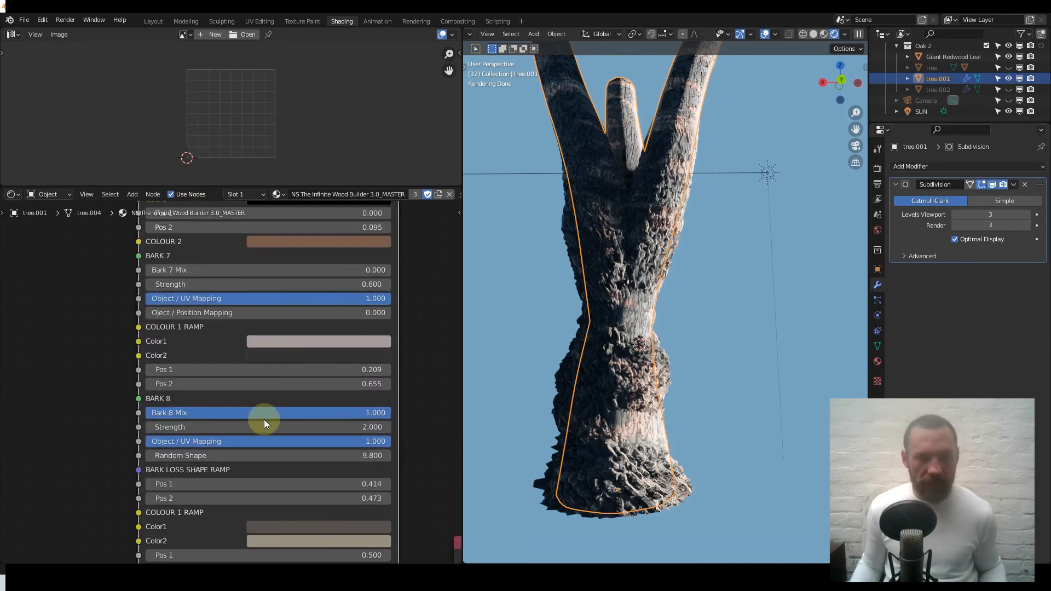
scroll(264, 420, down, 5)
middle_drag(253, 462, 260, 348)
scroll(241, 334, up, 2)
drag(225, 311, 193, 310)
Open the node group and examine the displacement and colour filters of the Bark 8 node.
key(Tab)
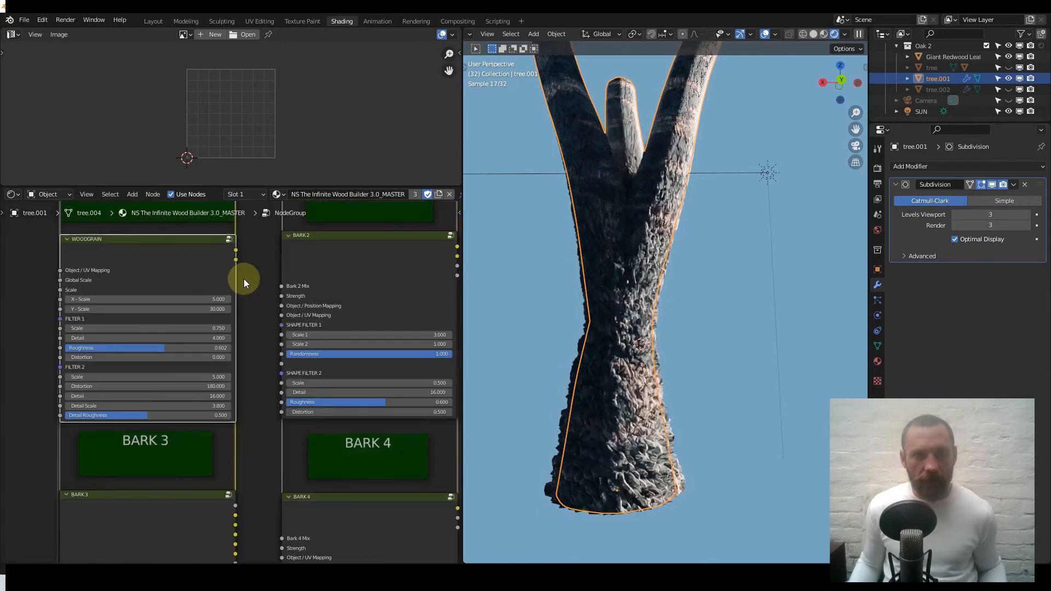
scroll(263, 314, down, 4)
middle_drag(293, 335, 284, 208)
middle_drag(295, 479, 277, 279)
scroll(271, 320, up, 10)
scroll(259, 382, up, 4)
scroll(588, 330, up, 3)
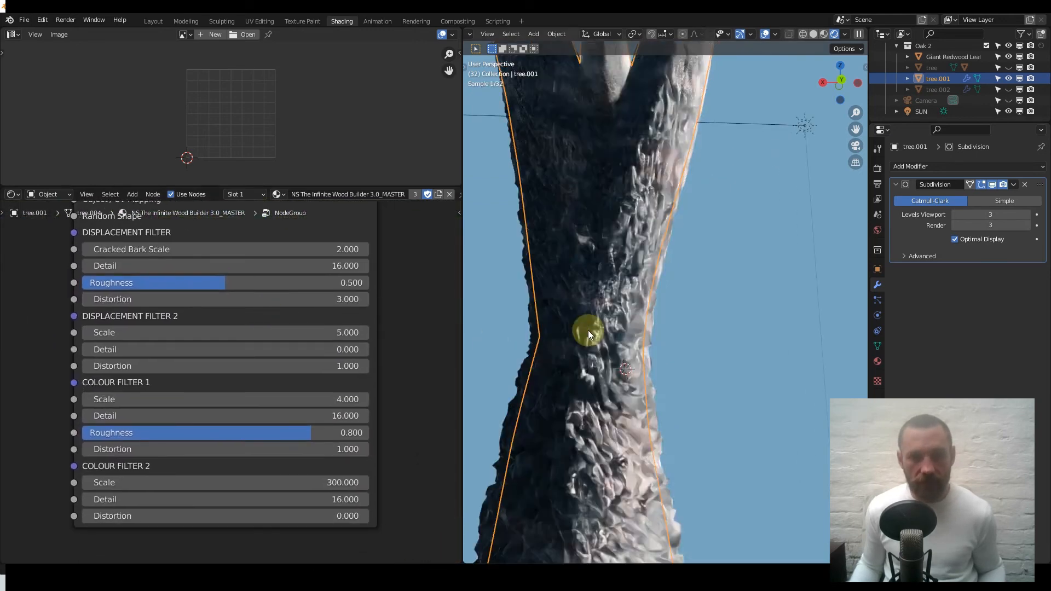
scroll(164, 329, up, 1)
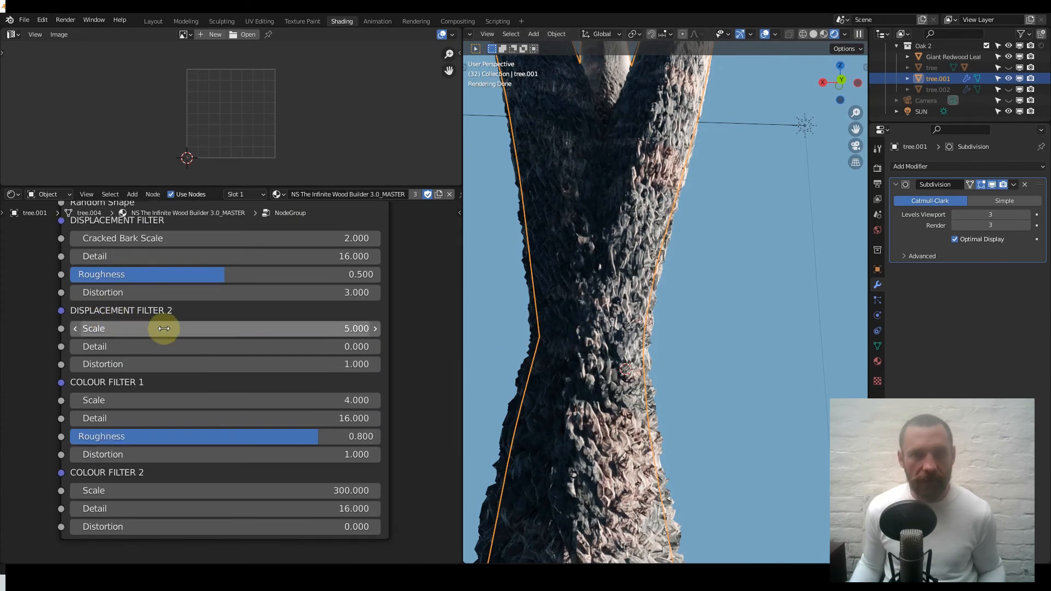
Try a Cracked Bark Scale of 10.500, undo it, and try a higher Displacement Filter 2 Scale on Bark 8.
middle_drag(159, 283, 146, 328)
drag(140, 283, 226, 273)
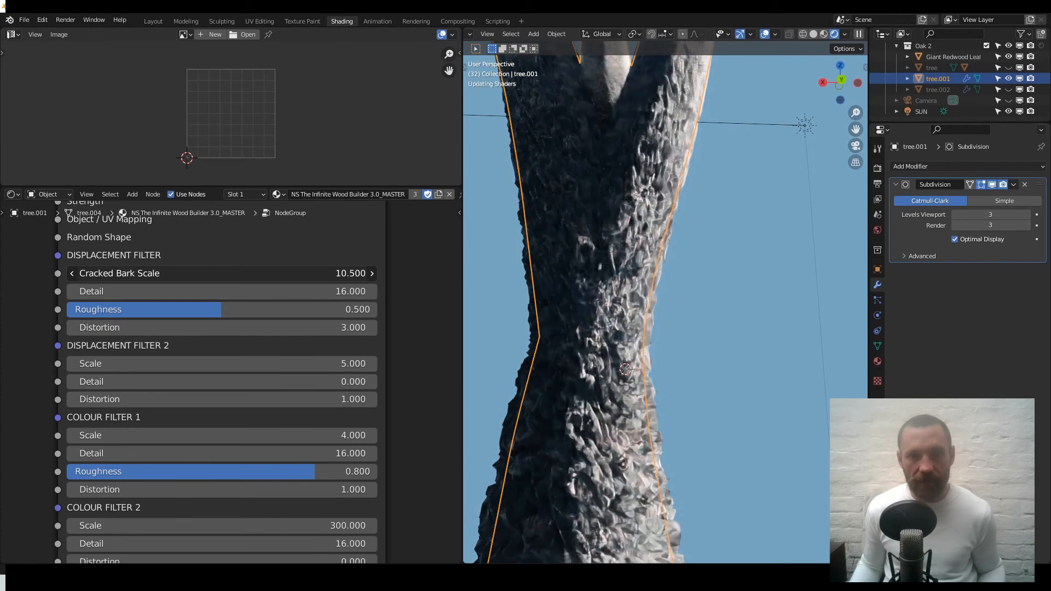
key(ctrl+z)
drag(106, 366, 236, 364)
Look over the regular and vector bark nodes inside the group, and return to the main node's settings.
scroll(108, 337, down, 7)
scroll(132, 317, down, 1)
middle_drag(170, 263, 178, 316)
mouse_move(254, 312)
middle_down()
mouse_move(228, 328)
mouse_move(261, 295)
middle_up()
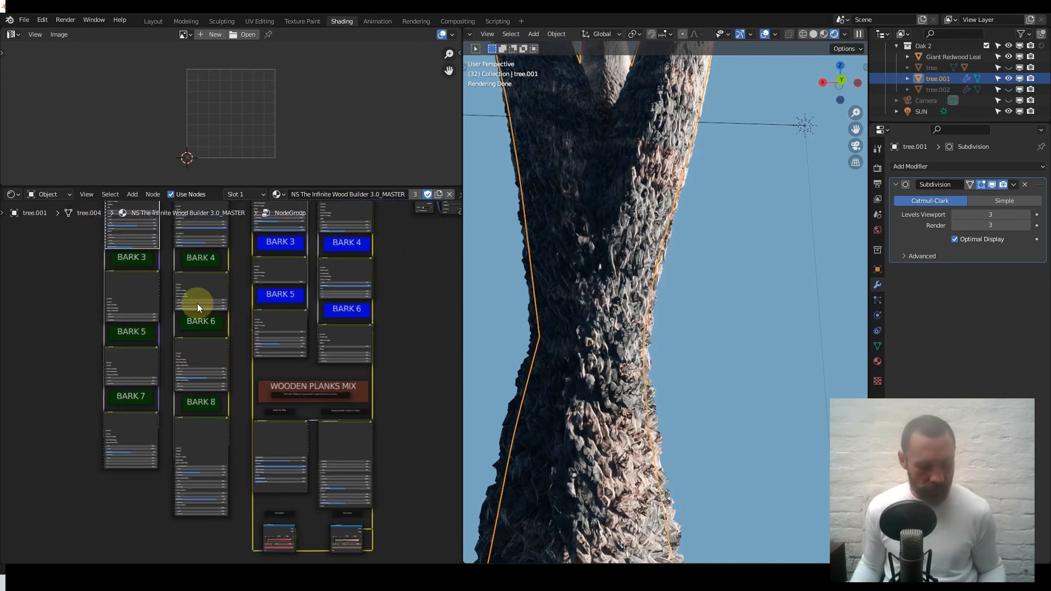
key(Tab)
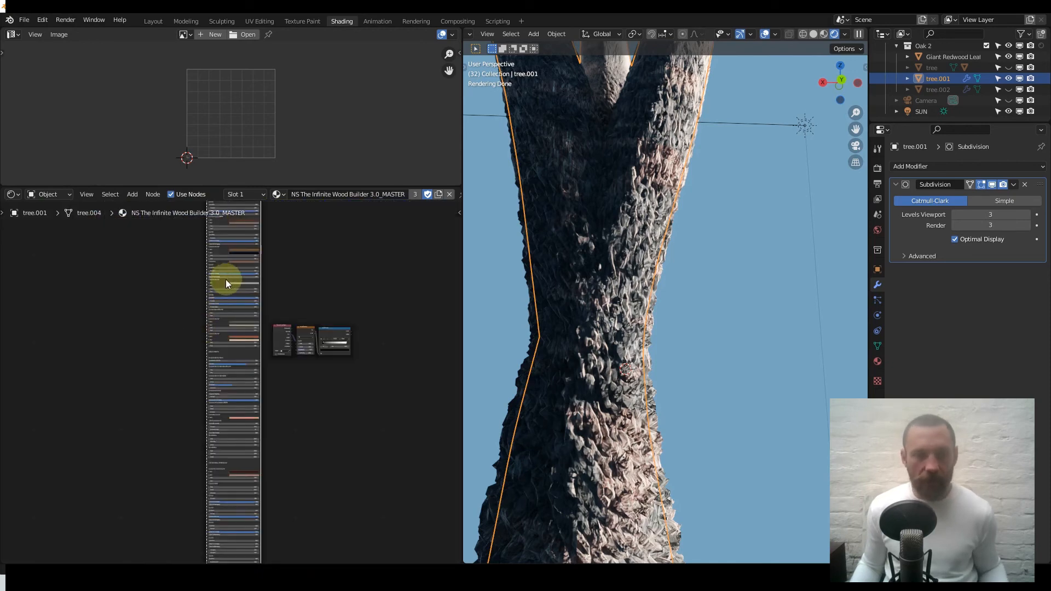
scroll(228, 314, down, 1)
scroll(227, 309, up, 3)
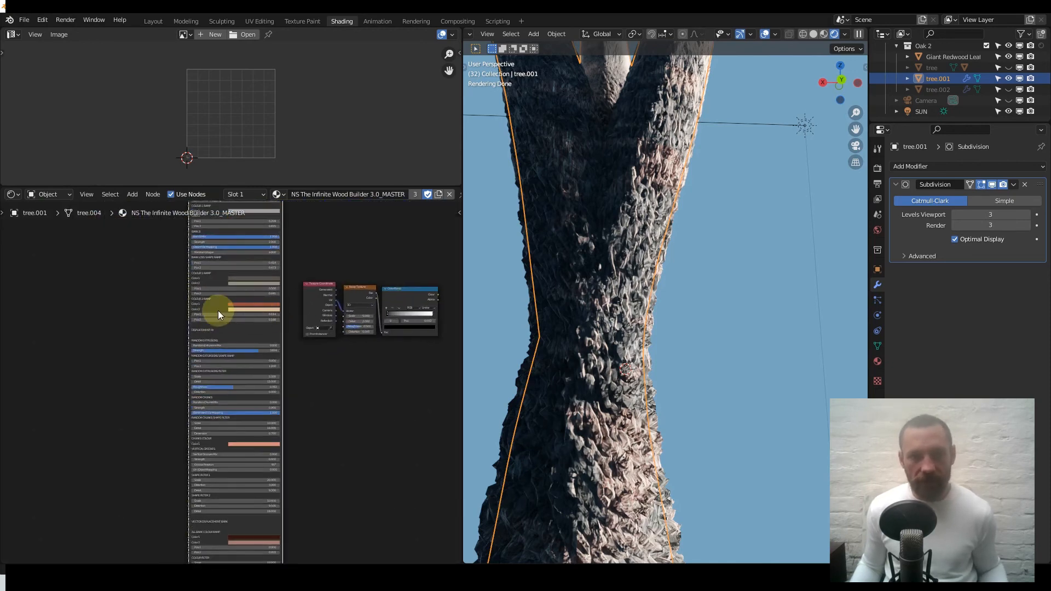
scroll(218, 310, down, 3)
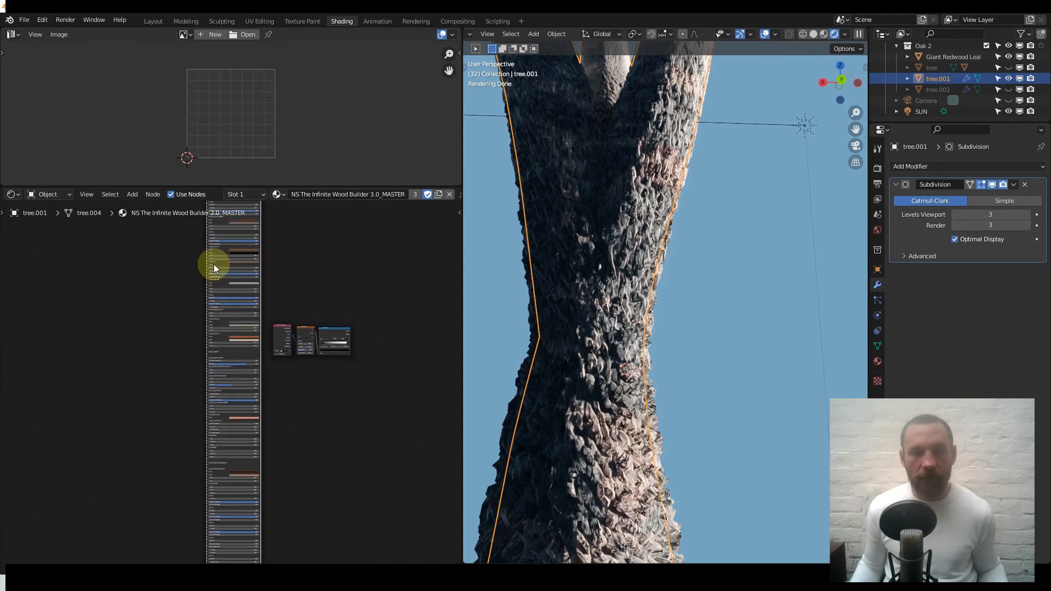
Reopen the node group, examine the bark sections and the Wooden Planks Mix filters and colour ramps, and exit the group.
key(Tab)
middle_drag(237, 262, 203, 352)
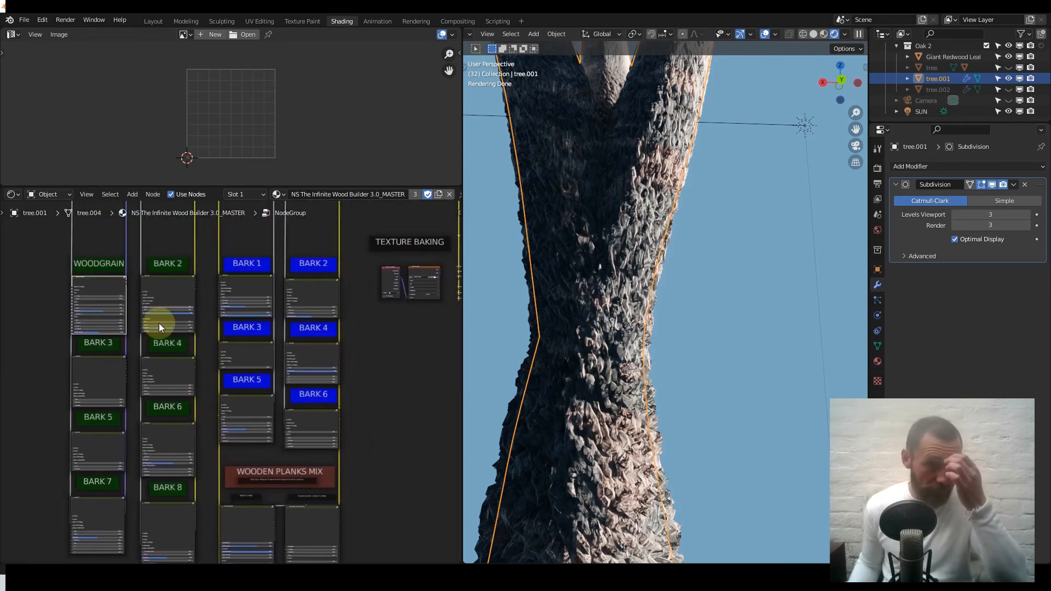
scroll(265, 318, down, 5)
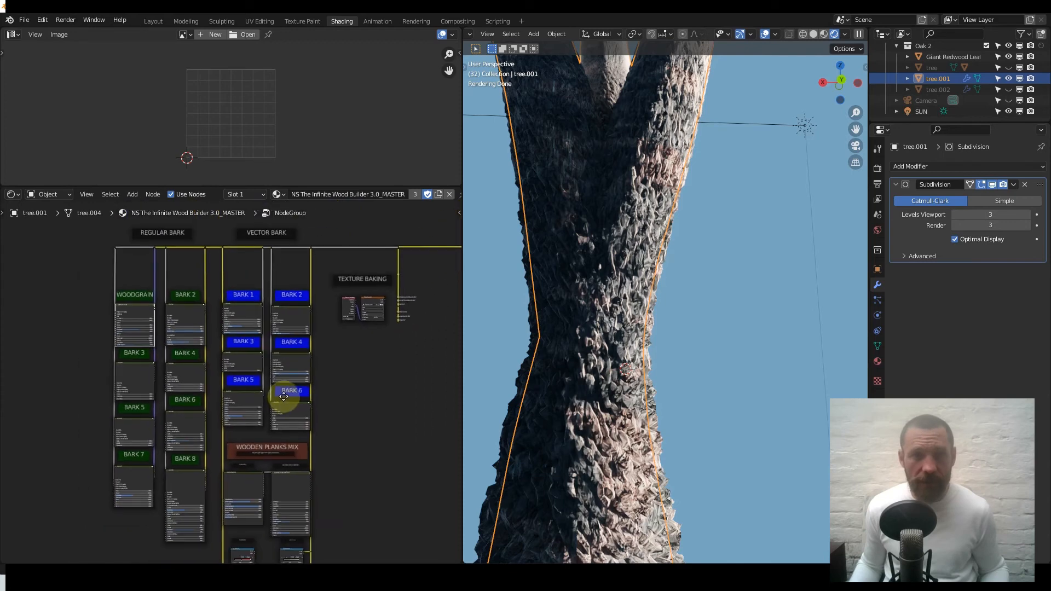
middle_drag(307, 472, 277, 339)
scroll(277, 340, up, 6)
scroll(266, 298, up, 3)
scroll(266, 298, up, 3)
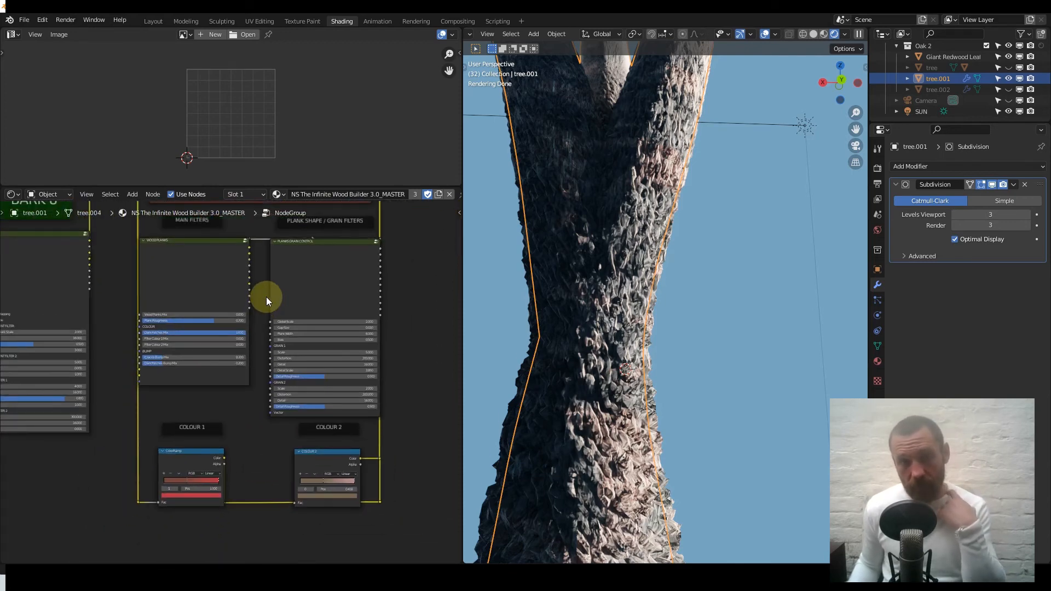
scroll(266, 297, down, 6)
scroll(267, 297, down, 1)
middle_drag(266, 300, 267, 404)
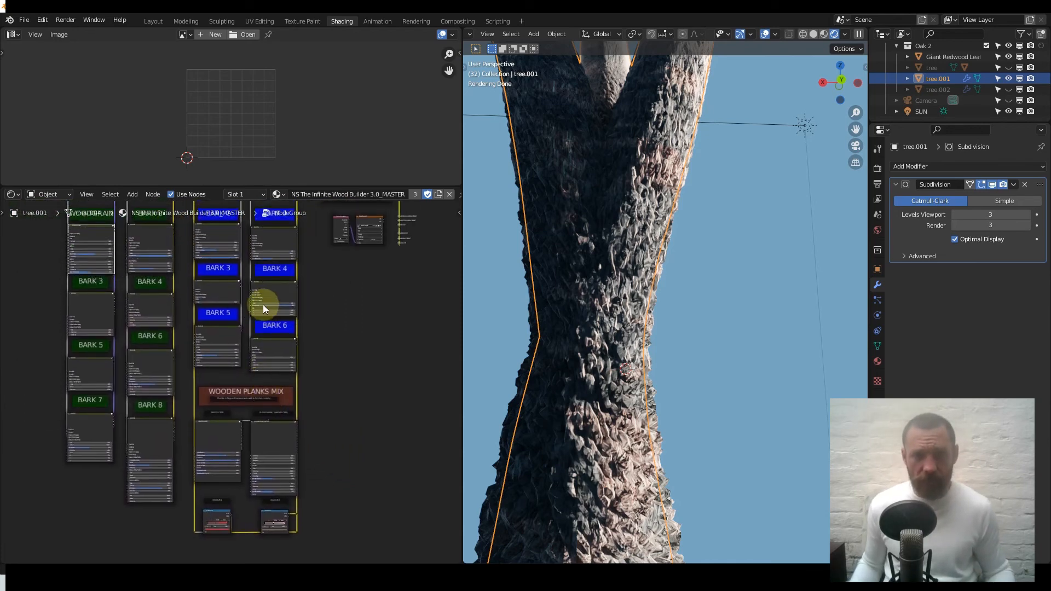
scroll(263, 305, down, 4)
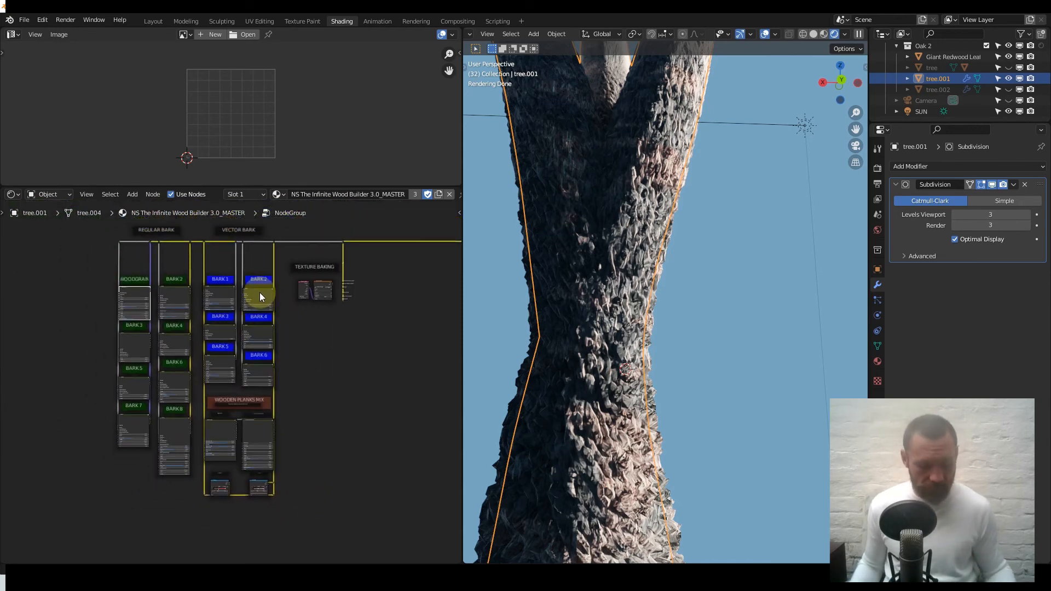
key(Tab)
key(Tab)
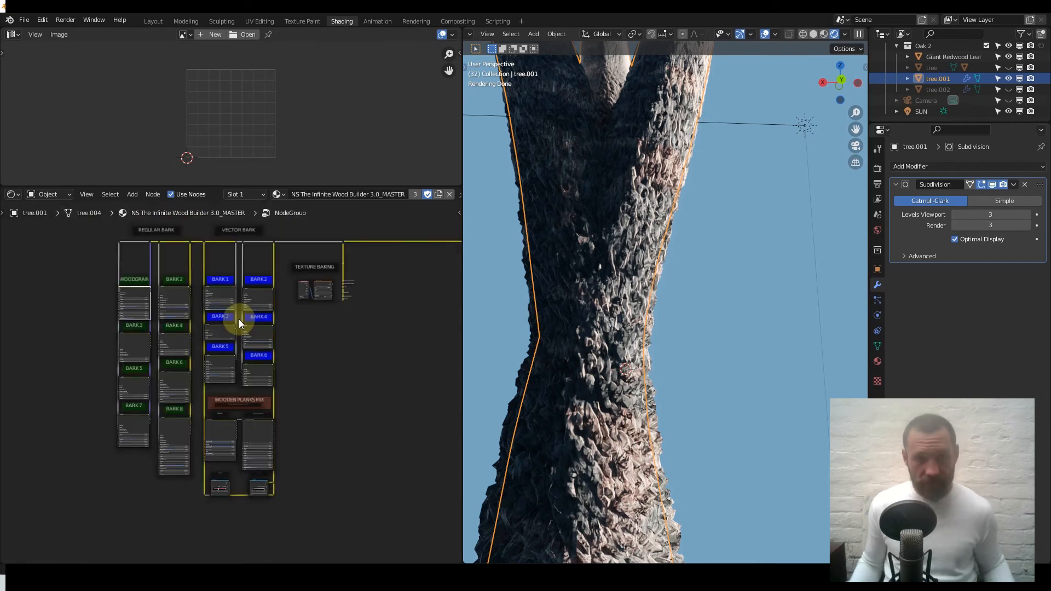
key(Tab)
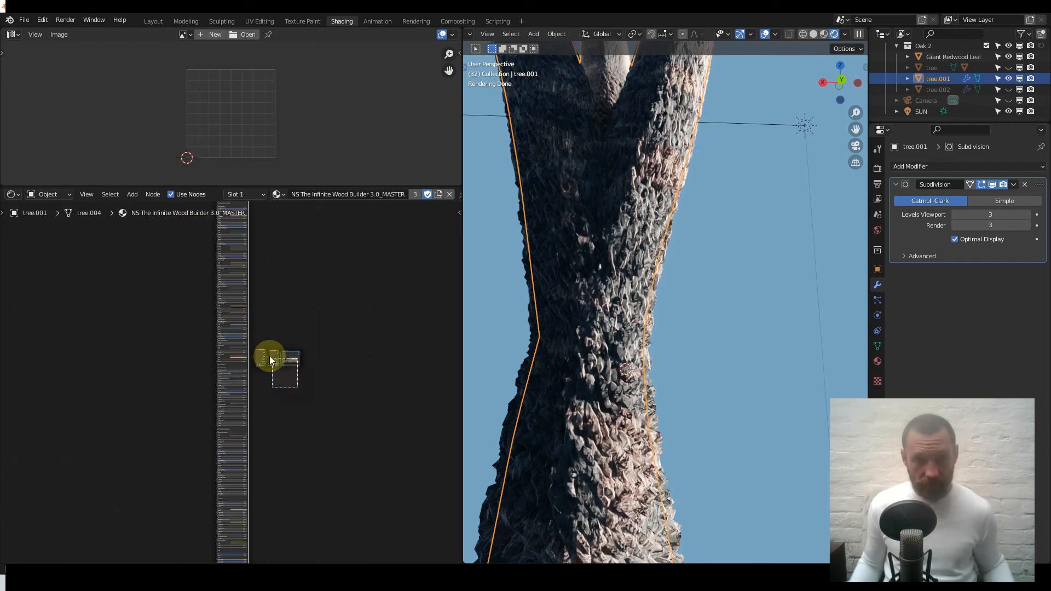
Set the Filter 1 Mix to 1.000 in the Colour FX section.
scroll(265, 400, up, 8)
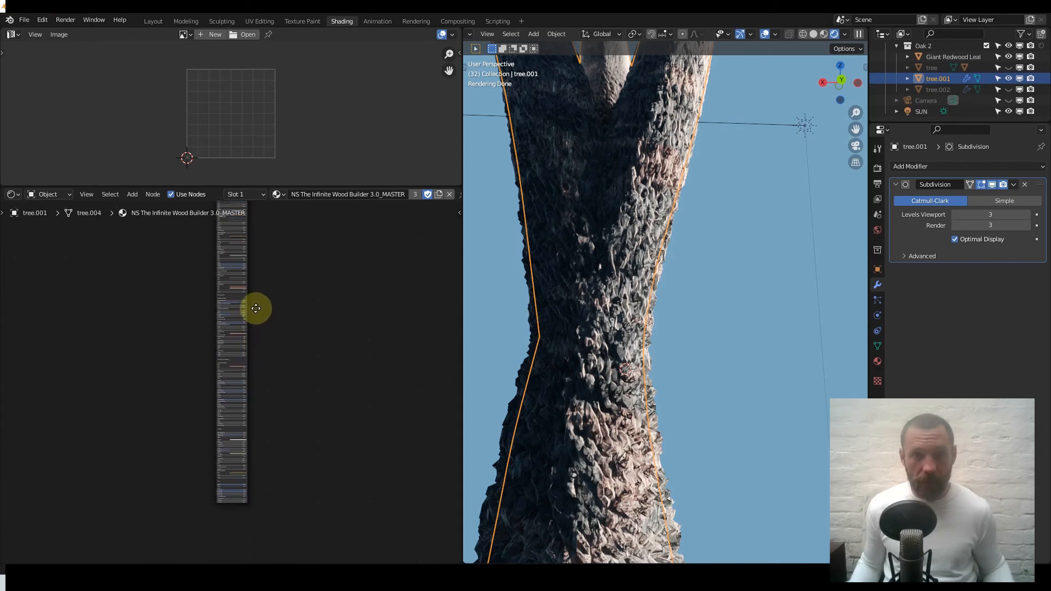
scroll(267, 388, up, 2)
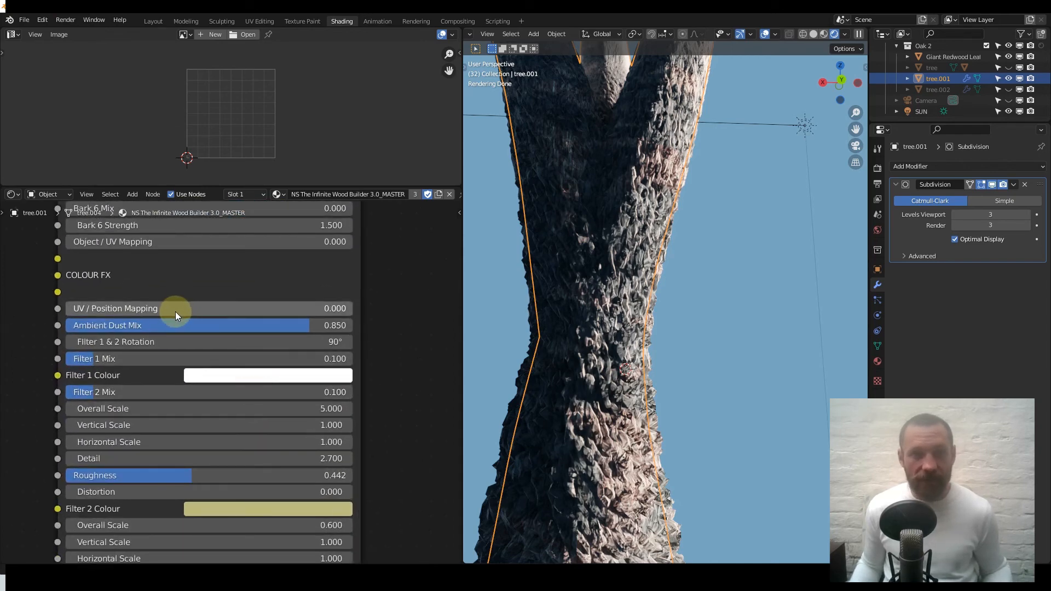
middle_drag(160, 356, 155, 304)
drag(103, 305, 363, 305)
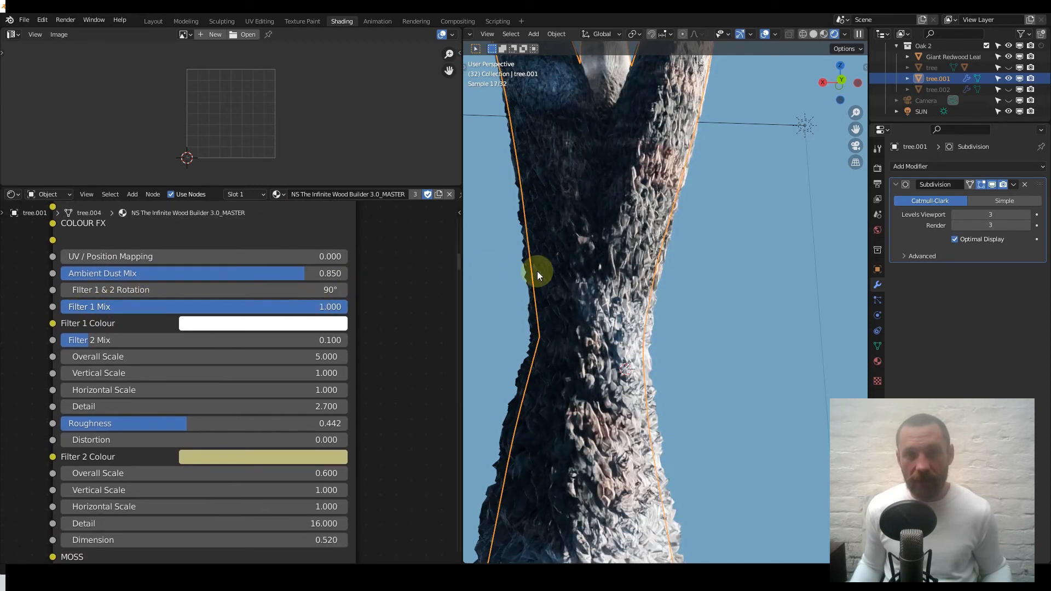
Try a higher Filter 2 Mix and a different Overall Scale in the Colour FX section, and restore both values.
scroll(537, 271, down, 5)
drag(98, 344, 306, 340)
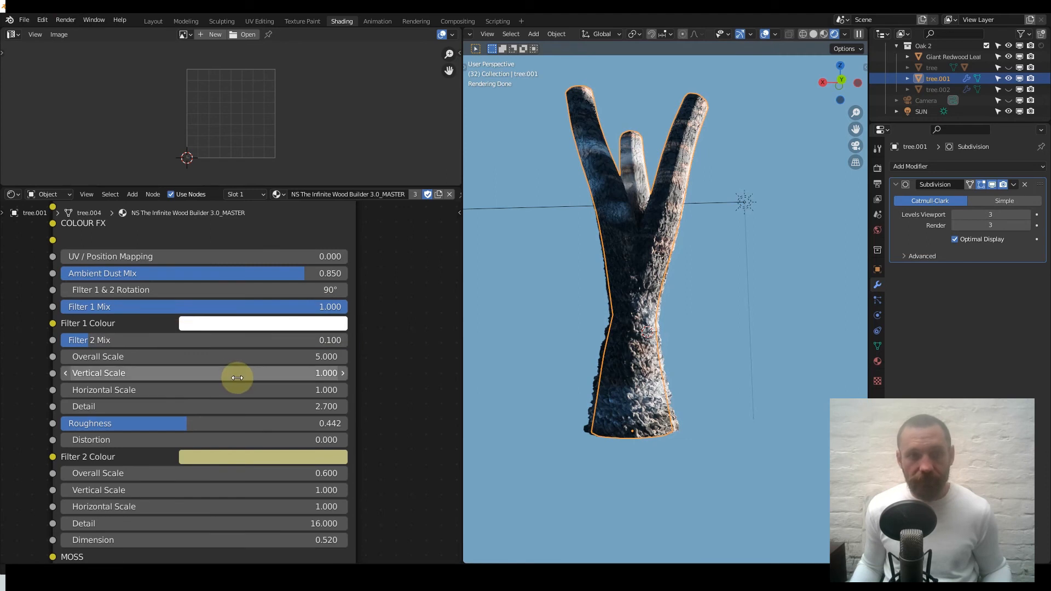
middle_drag(237, 378, 236, 335)
middle_drag(141, 409, 125, 379)
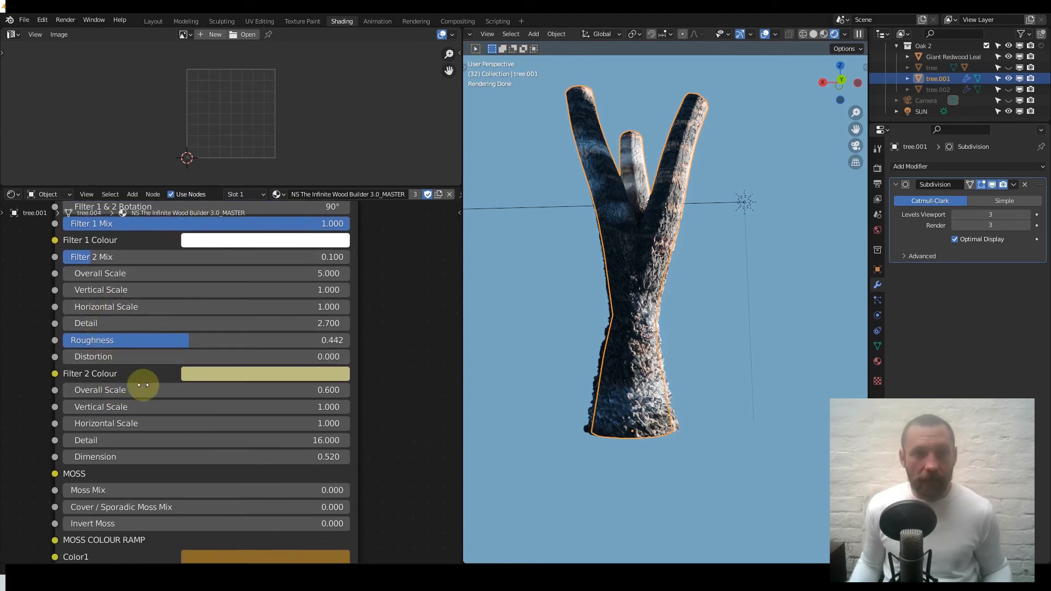
drag(103, 275, 197, 275)
right_click(103, 274)
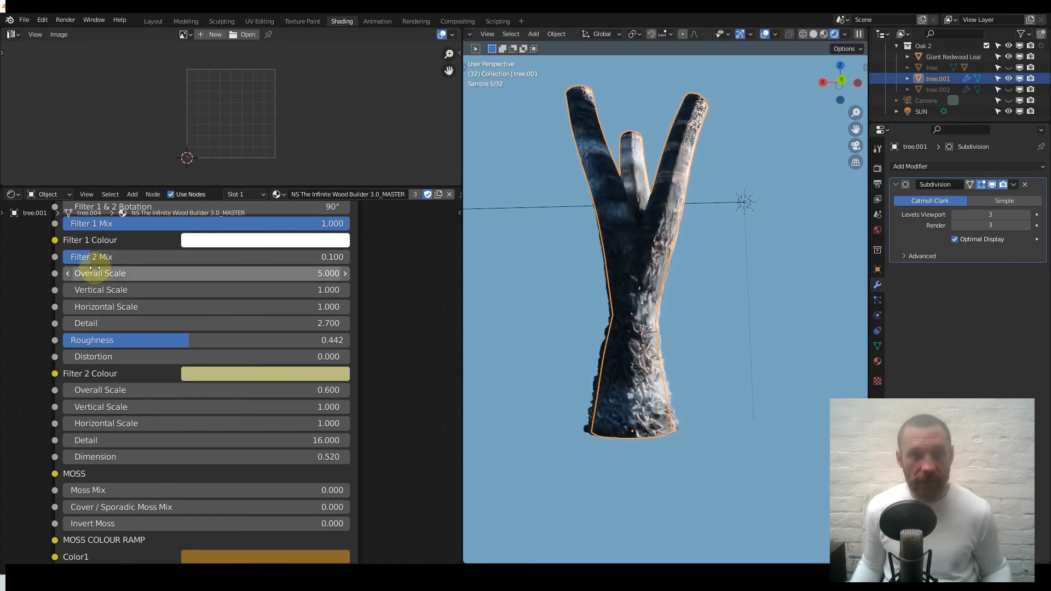
Set the Colour FX Filter 1 Mix to 0.000.
middle_drag(194, 425, 204, 303)
middle_drag(134, 280, 145, 340)
middle_drag(106, 230, 130, 265)
mouse_move(130, 265)
mouse_down()
mouse_move(351, 264)
mouse_move(88, 265)
mouse_move(350, 264)
mouse_move(114, 265)
mouse_up()
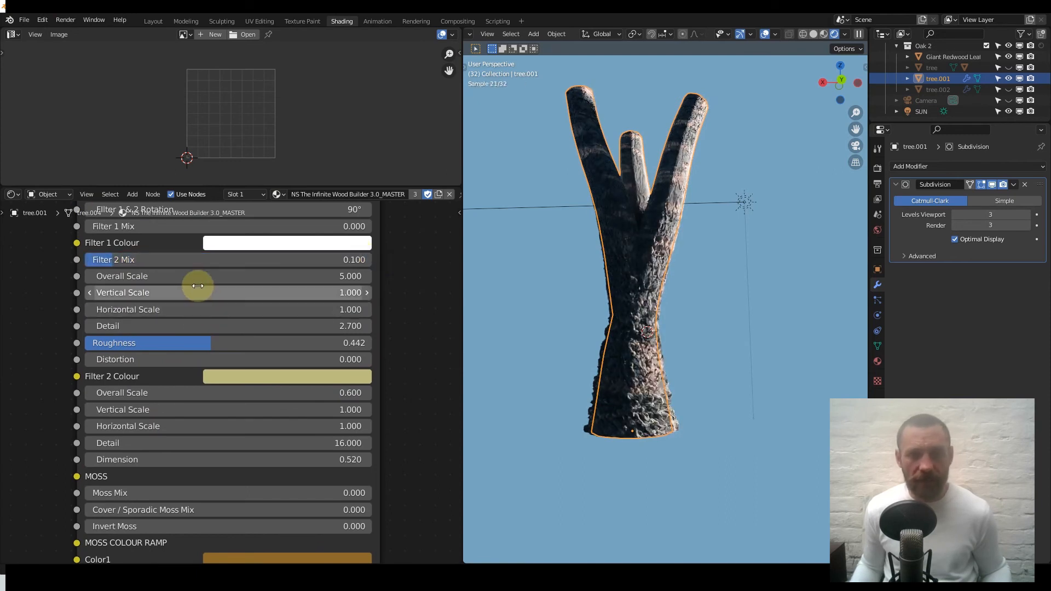
Set the Moss Mix to 1.000 in the Moss section.
scroll(210, 366, down, 1)
middle_drag(209, 367, 218, 274)
middle_drag(169, 342, 148, 268)
drag(116, 315, 343, 313)
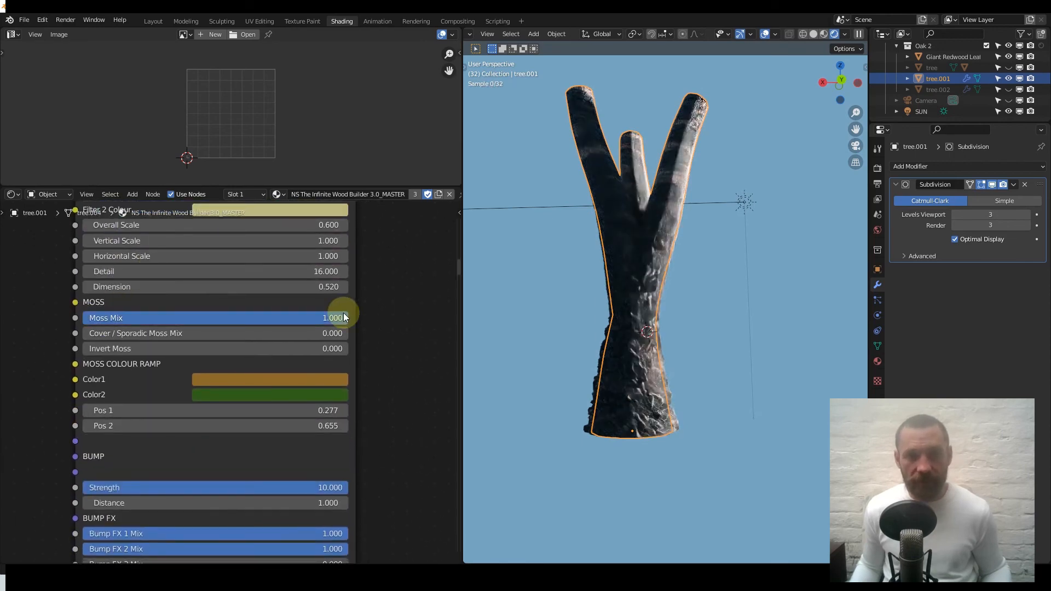
Set the Cover / Sporadic Moss Mix to 1.000 in the Moss section and inspect the trunk.
scroll(668, 359, up, 4)
middle_drag(655, 341, 662, 320)
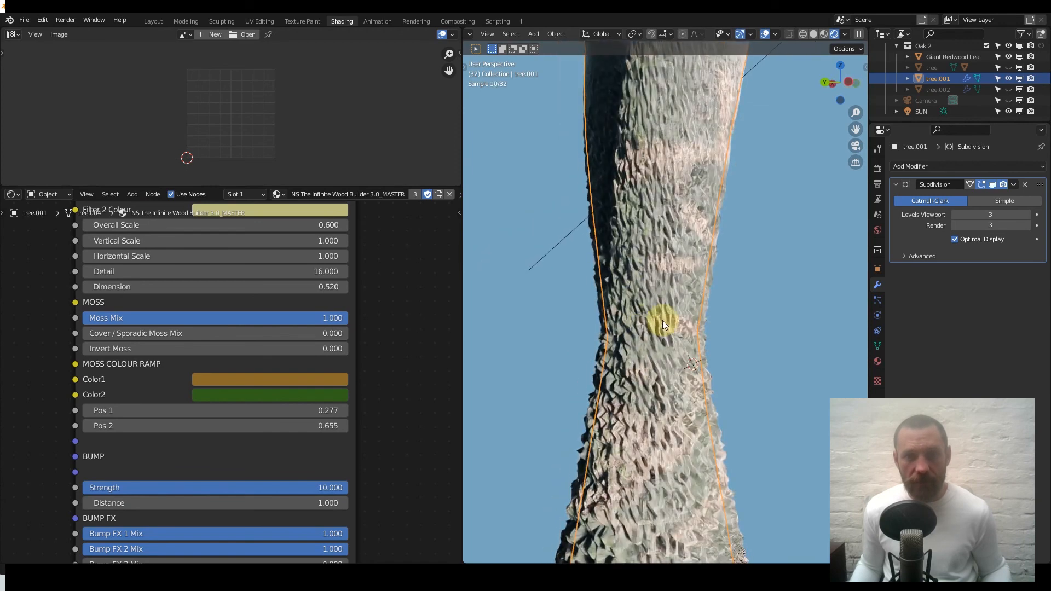
drag(209, 337, 343, 337)
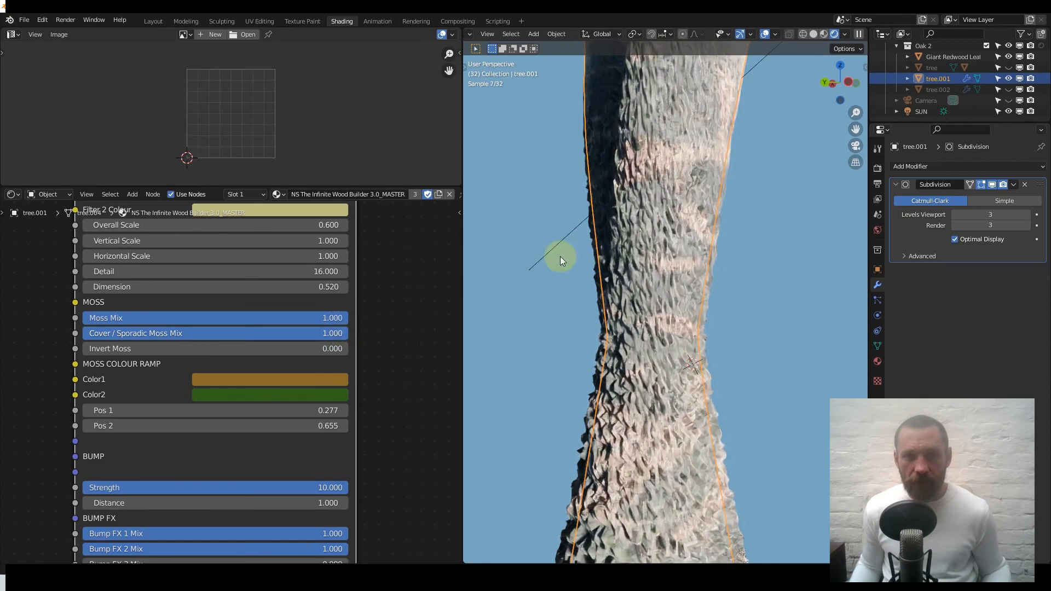
middle_drag(626, 225, 728, 237)
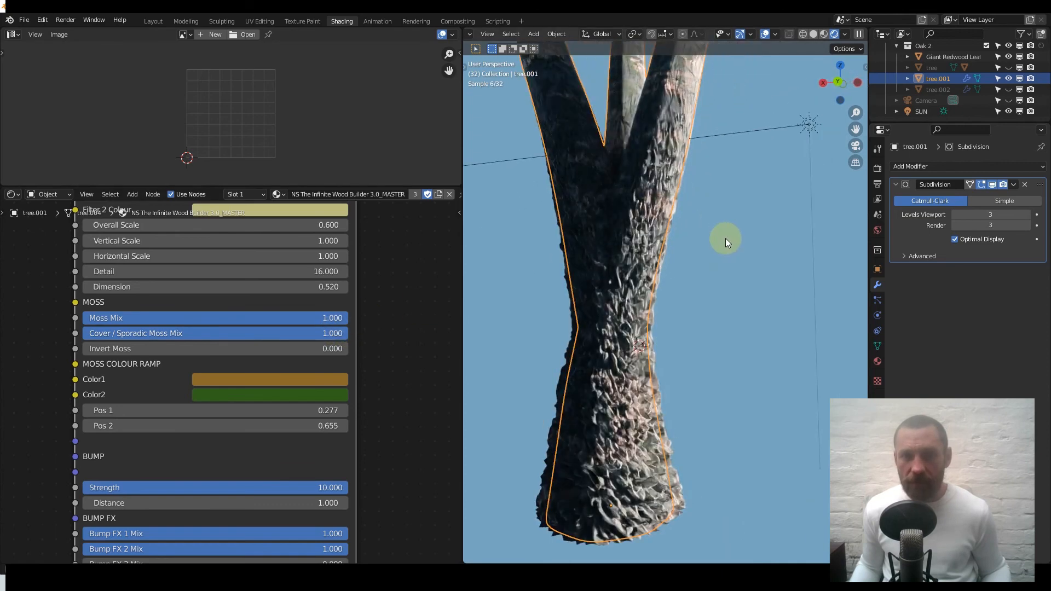
Set the strength of the SUN light to 20 and view the lit side of the trunk.
click(922, 109)
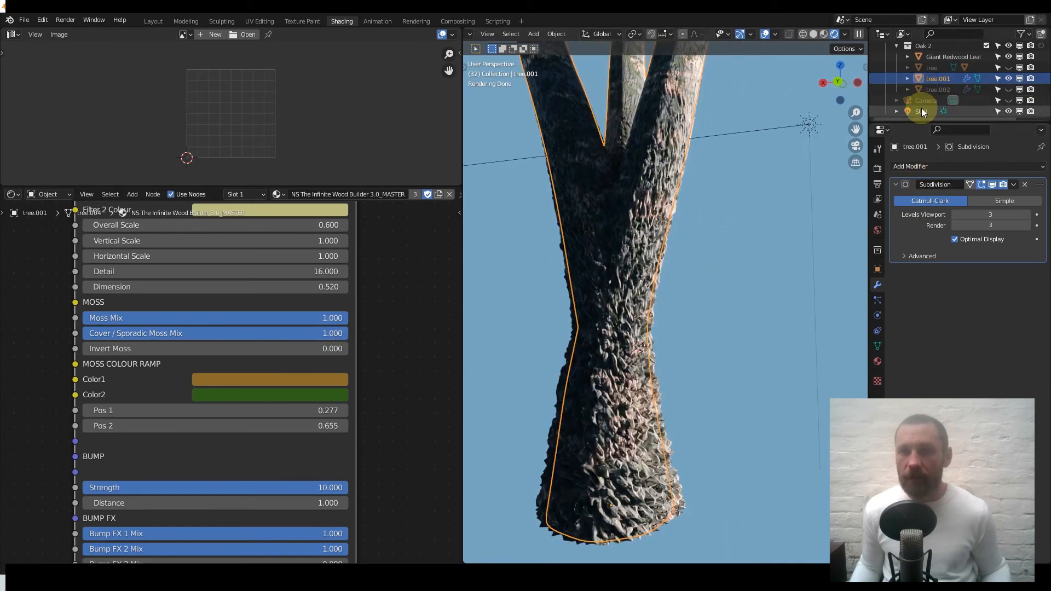
click(879, 315)
double_click(993, 241)
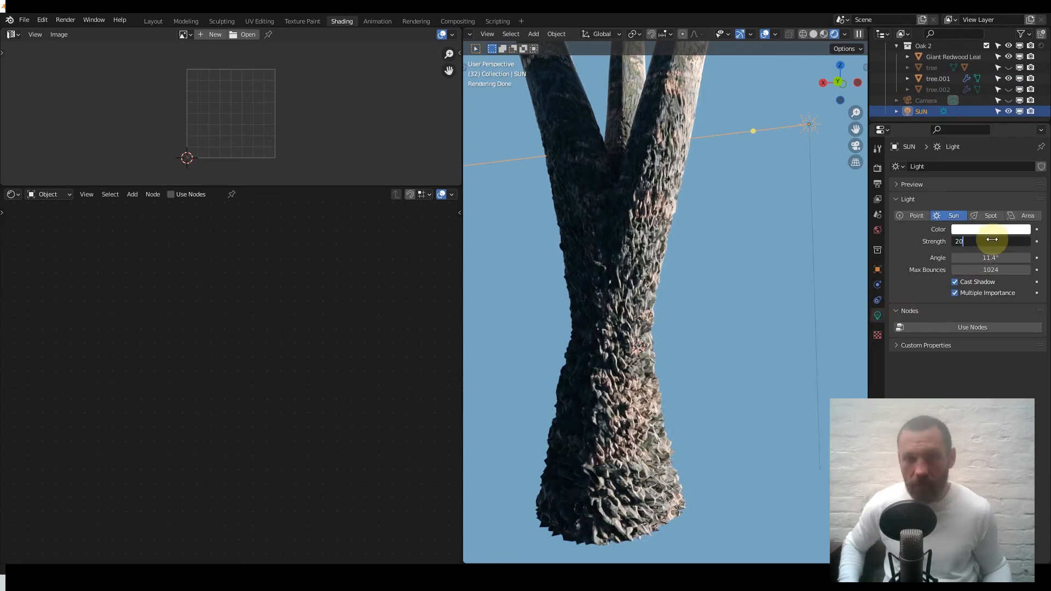
key(Return)
middle_drag(630, 243, 657, 286)
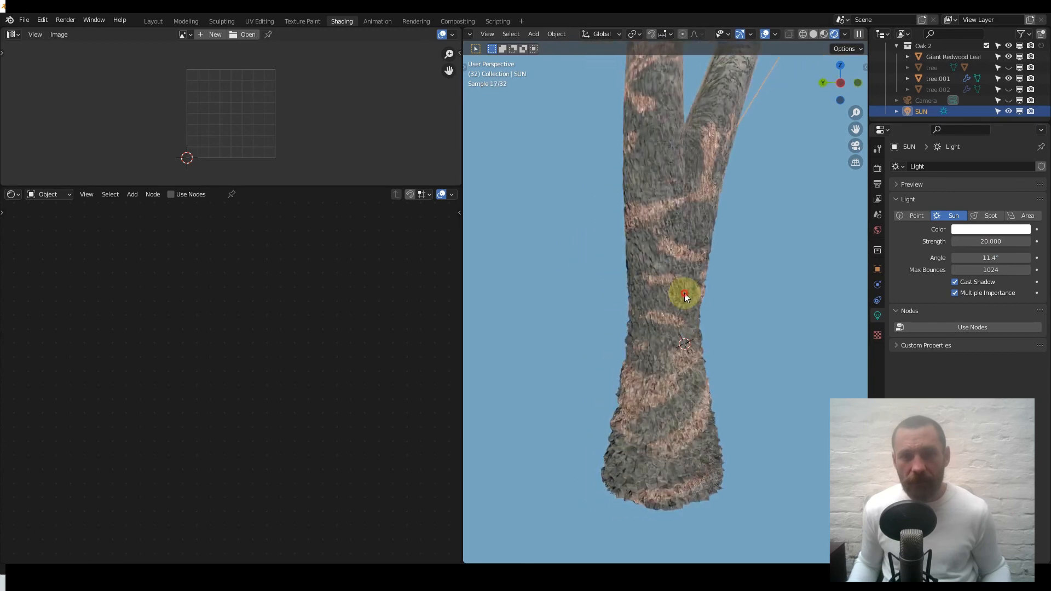
Select the trunk again and set Invert Moss to 1.000.
click(682, 296)
scroll(694, 303, up, 6)
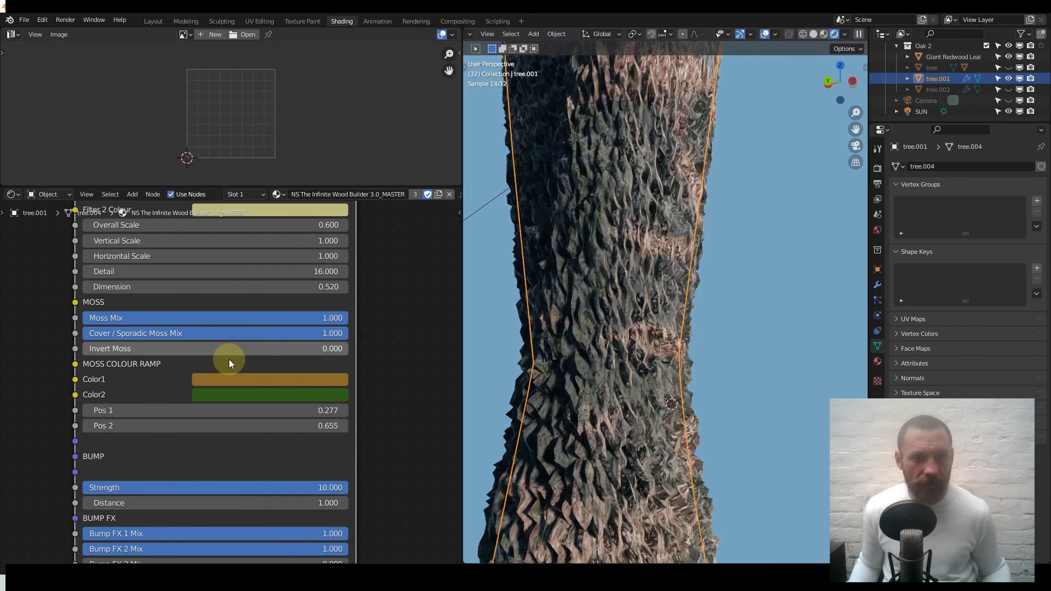
drag(166, 350, 345, 350)
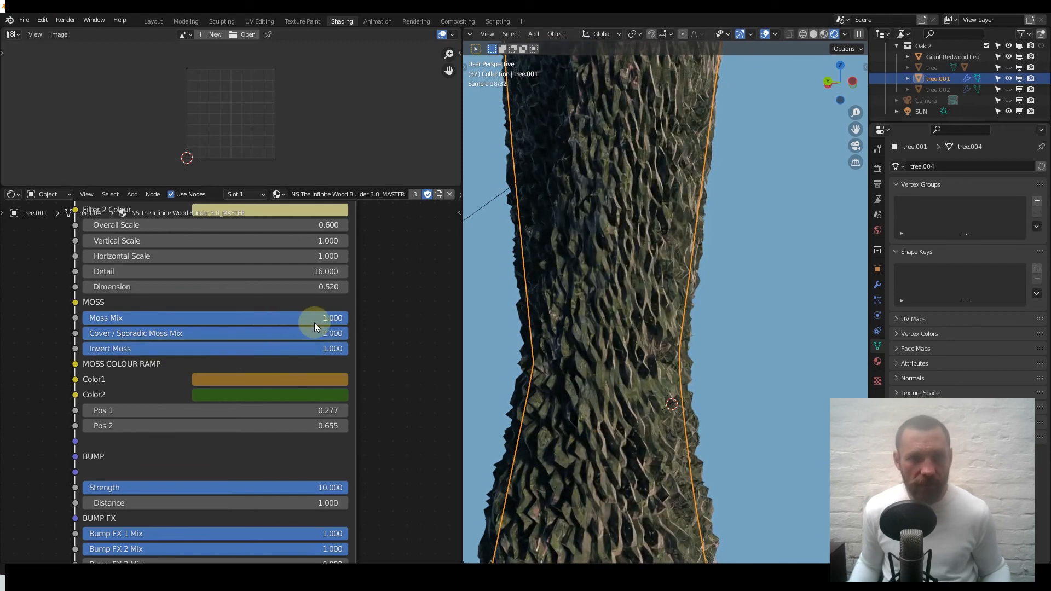
Set the Cover / Sporadic Moss Mix to 0.000 and inspect the inverted moss from several sides.
drag(317, 331, 83, 333)
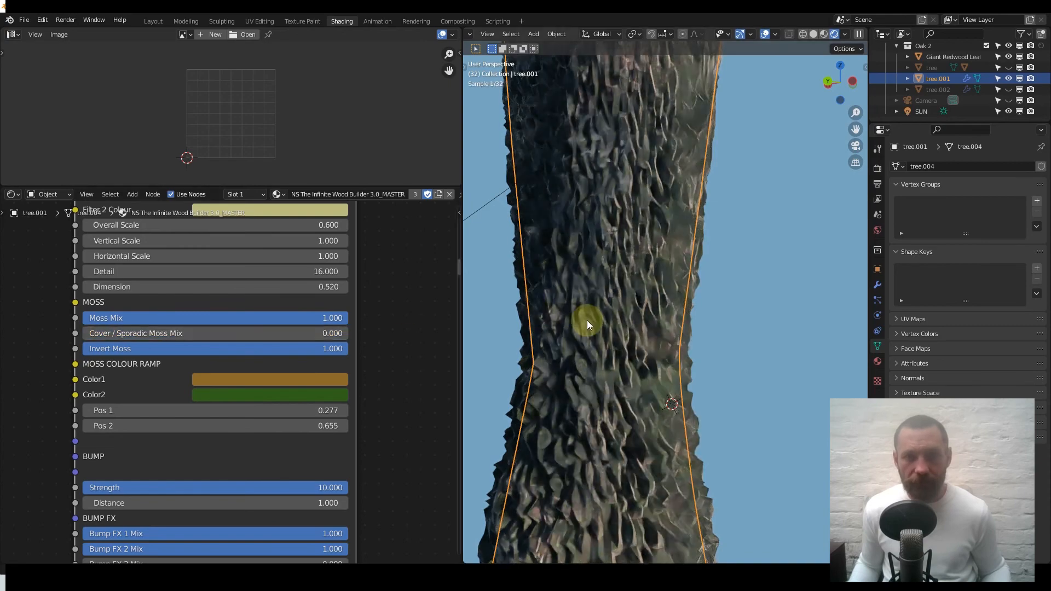
middle_drag(631, 308, 714, 212)
middle_drag(688, 341, 669, 314)
middle_drag(646, 273, 531, 275)
middle_drag(620, 324, 672, 266)
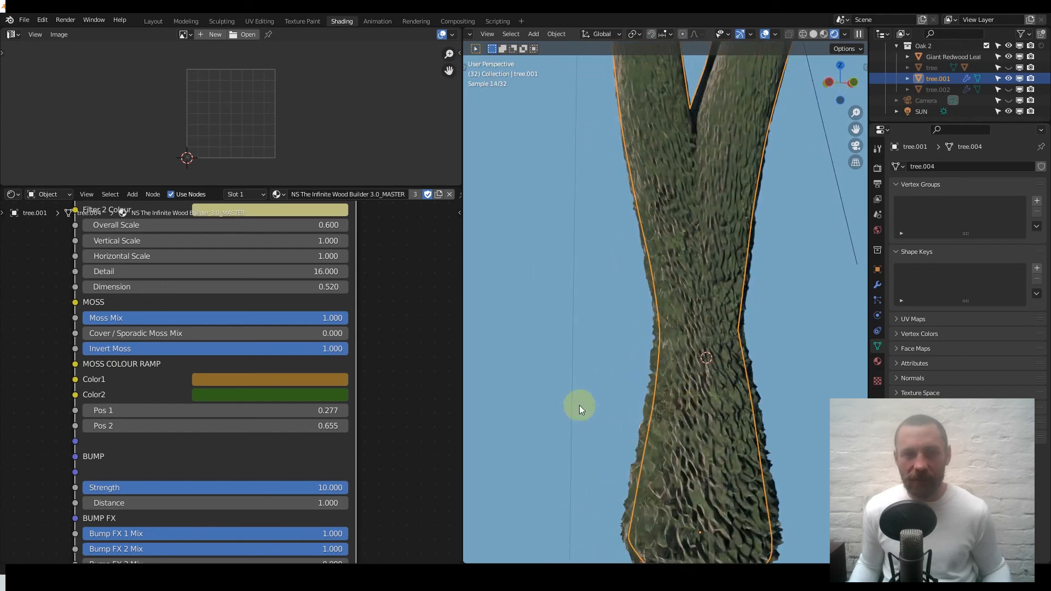
Try the Cover / Sporadic Moss Mix at 1.000, and return both it and Invert Moss to 0.000.
drag(113, 334, 344, 338)
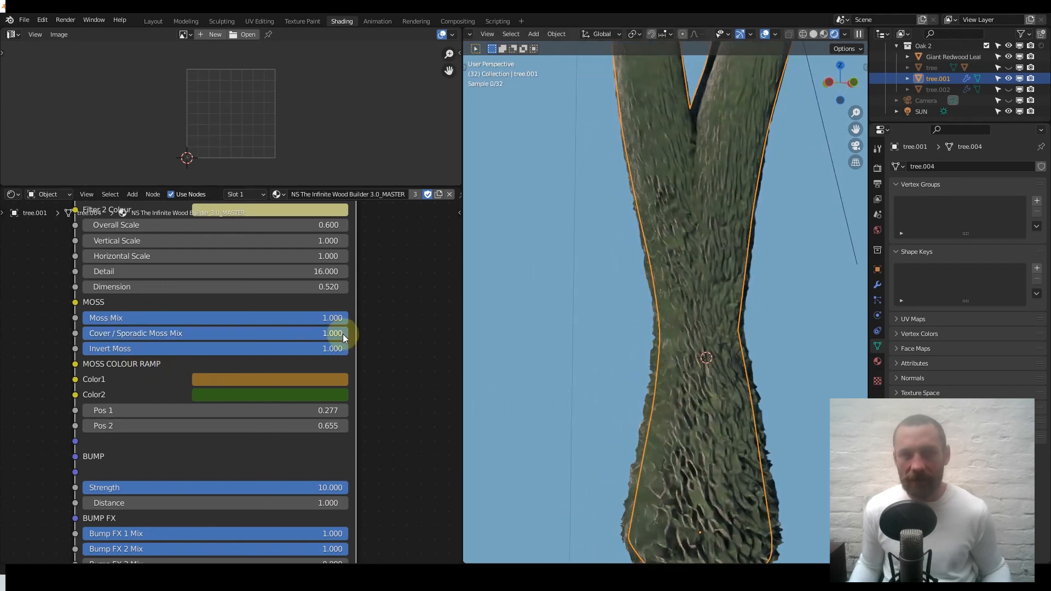
middle_drag(698, 270, 613, 310)
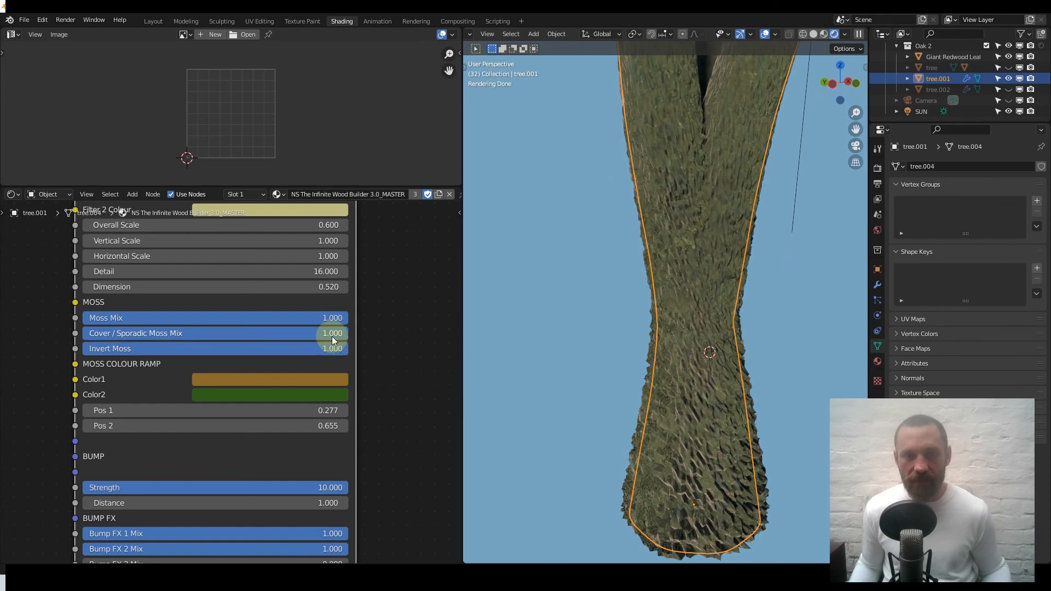
drag(332, 335, 88, 335)
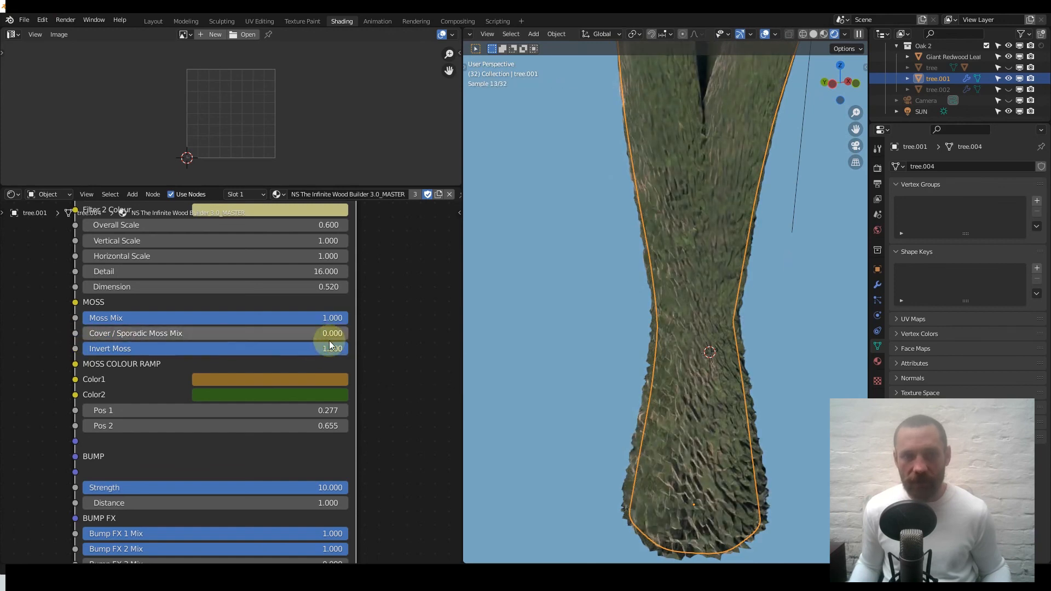
drag(333, 348, 87, 349)
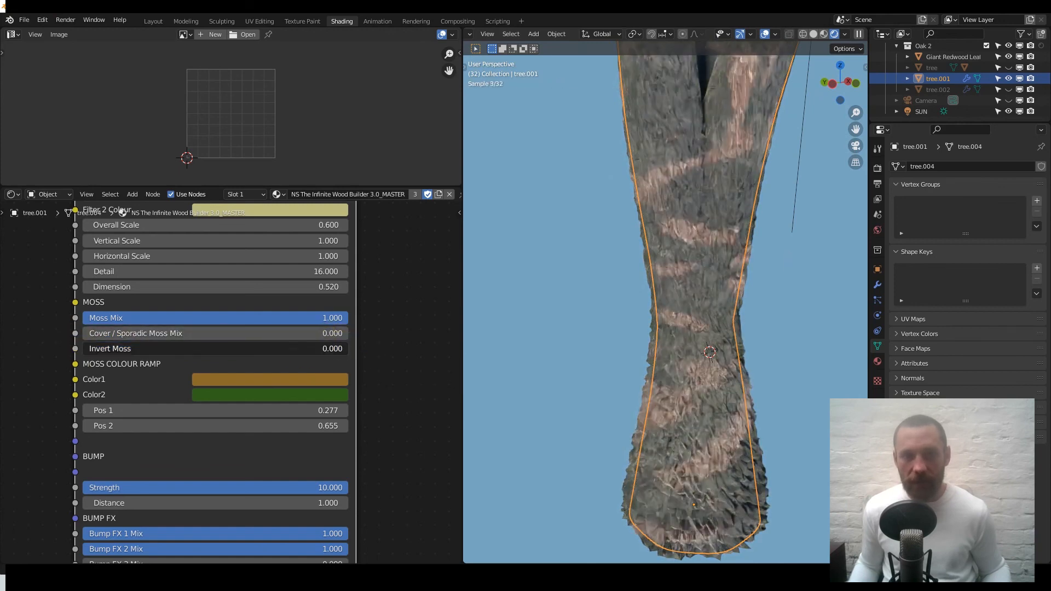
middle_drag(671, 253, 731, 252)
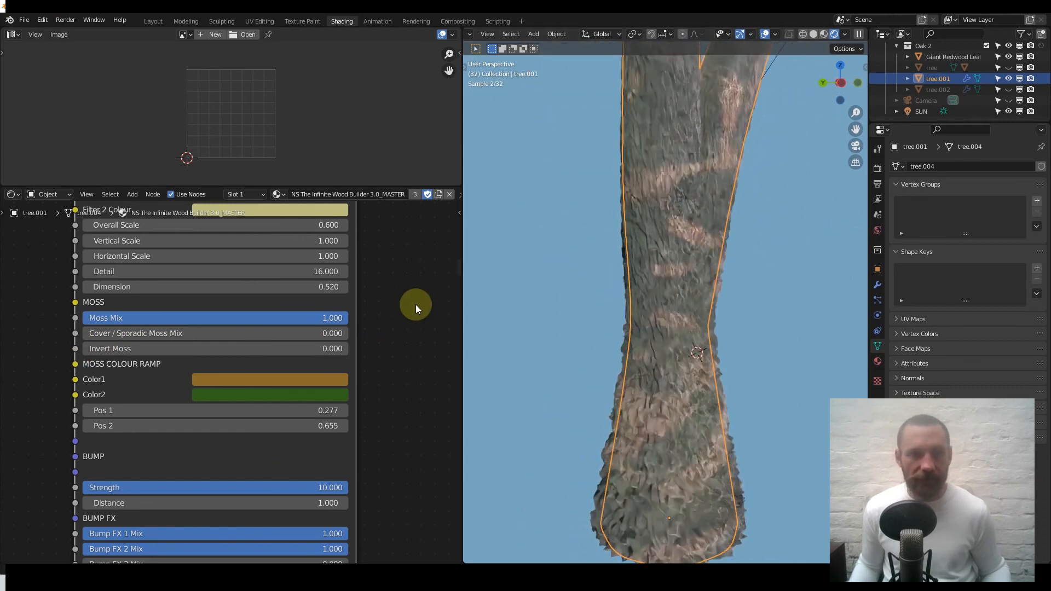
Set Bump FX 1 Mix and Bump FX 2 Mix to 0.000 in the Bump FX section and inspect the bark up close.
scroll(343, 328, down, 1)
scroll(357, 354, down, 3)
middle_drag(350, 406, 335, 254)
scroll(336, 303, up, 3)
scroll(335, 303, up, 1)
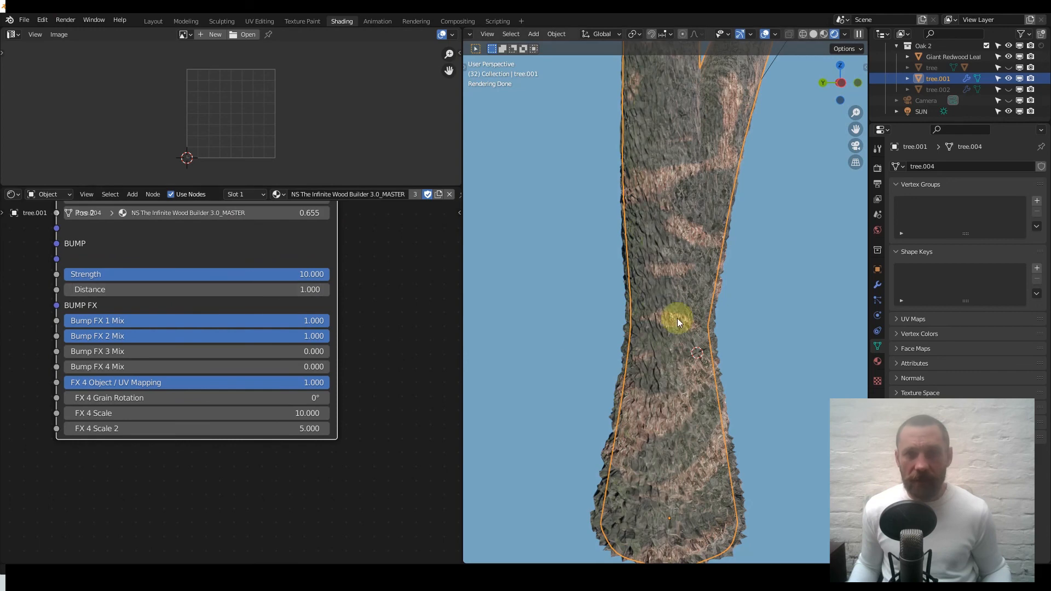
scroll(673, 321, up, 4)
scroll(639, 265, up, 3)
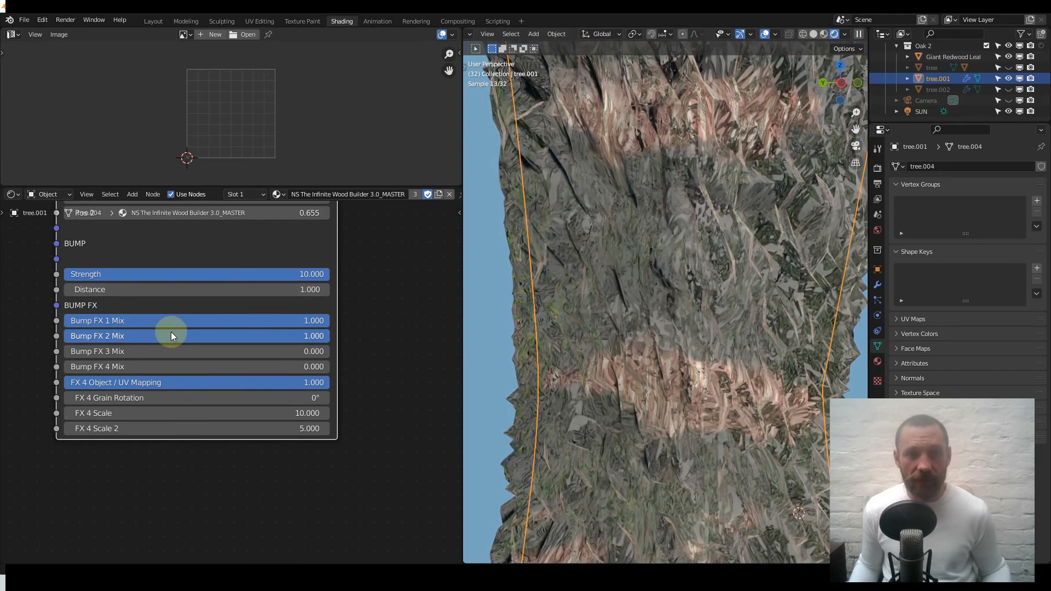
drag(315, 322, 67, 323)
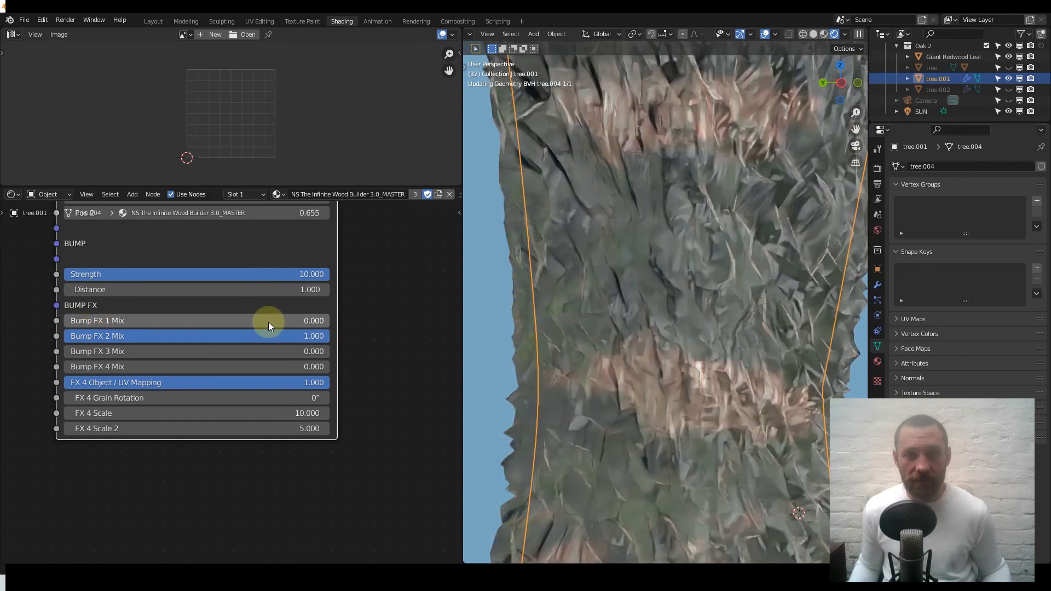
drag(228, 336, 71, 336)
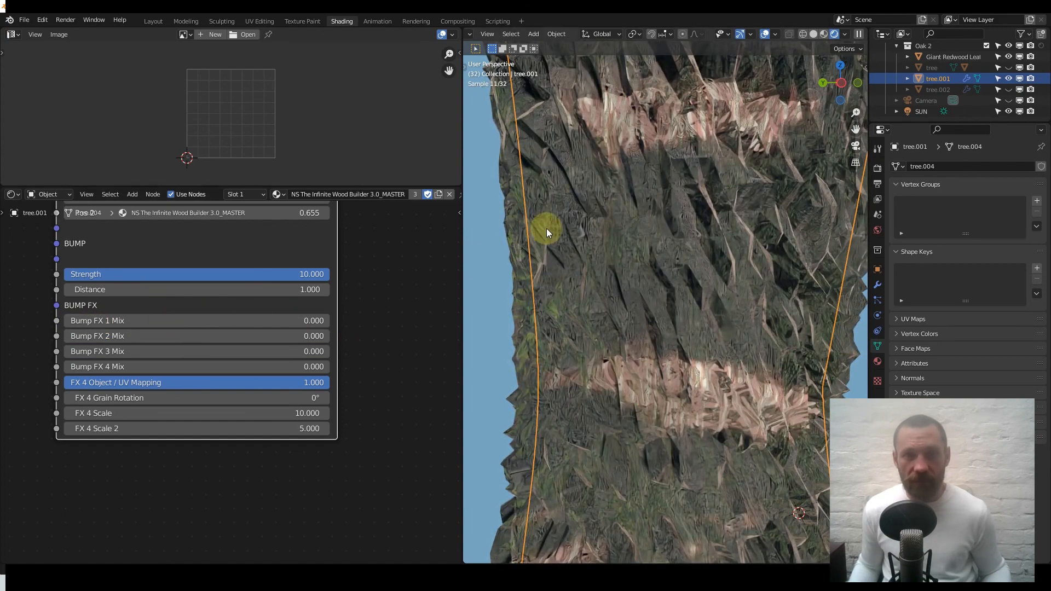
scroll(547, 226, up, 3)
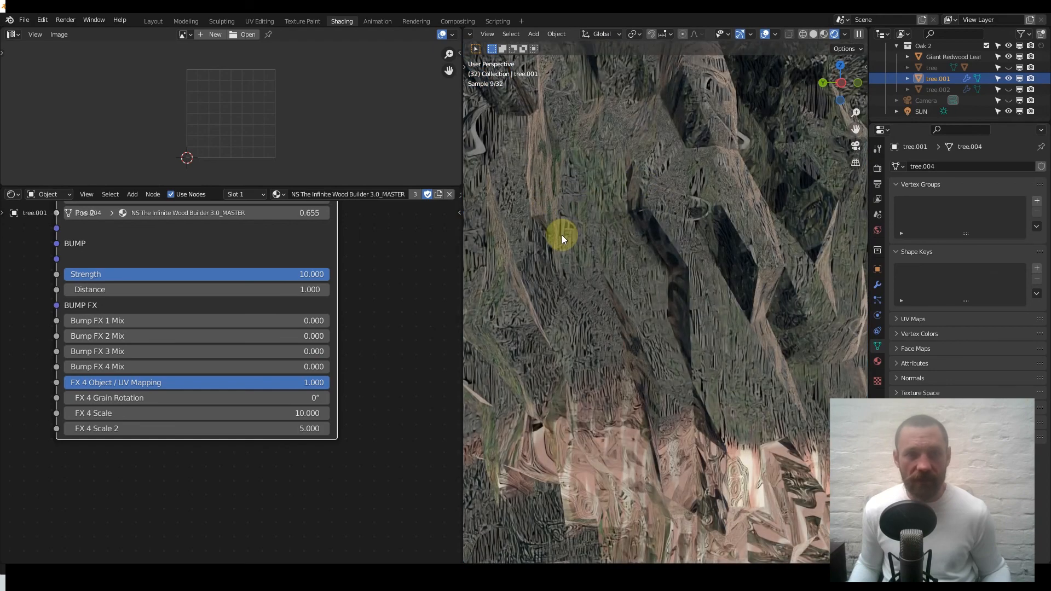
scroll(563, 237, down, 2)
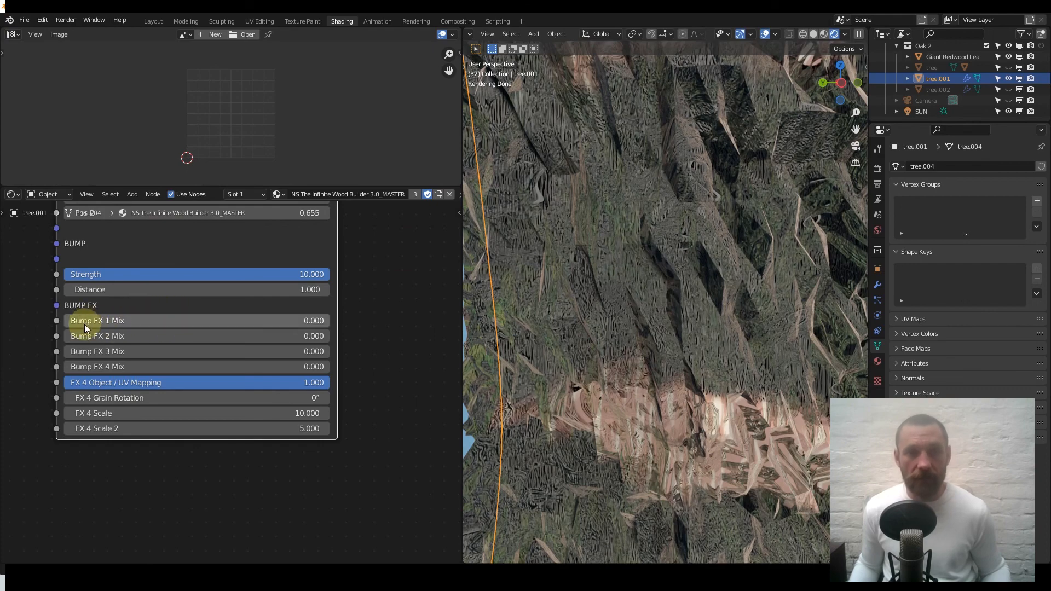
Try Bump FX 3 Mix and Bump FX 4 Mix at 1 one after the other, and revert them.
click(88, 352)
text(1)
key(Return)
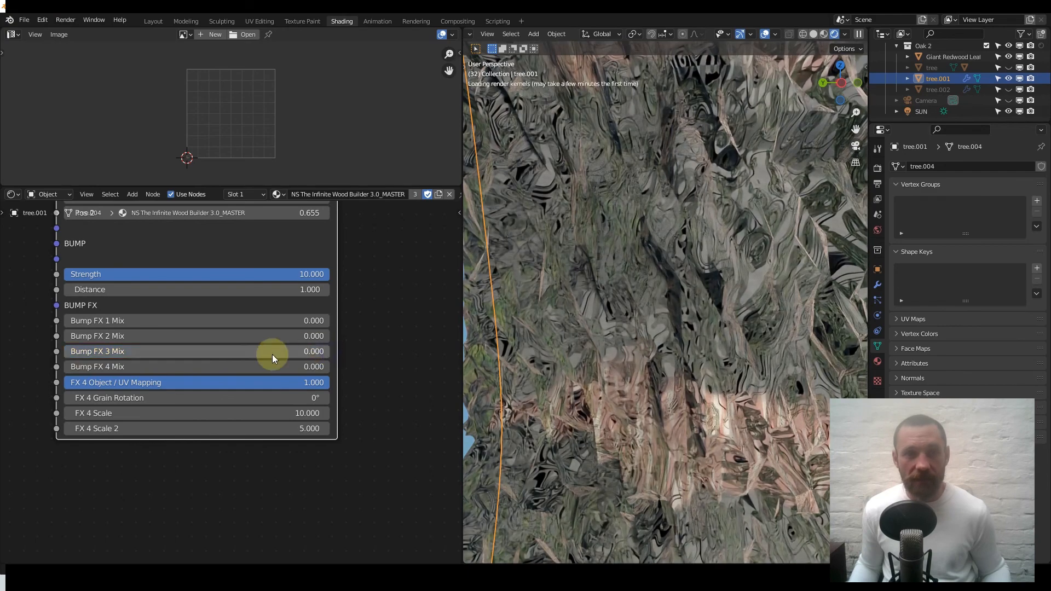
click(104, 366)
text(1)
key(Return)
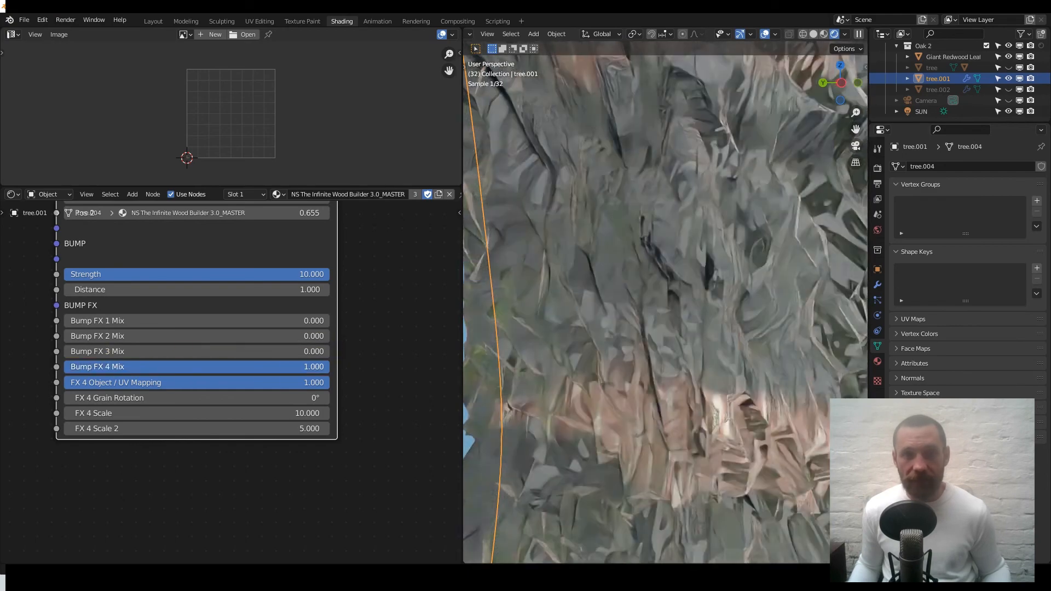
key(ctrl+z)
Set Bump FX 2 Mix to 1.000.
click(219, 335)
text(1)
key(Return)
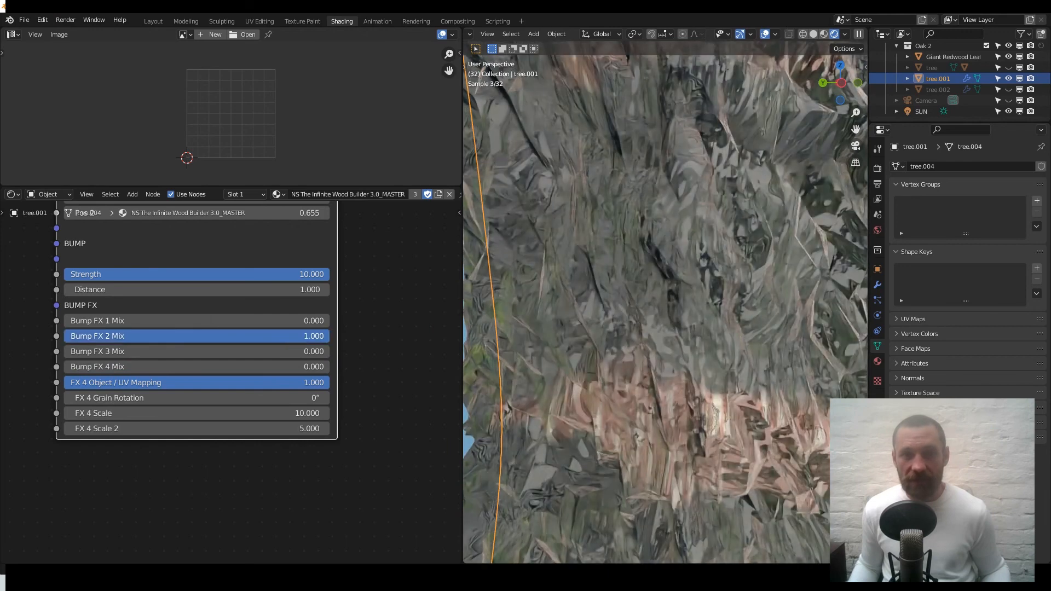
Preview another output of the Infinite Wood Builder node on the trunk and switch back to the shaded bark.
scroll(336, 287, down, 6)
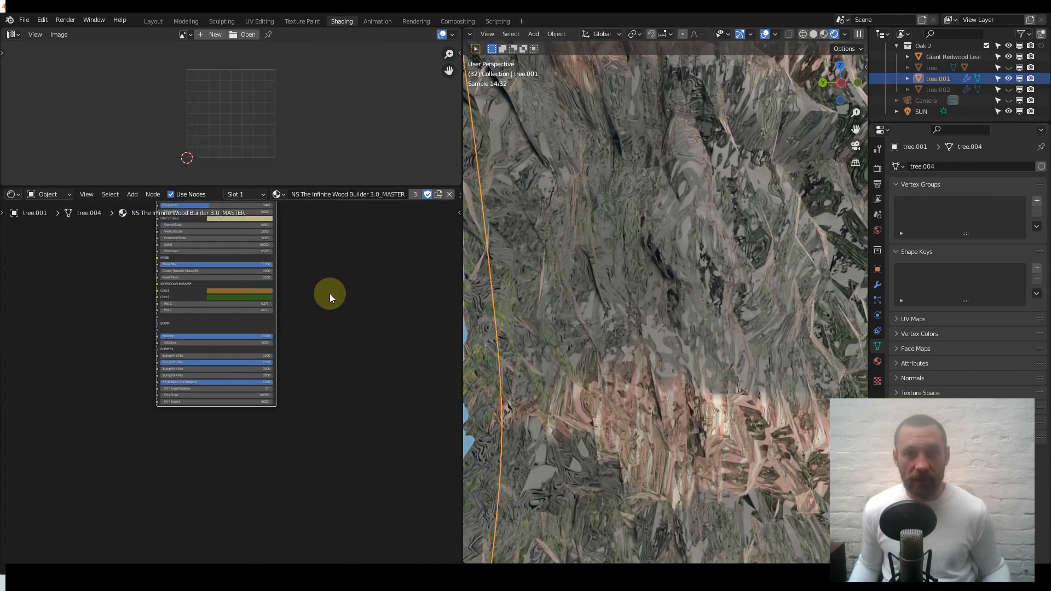
scroll(332, 284, down, 2)
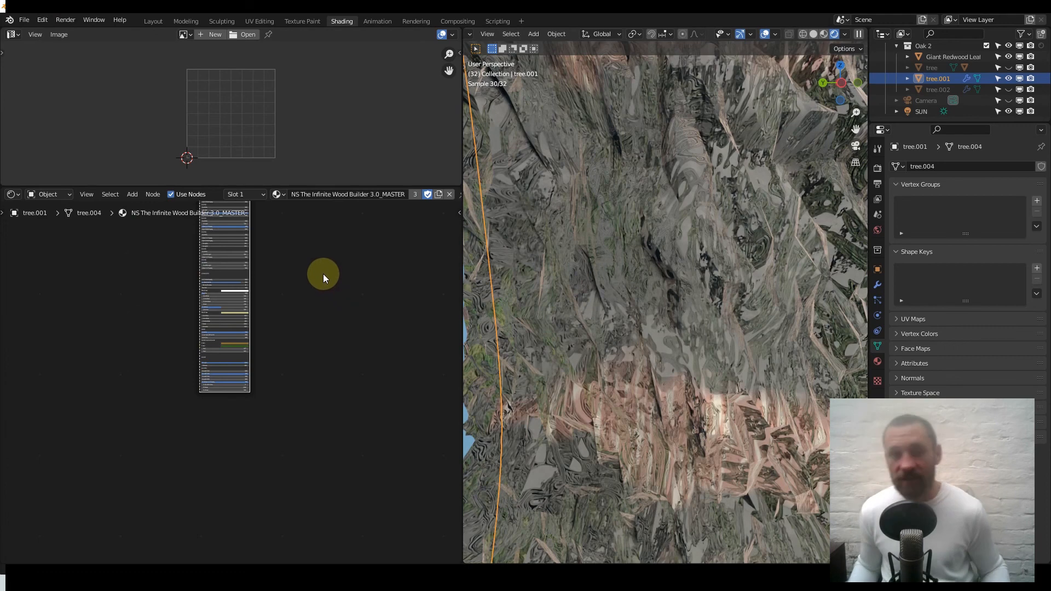
middle_drag(323, 308, 324, 392)
scroll(331, 339, down, 4)
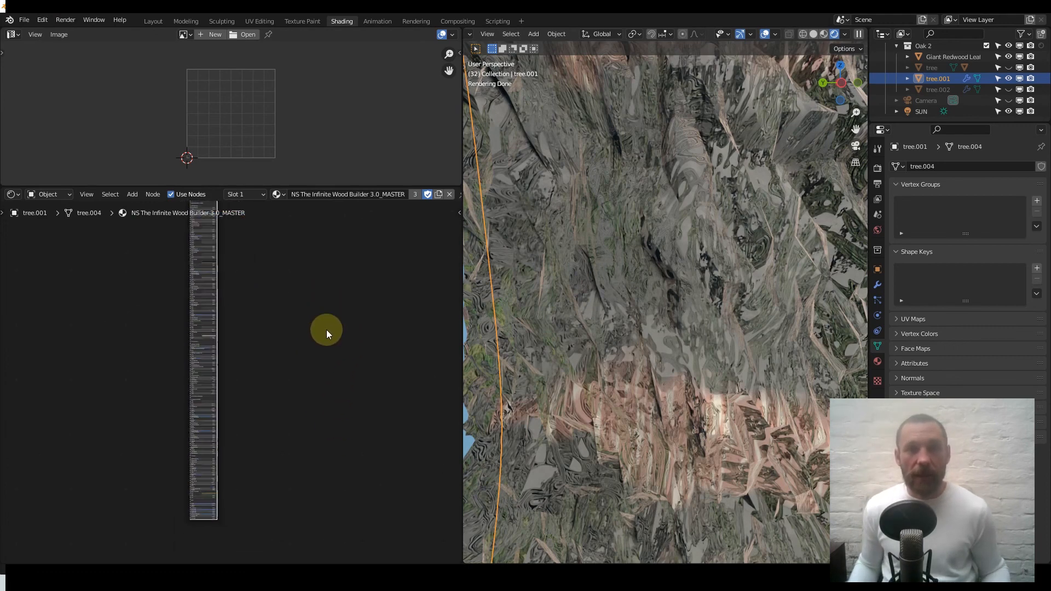
scroll(301, 366, up, 5)
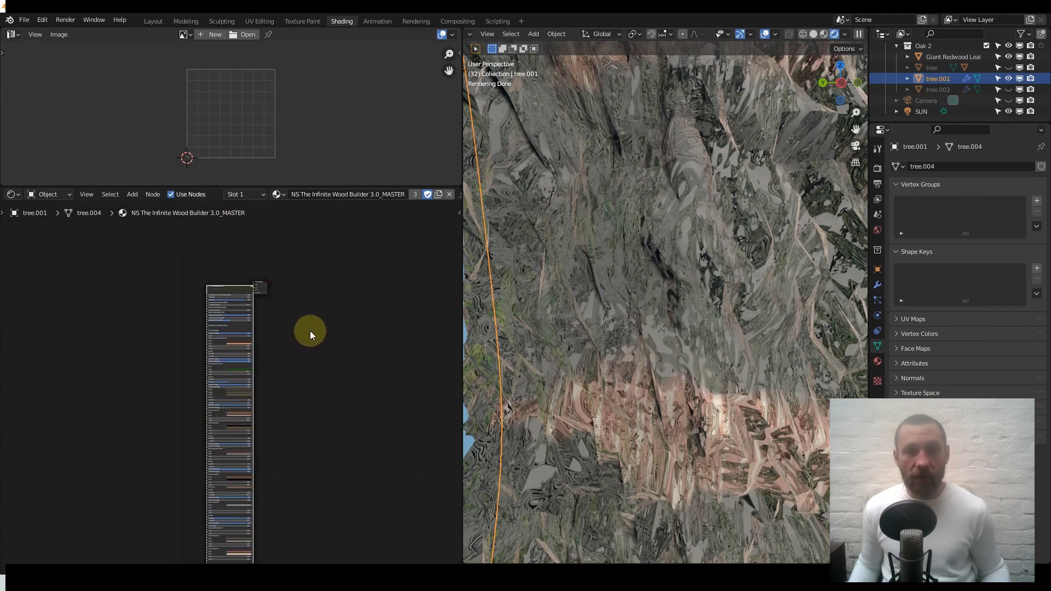
scroll(315, 340, up, 5)
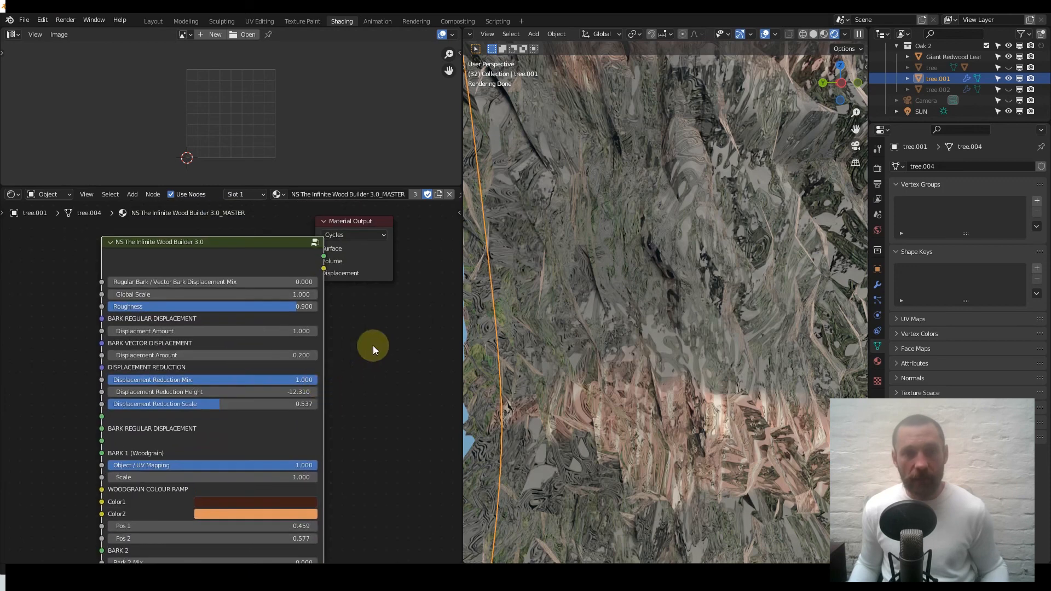
ctrl+shift+click(268, 261)
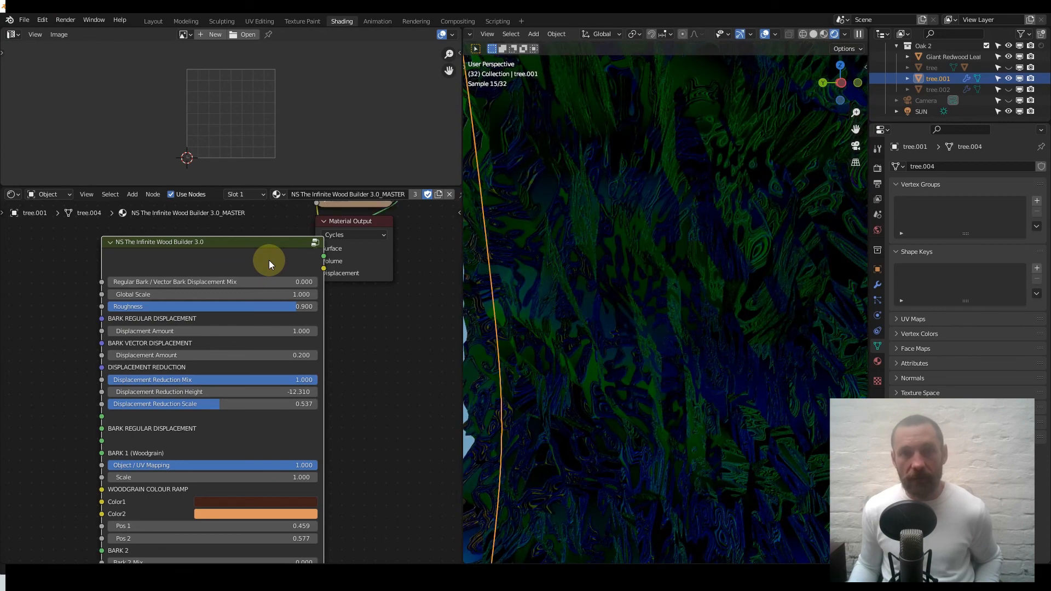
ctrl+shift+click(269, 260)
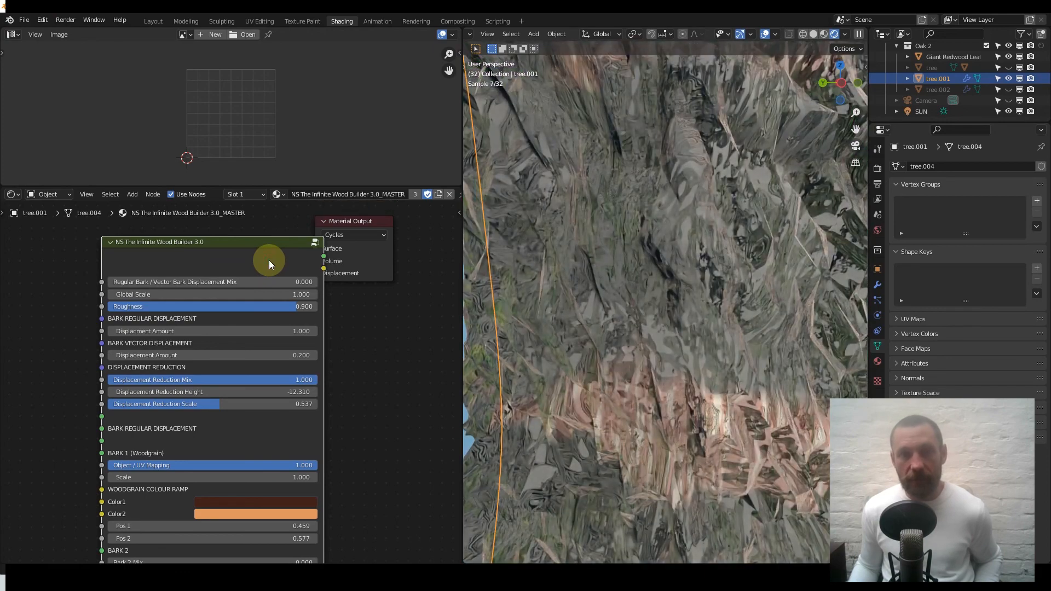
Look inside the Infinite Wood Builder node group at its bark and wooden planks sections, and return to the main material.
scroll(231, 382, down, 2)
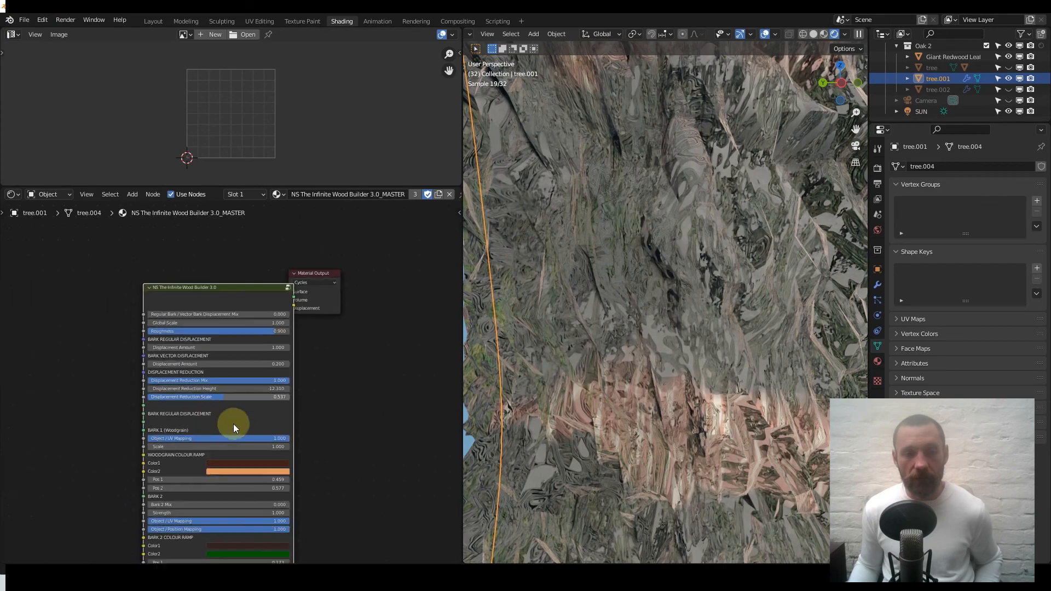
key(Tab)
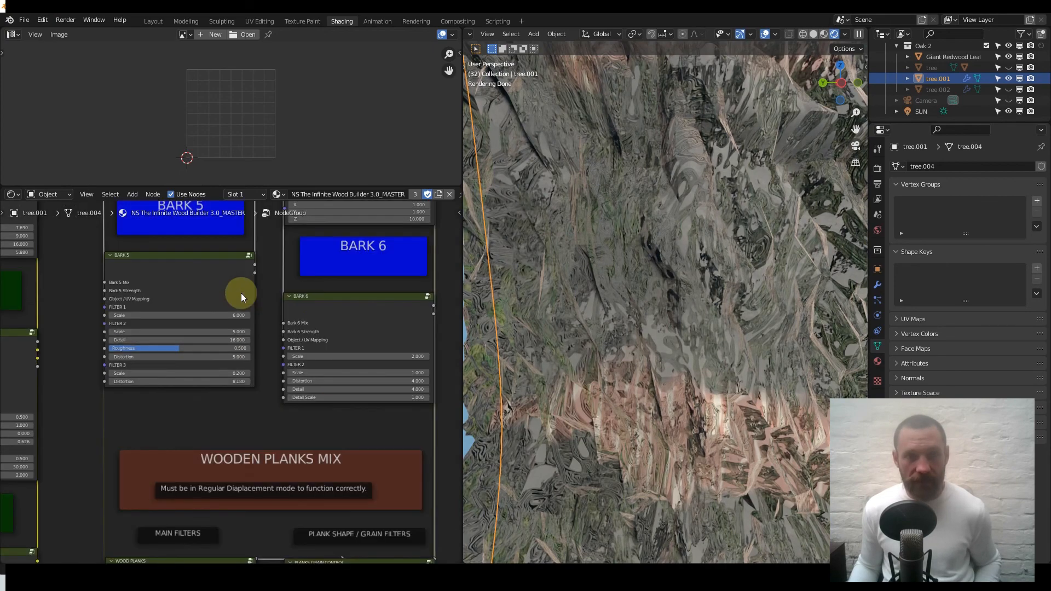
scroll(241, 294, down, 5)
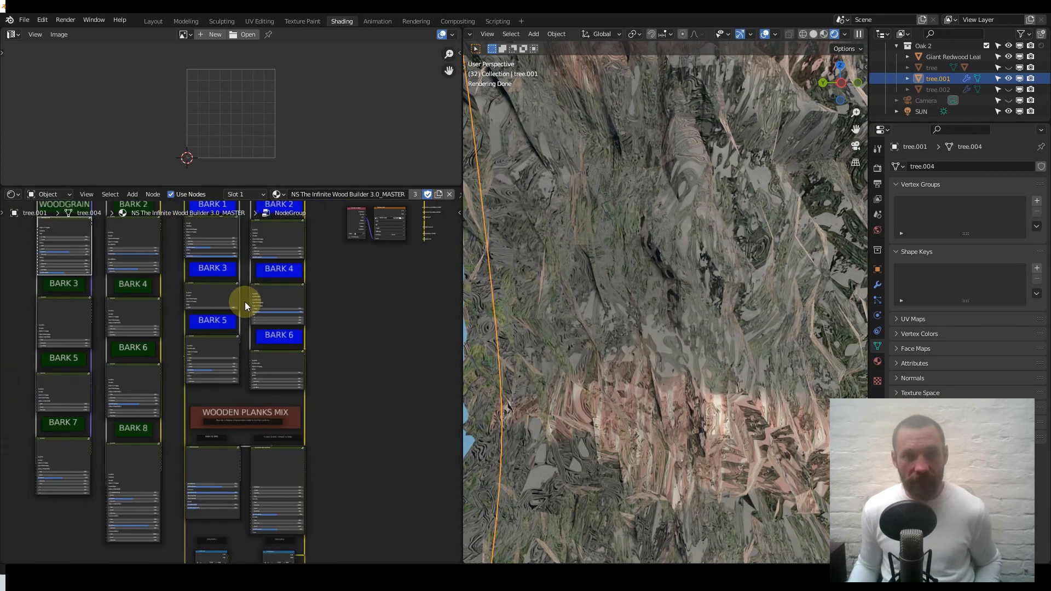
key(Tab)
scroll(236, 319, up, 2)
key(Tab)
key(Tab)
scroll(236, 319, up, 5)
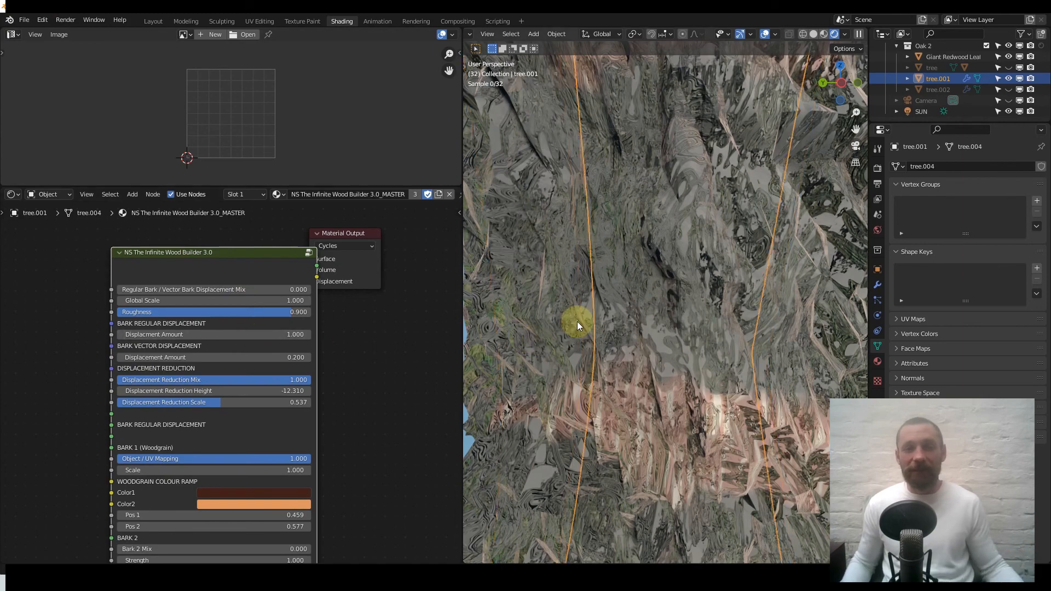
View the whole trunk, reopen the node group and examine its layout of Regular Bark, Vector Bark and Texture Baking sections.
scroll(578, 321, down, 10)
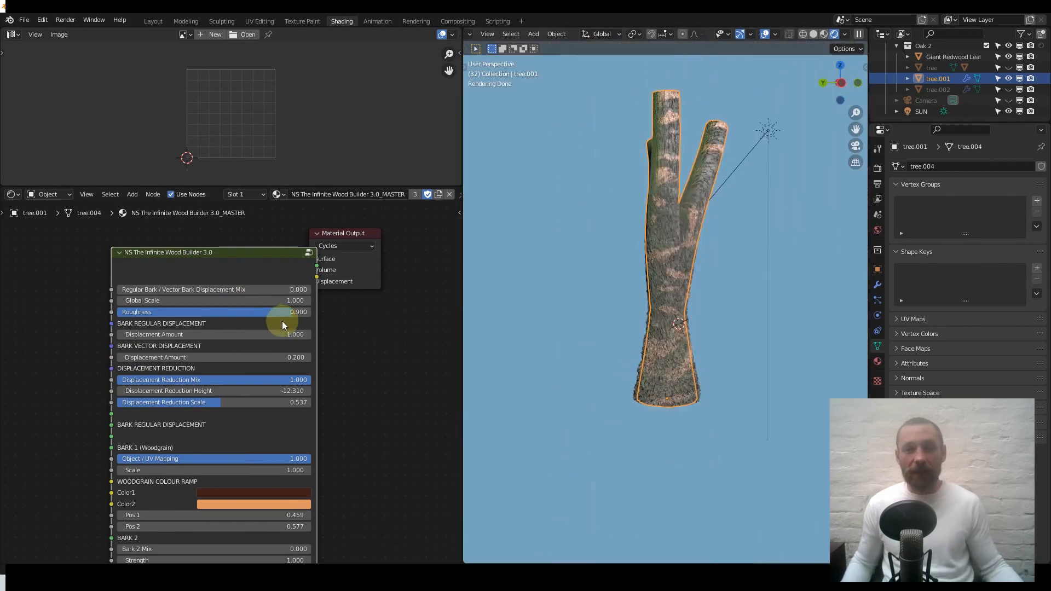
key(Tab)
scroll(306, 296, down, 5)
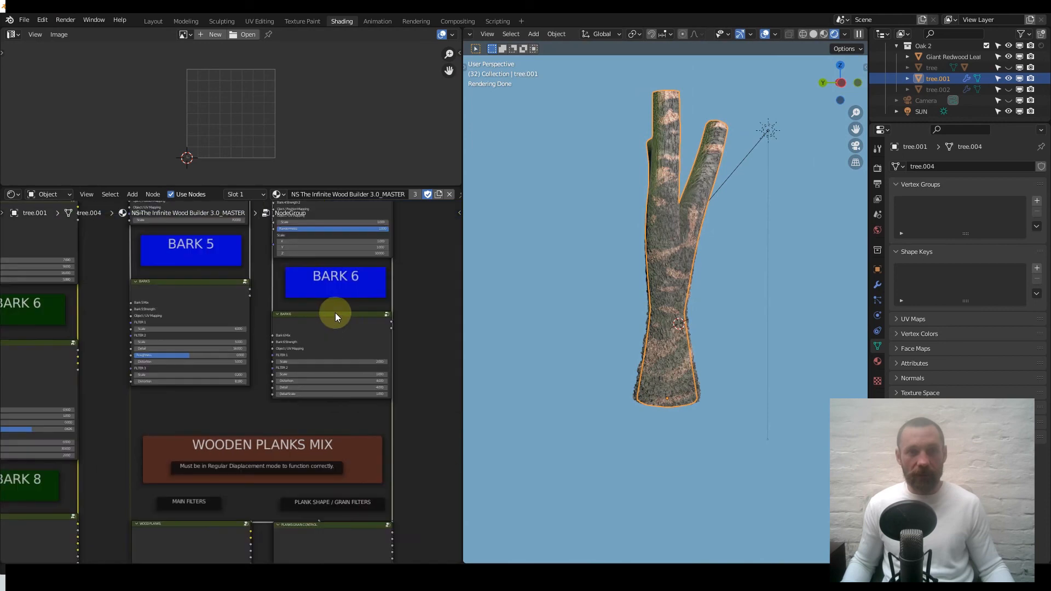
middle_drag(310, 380, 270, 373)
scroll(248, 366, down, 4)
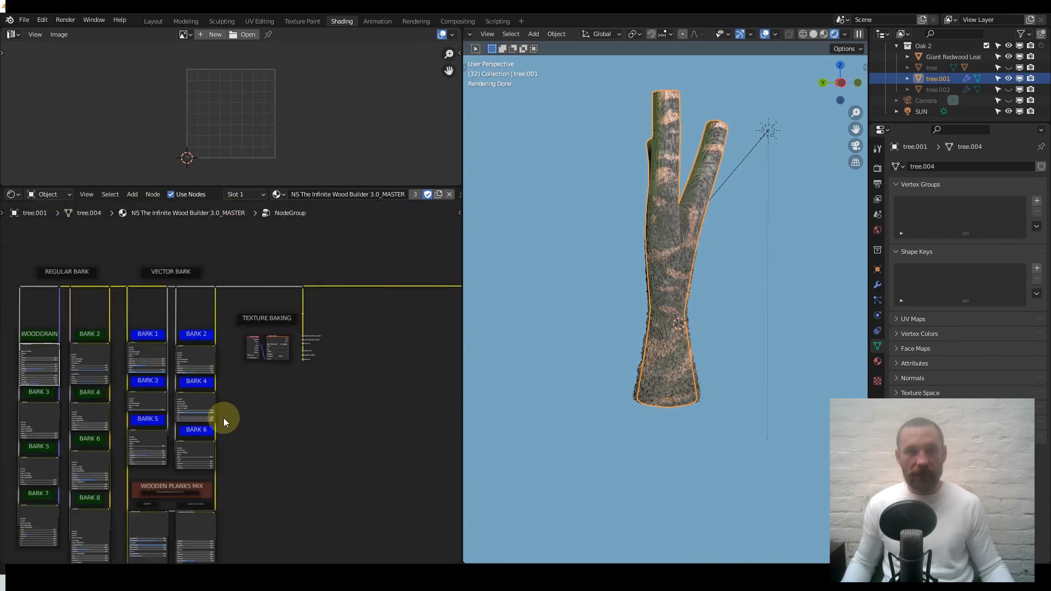